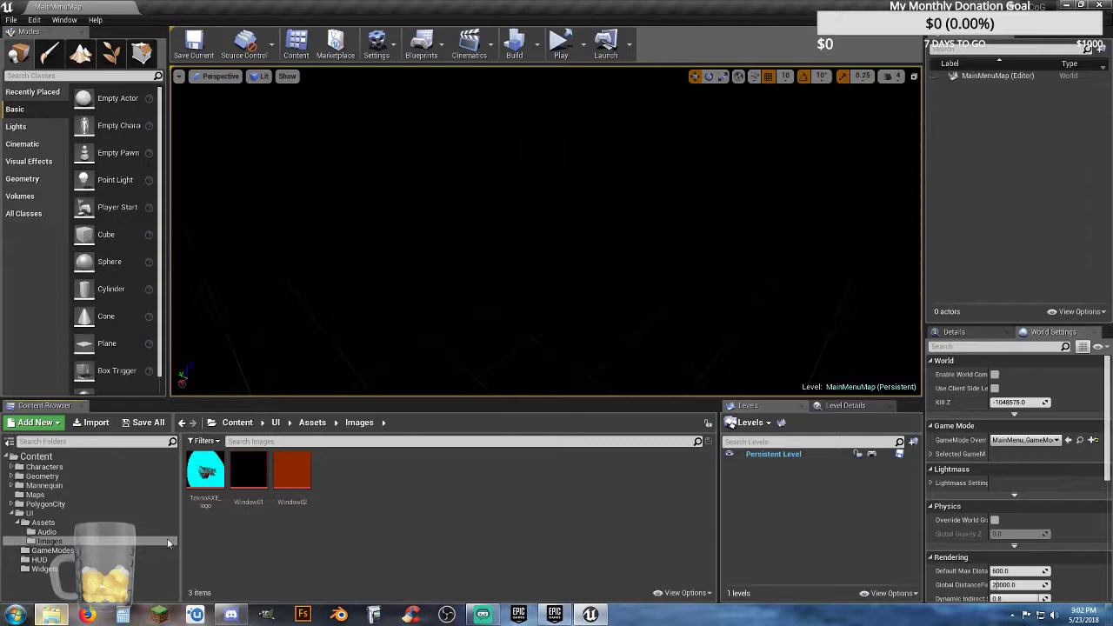
# Step: Collapse the UI folder tree and display the root Content folder's contents
pyautogui.click(19, 523)
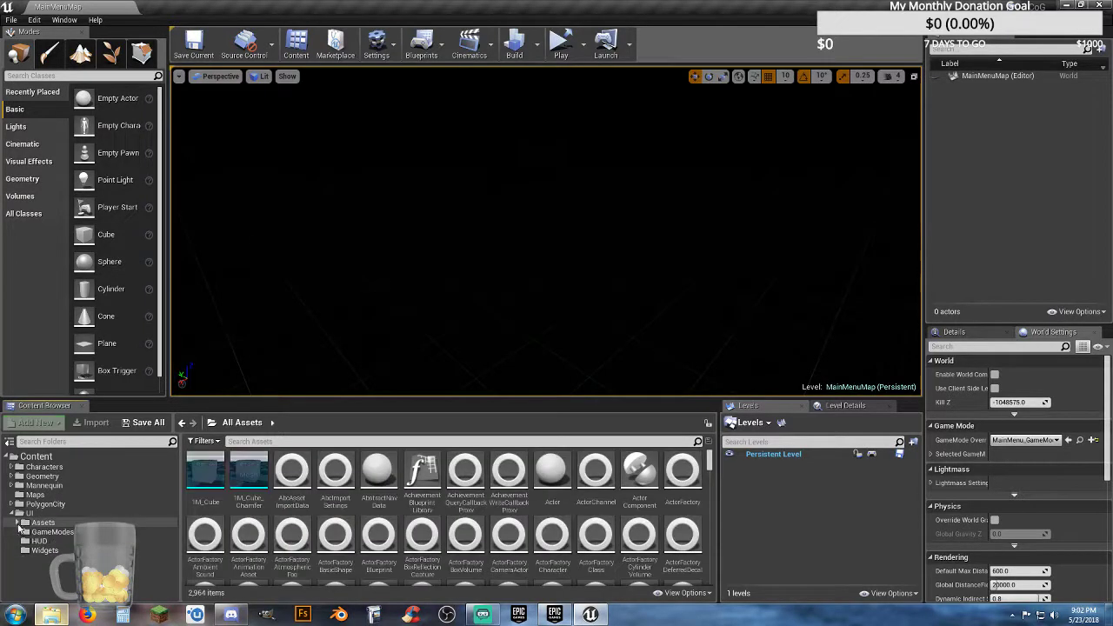
pyautogui.click(12, 514)
pyautogui.click(37, 457)
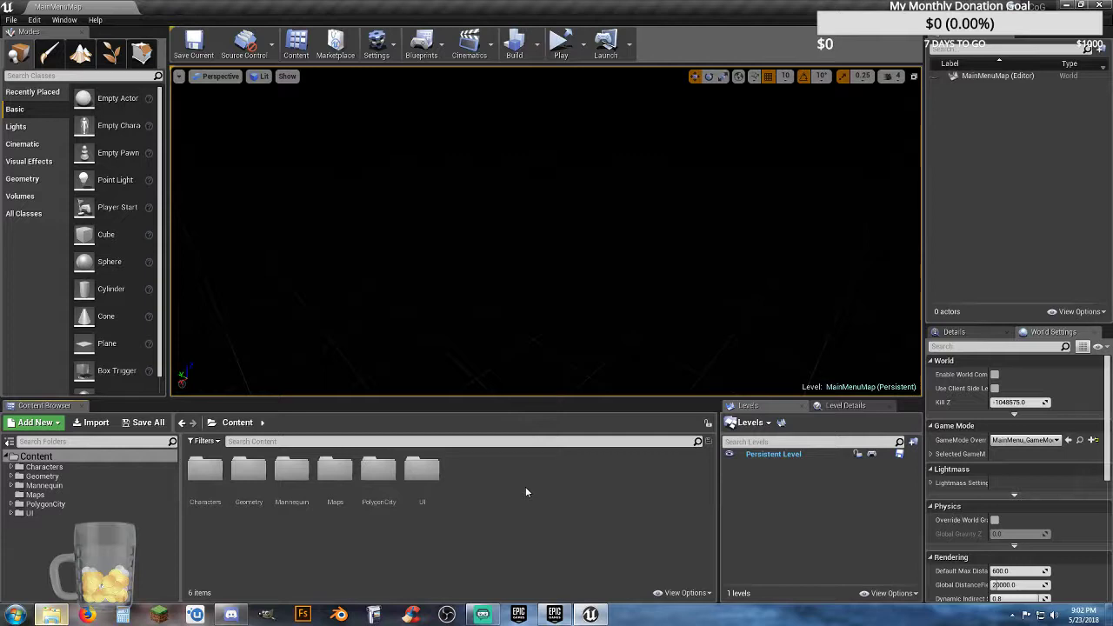
# Step: Check the play mode options, then run MainMenuMap as a standalone game
pyautogui.click(583, 53)
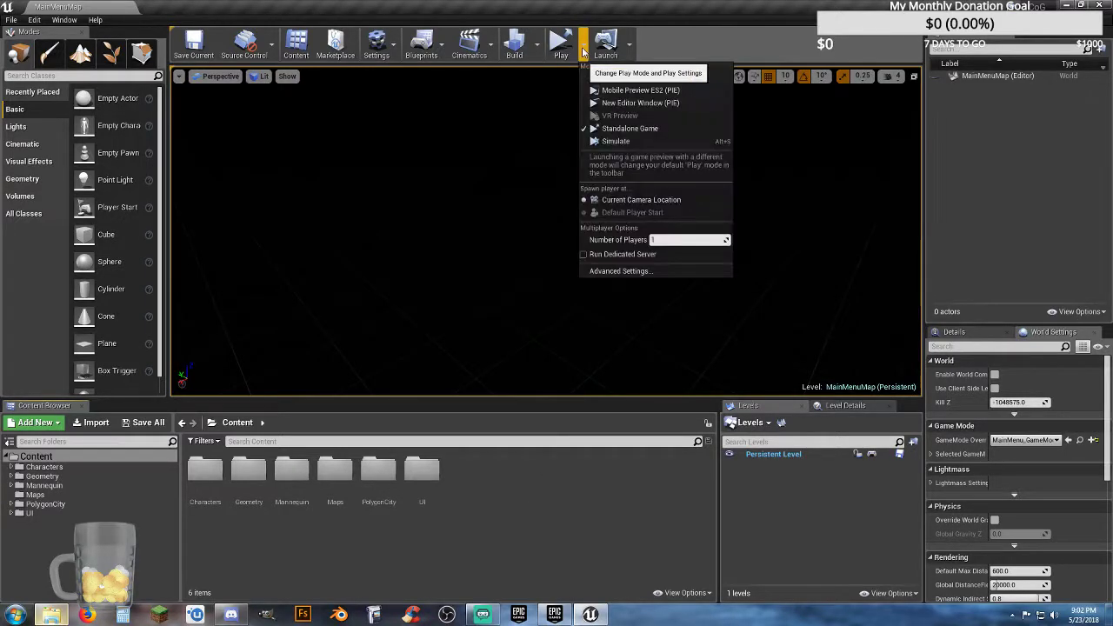
pyautogui.click(689, 45)
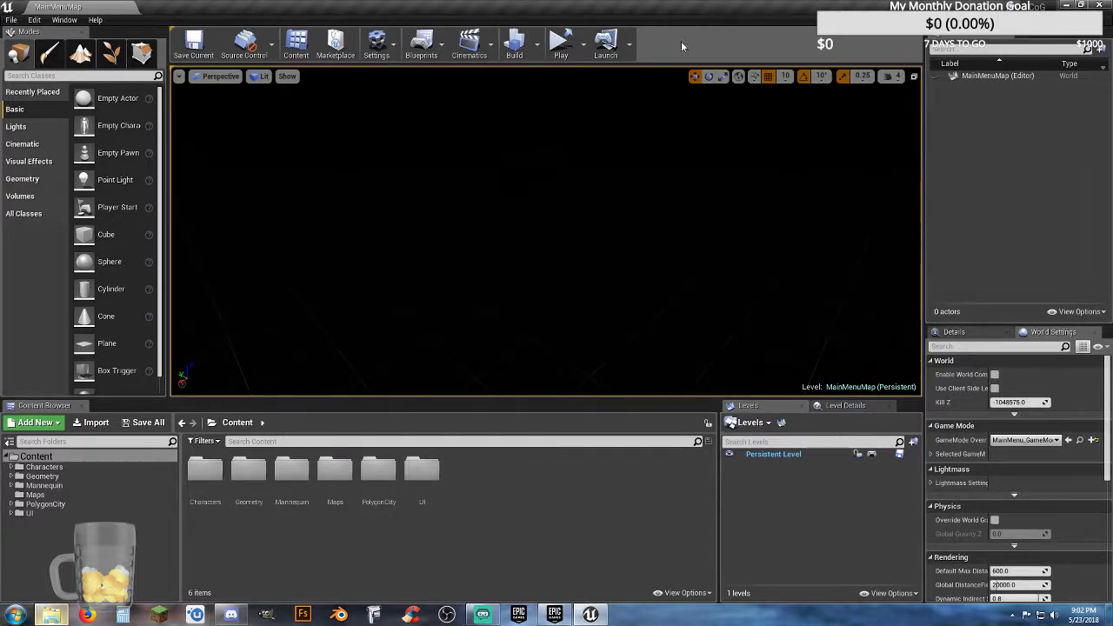
pyautogui.click(551, 45)
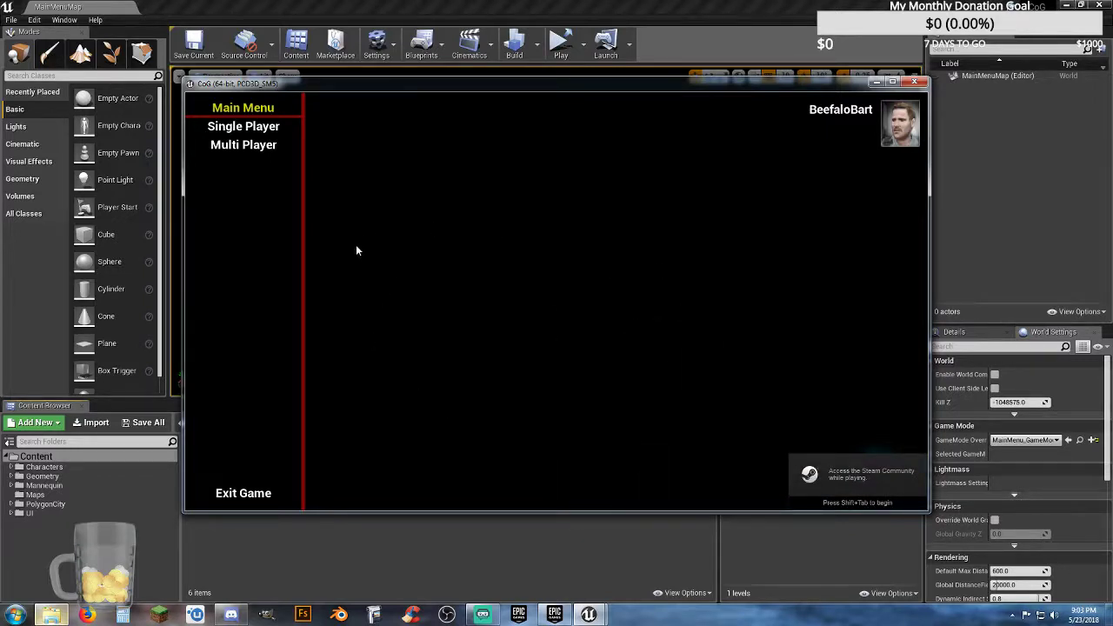
# Step: Host a multiplayer game from the main menu by making a server named ggg
pyautogui.click(270, 147)
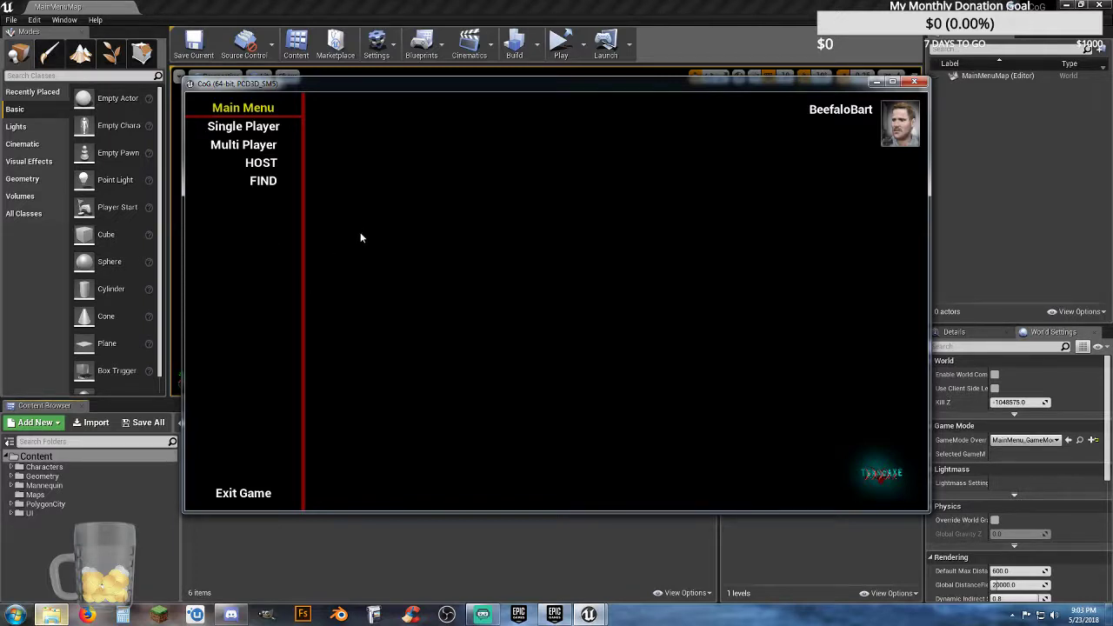
pyautogui.click(267, 173)
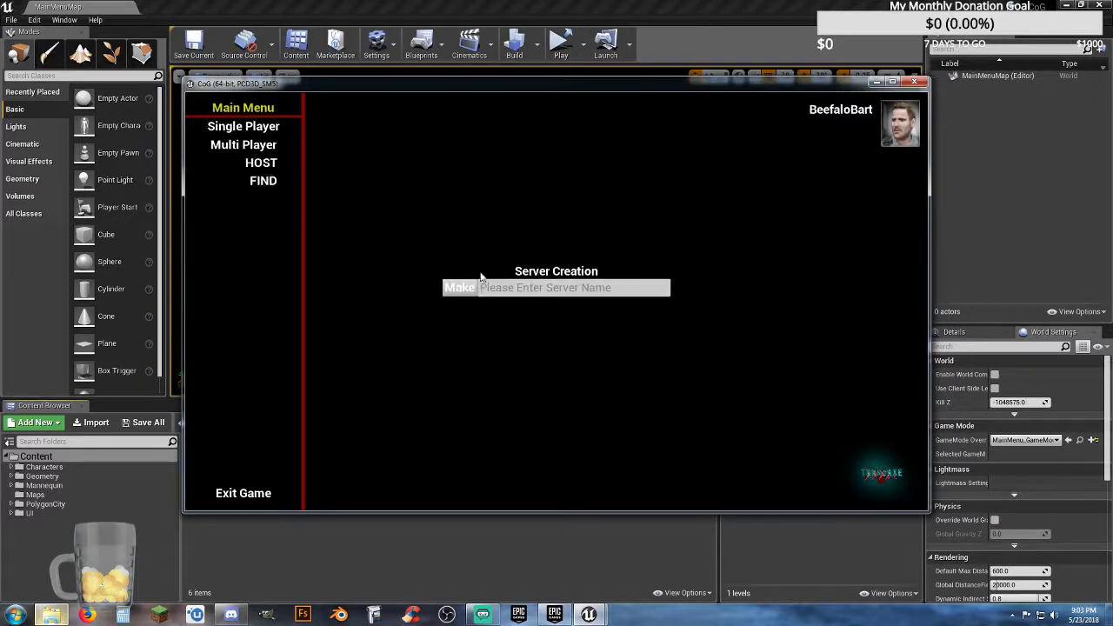
pyautogui.click(512, 289)
pyautogui.write('ggg')
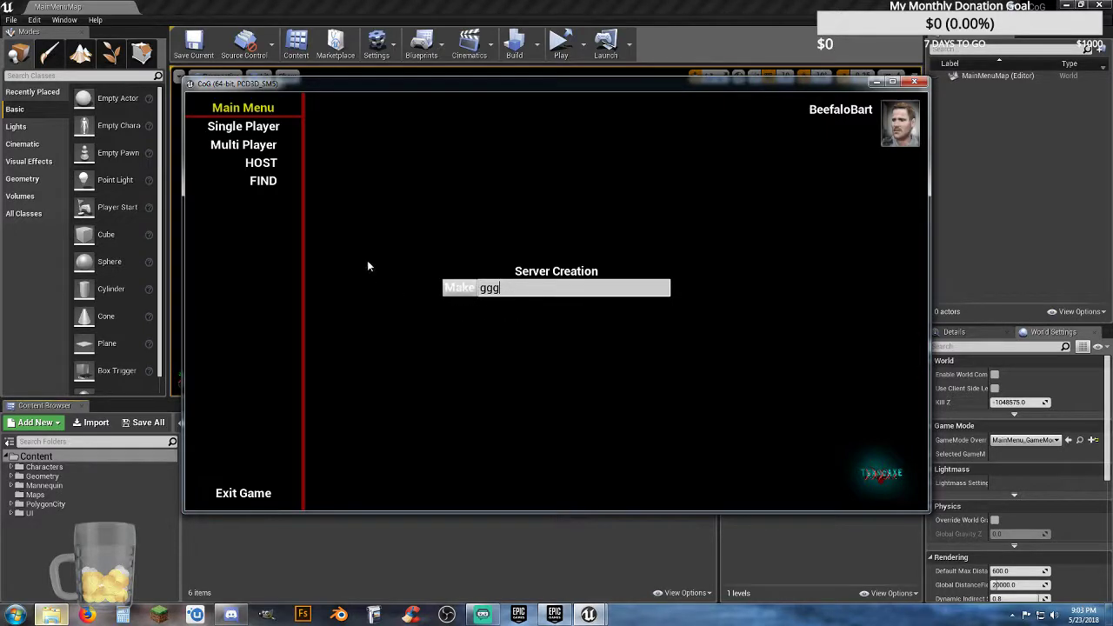
pyautogui.click(457, 288)
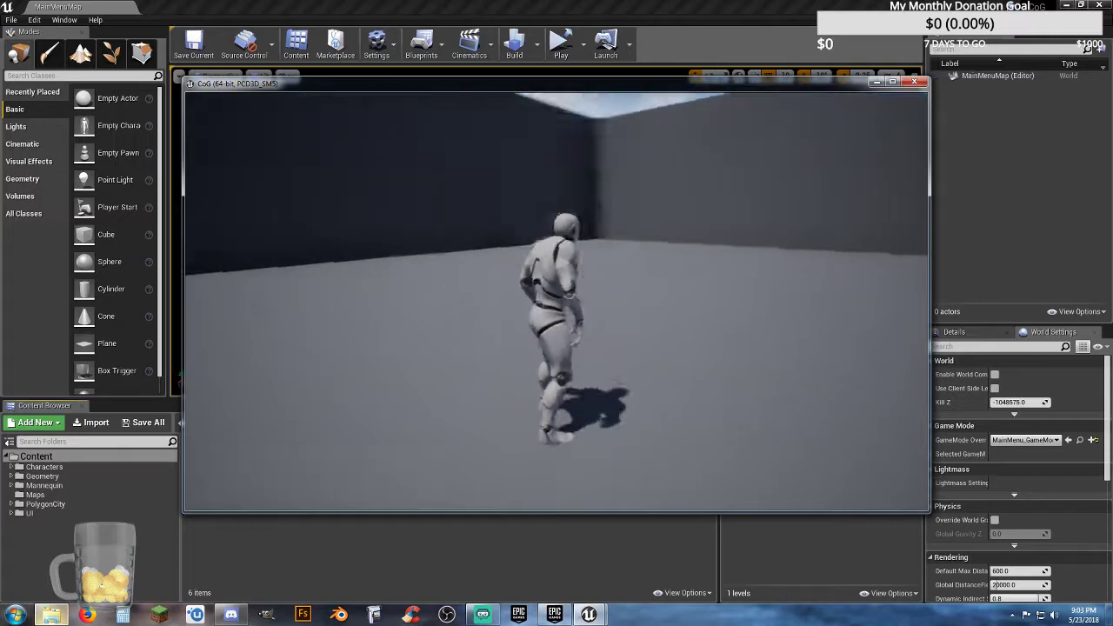
# Step: Run the mannequin character around the lobby to test its movement
pyautogui.press('w')
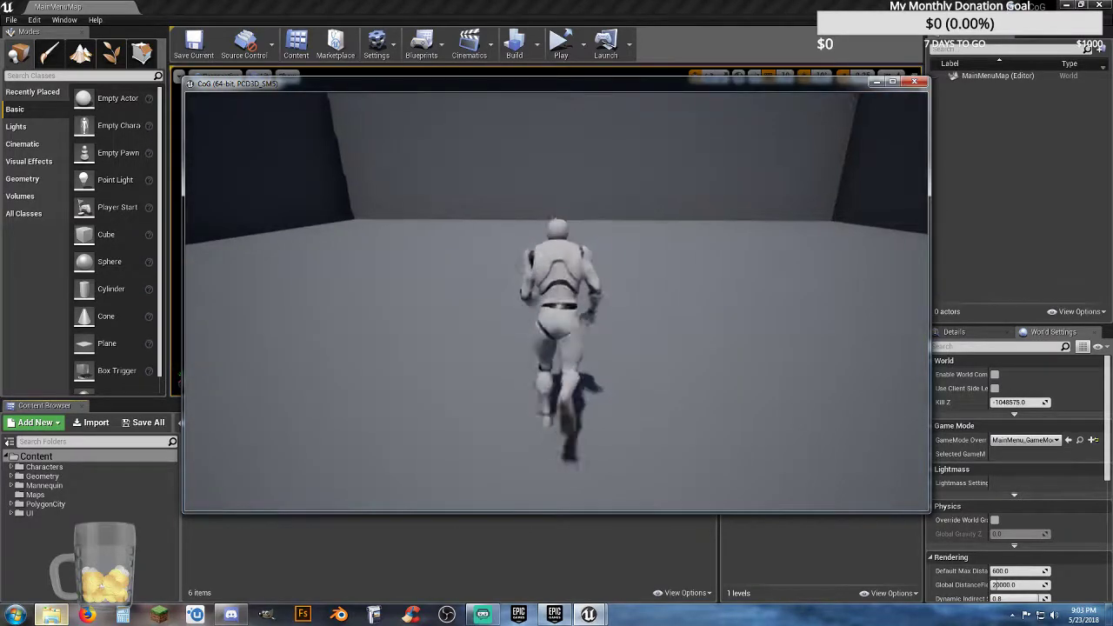
pyautogui.press('d')
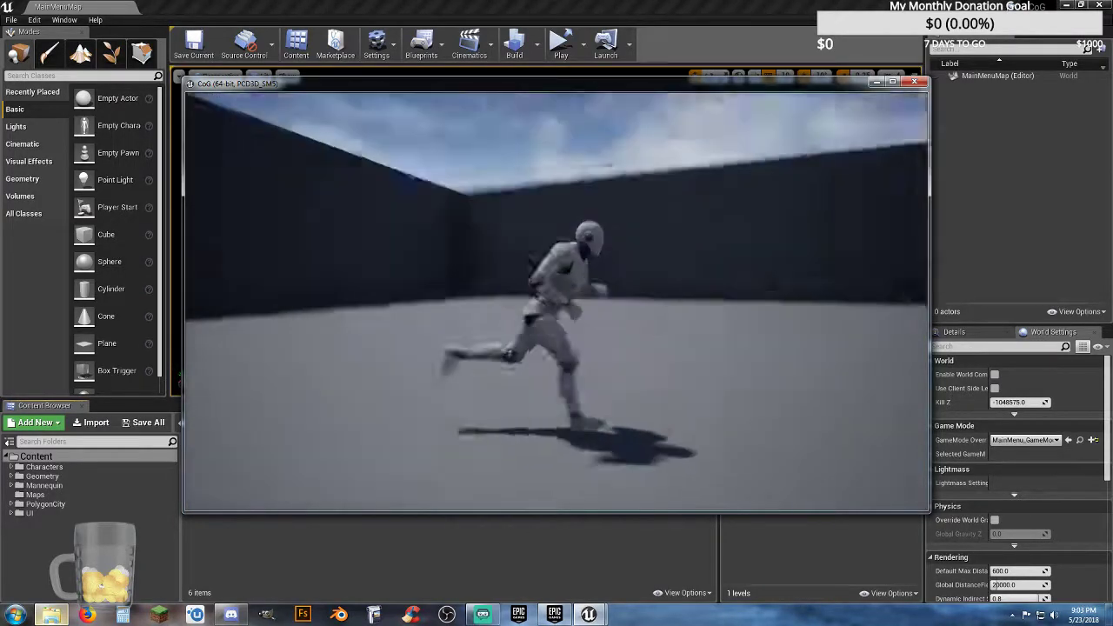
pyautogui.press('w')
pyautogui.press('d')
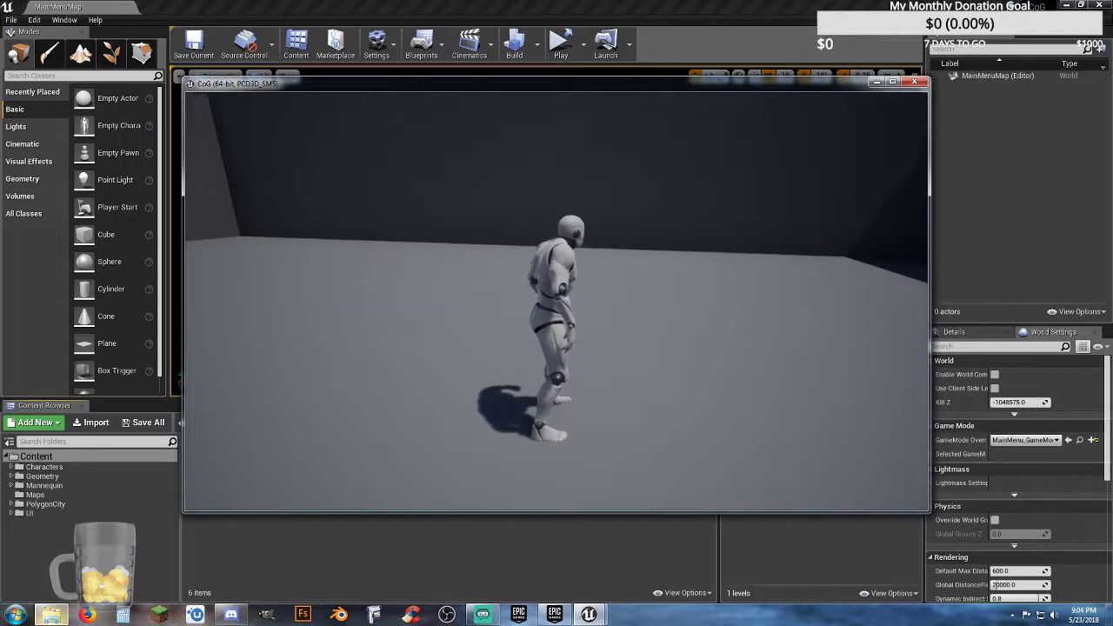
# Step: Return from the lobby to the main menu through the in-game pause menu and exit the game
pyautogui.press('Escape')
pyautogui.click(573, 316)
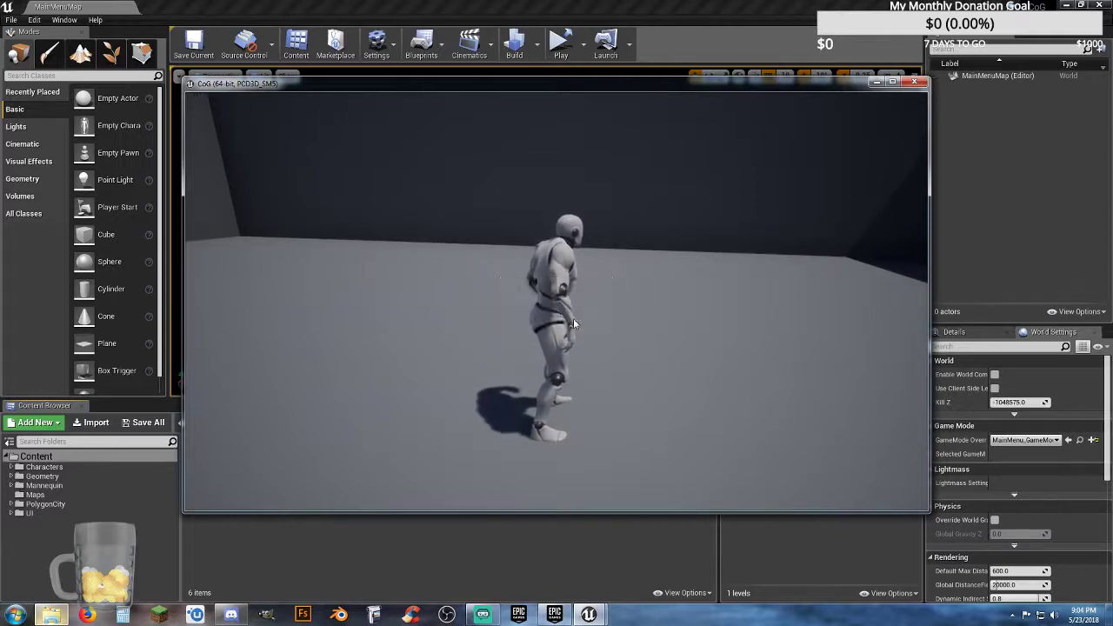
pyautogui.press('Escape')
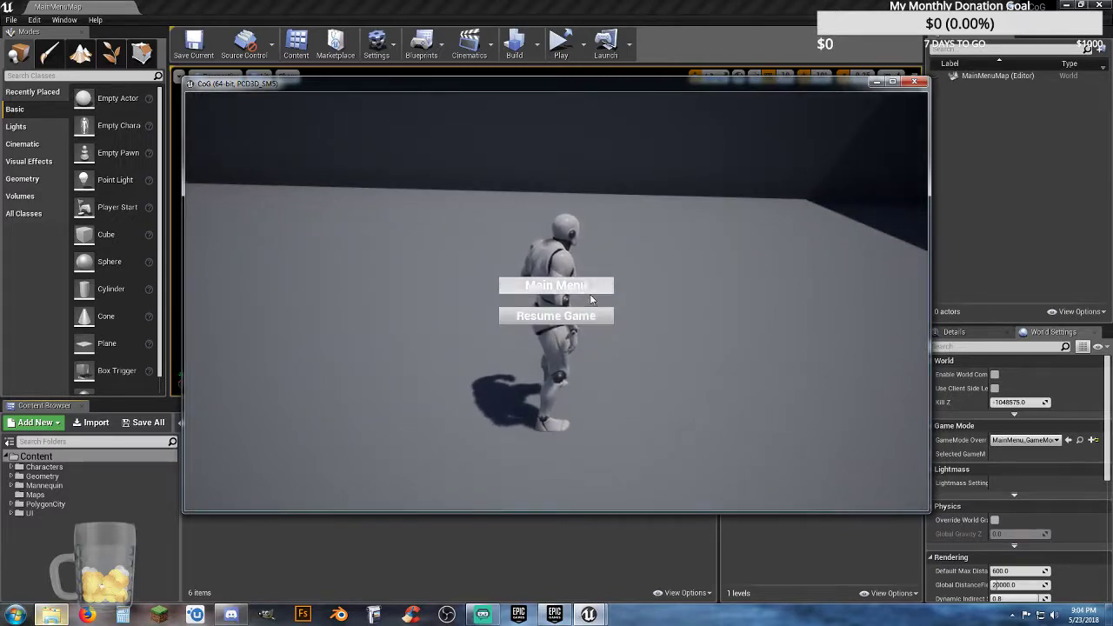
pyautogui.click(591, 295)
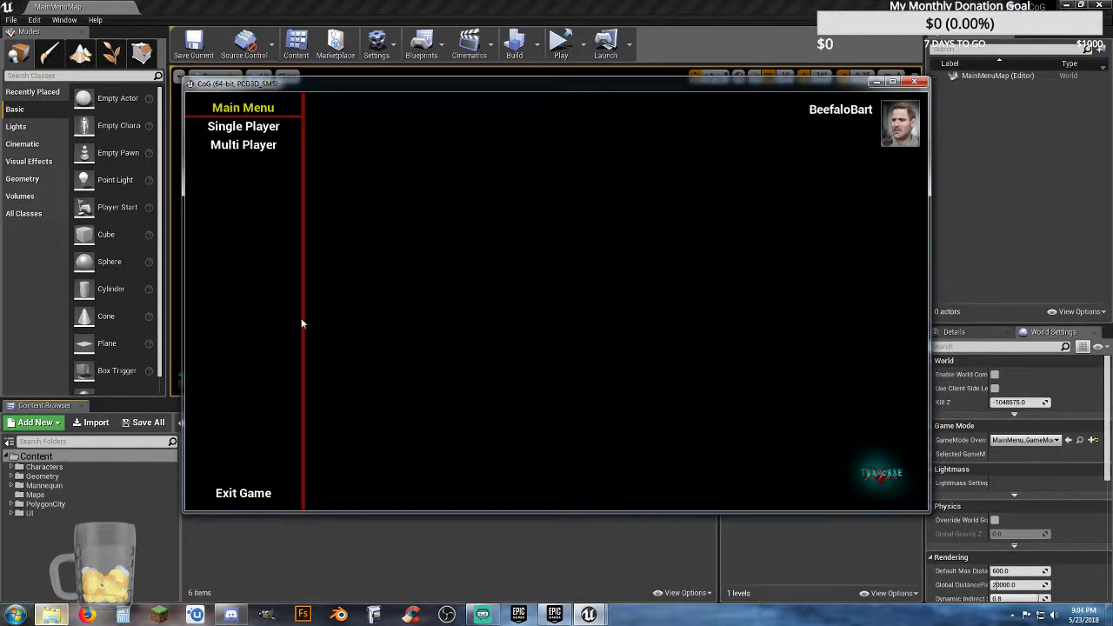
pyautogui.click(245, 493)
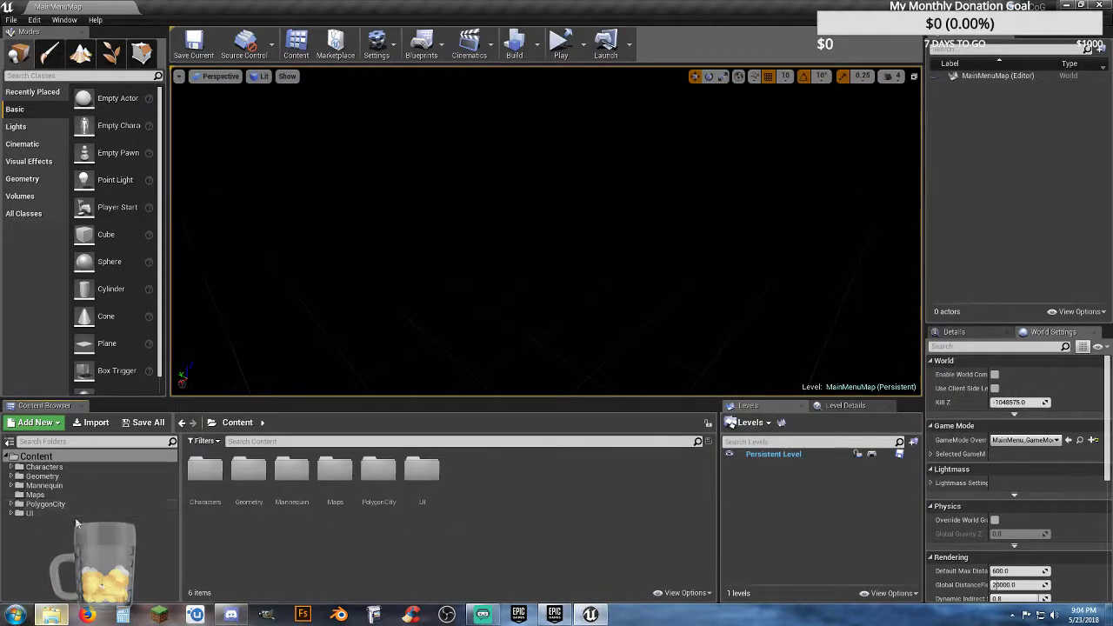
# Step: Open the Demonstration map from the Maps folder inside PolygonCity
pyautogui.click(51, 494)
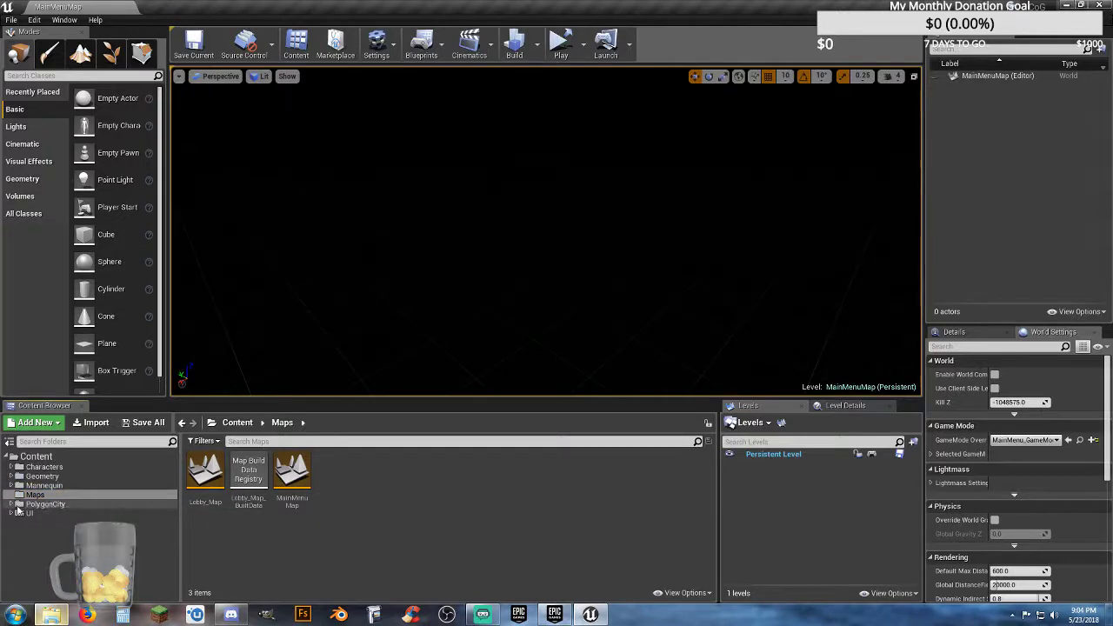
pyautogui.click(12, 504)
pyautogui.click(17, 523)
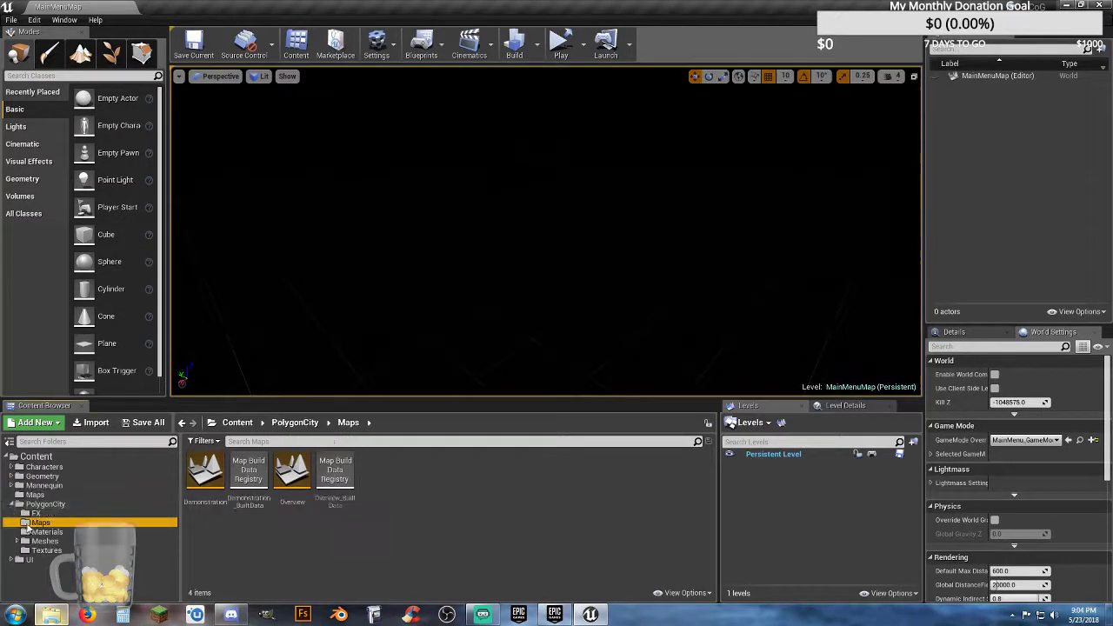
pyautogui.doubleClick(207, 479)
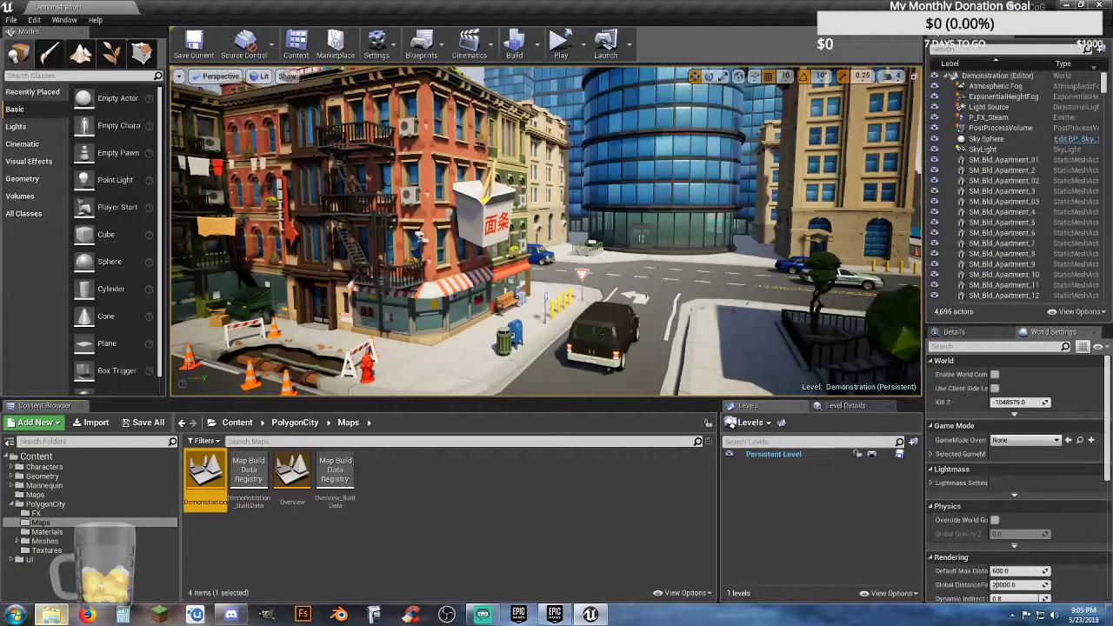
# Step: Fly through the Demonstration city level to examine its streets, buildings, park and waterfront
pyautogui.moveTo(604, 336); pyautogui.dragTo(645, 281, button='right')
pyautogui.press('w')
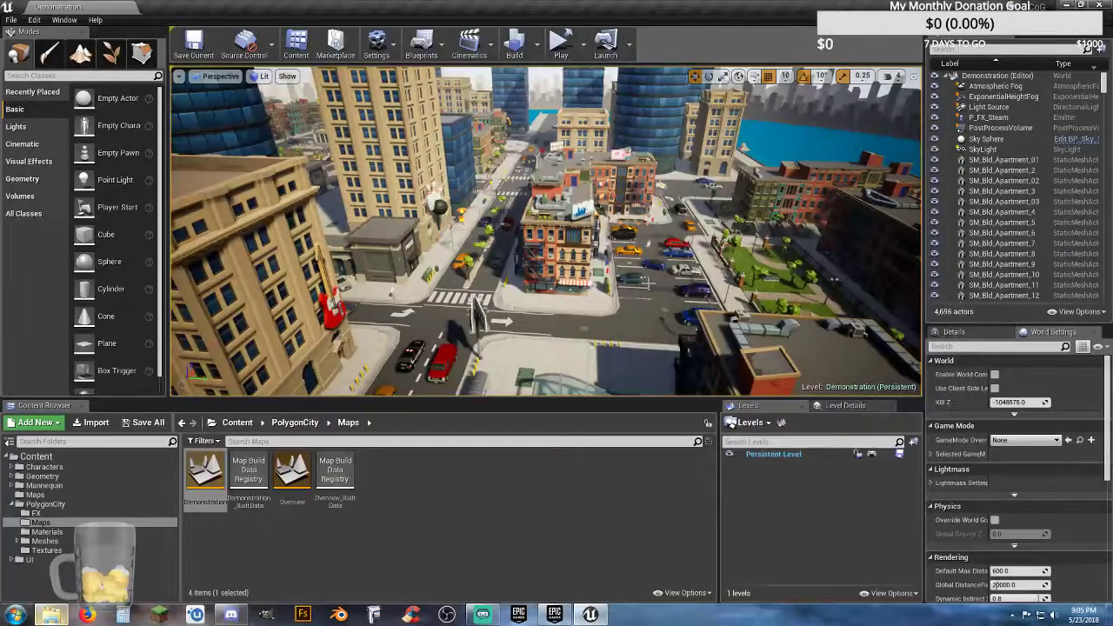
pyautogui.press('w')
pyautogui.moveTo(645, 290); pyautogui.dragTo(697, 289, button='right')
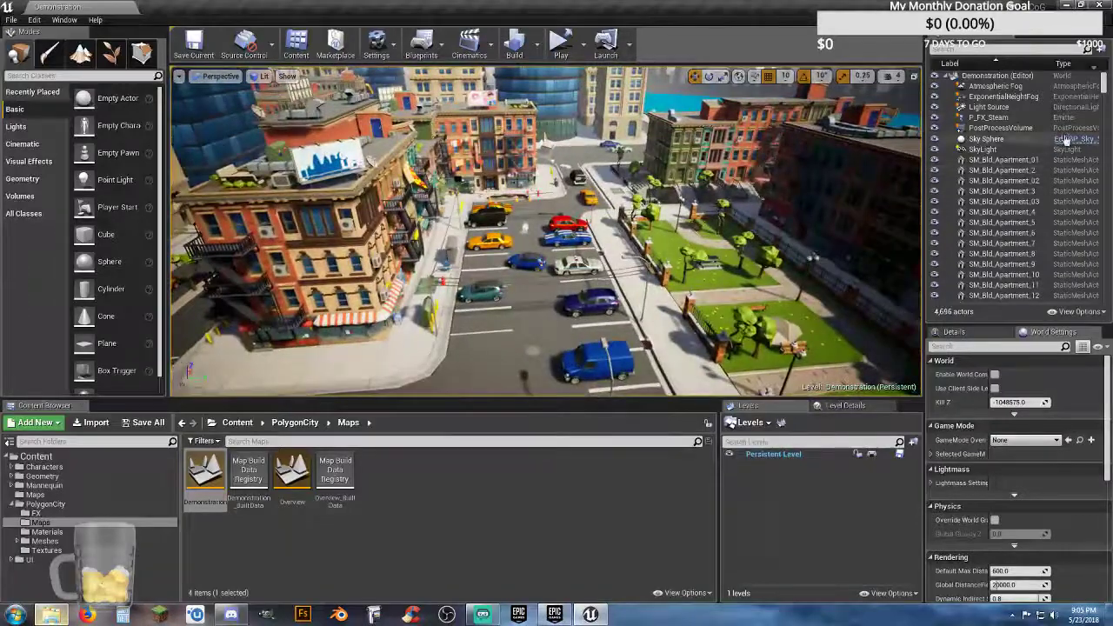
pyautogui.moveTo(1104, 88)
pyautogui.mouseDown()
pyautogui.moveTo(1107, 111)
pyautogui.moveTo(1103, 80)
pyautogui.mouseUp()
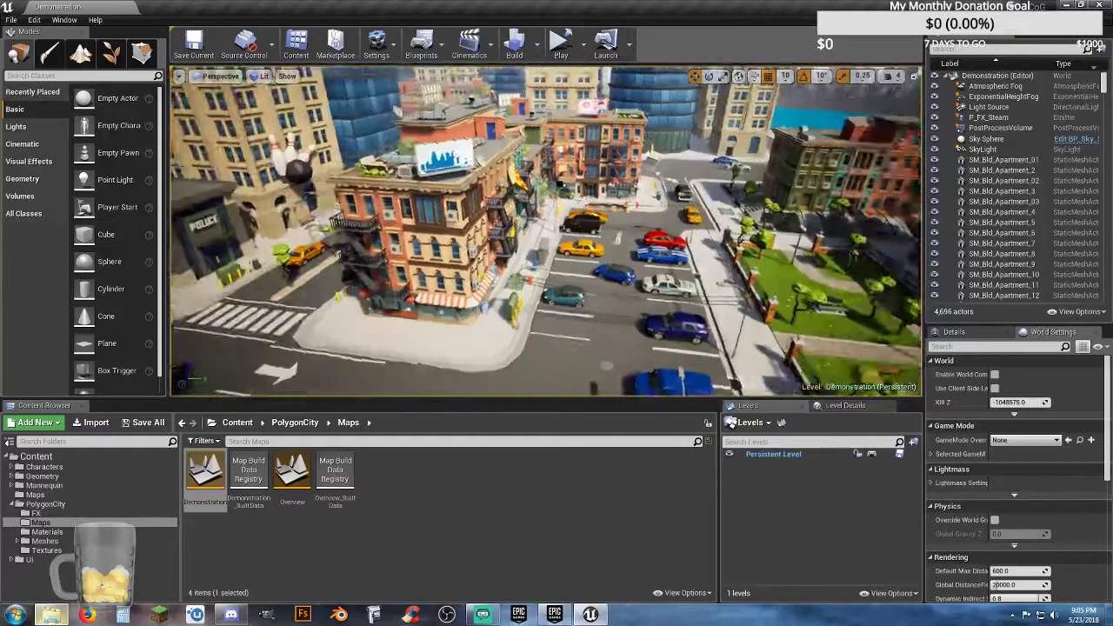
pyautogui.moveTo(663, 289); pyautogui.dragTo(638, 276, button='right')
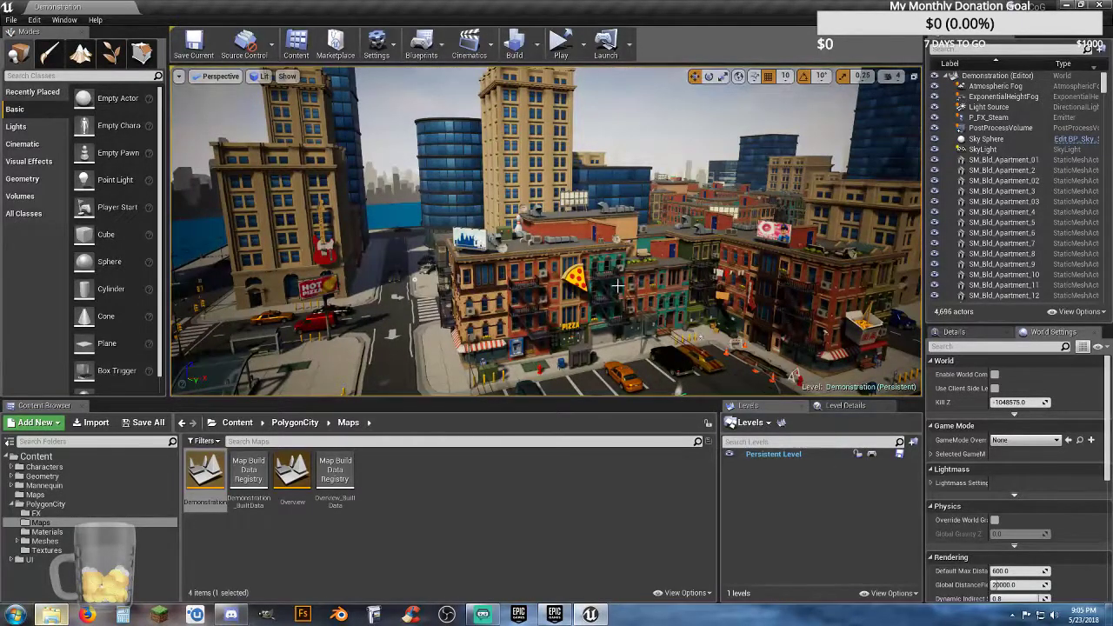
pyautogui.moveTo(637, 276); pyautogui.dragTo(609, 276, button='right')
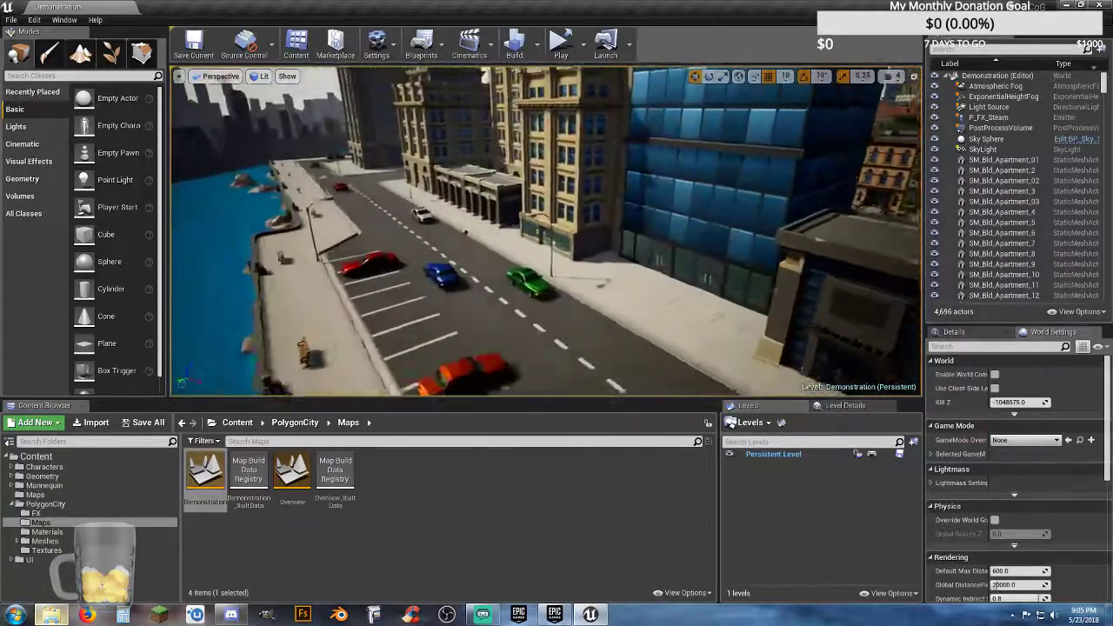
pyautogui.moveTo(522, 261); pyautogui.dragTo(661, 261, button='right')
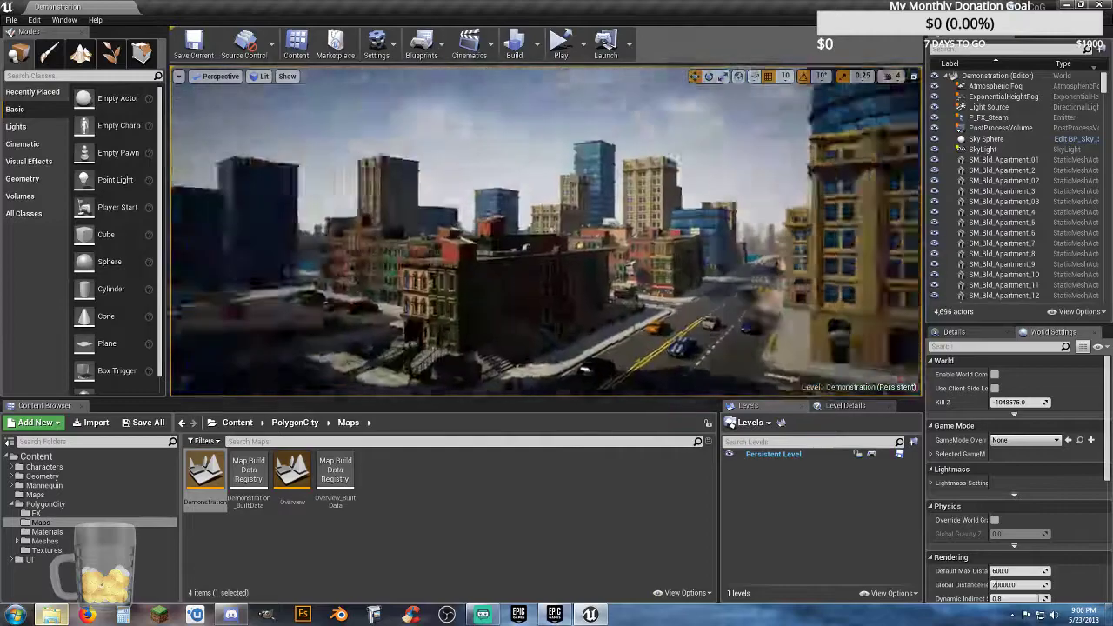
pyautogui.moveTo(546, 232); pyautogui.dragTo(561, 304, button='right')
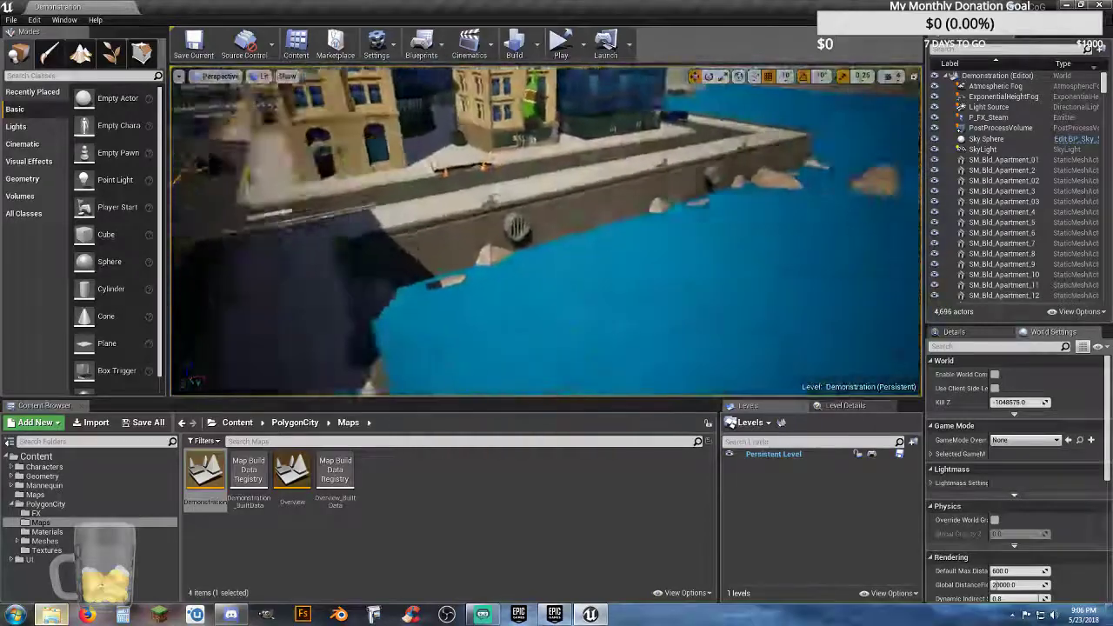
pyautogui.moveTo(547, 231); pyautogui.dragTo(400, 244, button='right')
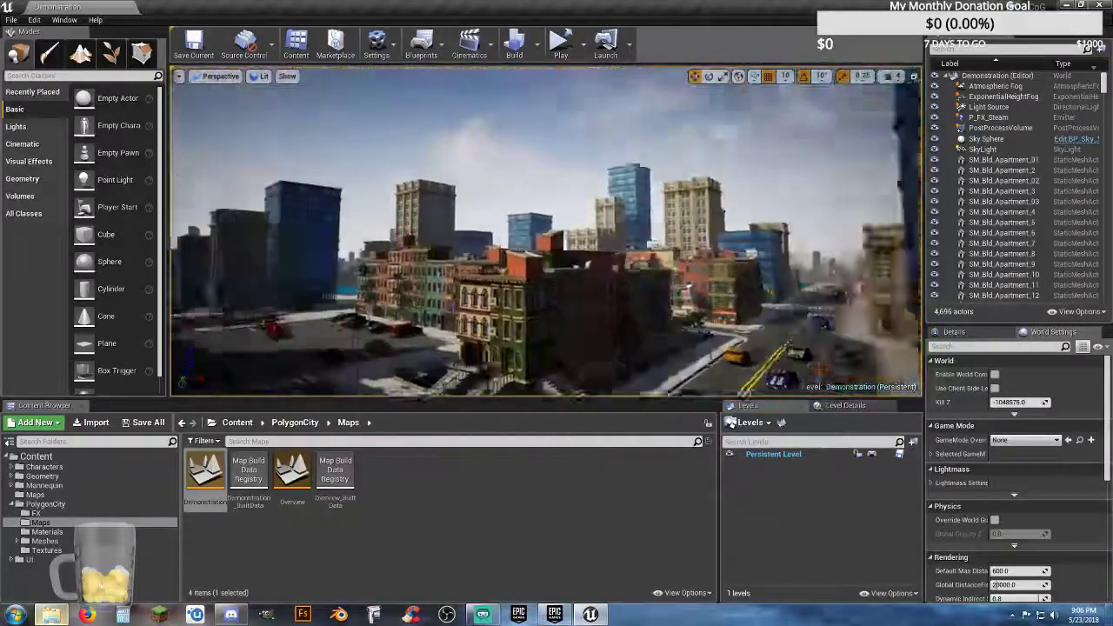
pyautogui.moveTo(547, 231); pyautogui.dragTo(536, 235, button='right')
pyautogui.press('w')
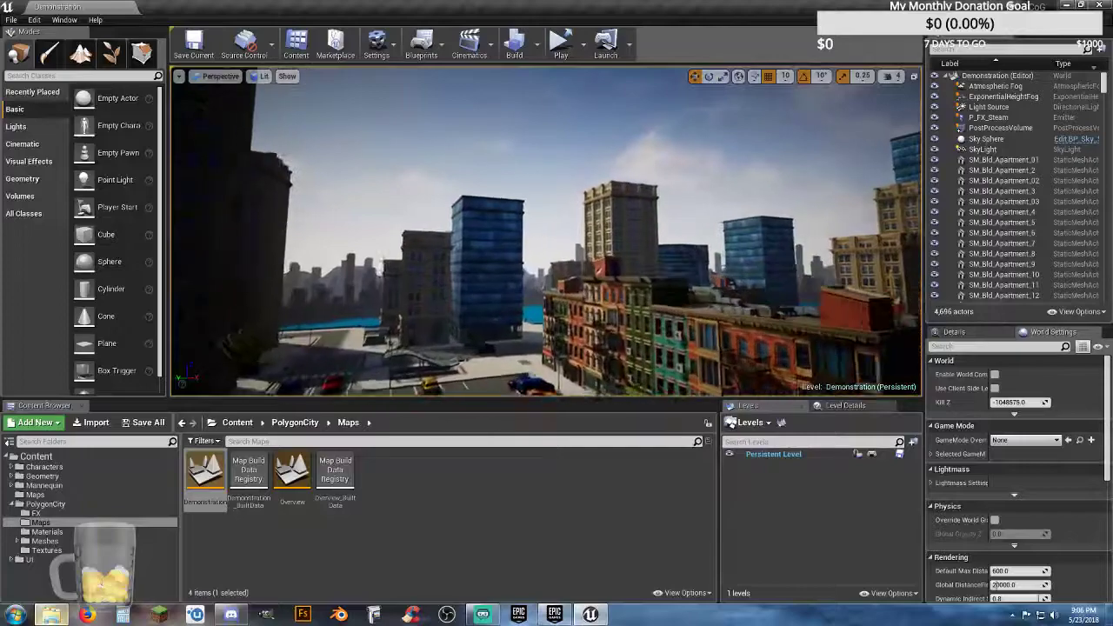
pyautogui.press('w')
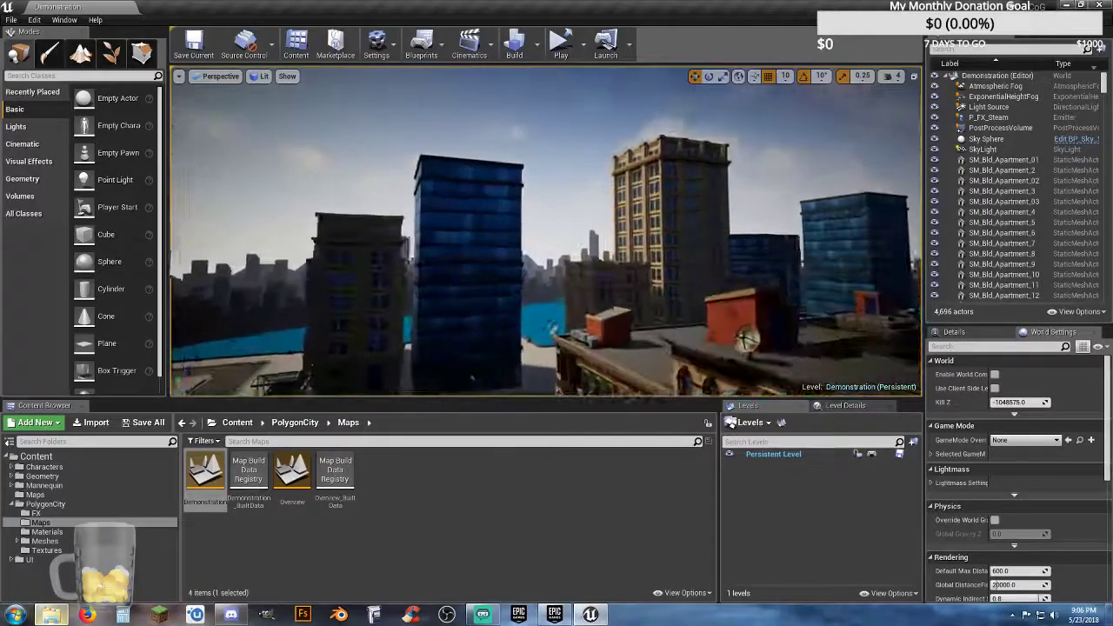
pyautogui.press('w')
pyautogui.moveTo(547, 231); pyautogui.dragTo(470, 231, button='right')
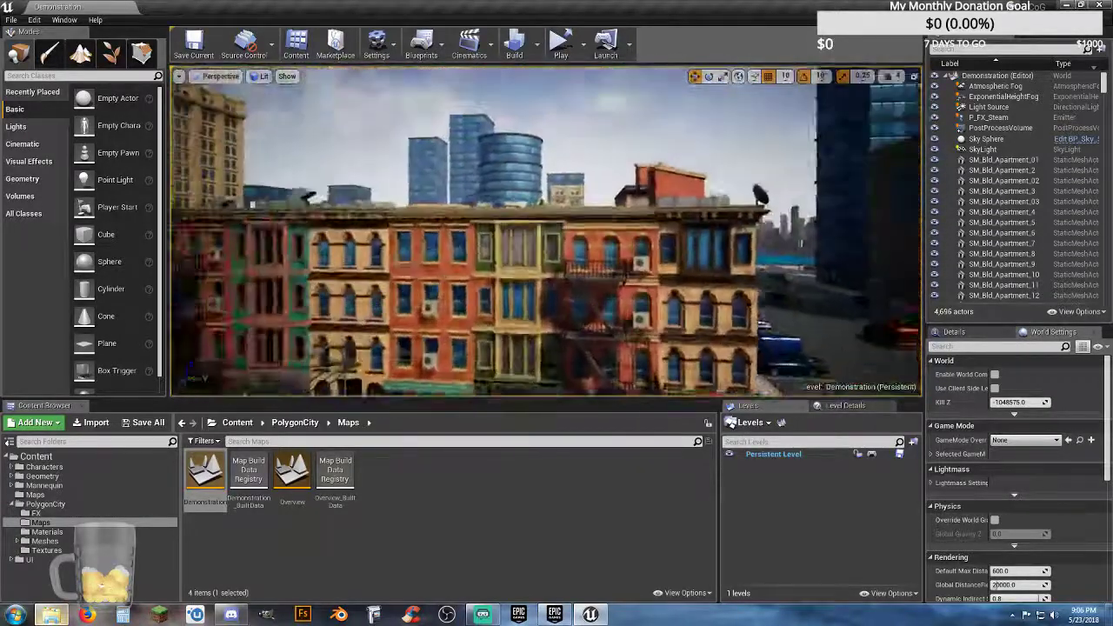
pyautogui.moveTo(547, 231); pyautogui.dragTo(521, 183, button='right')
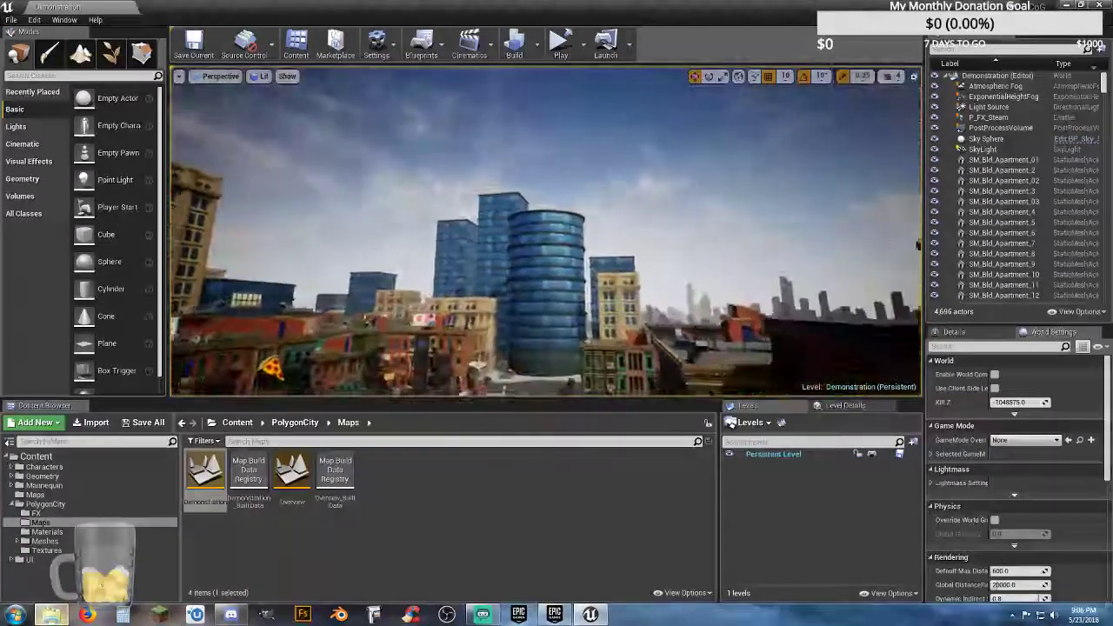
pyautogui.moveTo(546, 232); pyautogui.dragTo(512, 275, button='right')
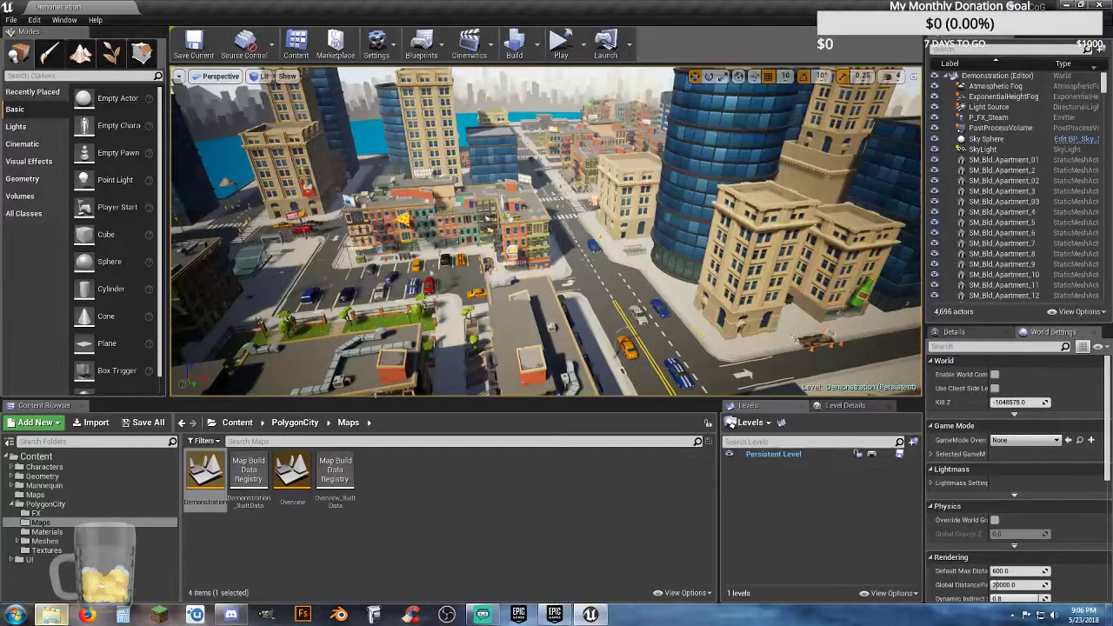
# Step: Show the project's own Maps folder and create a new level from the Default template
pyautogui.click(34, 494)
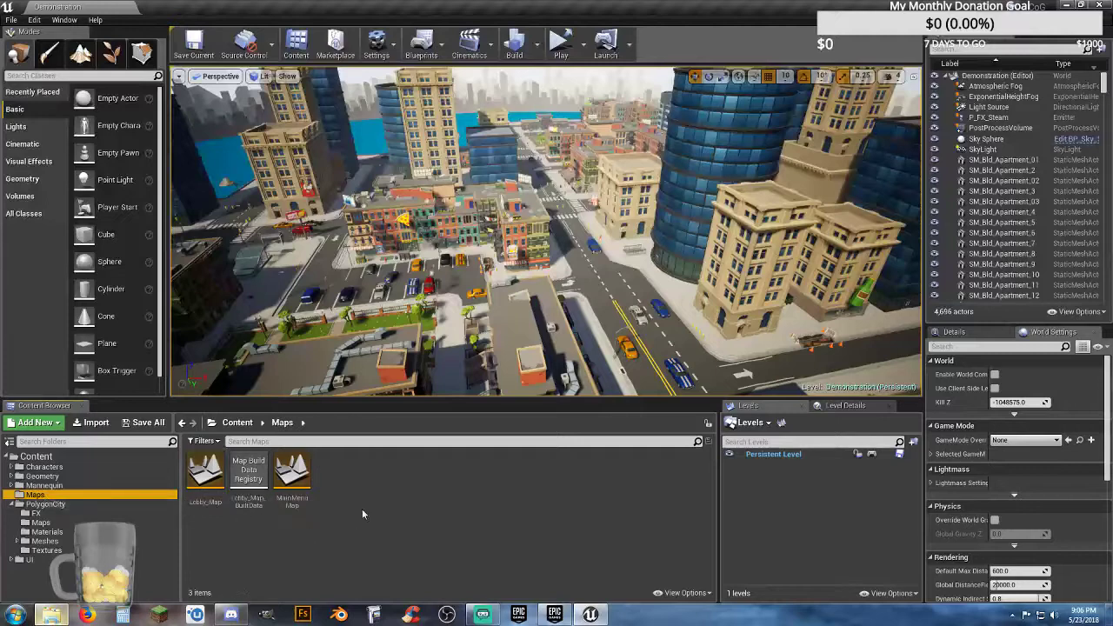
pyautogui.click(15, 21)
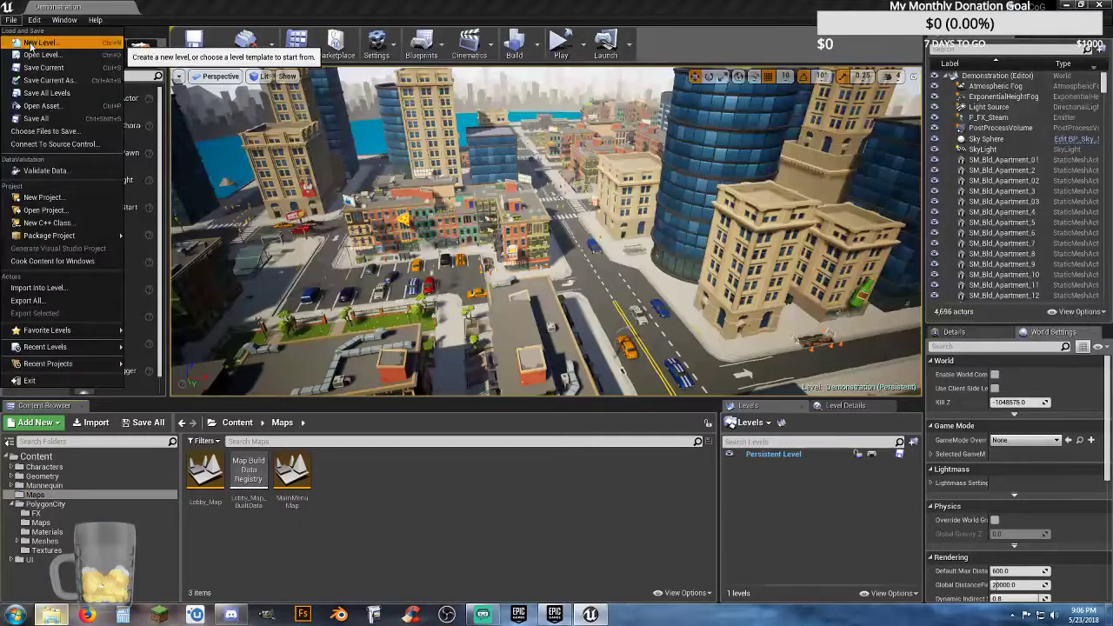
pyautogui.click(32, 43)
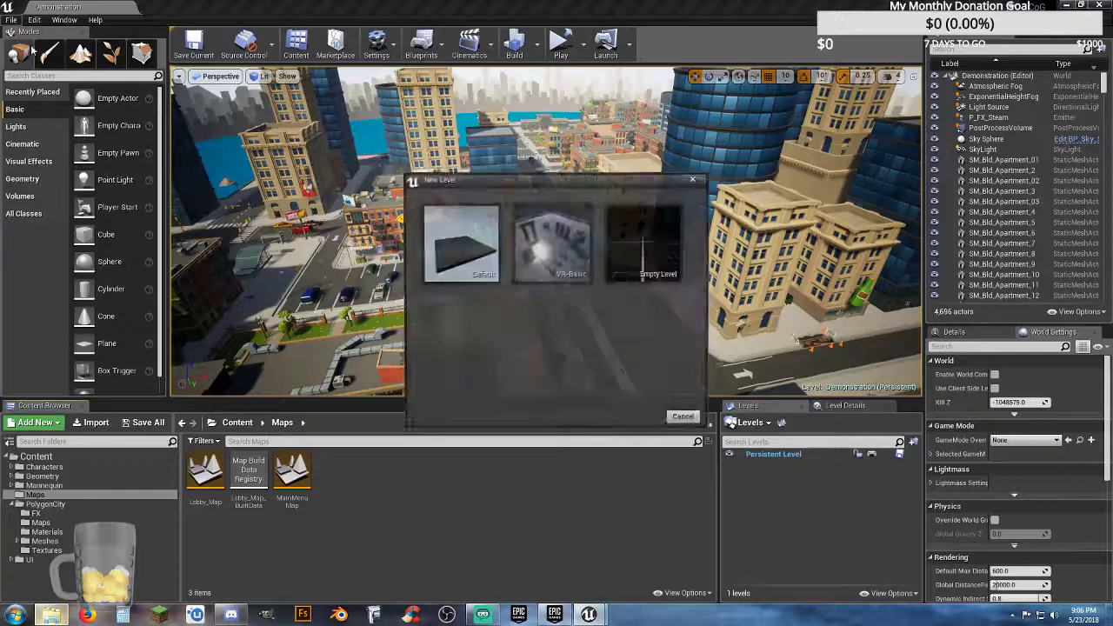
pyautogui.click(461, 248)
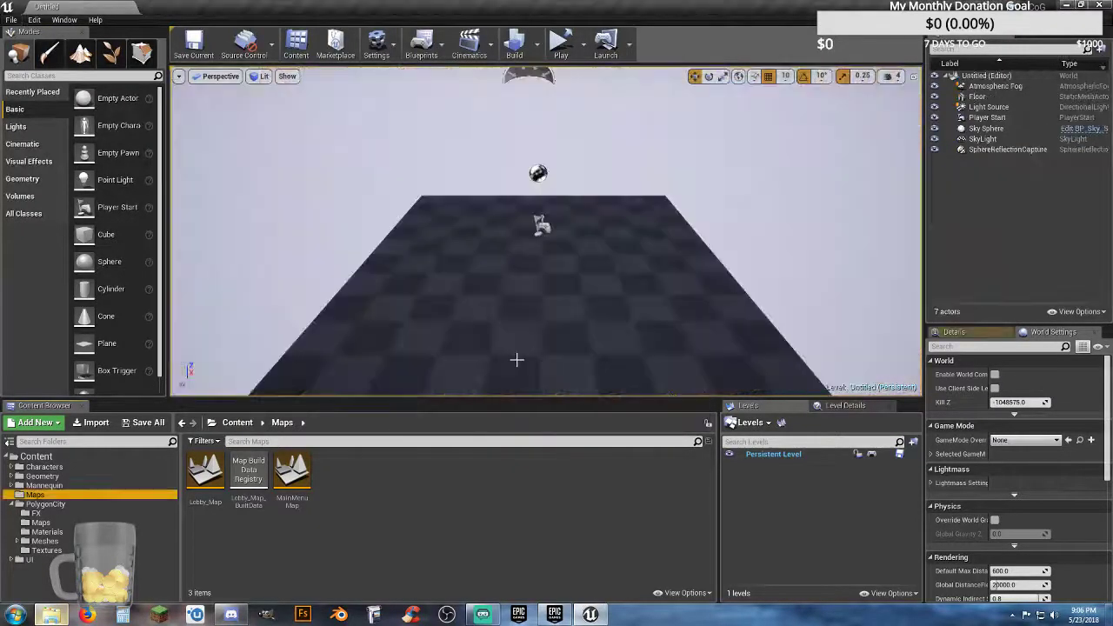
# Step: Delete the sphere reflection capture and the floor from the new level
pyautogui.click(539, 177)
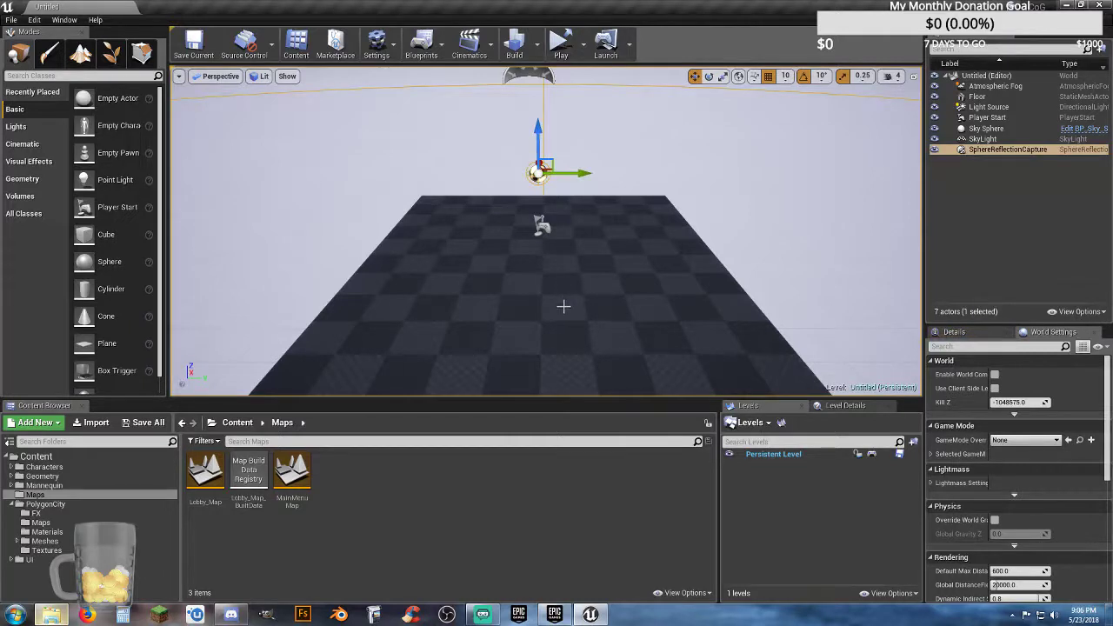
pyautogui.press('Delete')
pyautogui.click(541, 279)
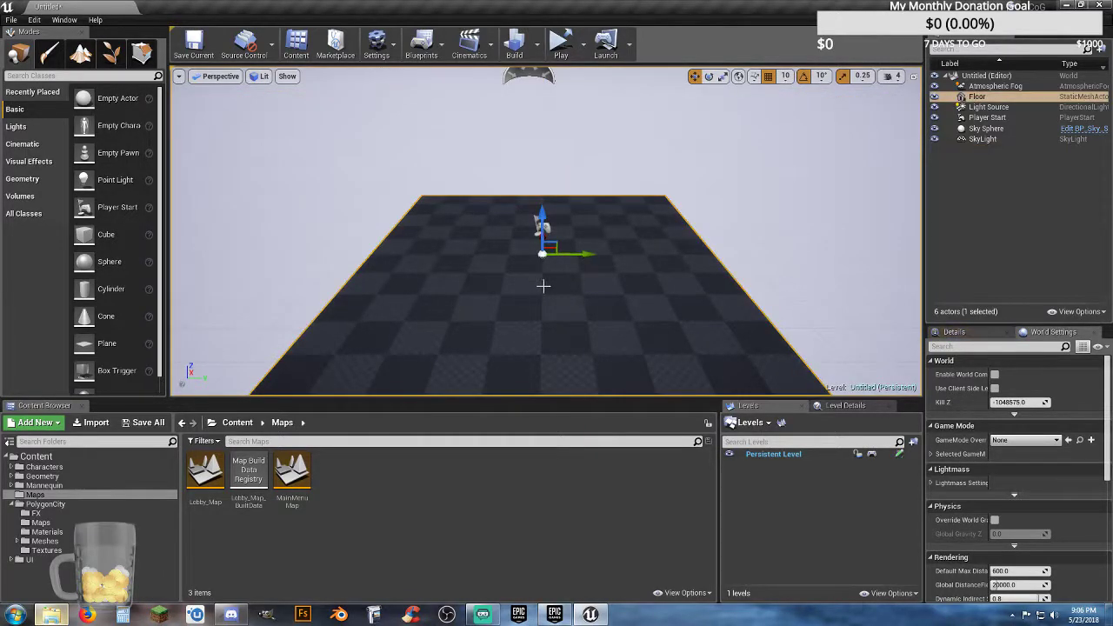
pyautogui.press('Delete')
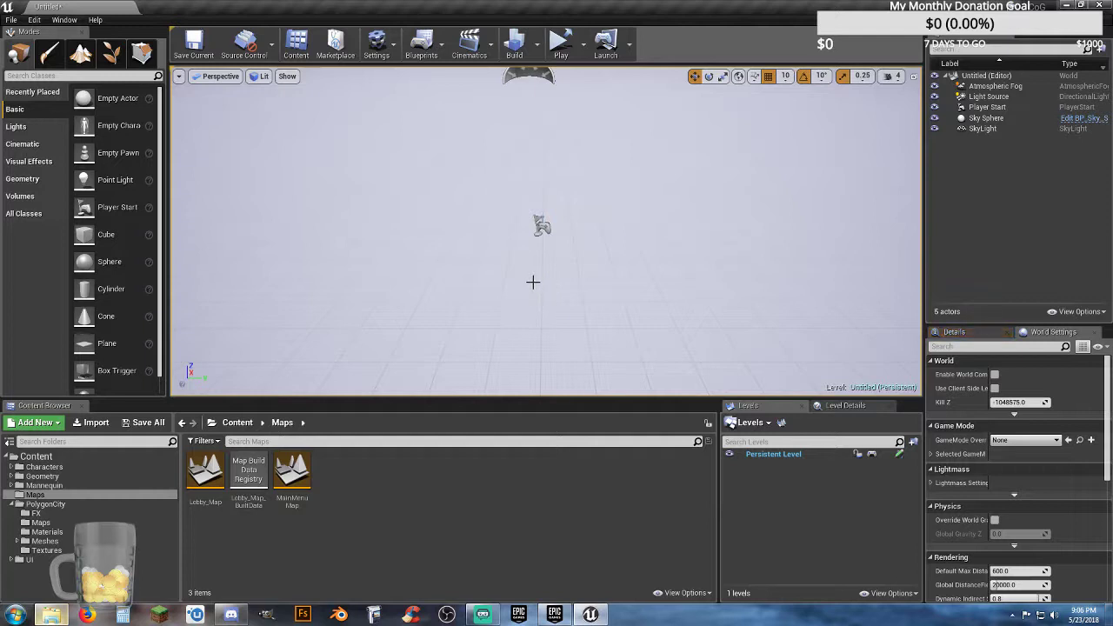
# Step: Place the SM_Env_Road_Bare_01 mesh from PolygonCity's Meshes/Environments folder in the level near the player start
pyautogui.moveTo(563, 278); pyautogui.dragTo(592, 269, button='right')
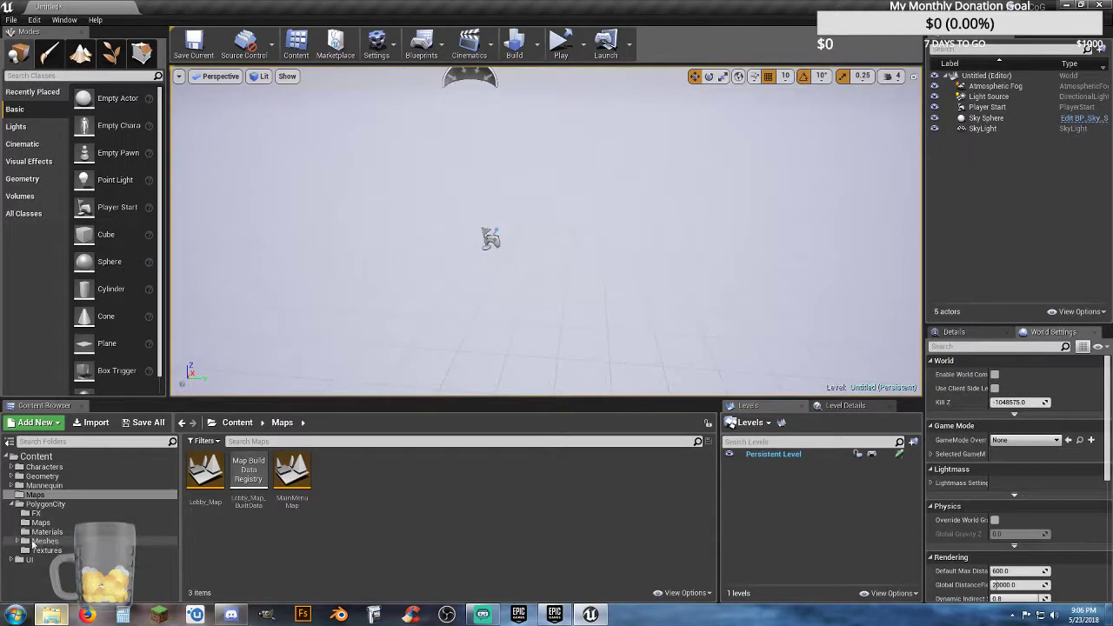
pyautogui.click(17, 541)
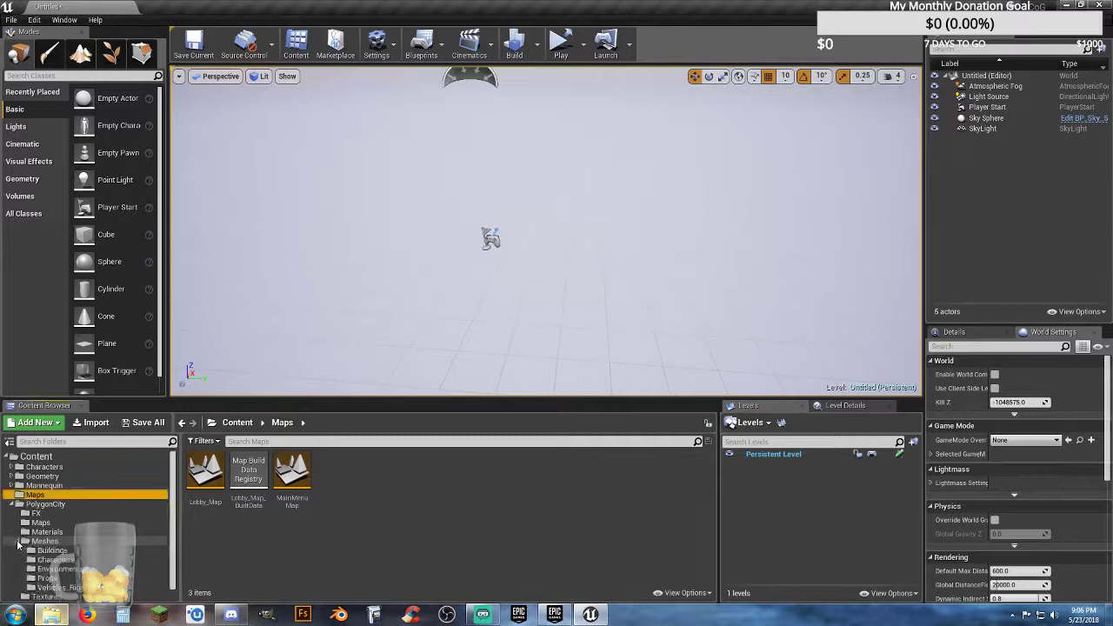
pyautogui.click(61, 569)
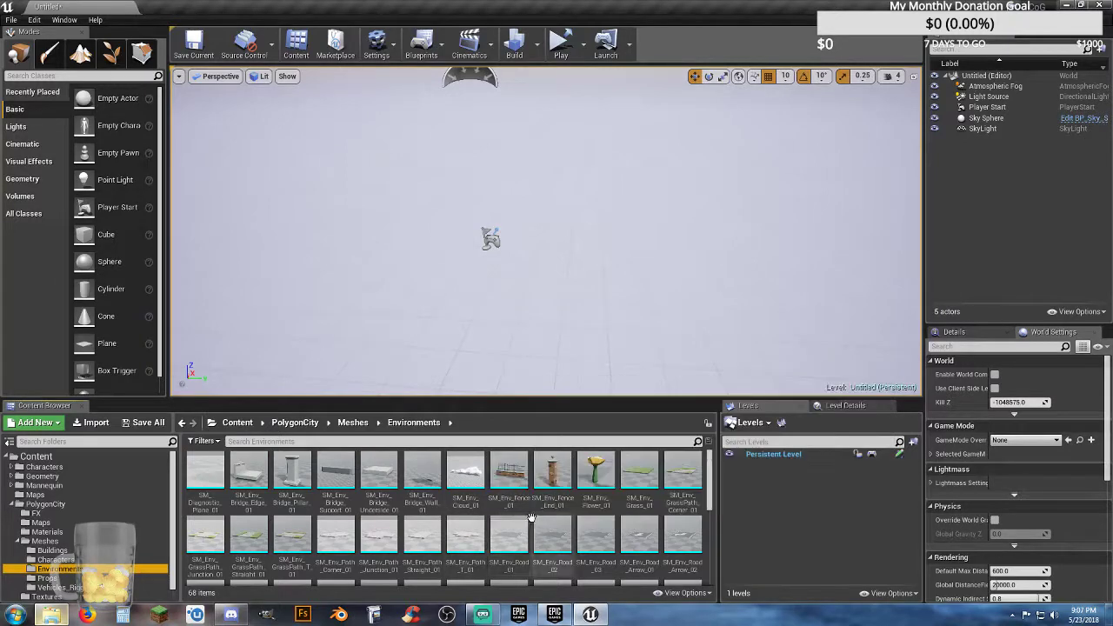
pyautogui.scroll(-1, 553, 518)
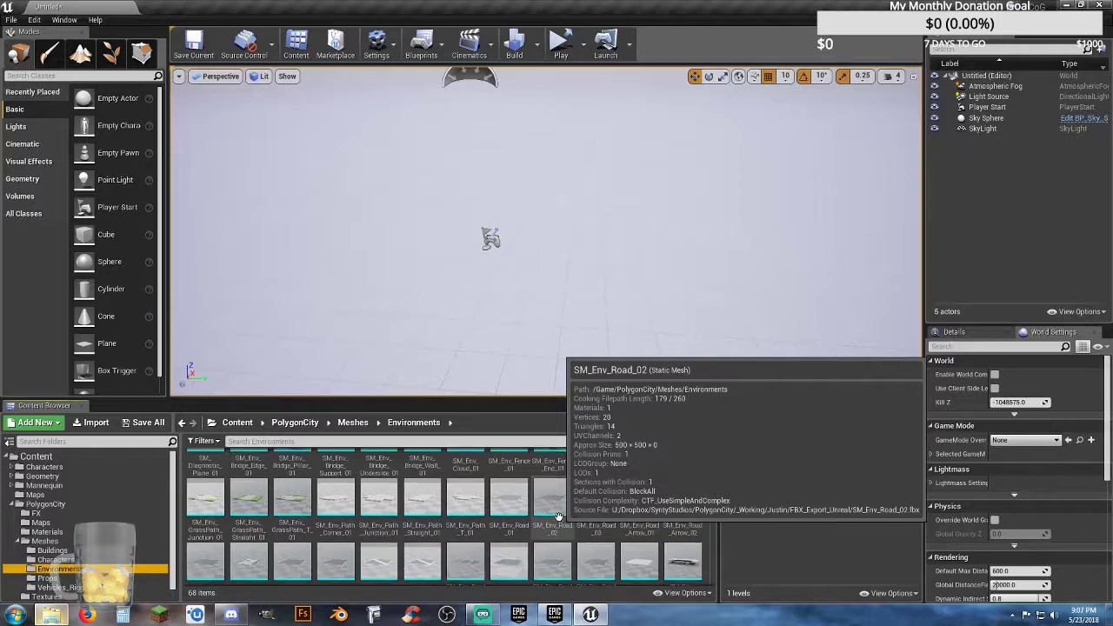
pyautogui.scroll(-3, 558, 517)
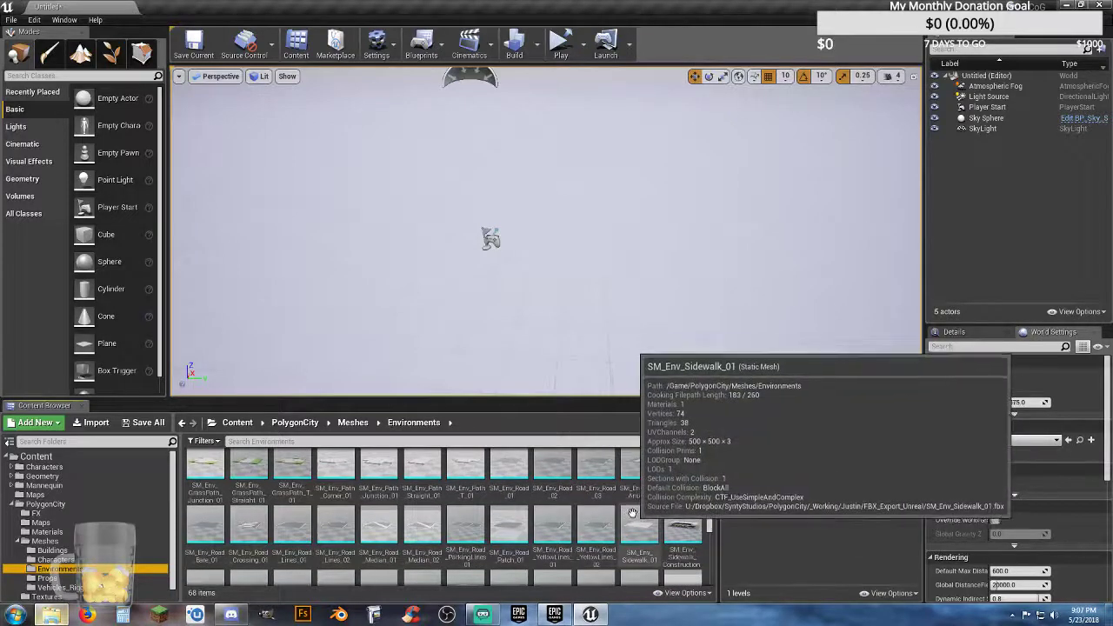
pyautogui.scroll(-3, 644, 509)
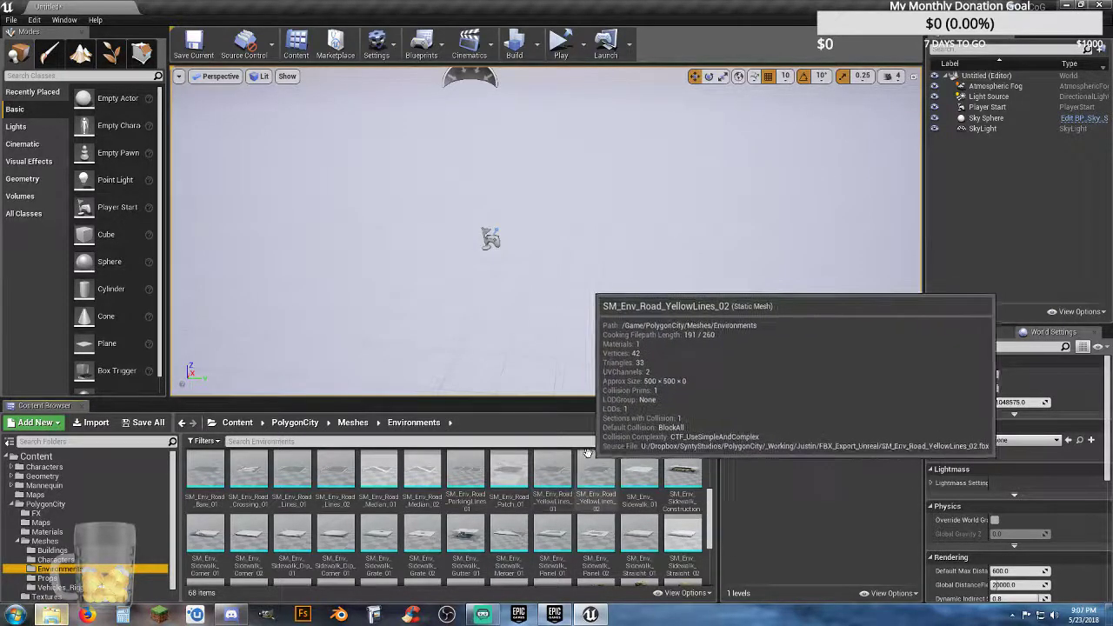
pyautogui.moveTo(205, 474); pyautogui.dragTo(611, 295)
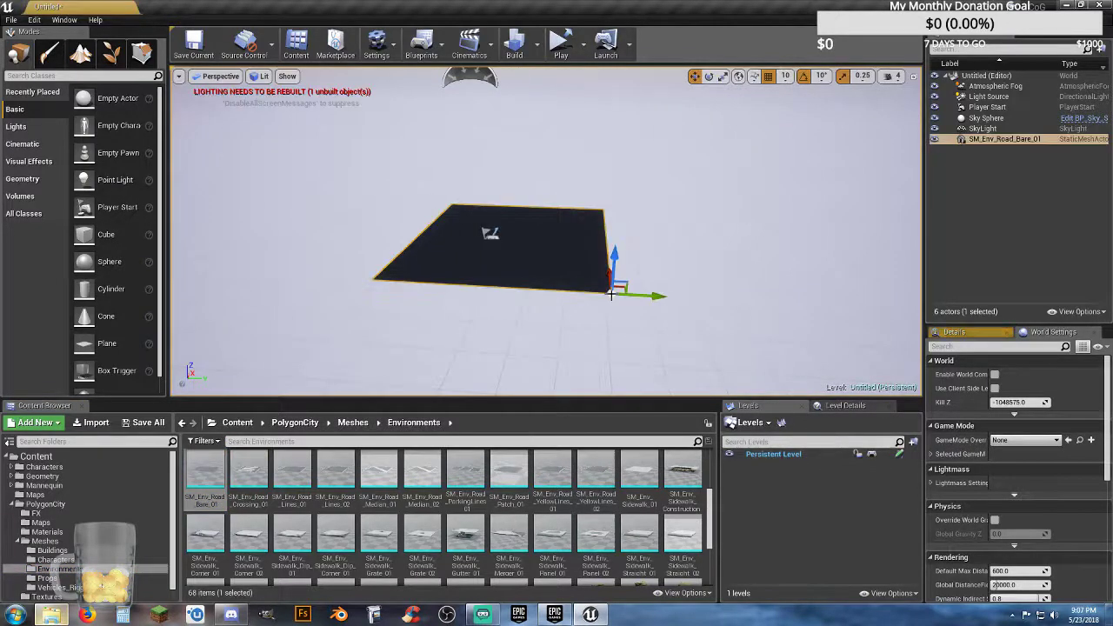
# Step: Set the level's GameMode Override to ThirdPersonGameMode
pyautogui.click(1027, 440)
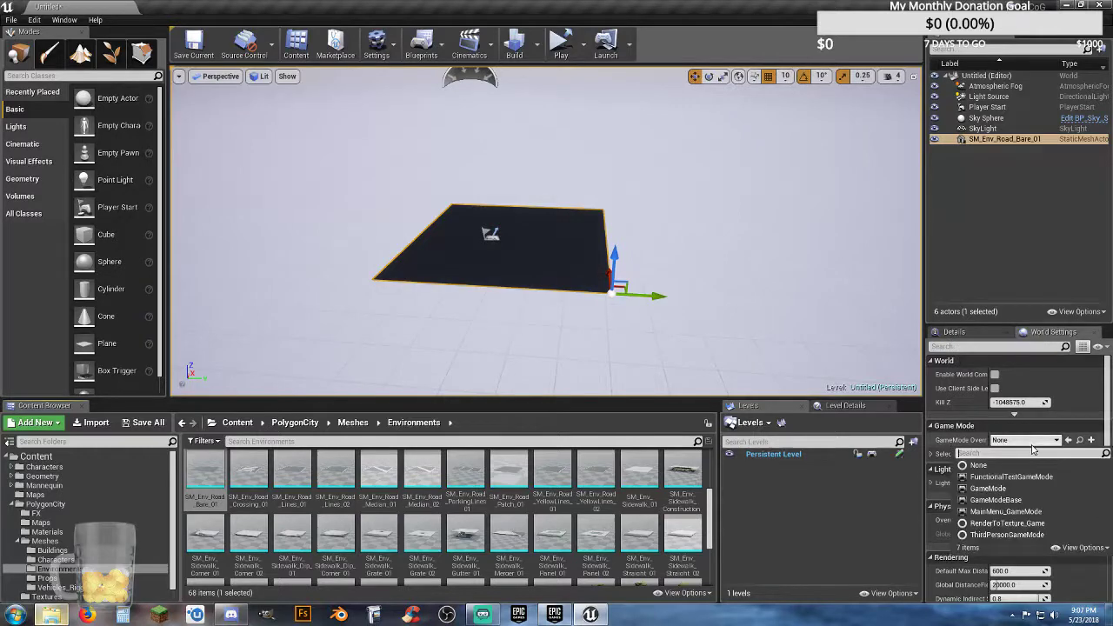
pyautogui.click(1012, 535)
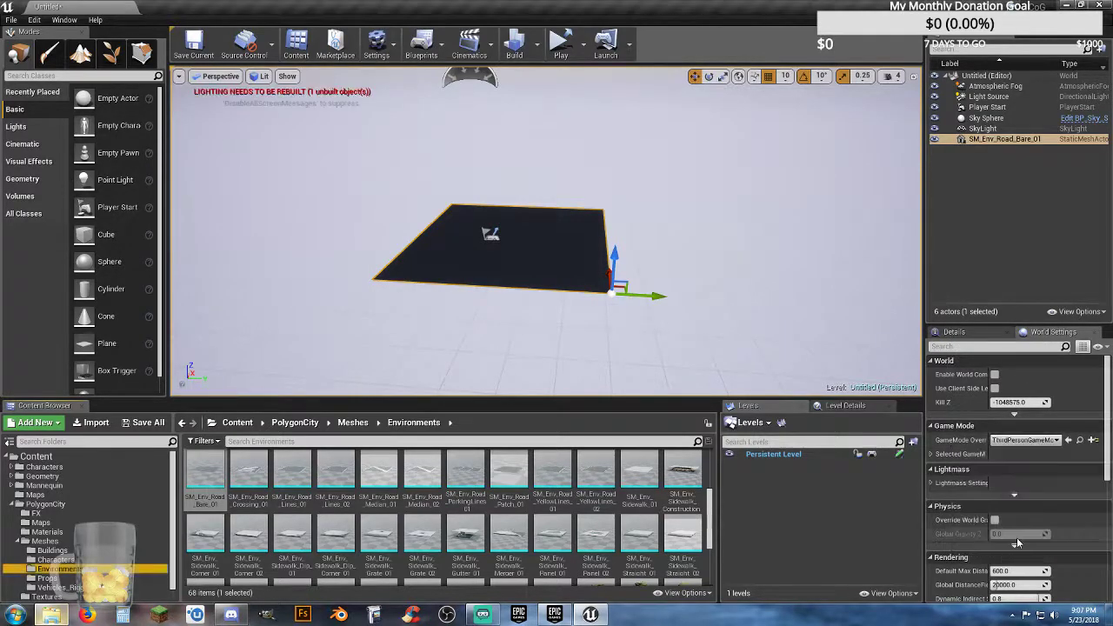
# Step: Set the bare road tile's location to X 0, Y 0, Z 0
pyautogui.click(973, 332)
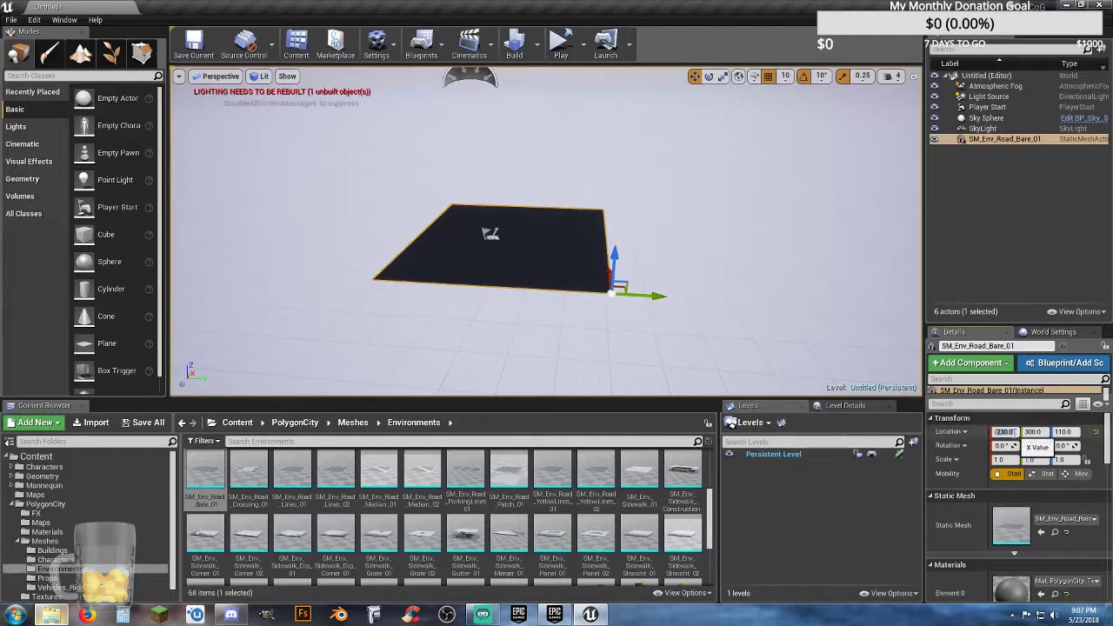
pyautogui.write('0')
pyautogui.press('Tab')
pyautogui.write('0')
pyautogui.press('Tab')
pyautogui.write('0')
pyautogui.press('Return')
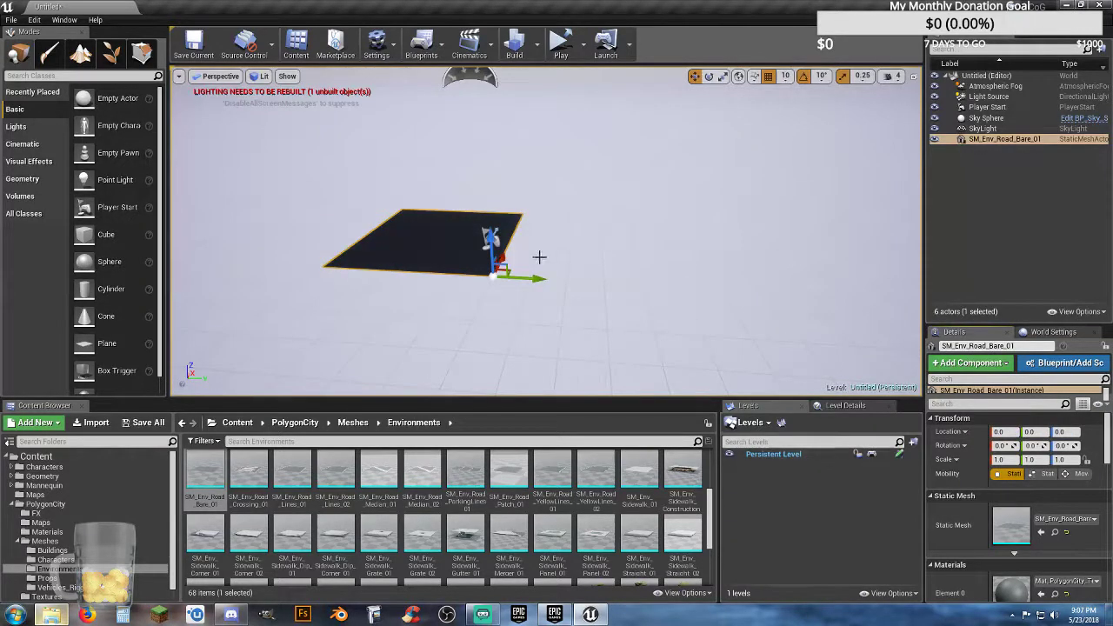
# Step: Duplicate the bare road tile to Y 500 and copy the pair to X -500, forming a two-by-two square
pyautogui.hotkey('ctrl', 'w')
pyautogui.moveTo(553, 282); pyautogui.dragTo(723, 316)
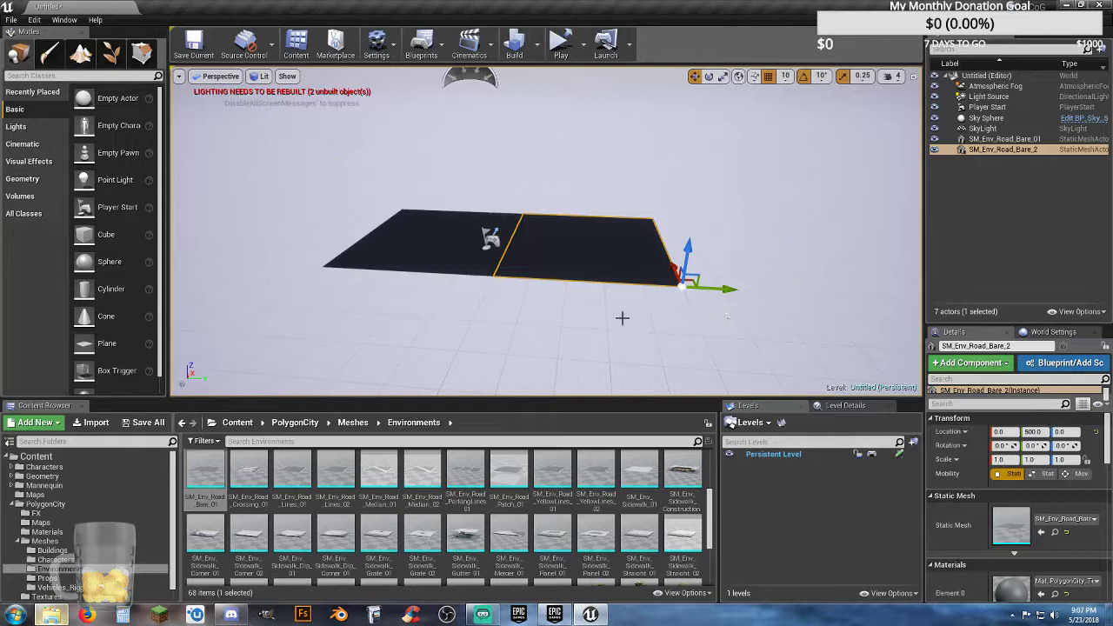
pyautogui.keyDown('ctrl'); pyautogui.click(464, 262); pyautogui.keyUp('ctrl')
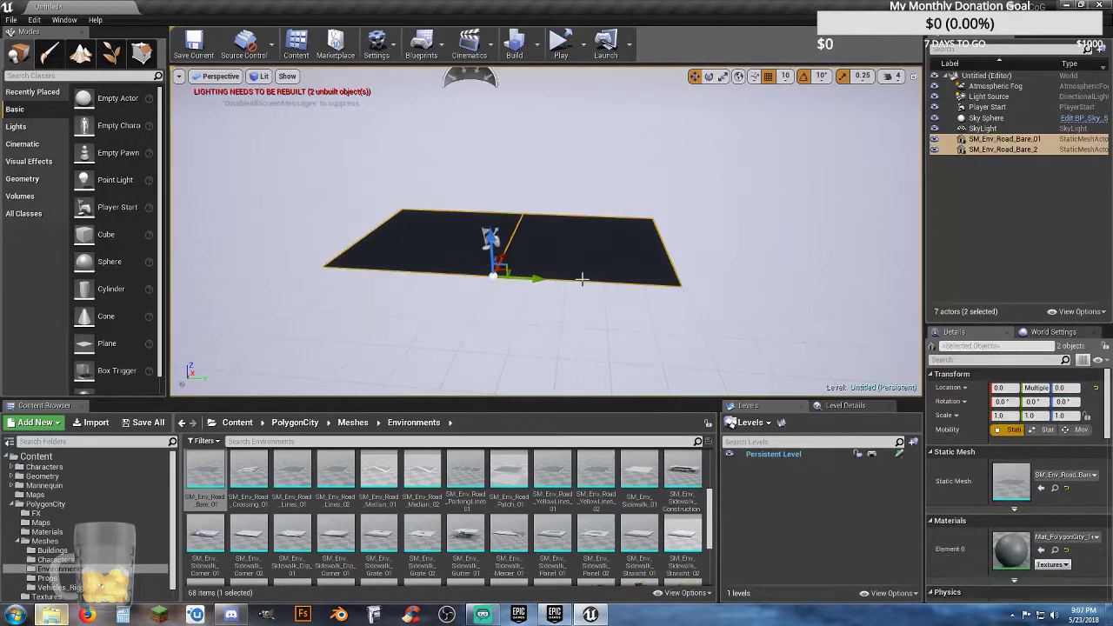
pyautogui.hotkey('ctrl', 'v')
pyautogui.moveTo(568, 261); pyautogui.dragTo(661, 295, button='right')
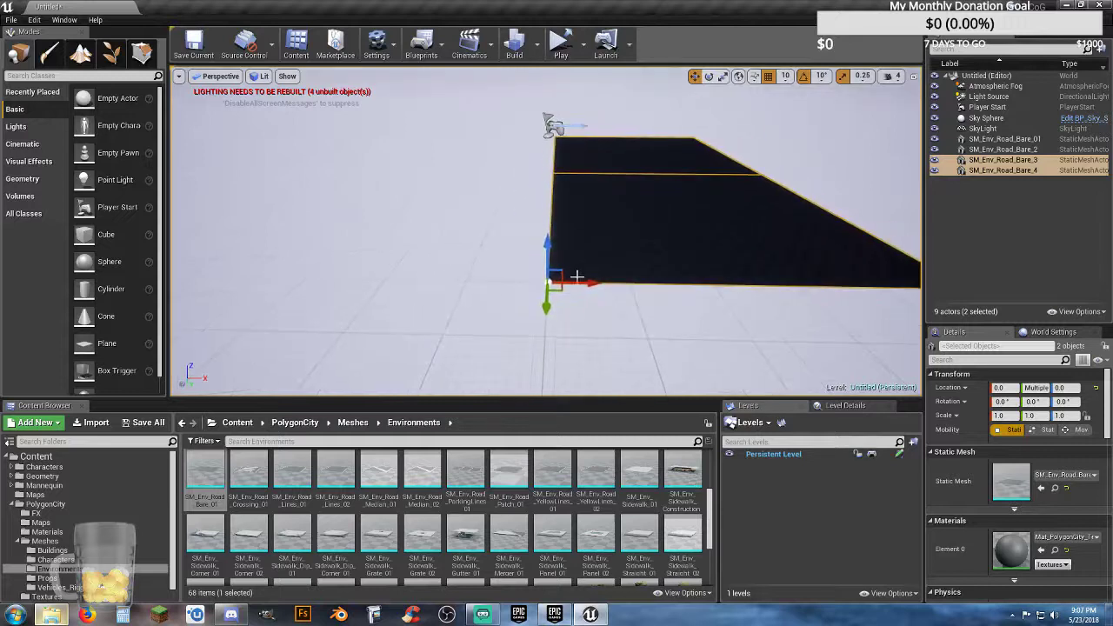
pyautogui.moveTo(590, 283); pyautogui.dragTo(173, 249)
pyautogui.moveTo(173, 249); pyautogui.dragTo(536, 233, button='right')
pyautogui.moveTo(661, 317); pyautogui.dragTo(645, 345, button='right')
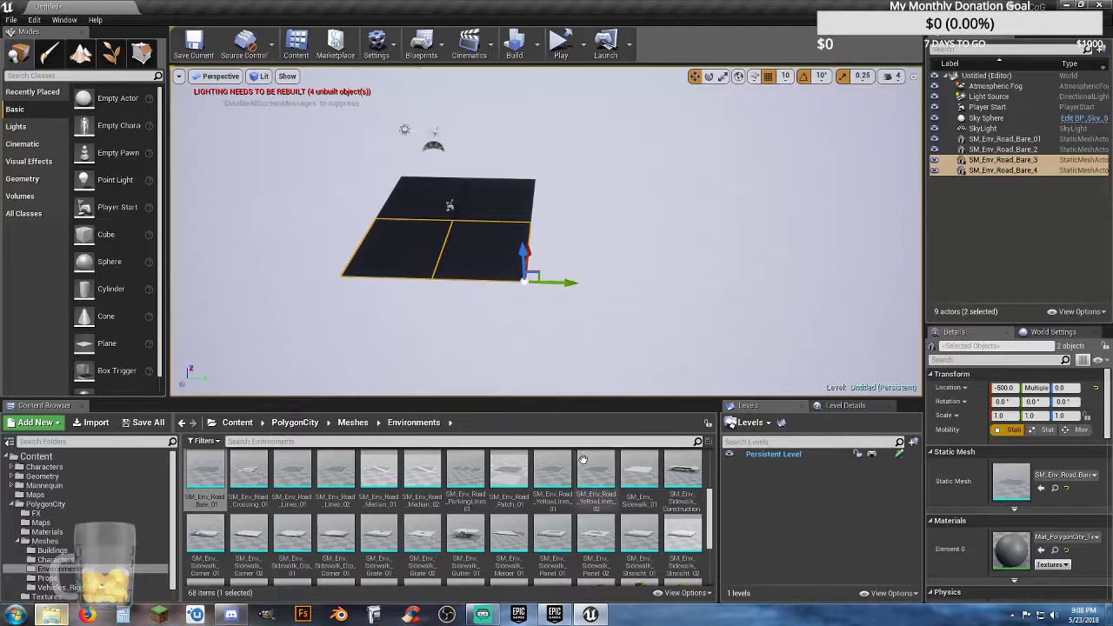
# Step: Add the SM_Env_Road_Crossing_01 mesh to the level and set its location to X 0, Y 0, Z 0
pyautogui.moveTo(247, 474); pyautogui.dragTo(674, 251)
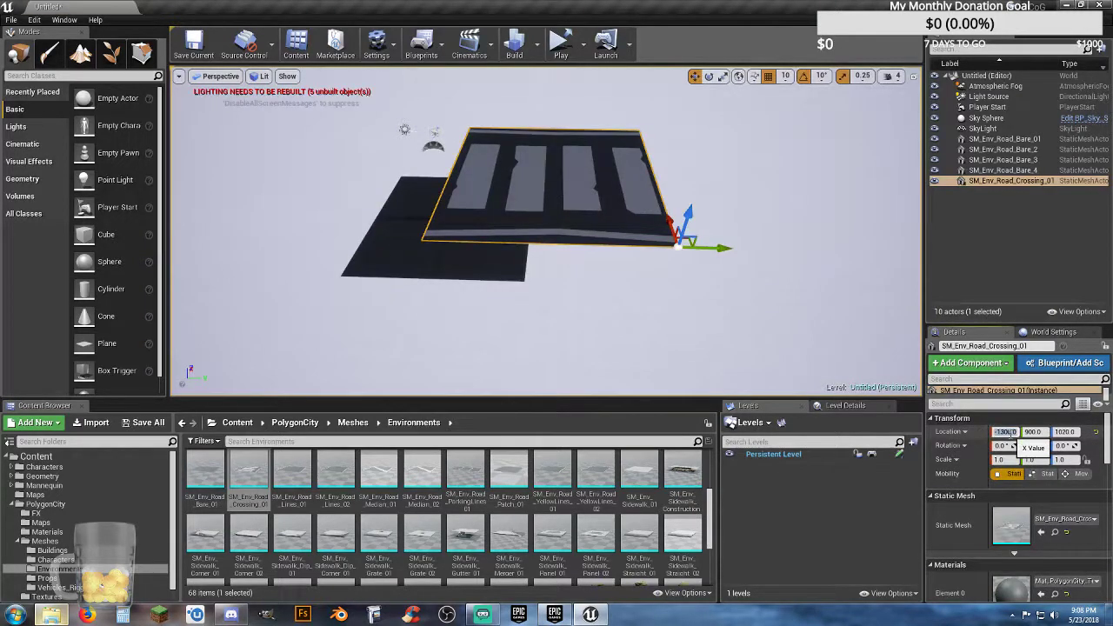
pyautogui.write('0')
pyautogui.press('Tab')
pyautogui.write('0')
pyautogui.press('Tab')
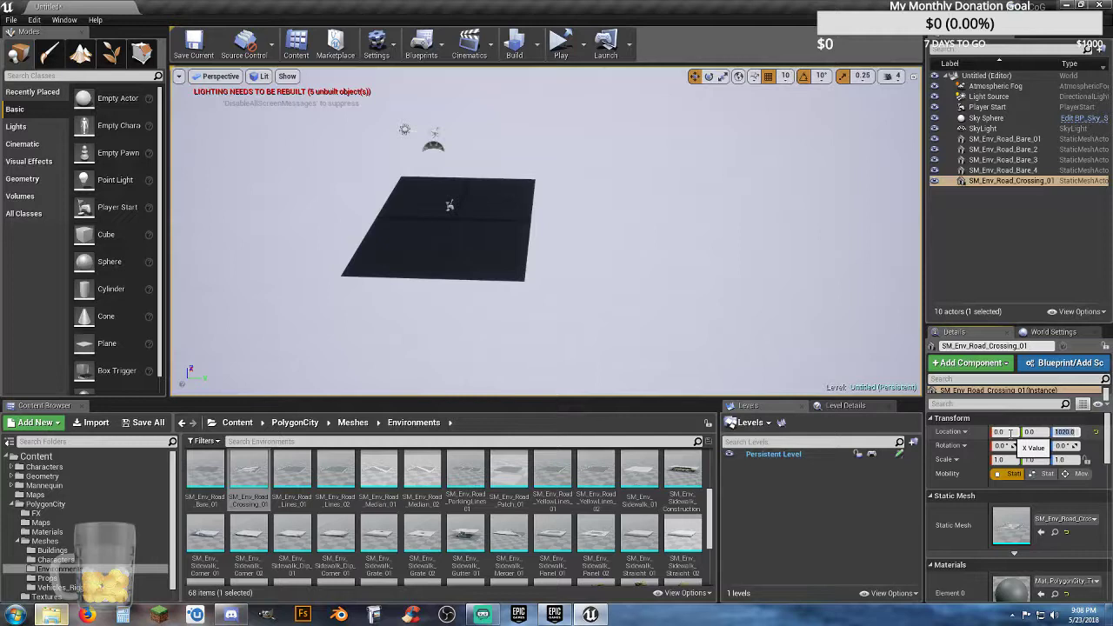
pyautogui.write('0')
pyautogui.press('Return')
# Step: Move the crossing tile to X -1000, Y 500 so it adjoins the edge of the bare road square
pyautogui.moveTo(505, 228); pyautogui.dragTo(578, 239)
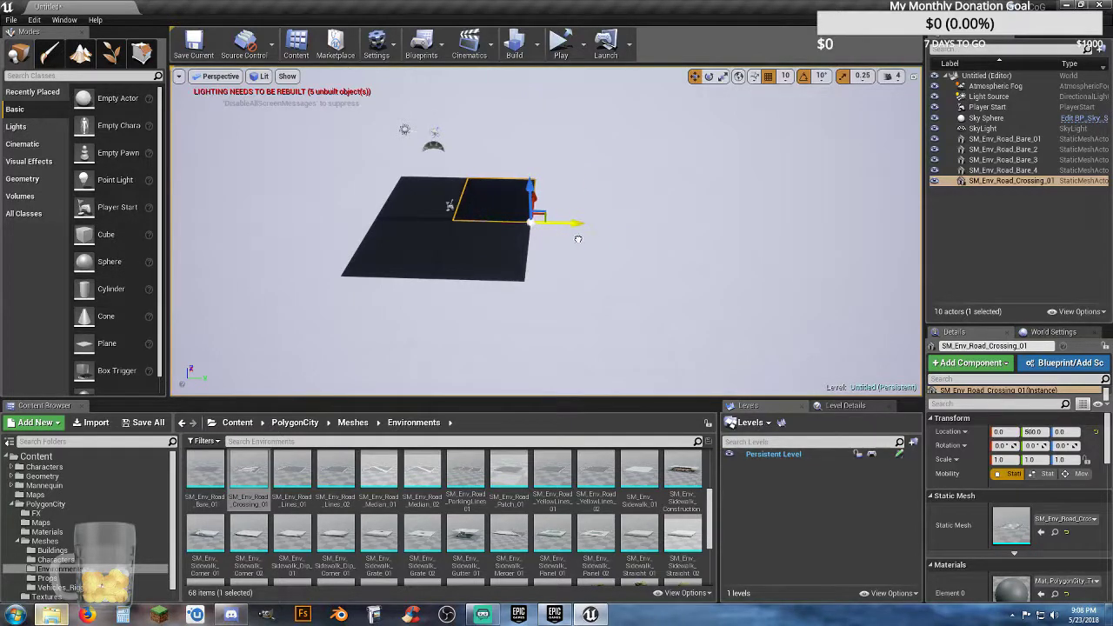
pyautogui.moveTo(559, 198); pyautogui.dragTo(549, 186, button='right')
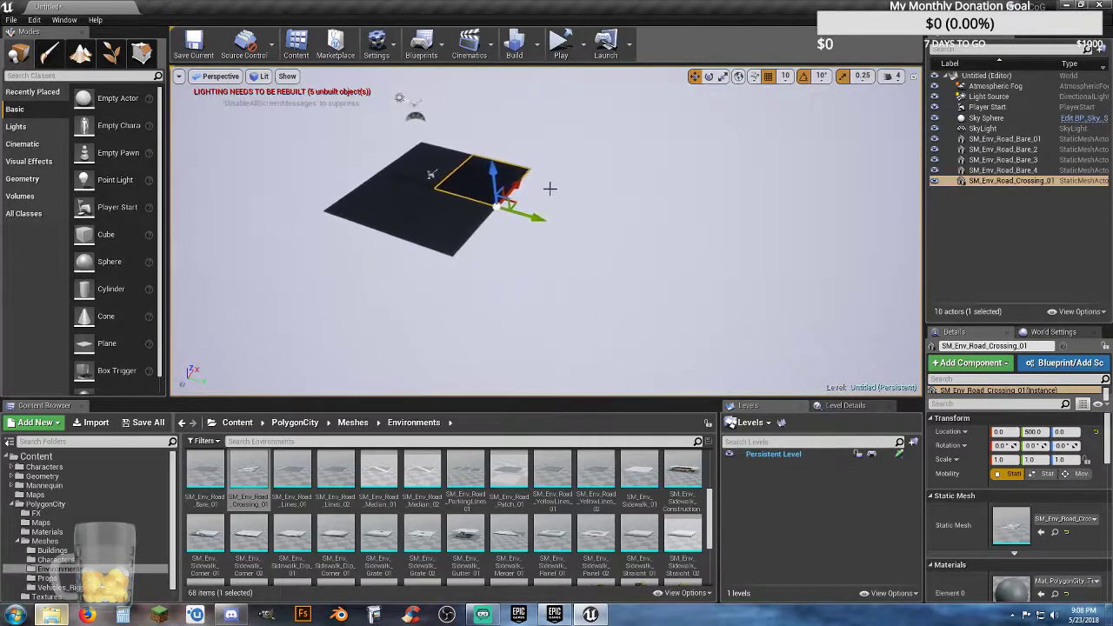
pyautogui.moveTo(518, 185); pyautogui.dragTo(441, 289)
pyautogui.moveTo(440, 290); pyautogui.dragTo(352, 264, button='right')
pyautogui.press('f')
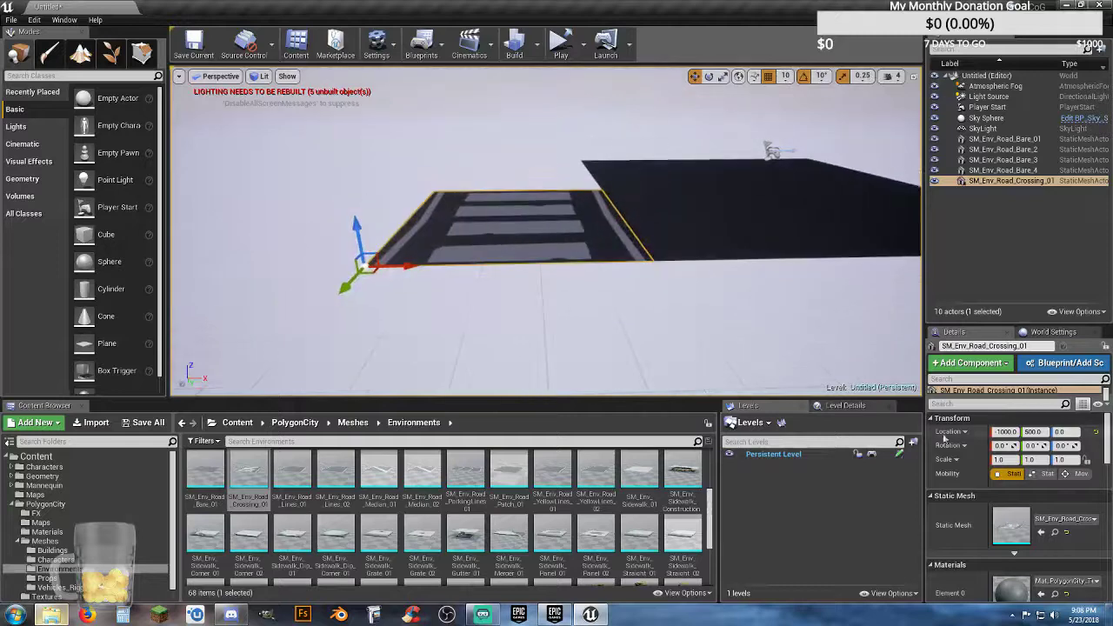
# Step: Duplicate the crossing tile and move the copy alongside it to Y 0, spanning the full road width
pyautogui.moveTo(502, 303); pyautogui.dragTo(686, 306, button='right')
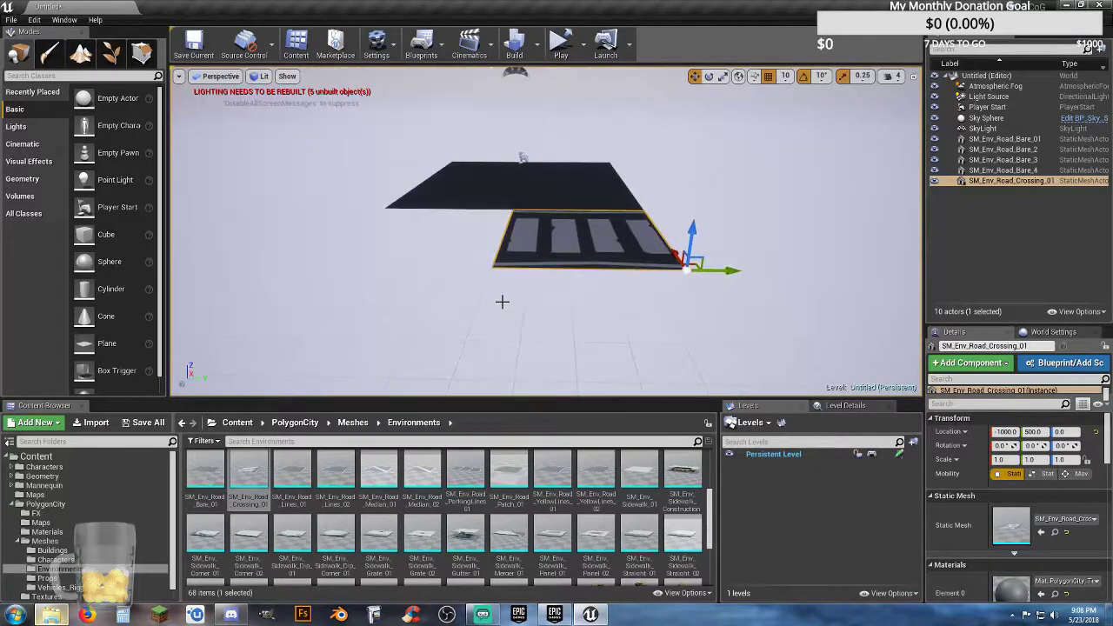
pyautogui.hotkey('ctrl', 'w')
pyautogui.moveTo(722, 270); pyautogui.dragTo(539, 277)
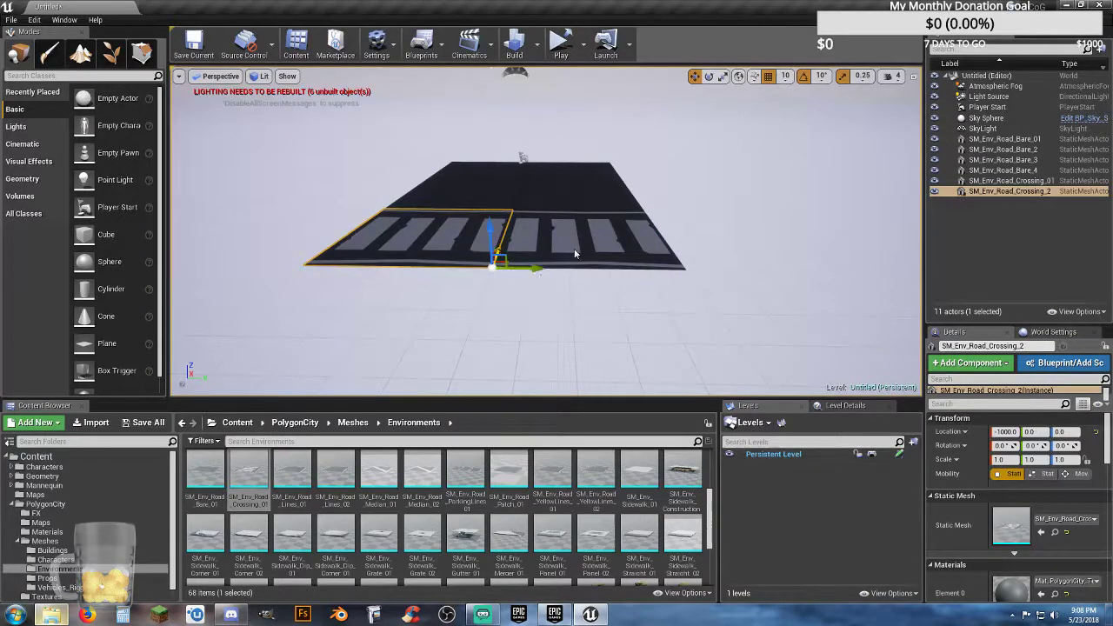
# Step: Duplicate both crossing tiles and move the copies to X 500 on the opposite side of the bare road square
pyautogui.keyDown('ctrl'); pyautogui.click(574, 253); pyautogui.keyUp('ctrl')
pyautogui.hotkey('ctrl', 'w')
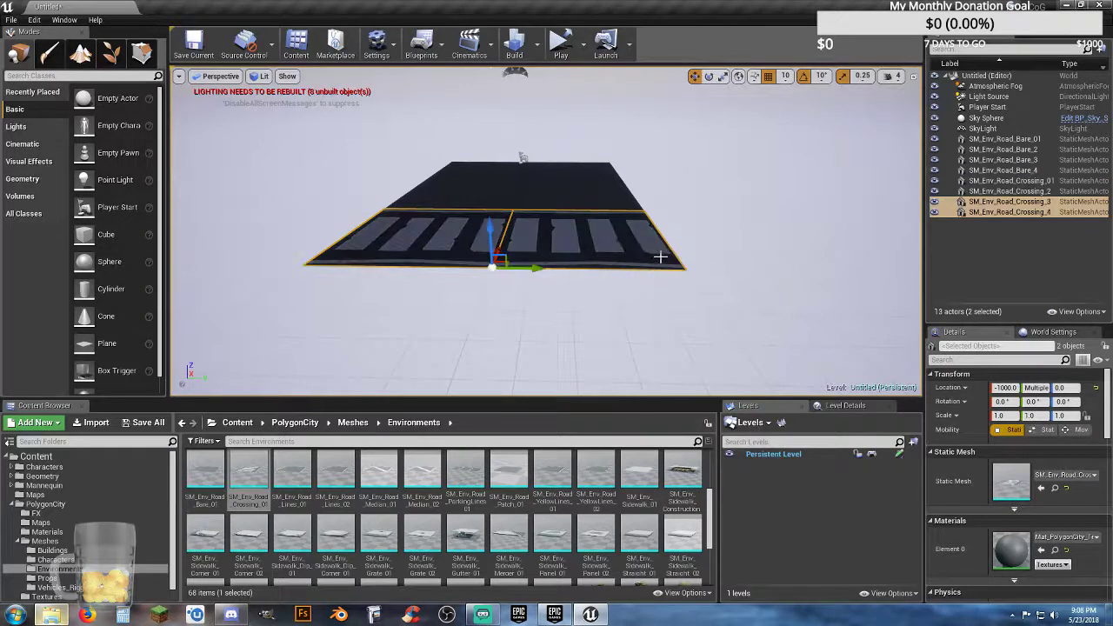
pyautogui.moveTo(584, 231); pyautogui.dragTo(571, 229, button='right')
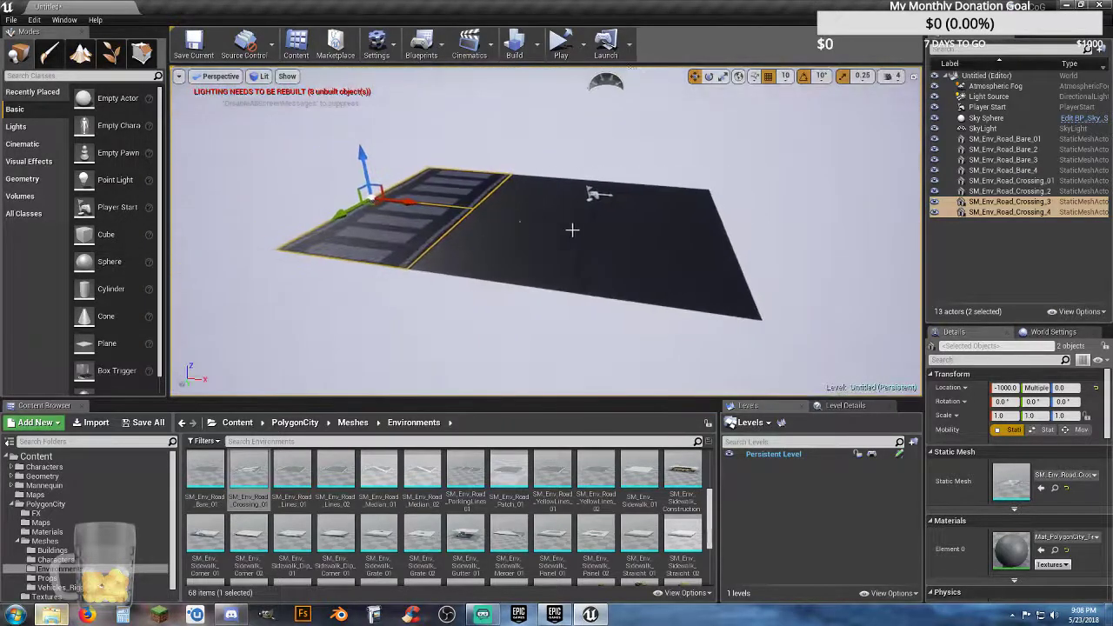
pyautogui.moveTo(413, 207); pyautogui.dragTo(469, 215)
pyautogui.moveTo(771, 267); pyautogui.dragTo(782, 267)
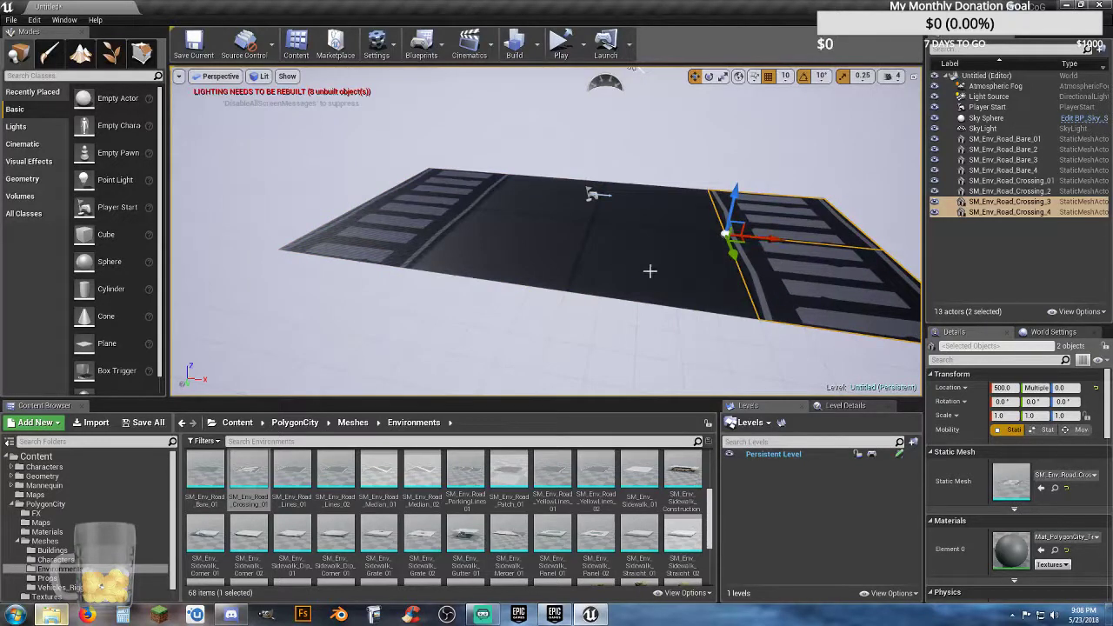
# Step: Duplicate all four crossing tiles and rotate the copies to -90° about Z
pyautogui.keyDown('ctrl'); pyautogui.click(404, 235); pyautogui.keyUp('ctrl')
pyautogui.keyDown('ctrl'); pyautogui.click(466, 184); pyautogui.keyUp('ctrl')
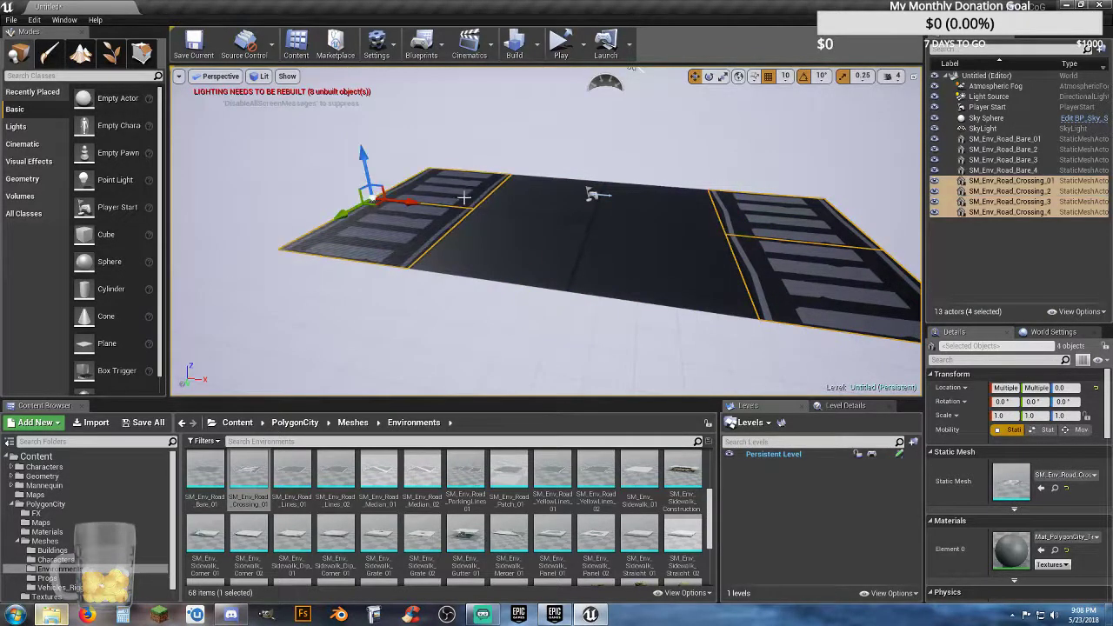
pyautogui.hotkey('ctrl', 'w')
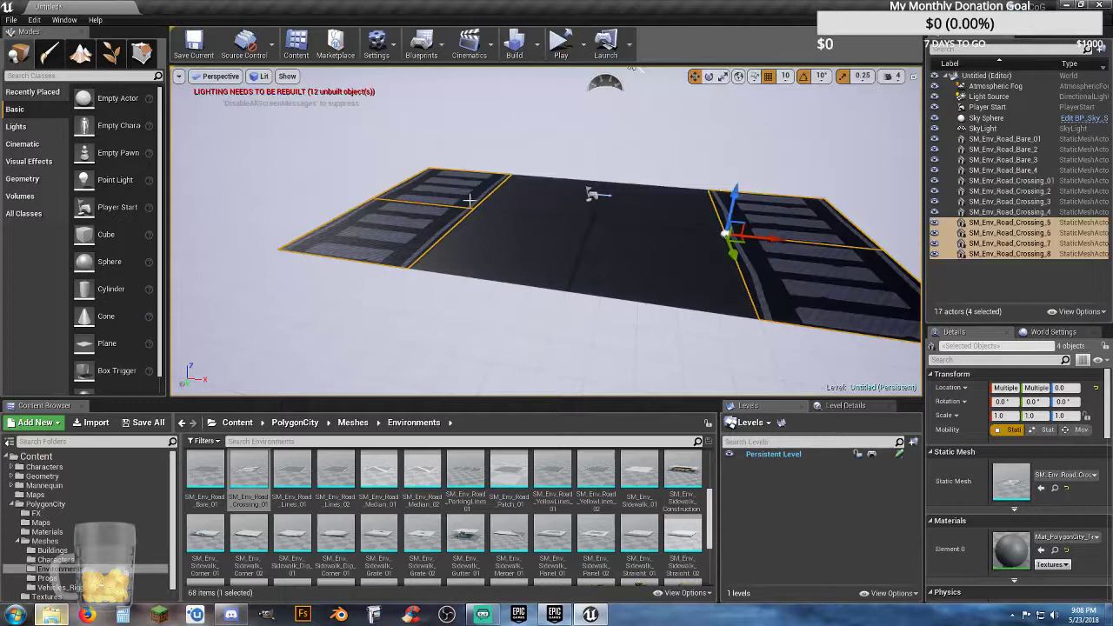
pyautogui.click(709, 77)
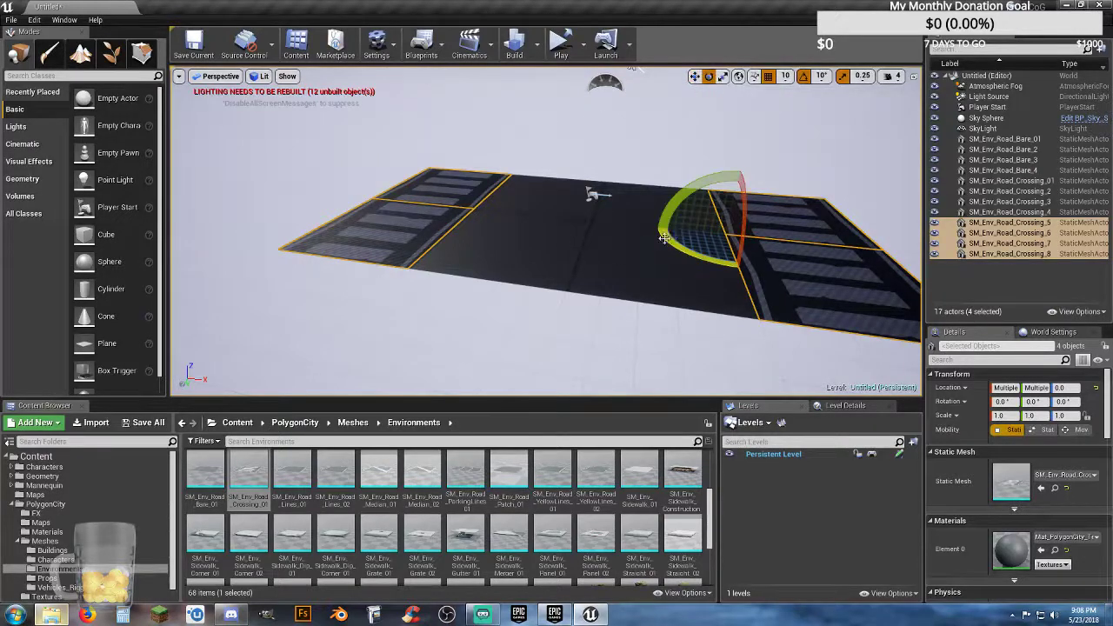
pyautogui.moveTo(666, 236); pyautogui.dragTo(714, 205)
# Step: Move the four rotated crossing tiles so they adjoin the two remaining open edges of the bare road square
pyautogui.press('w')
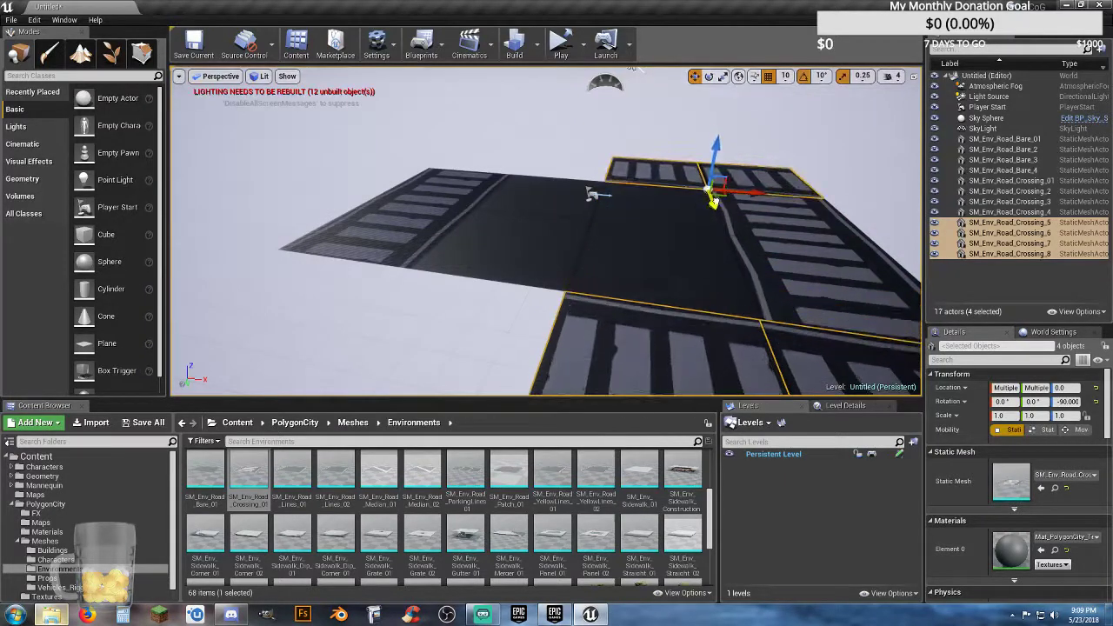
pyautogui.moveTo(713, 205); pyautogui.dragTo(483, 230, button='right')
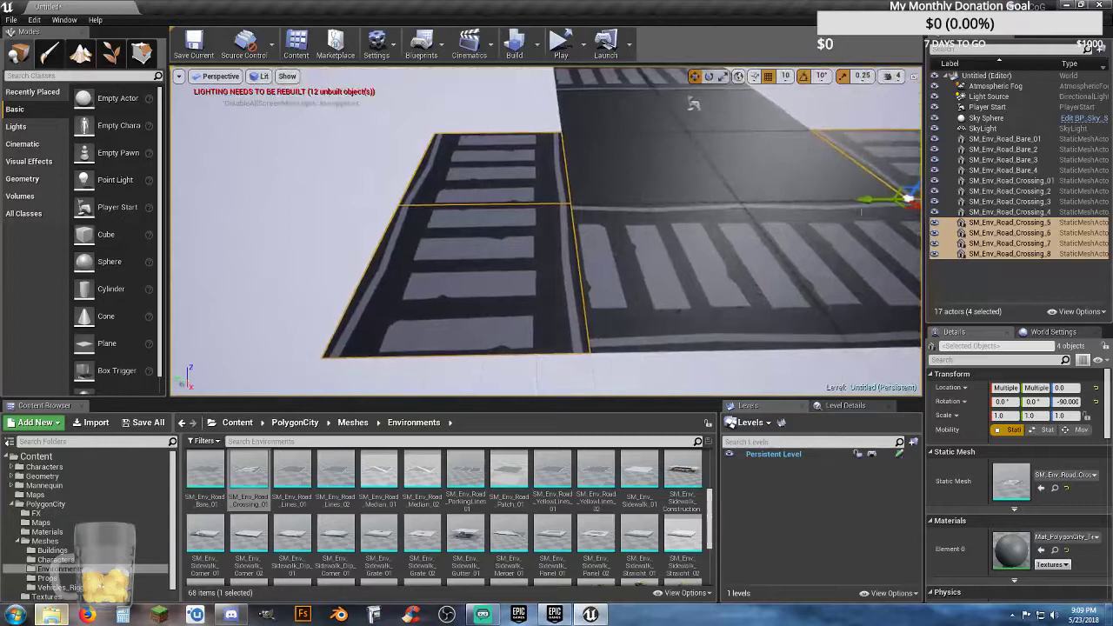
pyautogui.moveTo(869, 204); pyautogui.dragTo(874, 204)
pyautogui.moveTo(874, 204); pyautogui.dragTo(878, 289, button='right')
pyautogui.moveTo(739, 207); pyautogui.dragTo(638, 212)
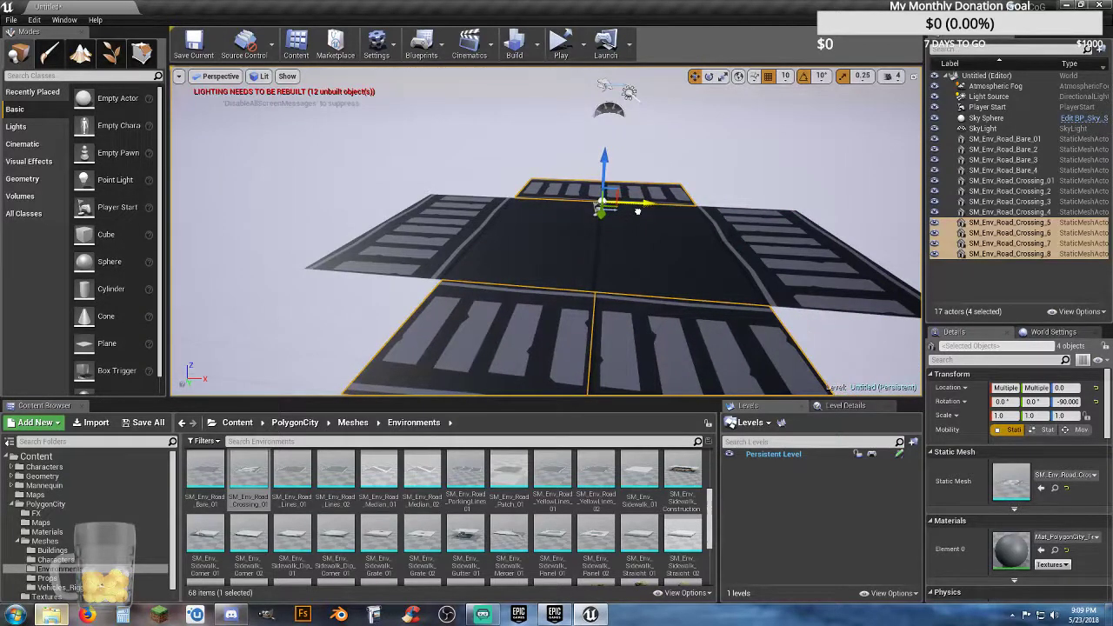
pyautogui.press('w')
pyautogui.moveTo(690, 234); pyautogui.dragTo(698, 259, button='right')
pyautogui.press('a')
pyautogui.press('s')
pyautogui.press('w')
pyautogui.press('s')
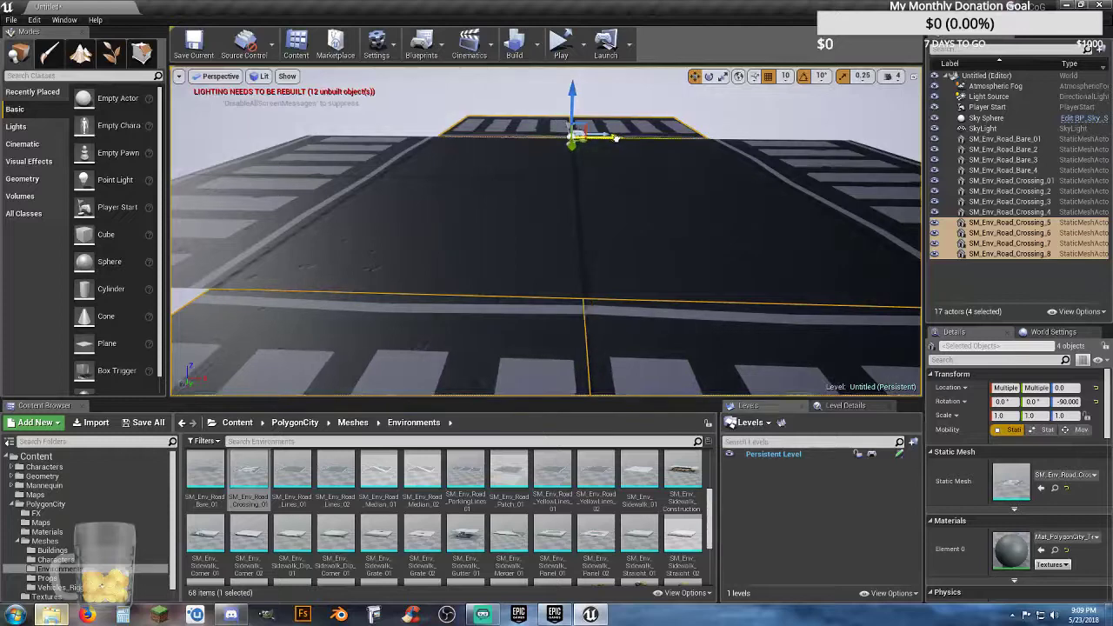
pyautogui.press('f')
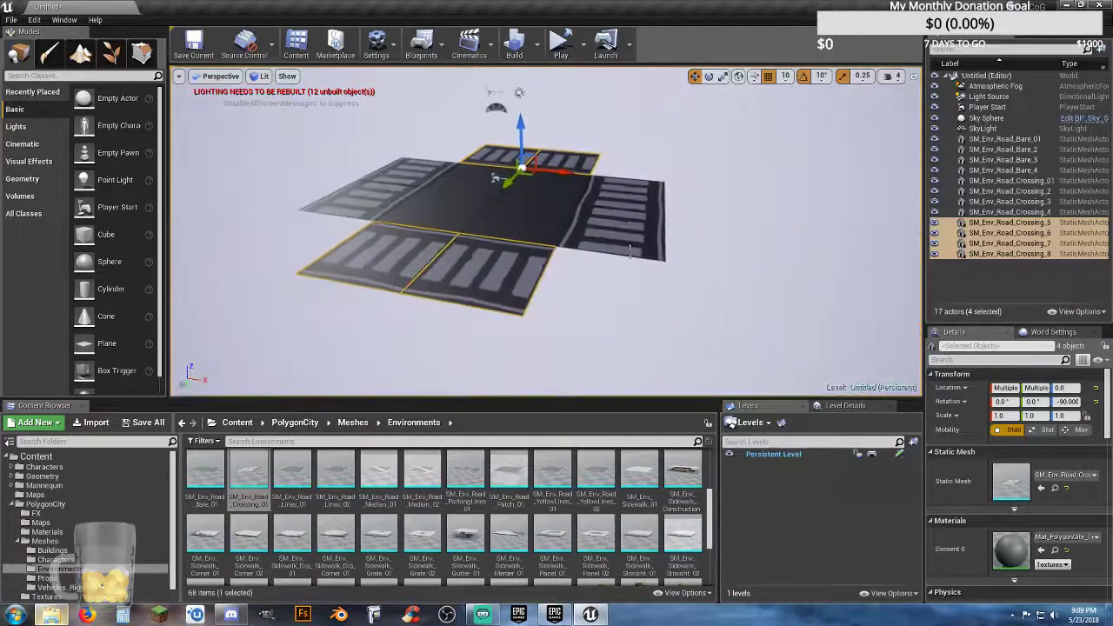
pyautogui.press('a')
pyautogui.moveTo(631, 308); pyautogui.dragTo(744, 320, button='right')
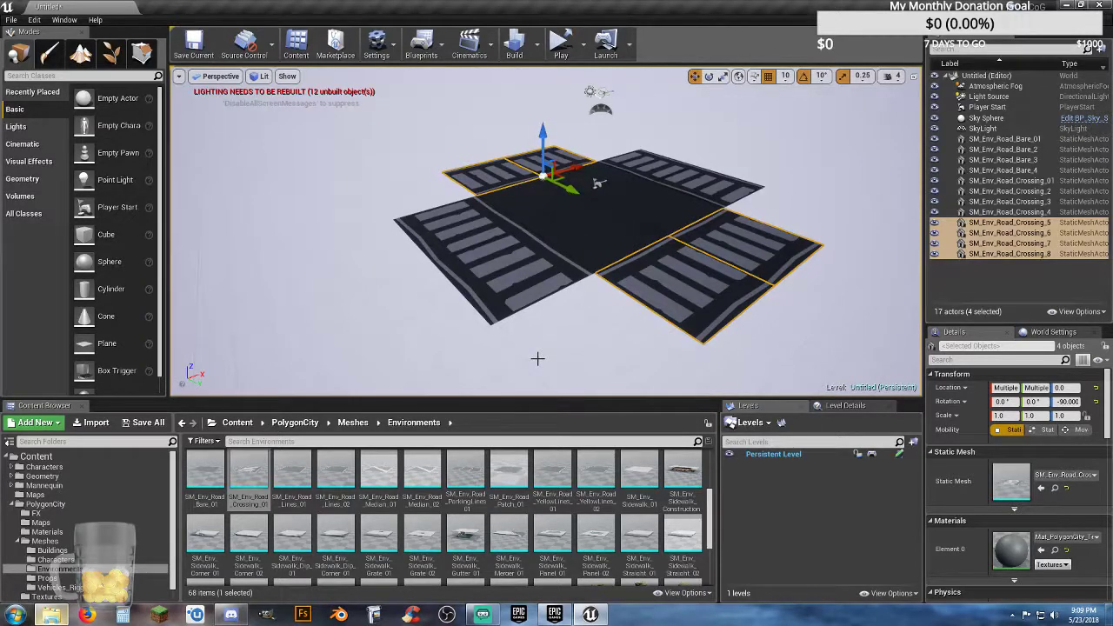
# Step: Add the SM_Env_Sidewalk_Corner_02 mesh to the level and set its location to X 0, Y 0, Z 0
pyautogui.moveTo(556, 333); pyautogui.dragTo(576, 346, button='right')
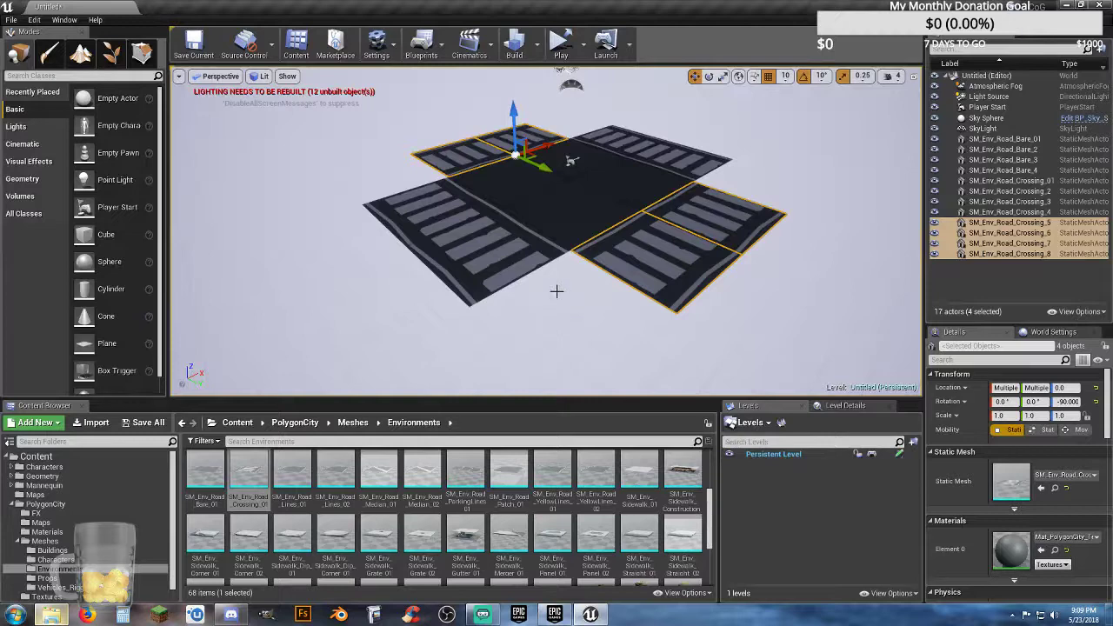
pyautogui.press('w')
pyautogui.moveTo(557, 291); pyautogui.dragTo(561, 305, button='right')
pyautogui.press('s')
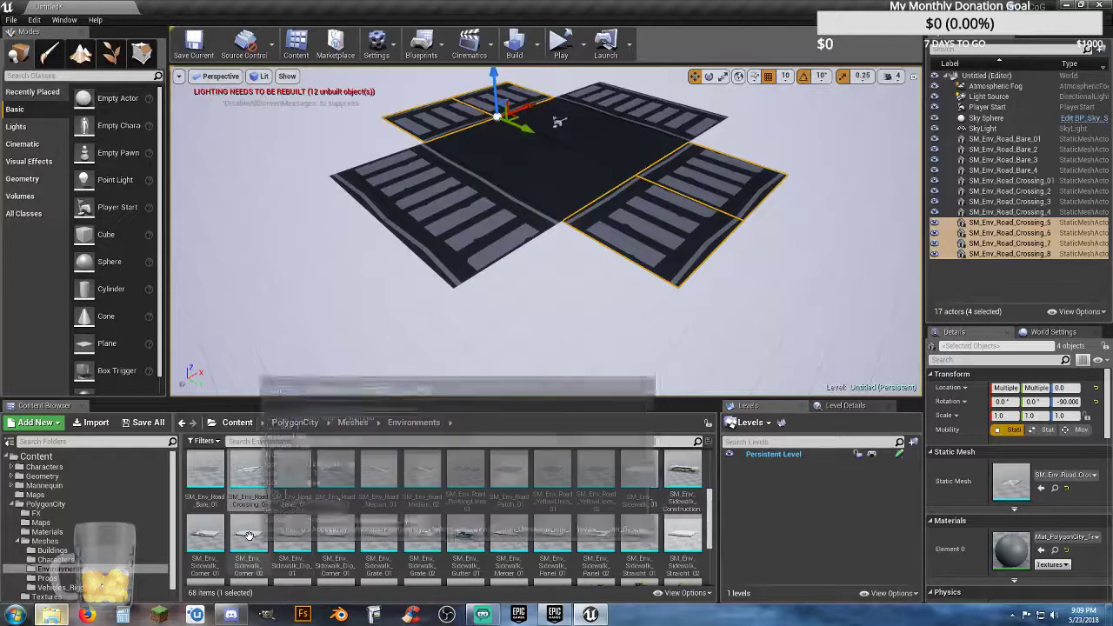
pyautogui.moveTo(249, 535); pyautogui.dragTo(559, 331)
pyautogui.click(1007, 433)
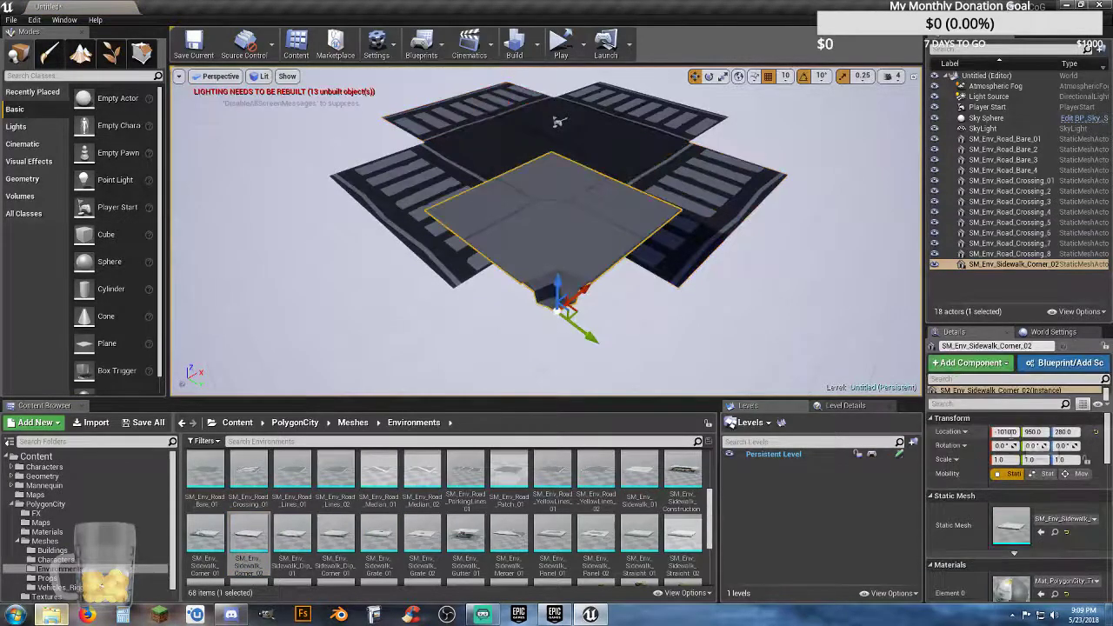
pyautogui.write('0')
pyautogui.press('Tab')
pyautogui.write('0')
pyautogui.press('Tab')
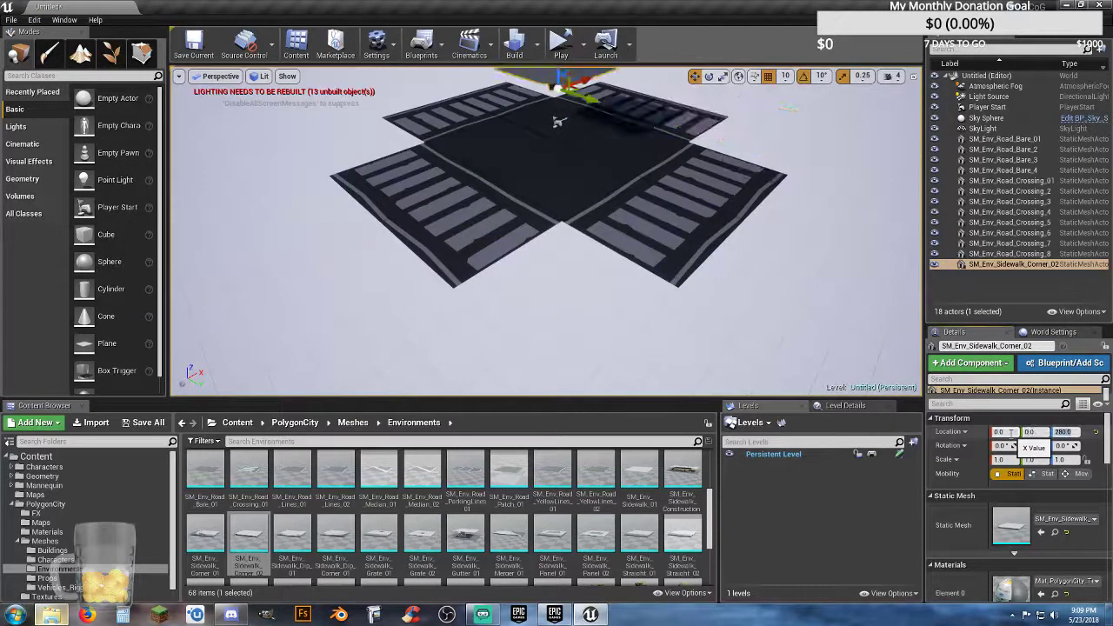
pyautogui.write('0')
pyautogui.press('Return')
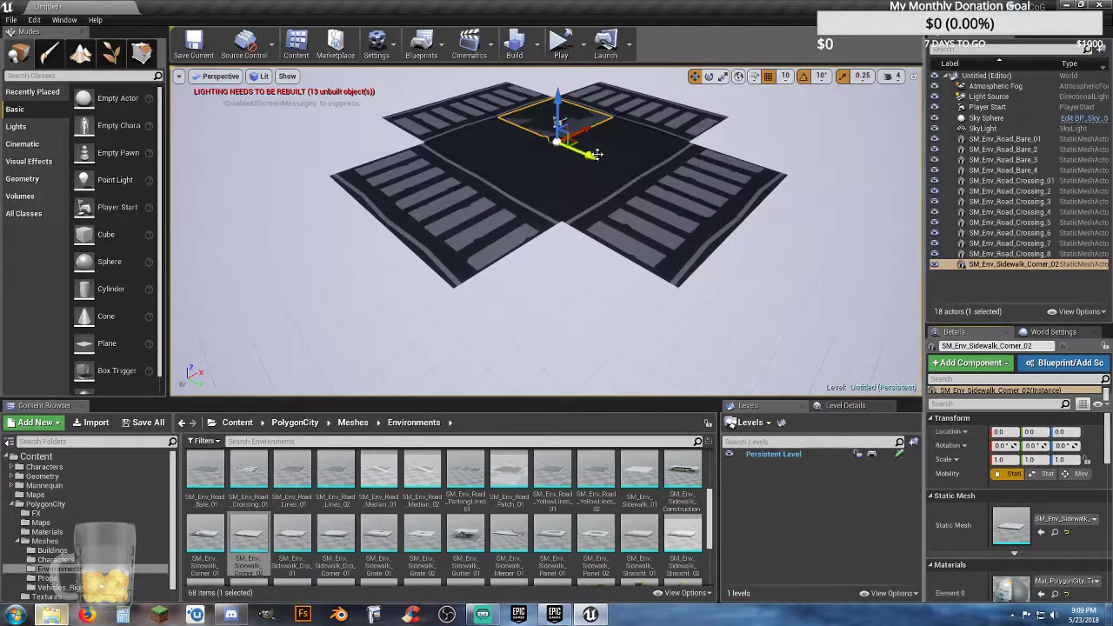
# Step: Try the SM_Env_Sidewalk_Corner_02 piece at X -950, Y 1000 in the gap between two crossings and delete it
pyautogui.moveTo(597, 155); pyautogui.dragTo(819, 243)
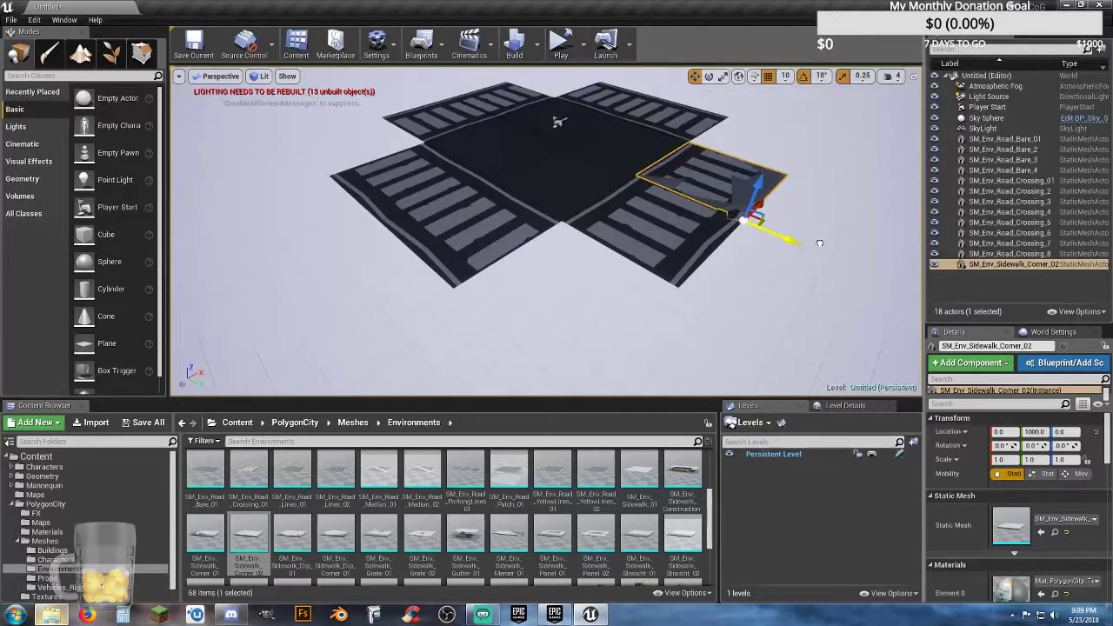
pyautogui.moveTo(764, 205); pyautogui.dragTo(619, 336)
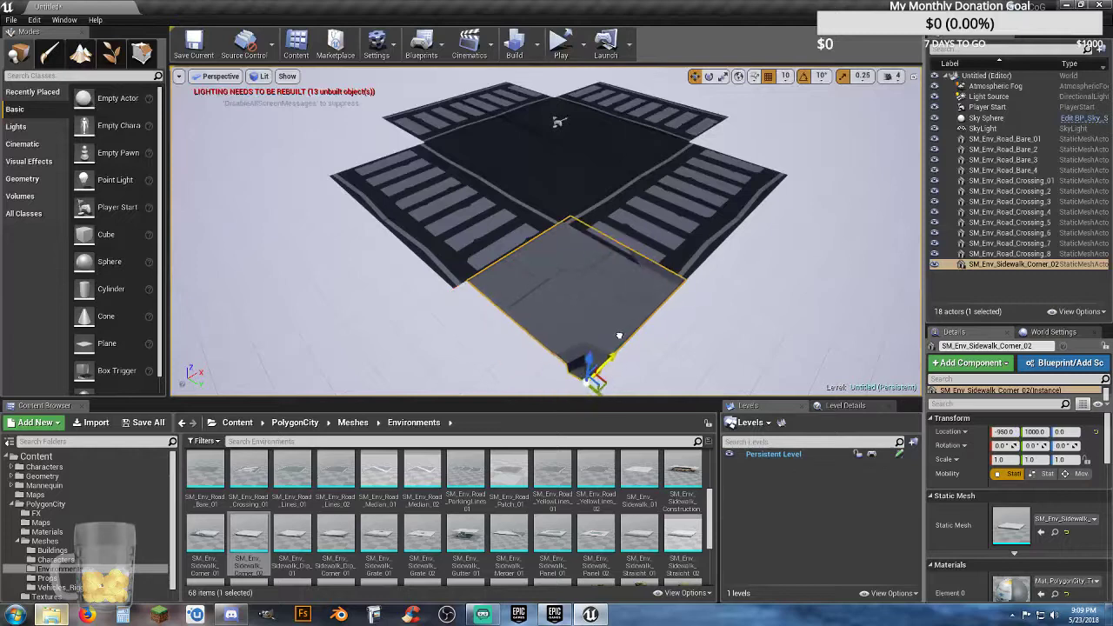
pyautogui.press('Delete')
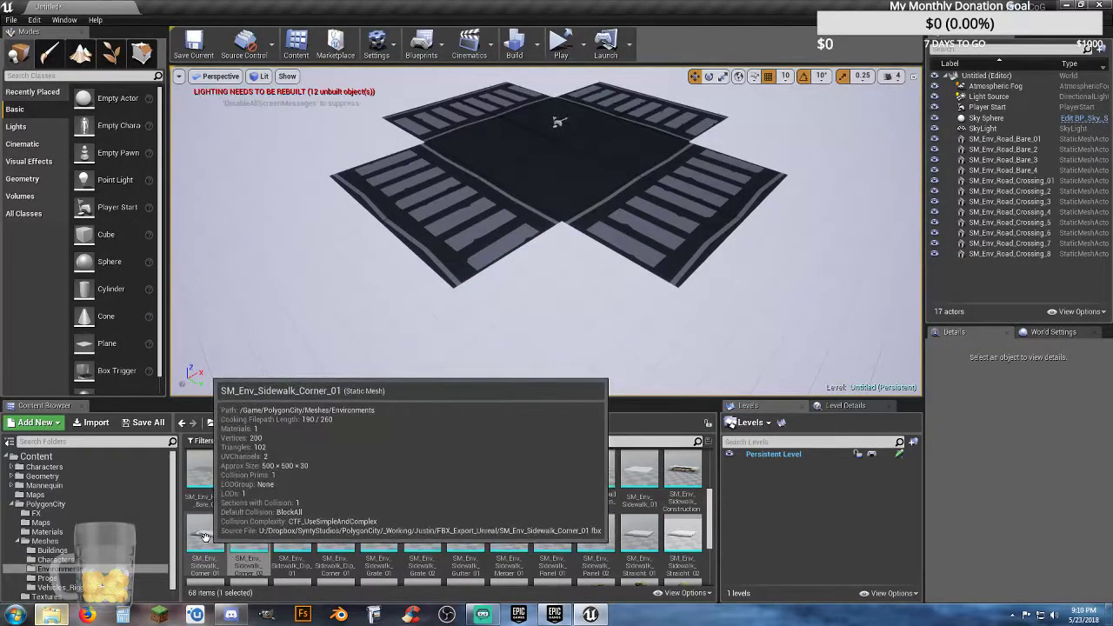
# Step: Add the SM_Env_Sidewalk_Corner_01 mesh to the level and set its location to X 0, Y 0, Z 0
pyautogui.moveTo(205, 536); pyautogui.dragTo(567, 374)
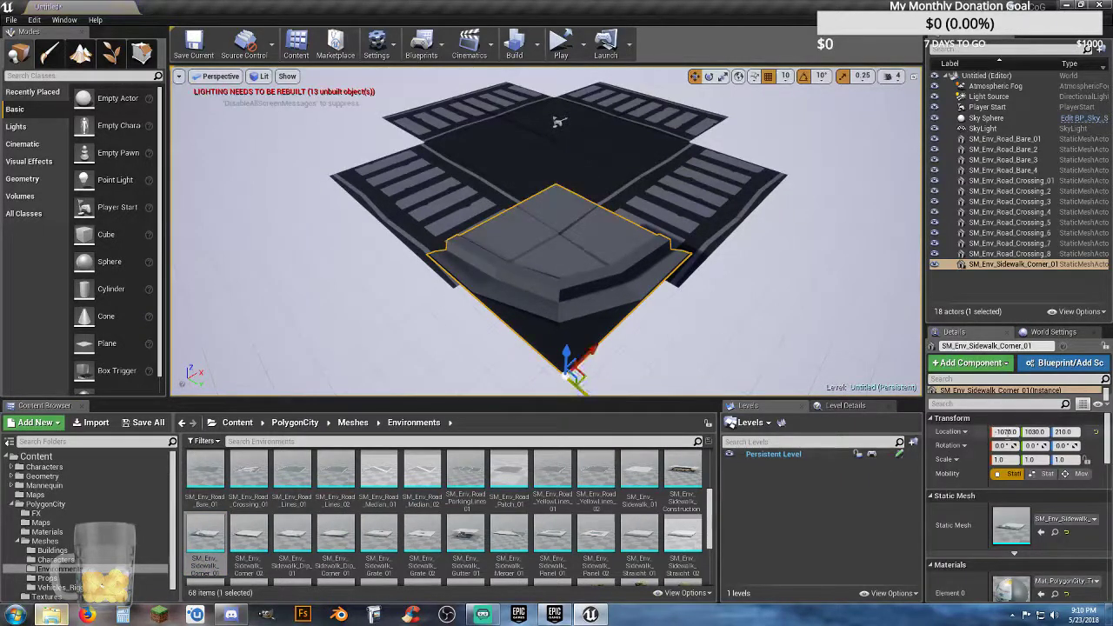
pyautogui.write('0')
pyautogui.press('Tab')
pyautogui.write('0')
pyautogui.press('Tab')
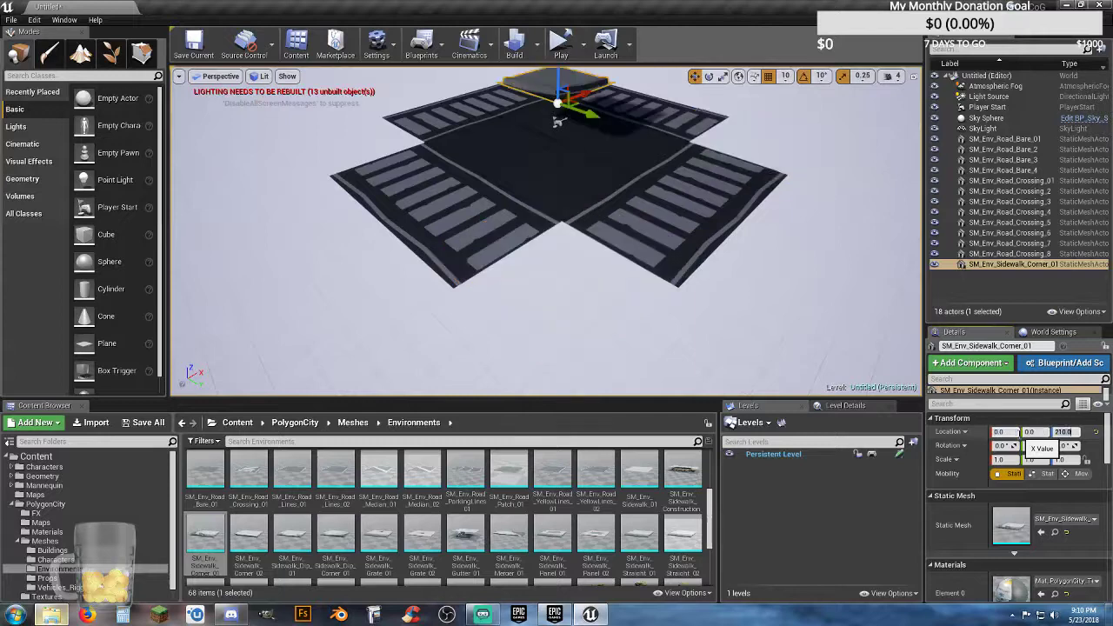
pyautogui.press('Return')
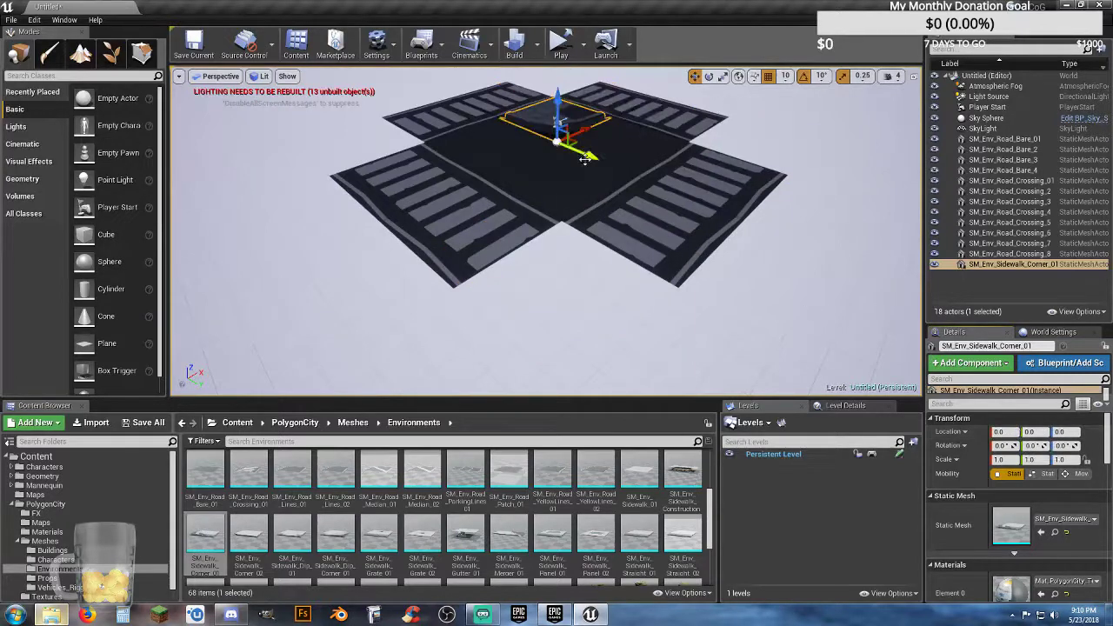
# Step: Move the sidewalk corner to X 500, Y -500 so it fills the gap between two adjoining crossings
pyautogui.moveTo(596, 156); pyautogui.dragTo(516, 130)
pyautogui.press('w')
pyautogui.moveTo(554, 163); pyautogui.dragTo(569, 202, button='right')
pyautogui.press('s')
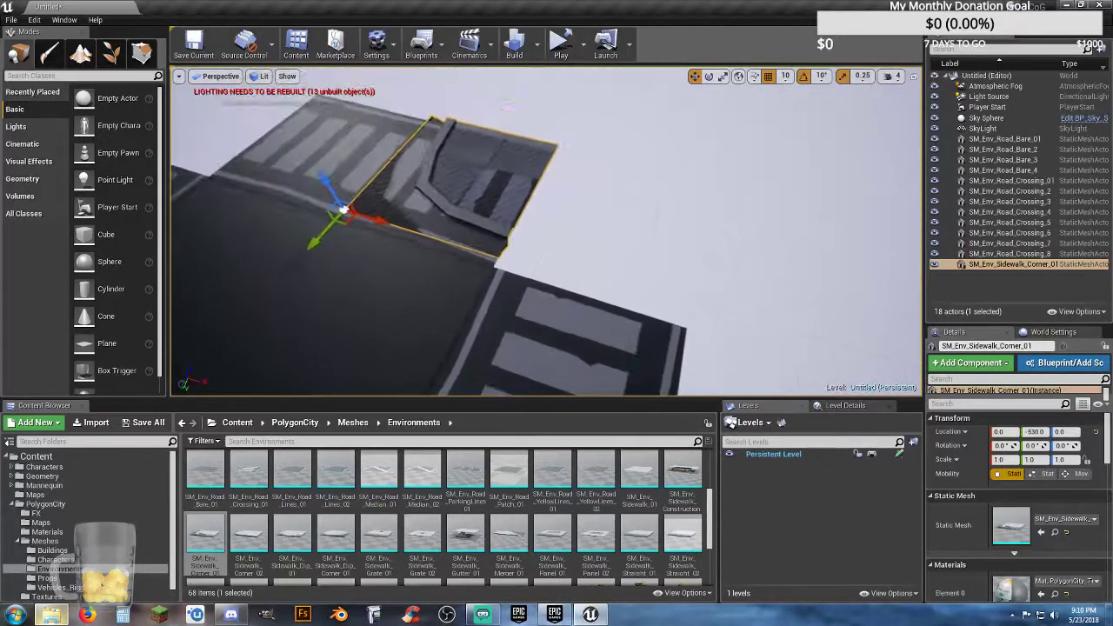
pyautogui.moveTo(382, 227); pyautogui.dragTo(423, 223, button='right')
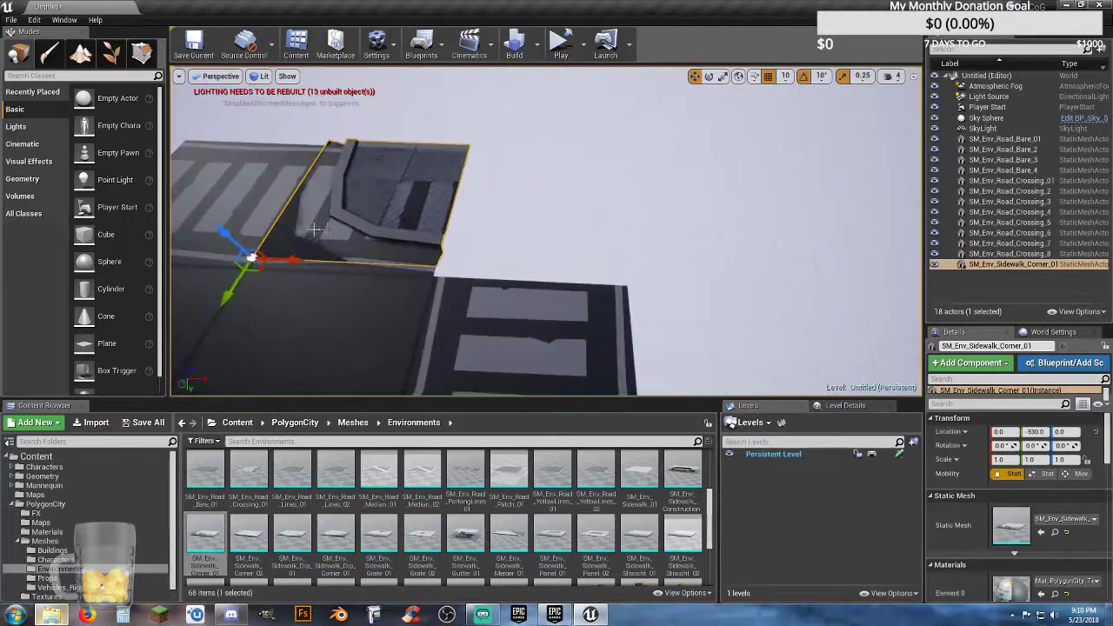
pyautogui.moveTo(296, 265); pyautogui.dragTo(474, 304)
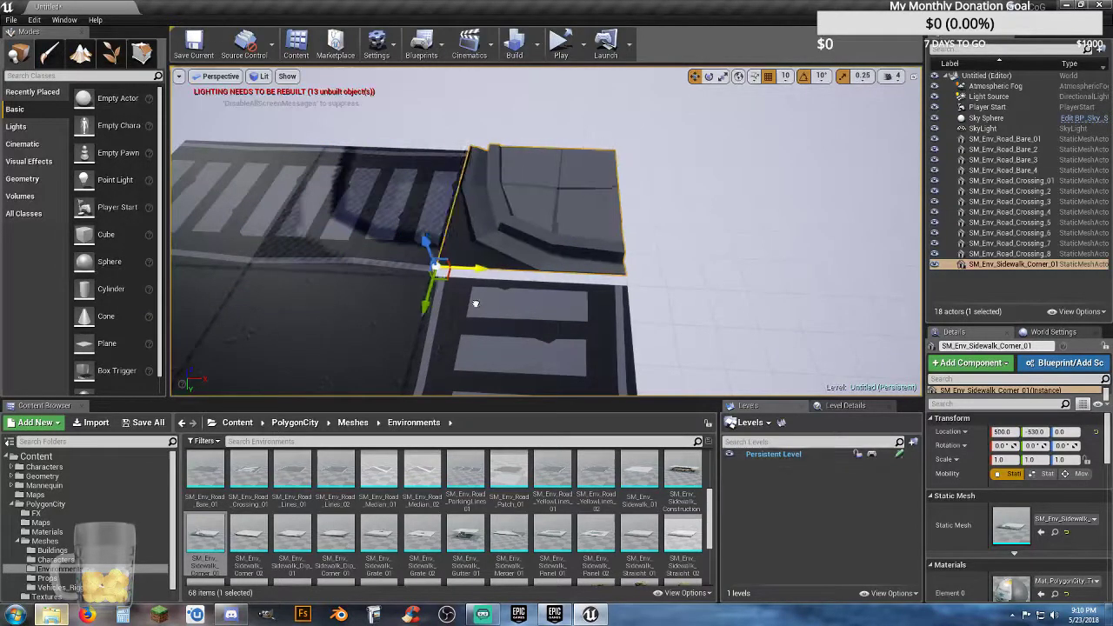
pyautogui.moveTo(489, 322); pyautogui.dragTo(467, 314, button='right')
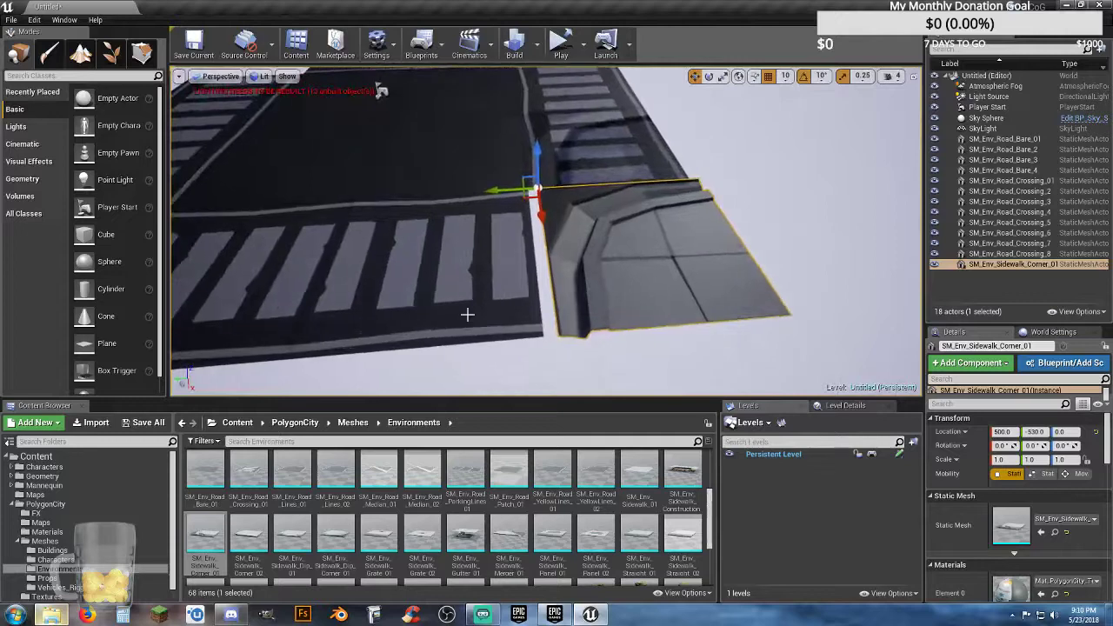
pyautogui.moveTo(493, 190); pyautogui.dragTo(484, 192)
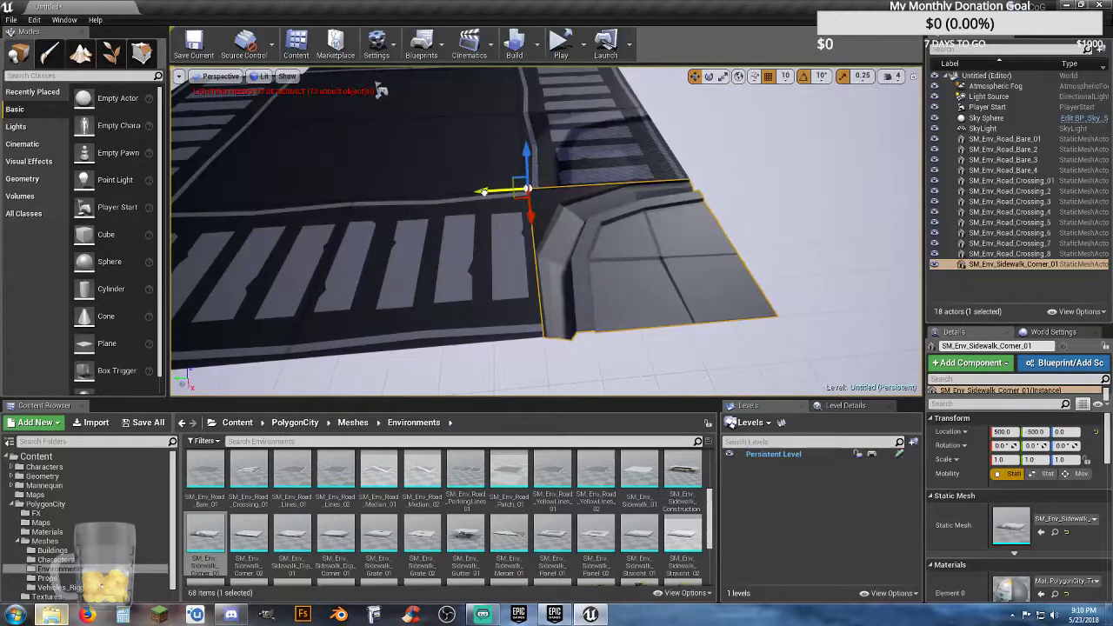
pyautogui.scroll(-10, 532, 247)
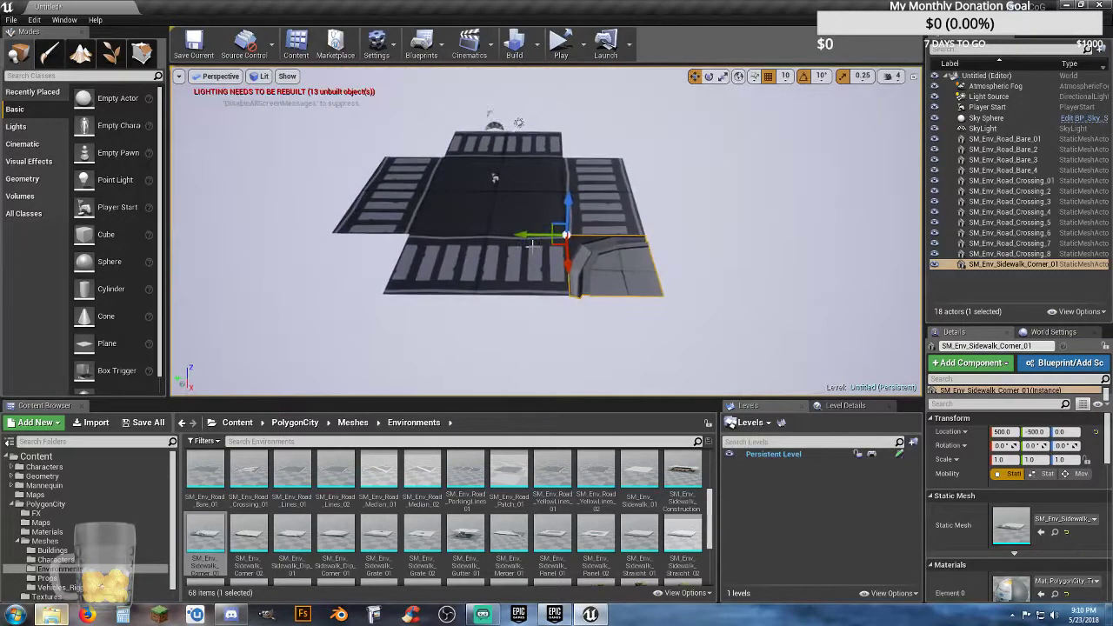
# Step: Duplicate the sidewalk corner and rotate the copy to 90° about Z
pyautogui.hotkey('ctrl', 'w')
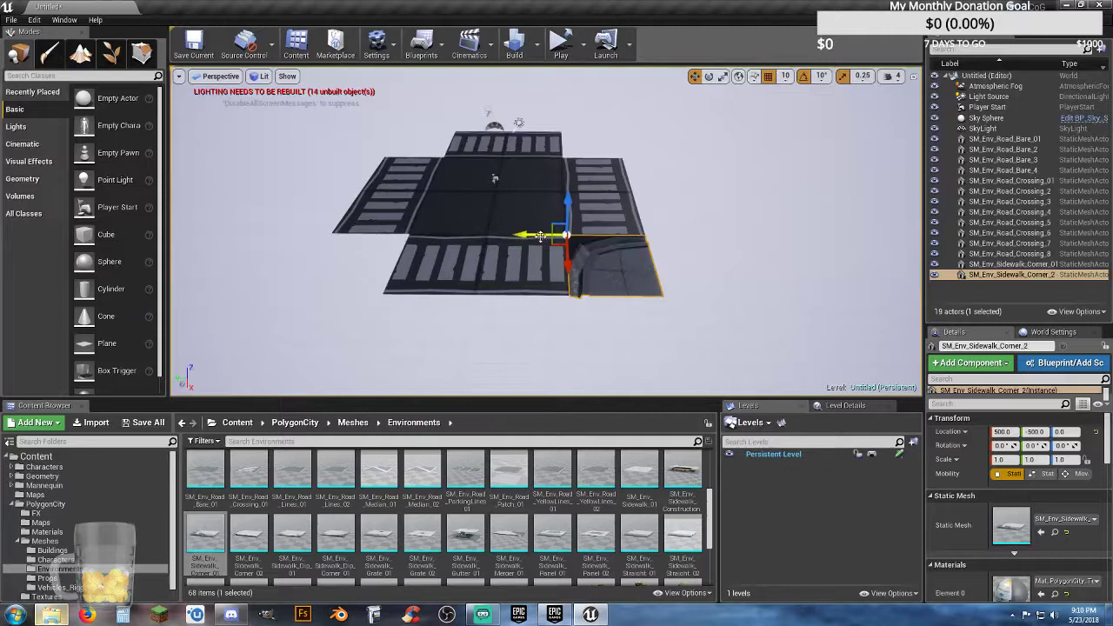
pyautogui.click(708, 75)
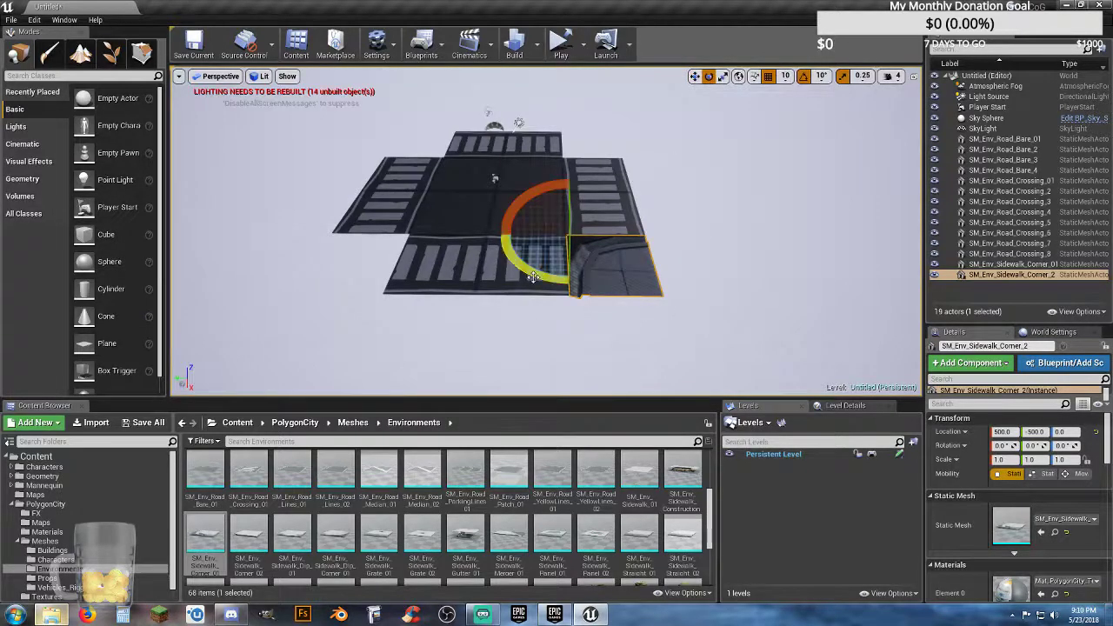
pyautogui.moveTo(533, 277); pyautogui.dragTo(478, 280)
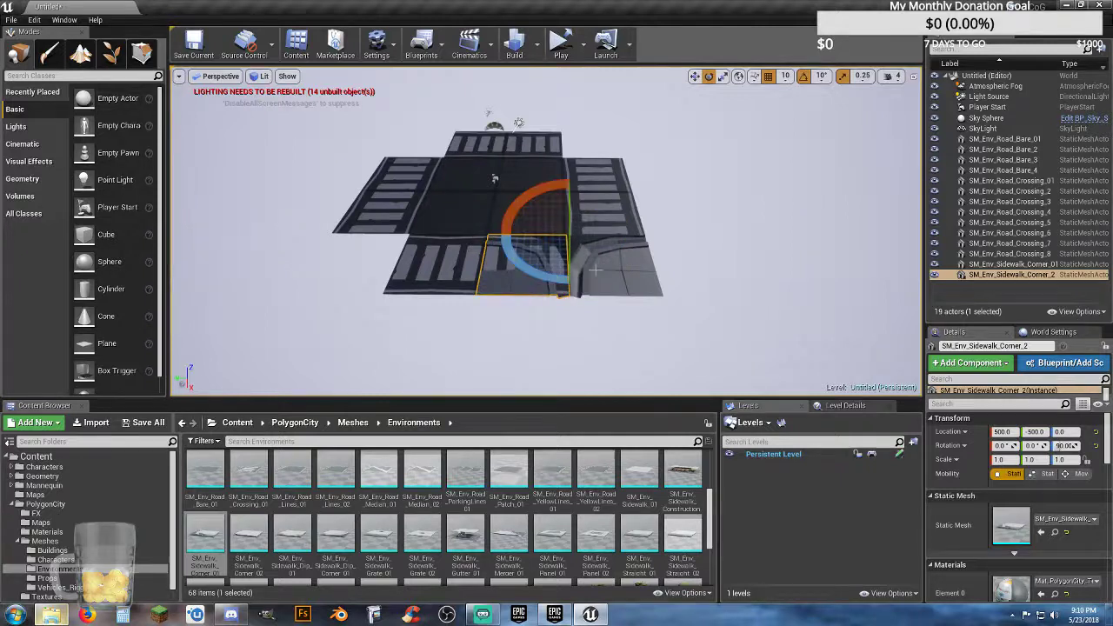
# Step: Move the rotated sidewalk corner copy to X 500, Y 500, at the other end of the same crossing
pyautogui.click(694, 76)
pyautogui.moveTo(510, 235); pyautogui.dragTo(359, 234)
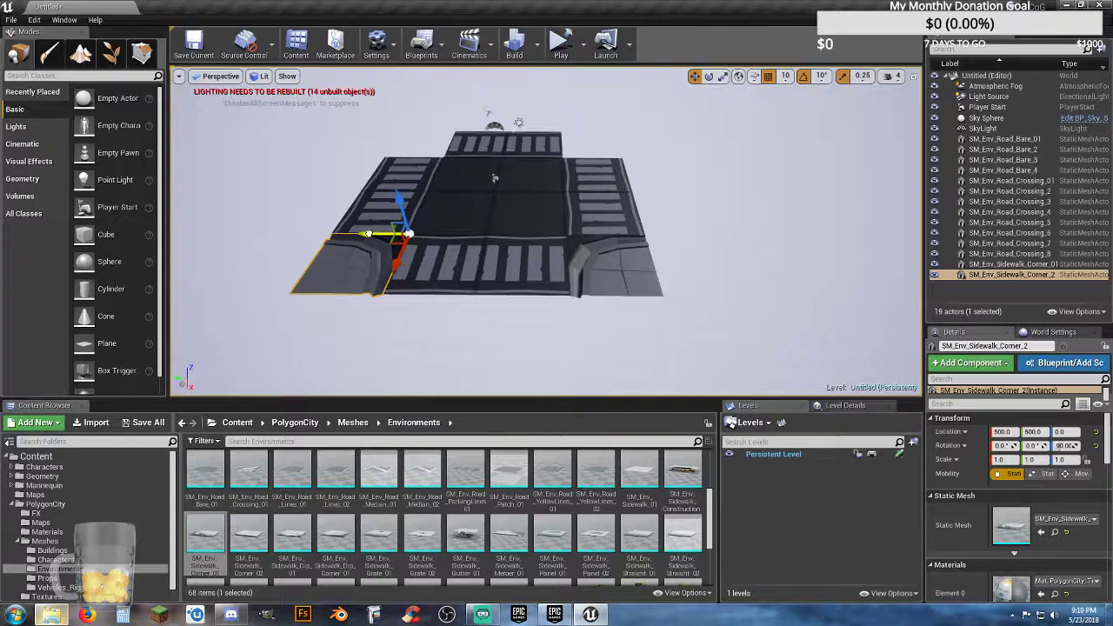
pyautogui.moveTo(359, 233); pyautogui.dragTo(278, 248, button='right')
pyautogui.press('w')
pyautogui.moveTo(385, 253); pyautogui.dragTo(355, 280, button='right')
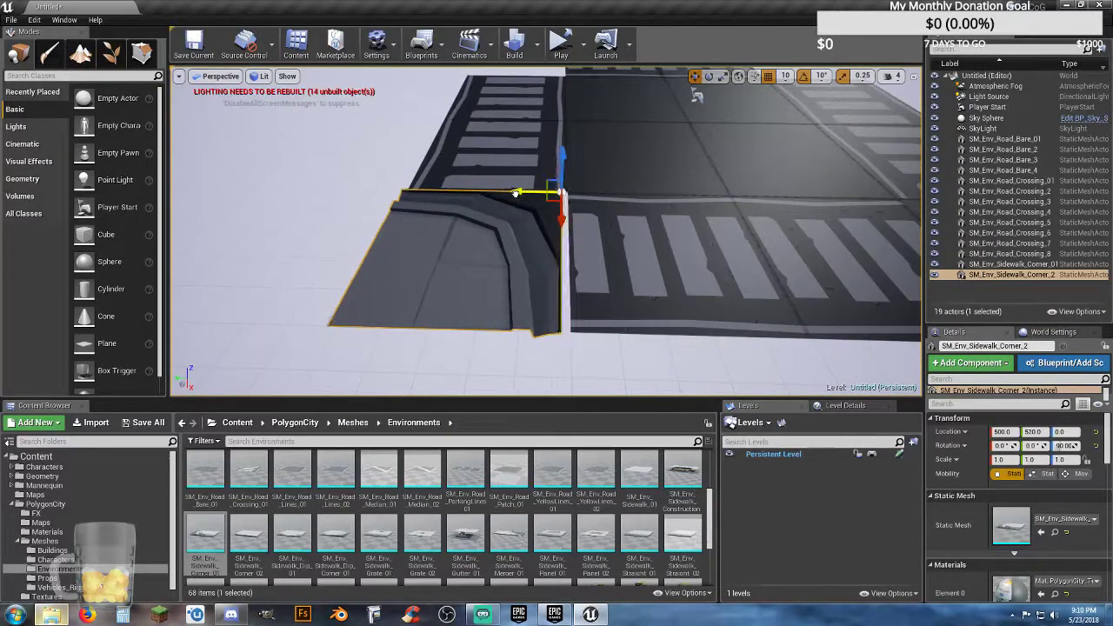
# Step: Duplicate the two placed sidewalk corners together and rotate the copies half a turn about Z
pyautogui.scroll(-10, 588, 233)
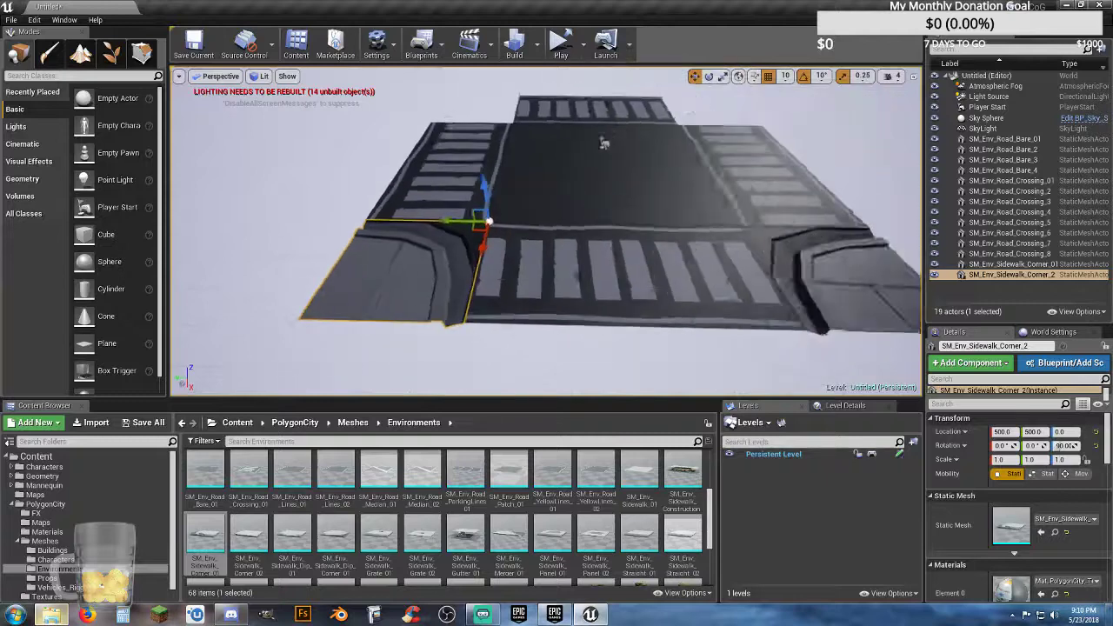
pyautogui.keyDown('ctrl'); pyautogui.click(702, 277); pyautogui.keyUp('ctrl')
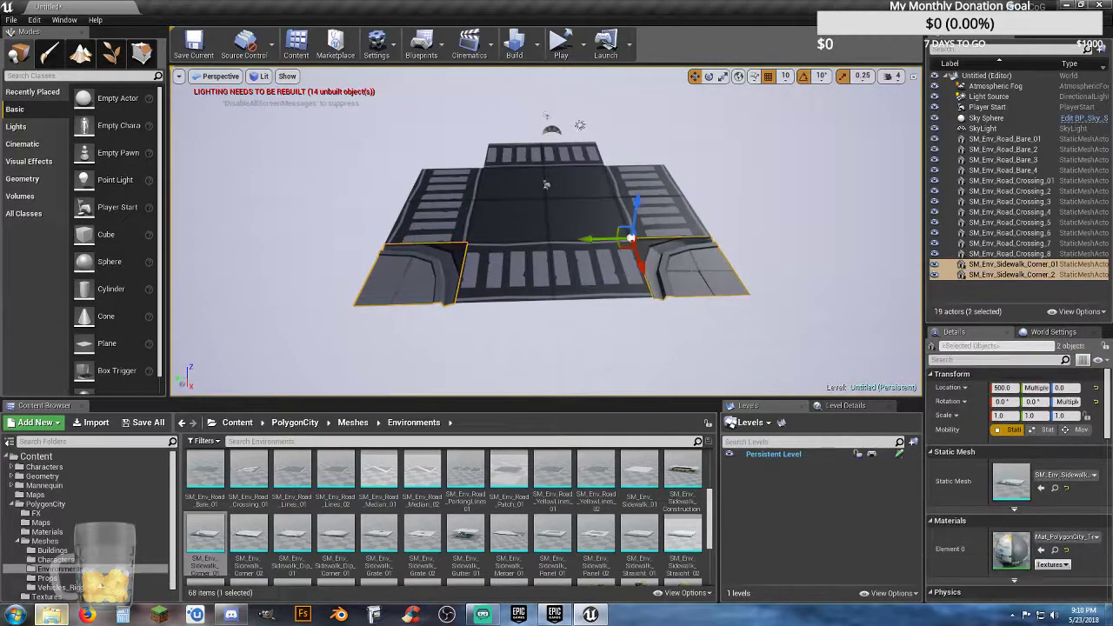
pyautogui.hotkey('ctrl', 'w')
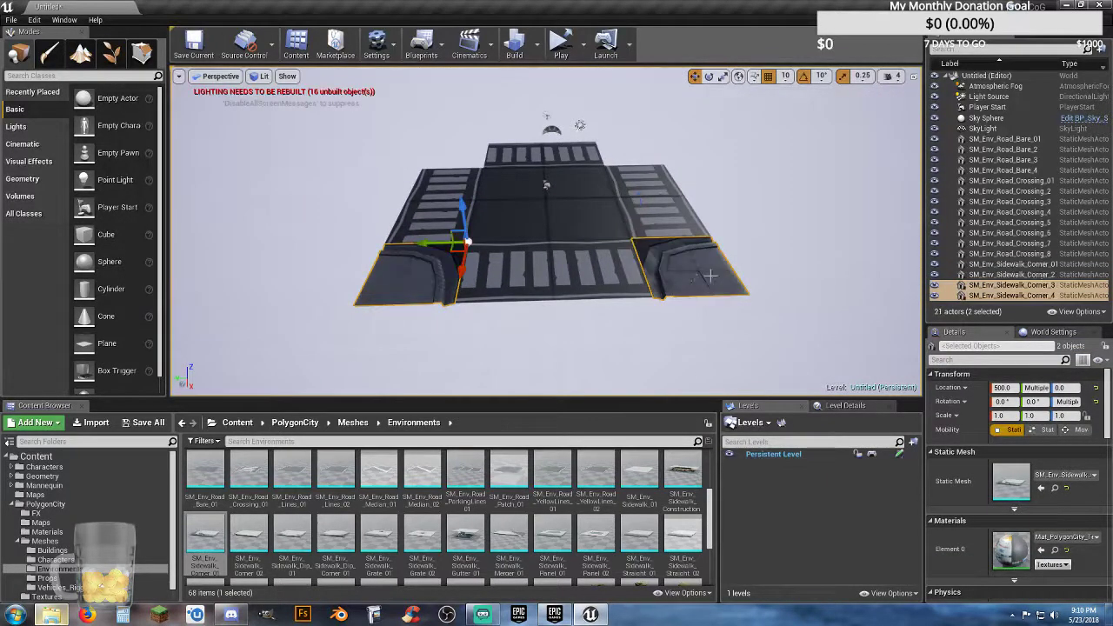
pyautogui.click(709, 76)
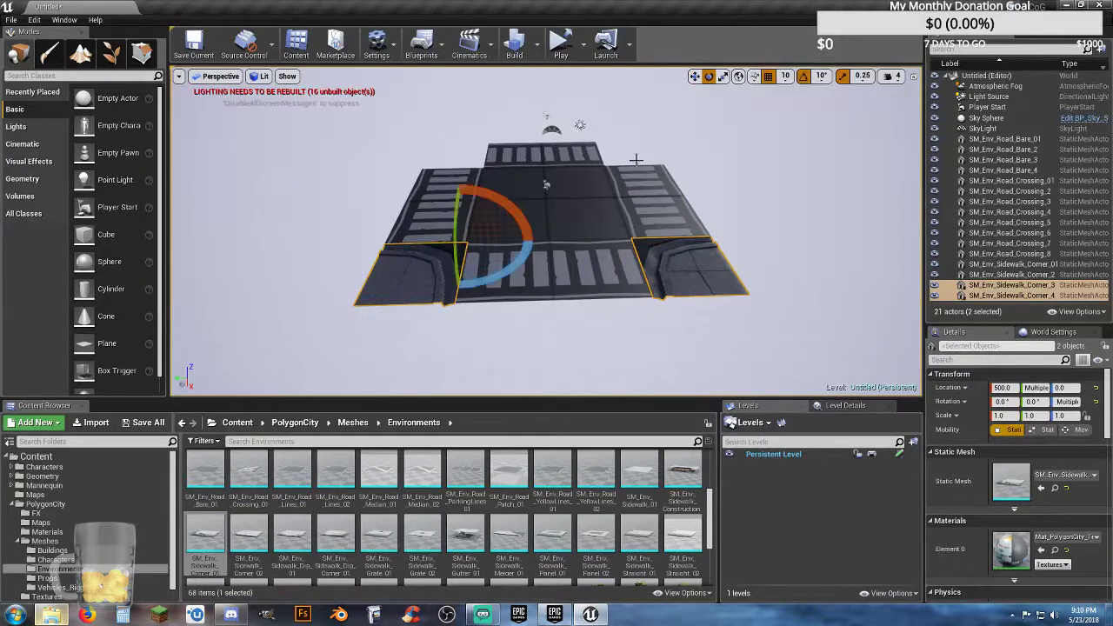
pyautogui.moveTo(520, 249); pyautogui.dragTo(388, 266)
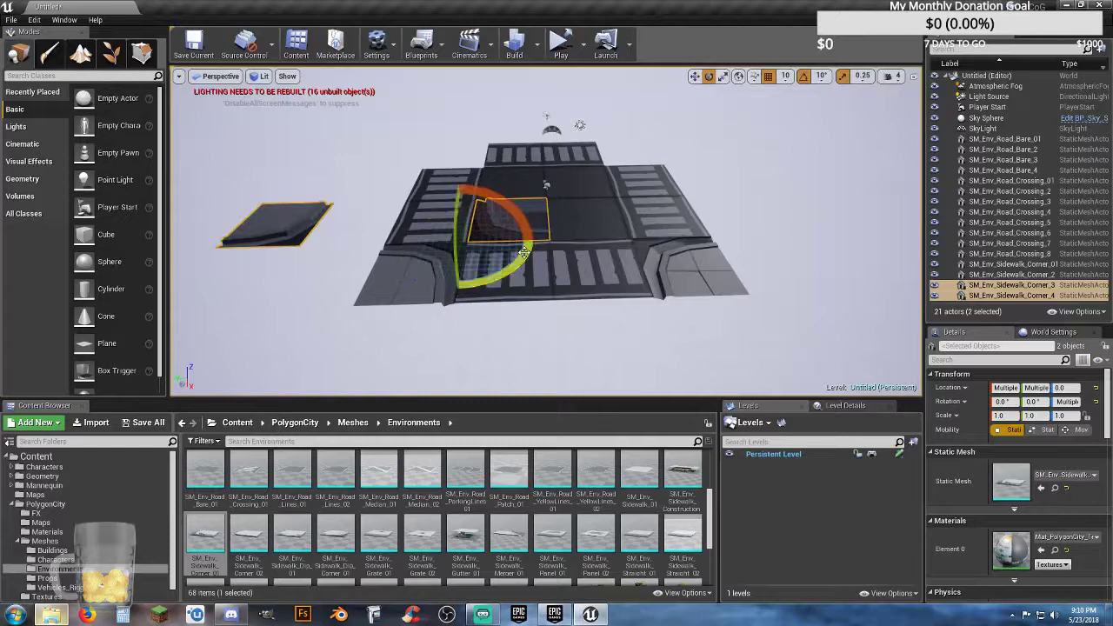
# Step: Move the two rotated sidewalk corner copies to the opposite side of the intersection so they fill its remaining corner gaps
pyautogui.click(694, 76)
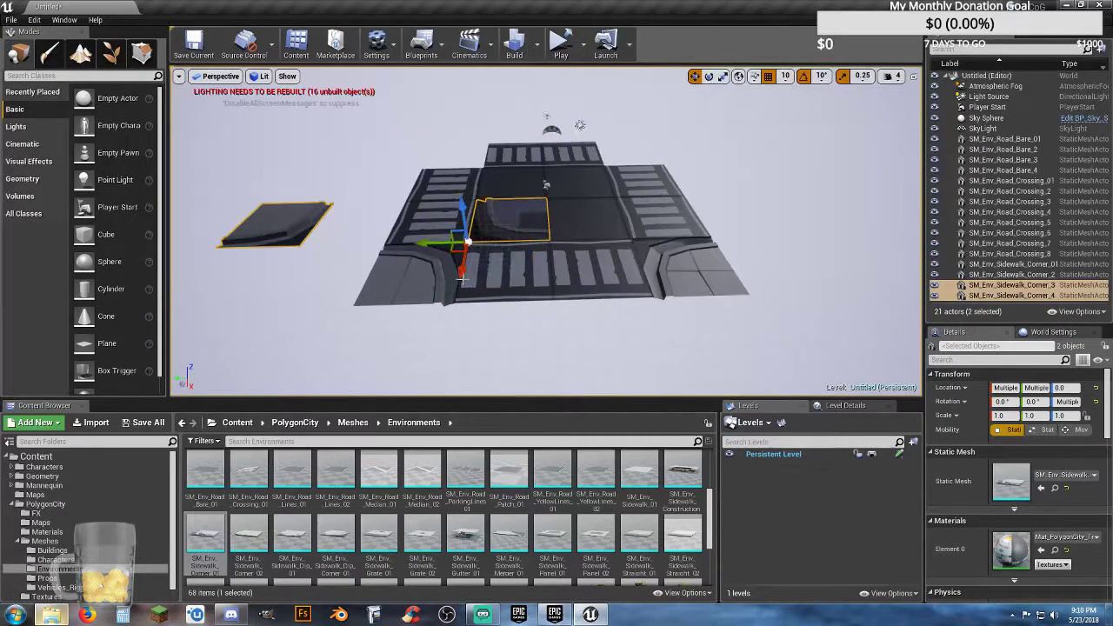
pyautogui.moveTo(461, 276); pyautogui.dragTo(494, 184)
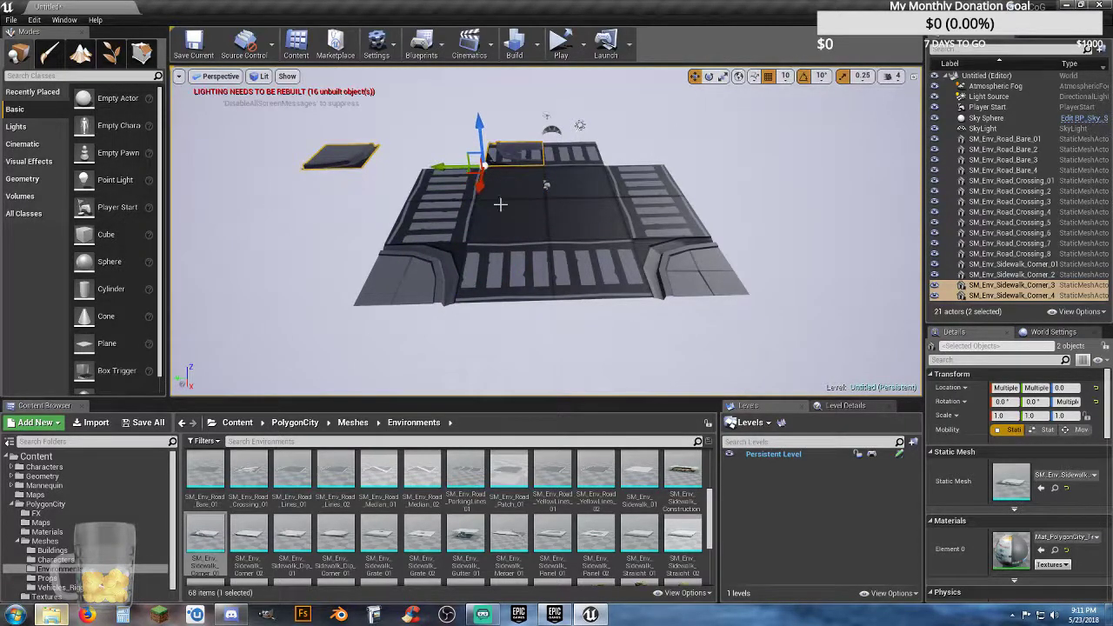
pyautogui.press('w')
pyautogui.moveTo(500, 205)
pyautogui.mouseDown(button='right')
pyautogui.moveTo(500, 143)
pyautogui.moveTo(498, 209)
pyautogui.mouseUp(button='right')
pyautogui.press('s')
pyautogui.moveTo(390, 213); pyautogui.dragTo(706, 241)
pyautogui.press('a')
pyautogui.moveTo(697, 237); pyautogui.dragTo(697, 237, button='right')
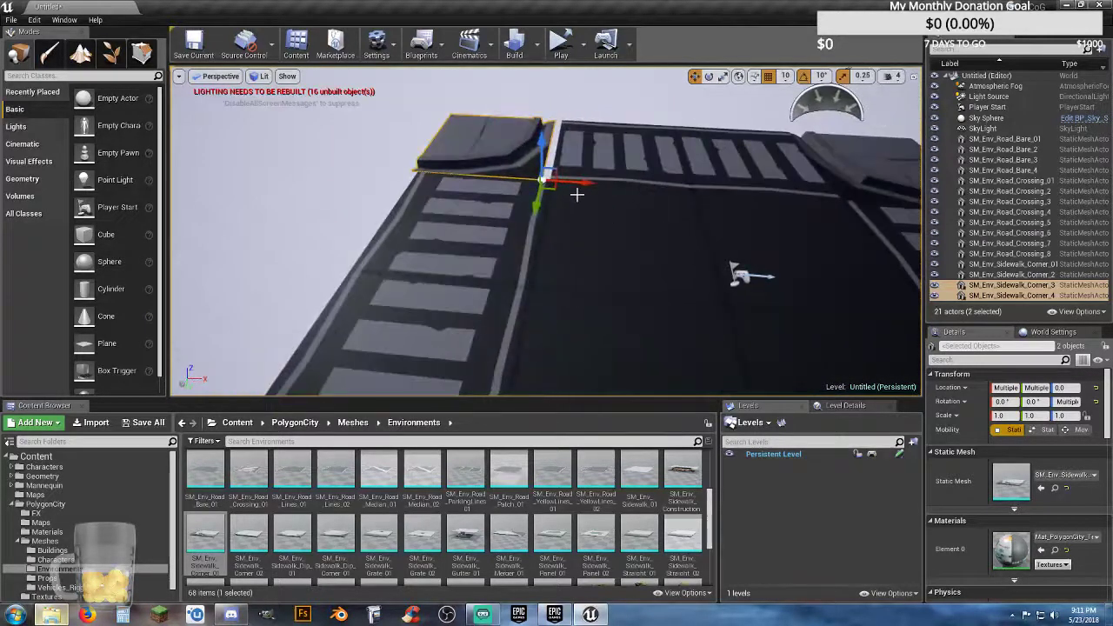
pyautogui.moveTo(589, 186); pyautogui.dragTo(598, 186)
pyautogui.press('s')
pyautogui.moveTo(595, 219)
pyautogui.mouseDown(button='right')
pyautogui.moveTo(595, 244)
pyautogui.moveTo(596, 223)
pyautogui.mouseUp(button='right')
pyautogui.press('a')
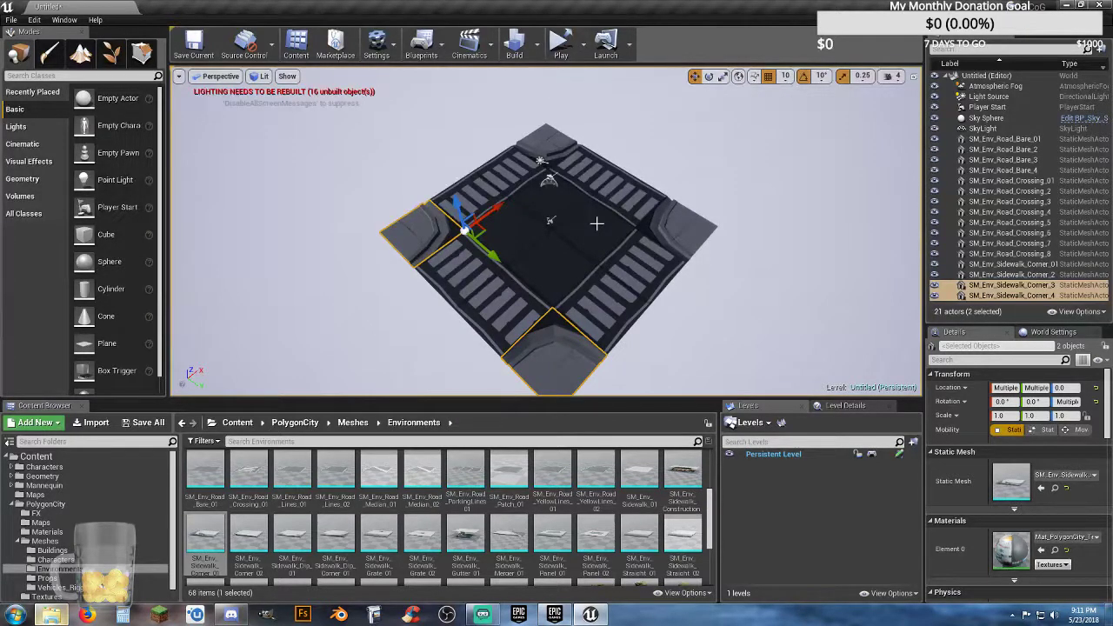
# Step: Examine from several angles how the sidewalk corners fit against the crossings around the intersection
pyautogui.moveTo(580, 217)
pyautogui.mouseDown(button='right')
pyautogui.moveTo(583, 228)
pyautogui.moveTo(614, 231)
pyautogui.moveTo(617, 219)
pyautogui.moveTo(588, 232)
pyautogui.mouseUp(button='right')
pyautogui.press('w')
pyautogui.press('a')
pyautogui.press('s')
pyautogui.press('d')
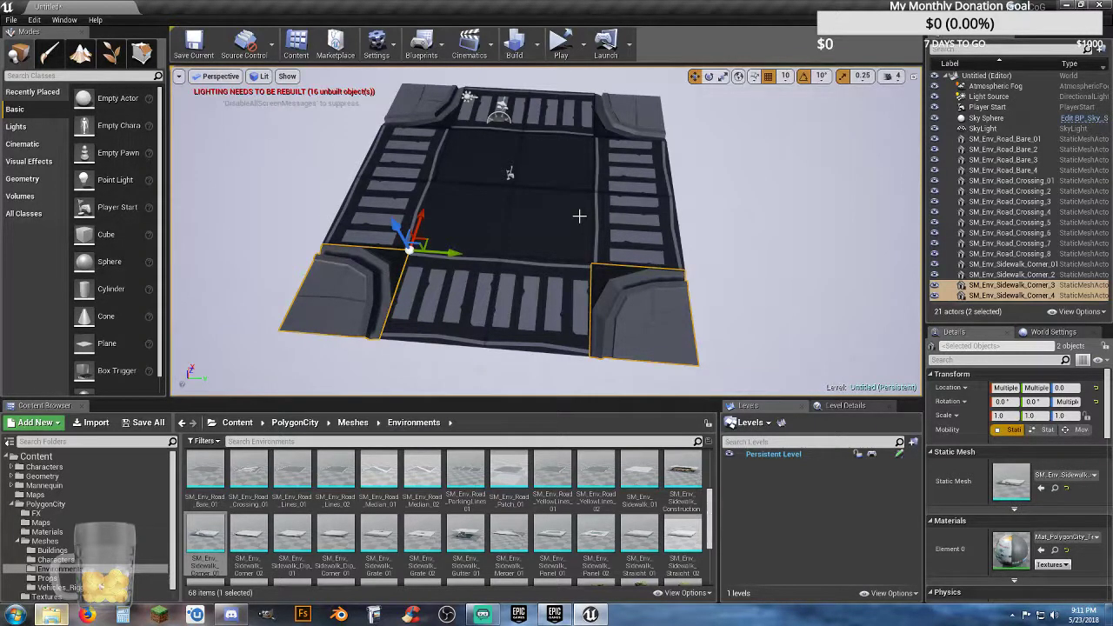
pyautogui.press('d')
pyautogui.press('w')
pyautogui.moveTo(562, 224); pyautogui.dragTo(562, 225, button='right')
pyautogui.press('s')
pyautogui.press('a')
pyautogui.press('w')
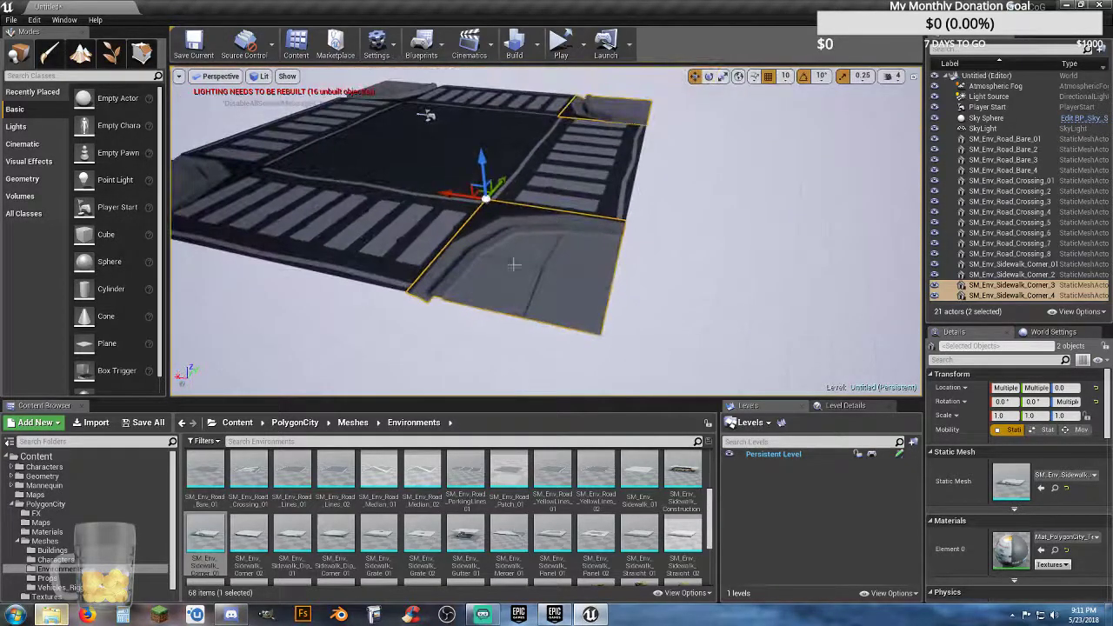
# Step: Create a folder named Map Shit at the root of the level's actor list
pyautogui.click(715, 293)
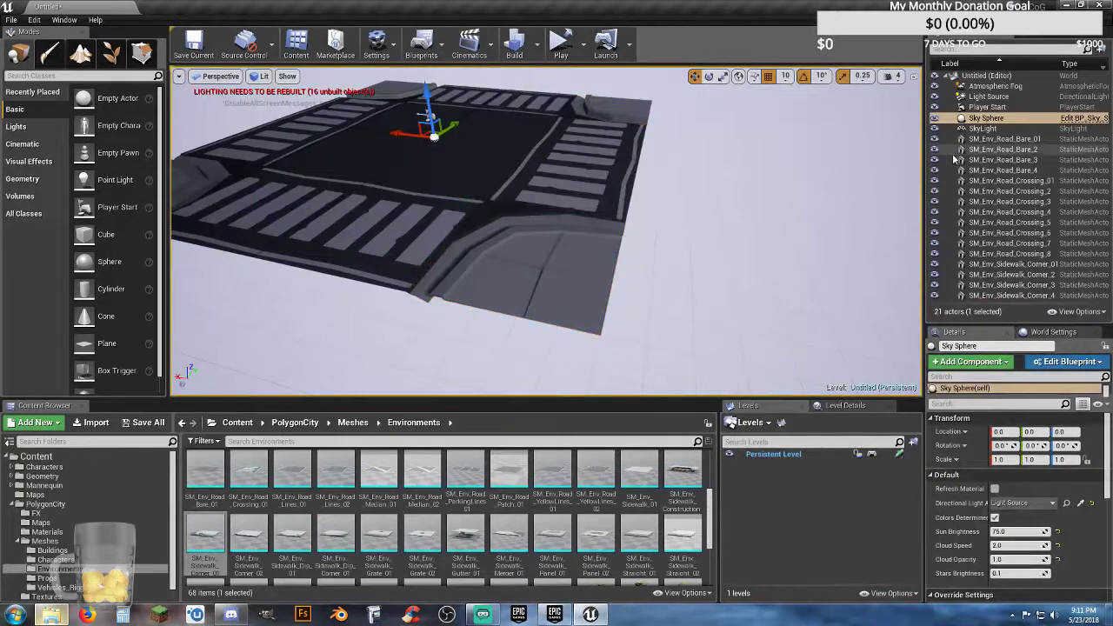
pyautogui.click(1004, 140)
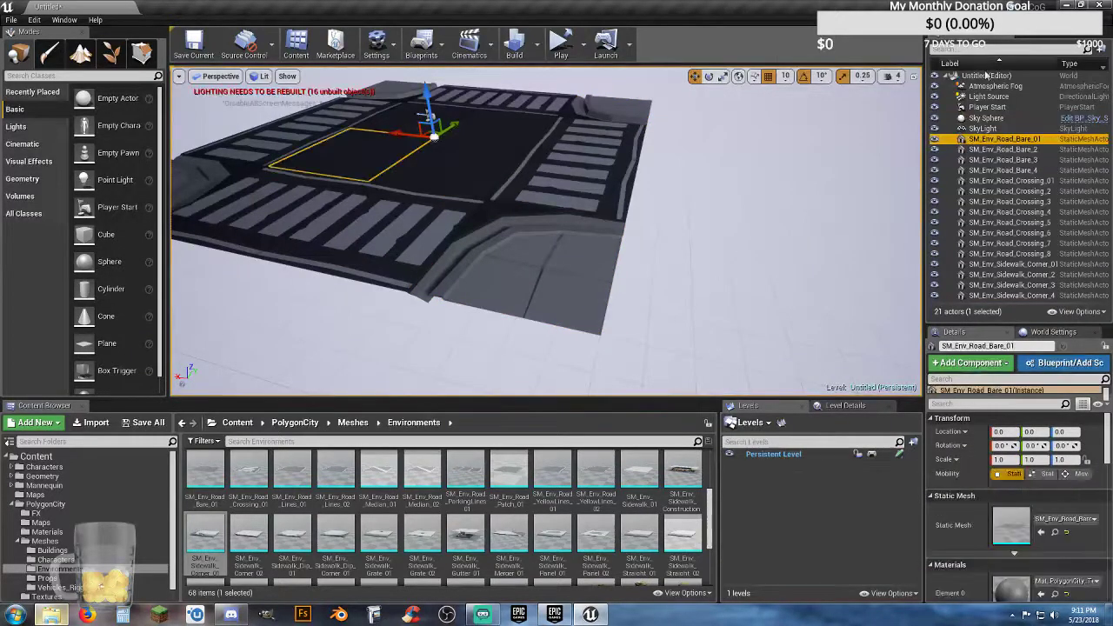
pyautogui.rightClick(1000, 77)
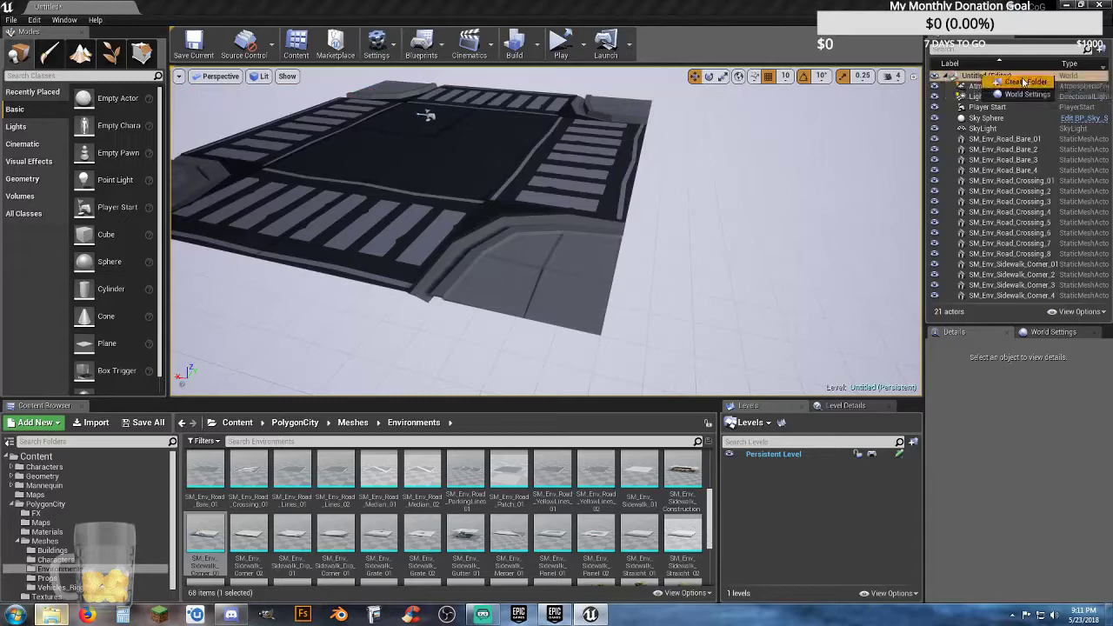
pyautogui.click(1023, 81)
pyautogui.write('Map S')
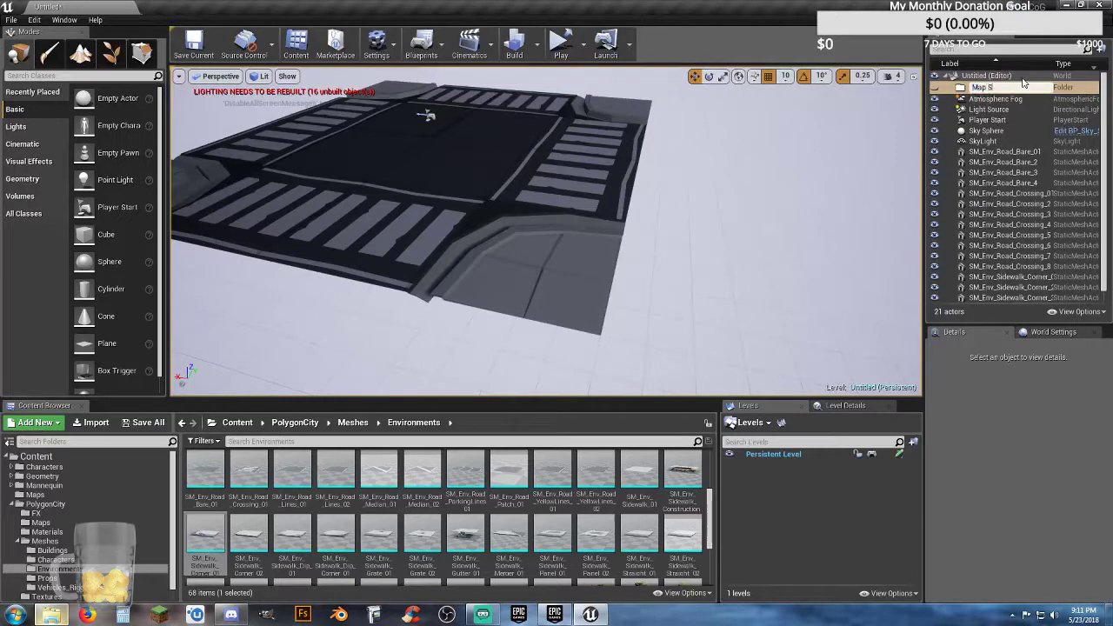
pyautogui.write('hit')
pyautogui.press('Return')
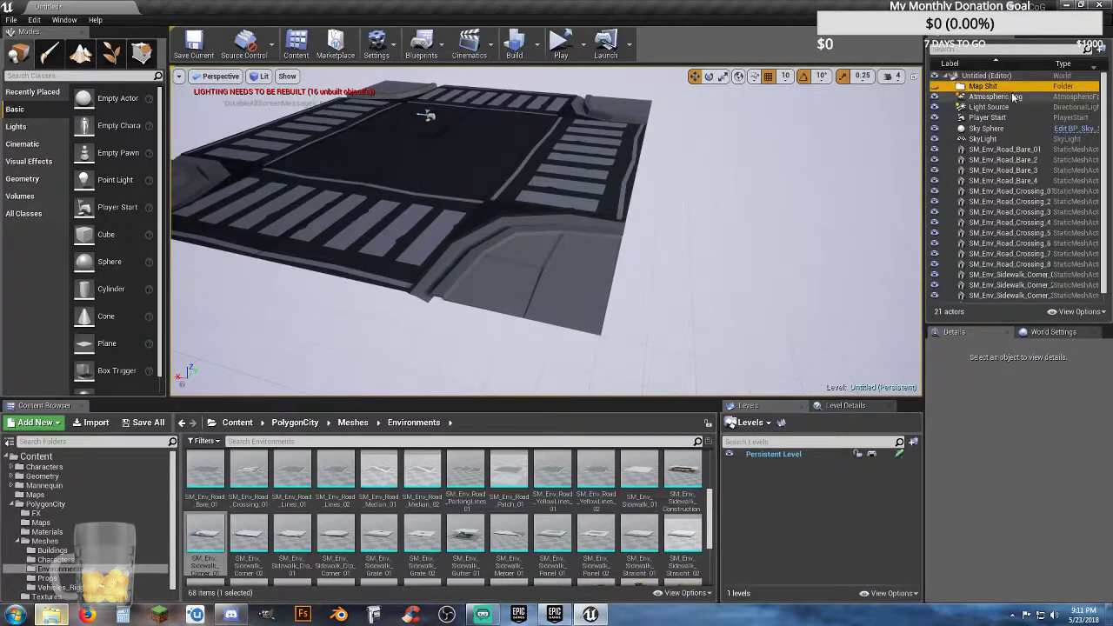
# Step: Put Atmospheric Fog, Light Source, Player Start, Sky Sphere and SkyLight into the Map Shit folder and collapse it
pyautogui.click(996, 97)
pyautogui.keyDown('shift'); pyautogui.click(987, 139); pyautogui.keyUp('shift')
pyautogui.moveTo(1009, 104); pyautogui.dragTo(998, 90)
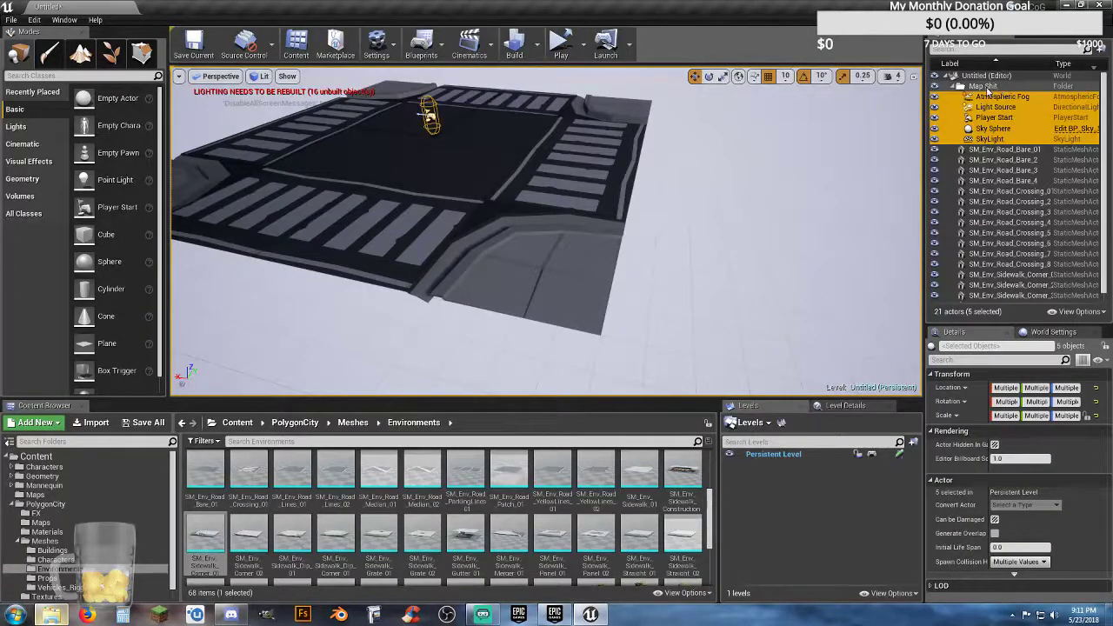
pyautogui.click(954, 86)
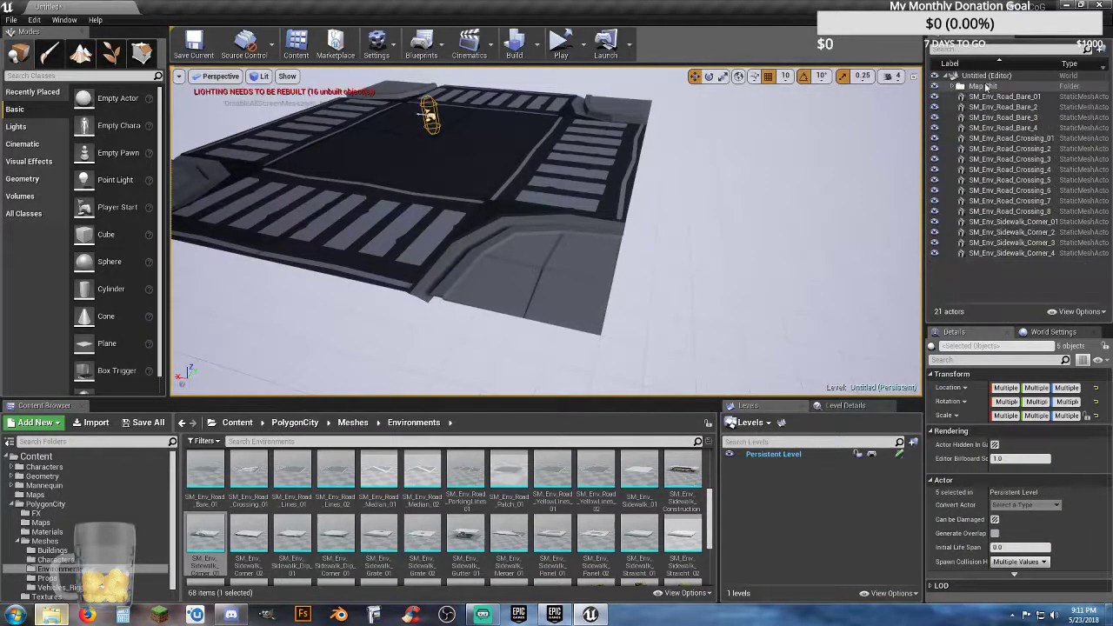
# Step: Create two more folders named Roads and Sidewalks at the root of the level's actor list
pyautogui.click(996, 77)
pyautogui.rightClick(1008, 78)
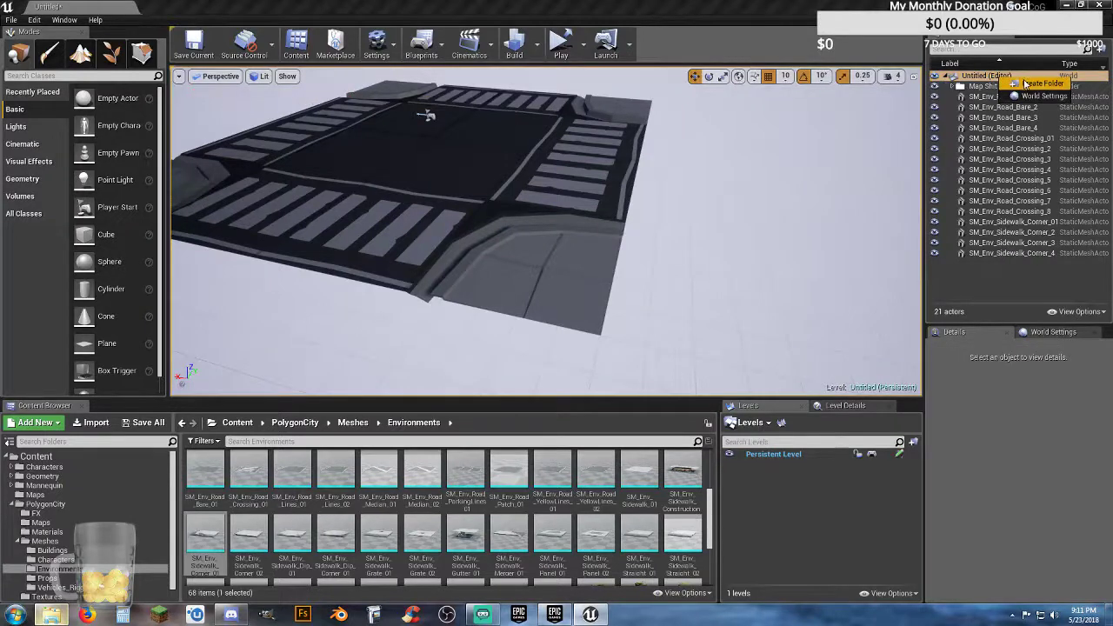
pyautogui.click(1042, 84)
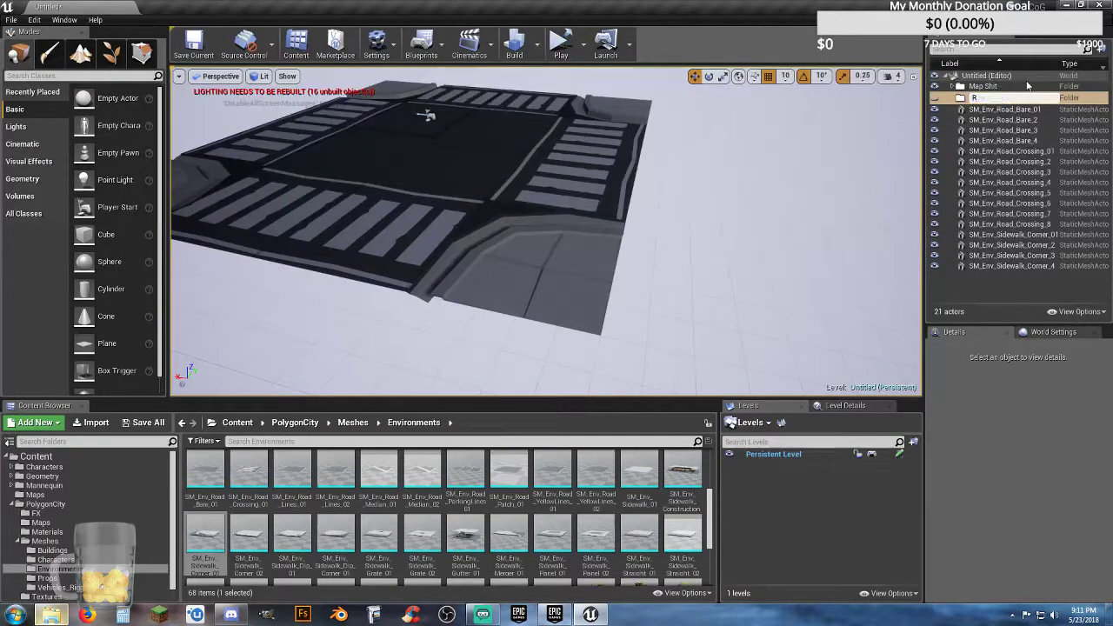
pyautogui.write('Roads')
pyautogui.press('Return')
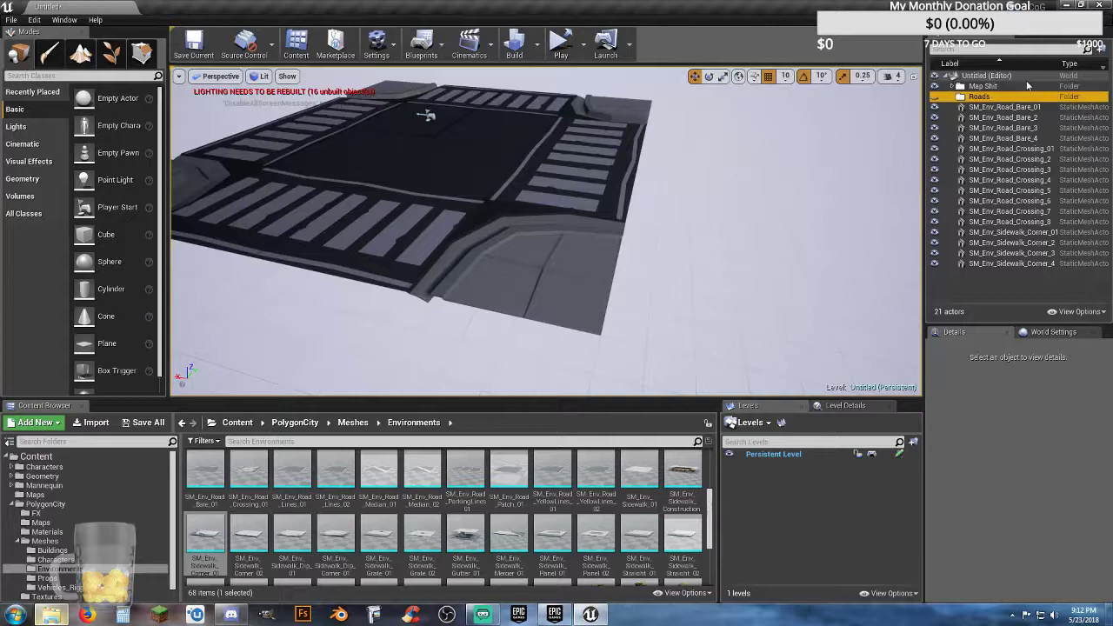
pyautogui.rightClick(1028, 78)
pyautogui.click(1066, 92)
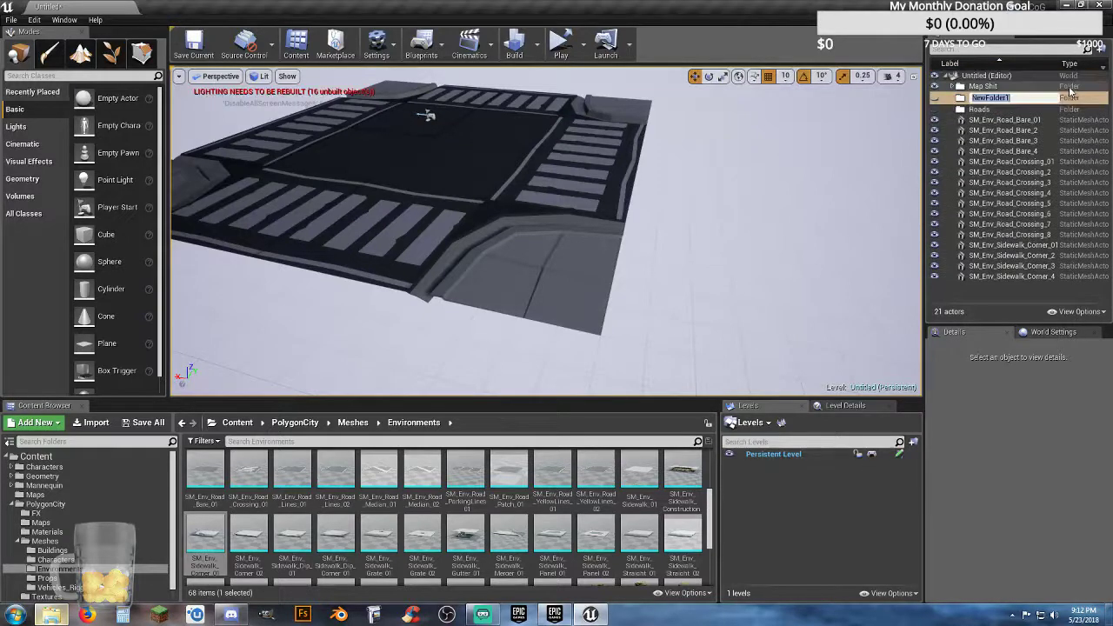
pyautogui.write('Sidewalks')
pyautogui.press('Return')
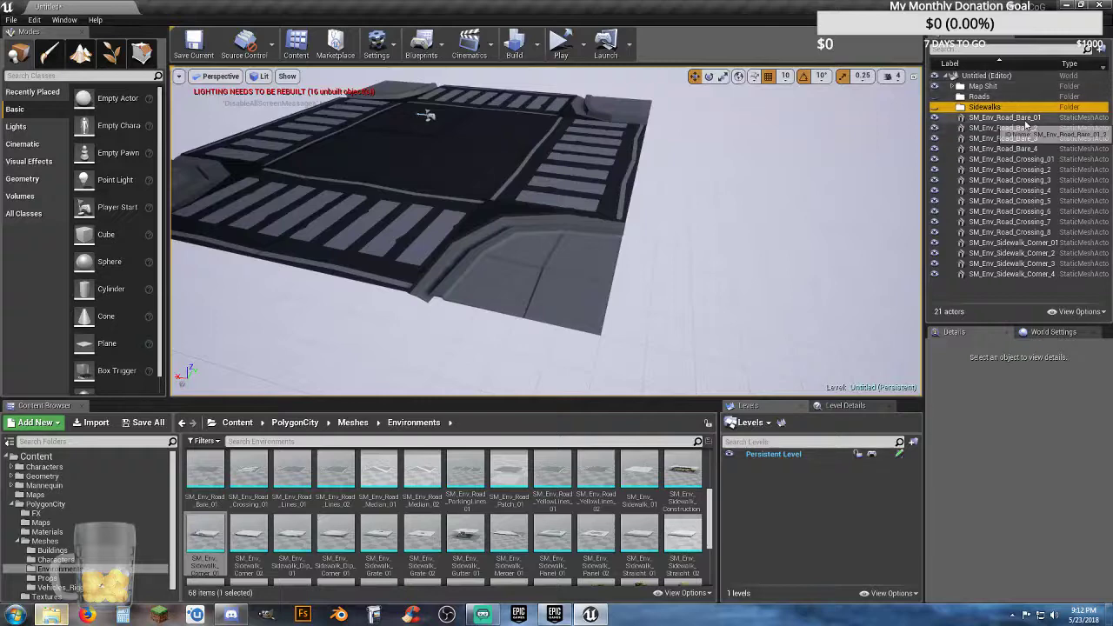
# Step: Put all SM_Env_Road_Bare and SM_Env_Road_Crossing actors into the Roads folder and collapse it
pyautogui.click(1014, 118)
pyautogui.keyDown('shift'); pyautogui.click(1023, 233); pyautogui.keyUp('shift')
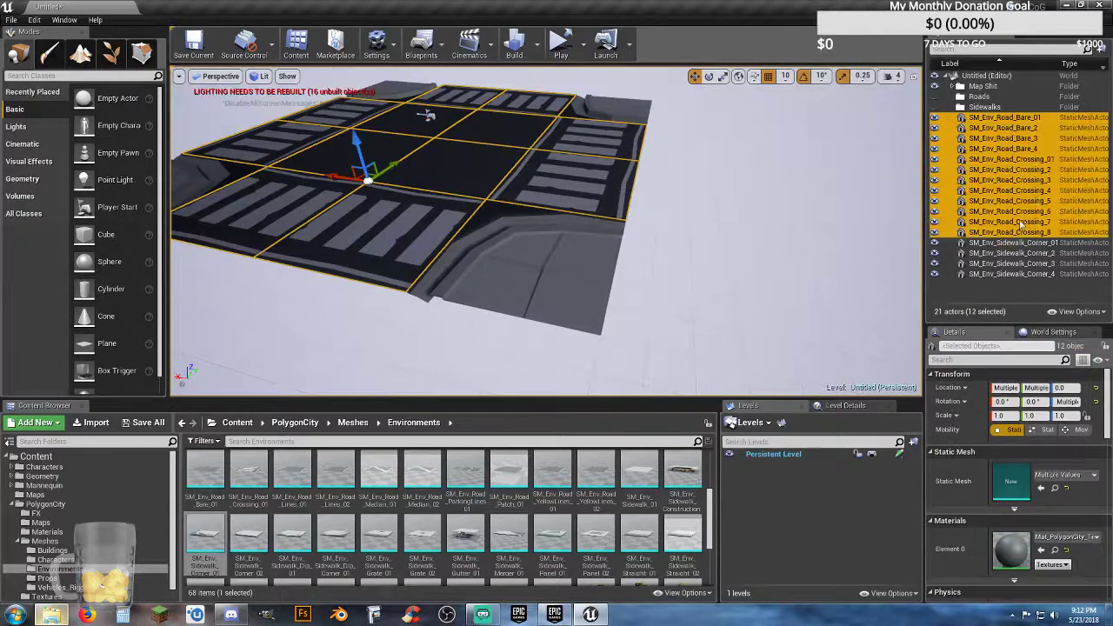
pyautogui.moveTo(1012, 125); pyautogui.dragTo(988, 100)
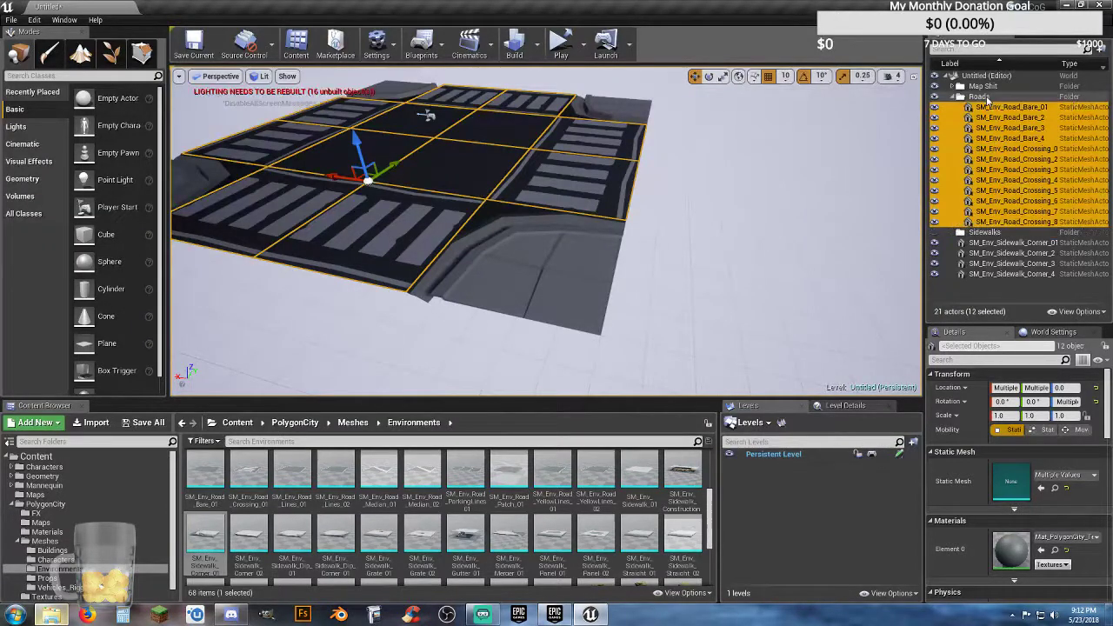
pyautogui.click(953, 98)
pyautogui.click(982, 76)
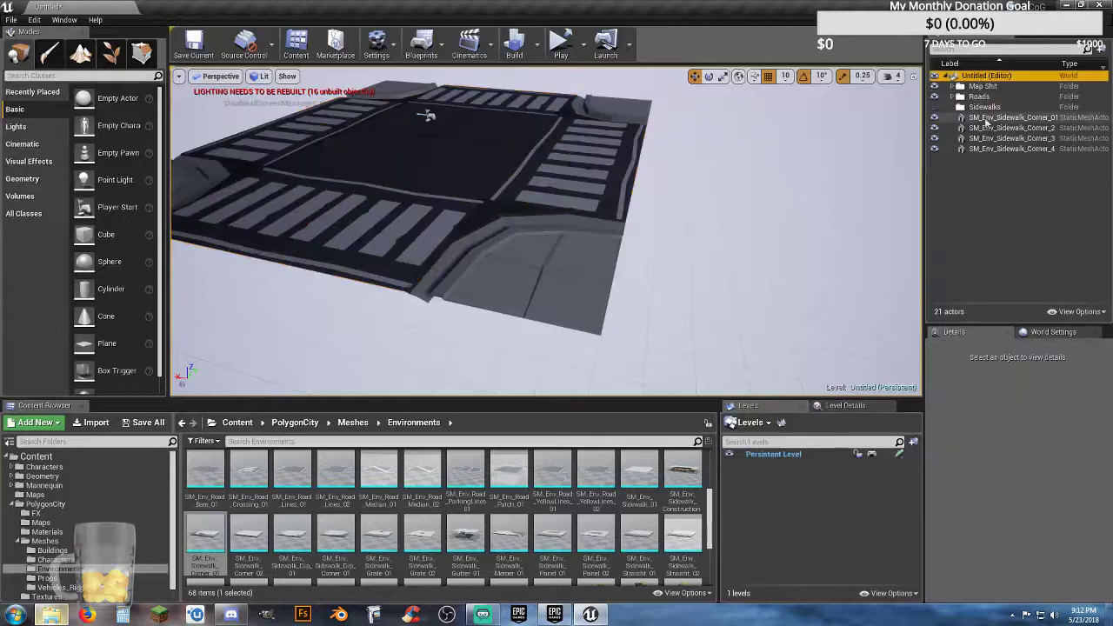
# Step: Put the four SM_Env_Sidewalk_Corner actors into the Sidewalks folder and collapse it
pyautogui.click(986, 118)
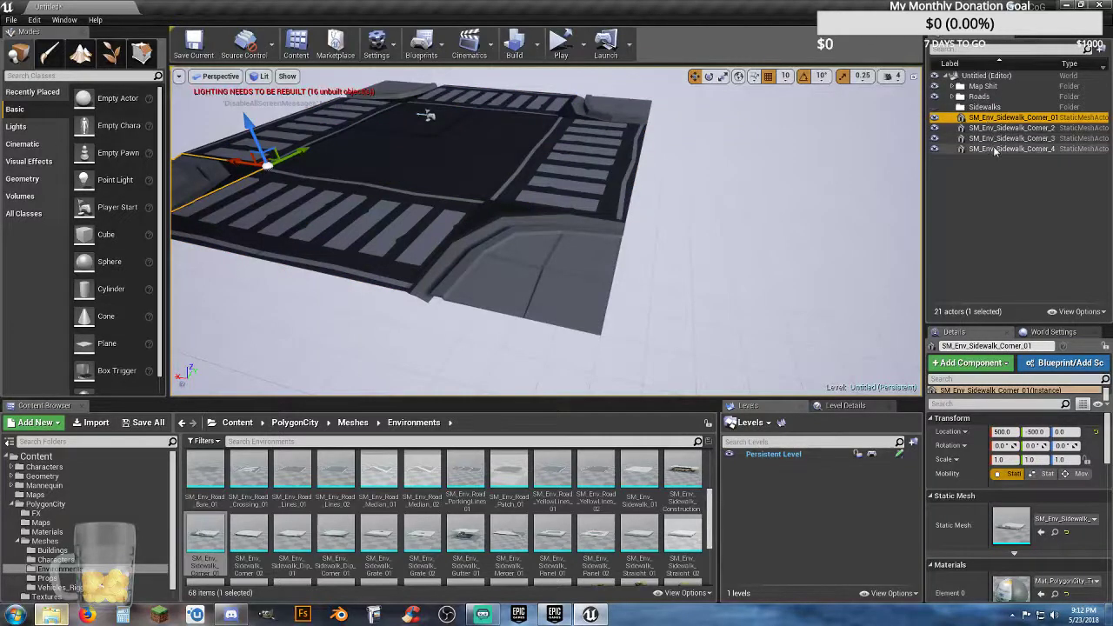
pyautogui.keyDown('shift'); pyautogui.click(1009, 149); pyautogui.keyUp('shift')
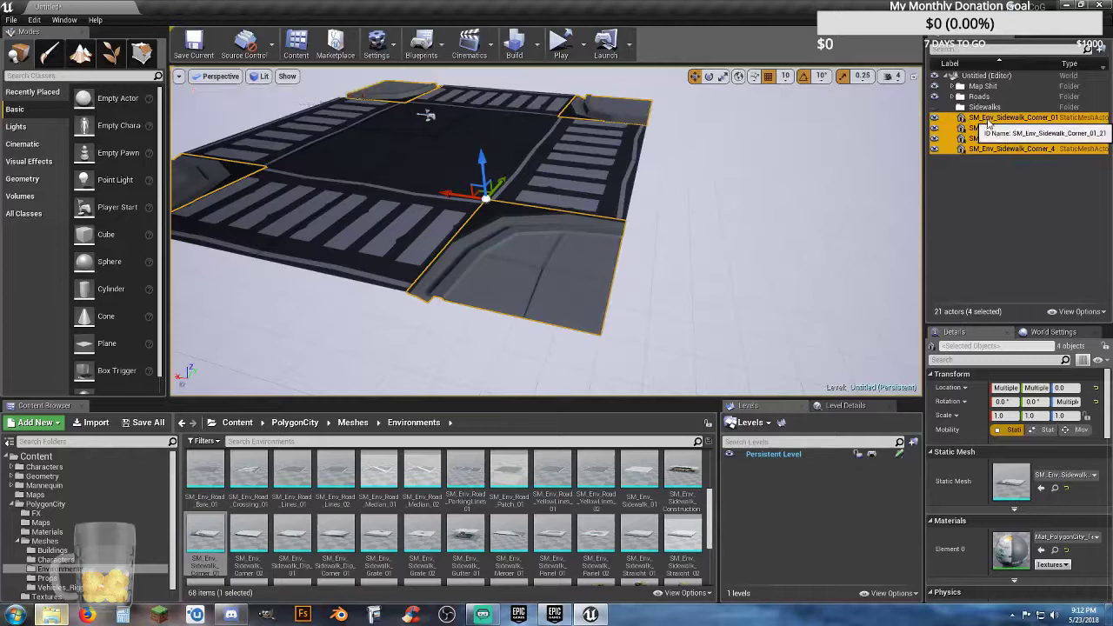
pyautogui.moveTo(987, 122); pyautogui.dragTo(989, 111)
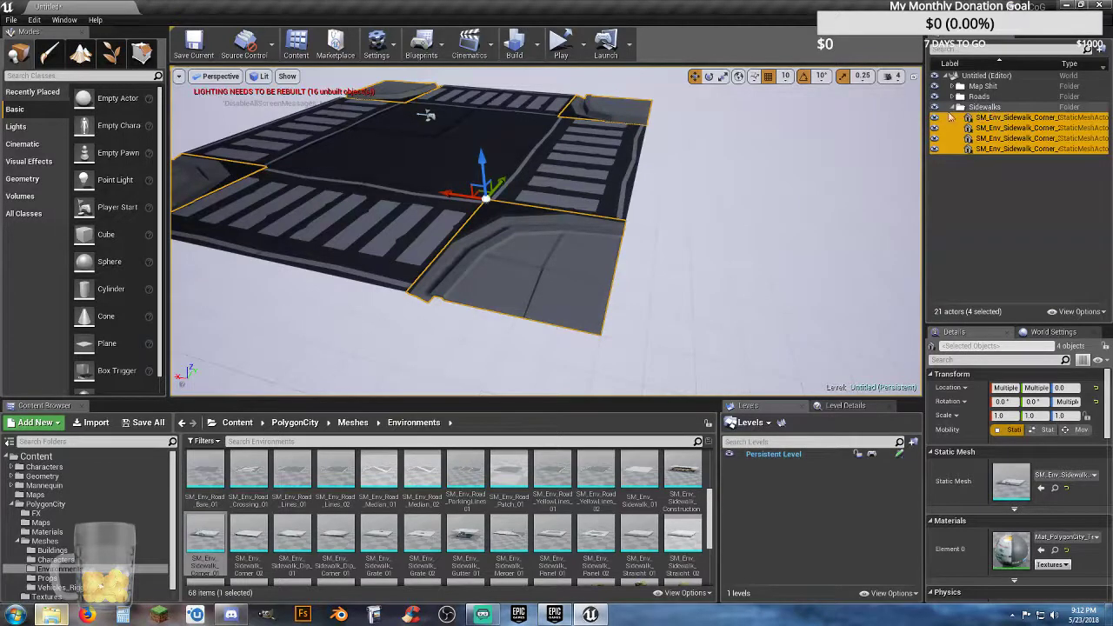
pyautogui.click(988, 76)
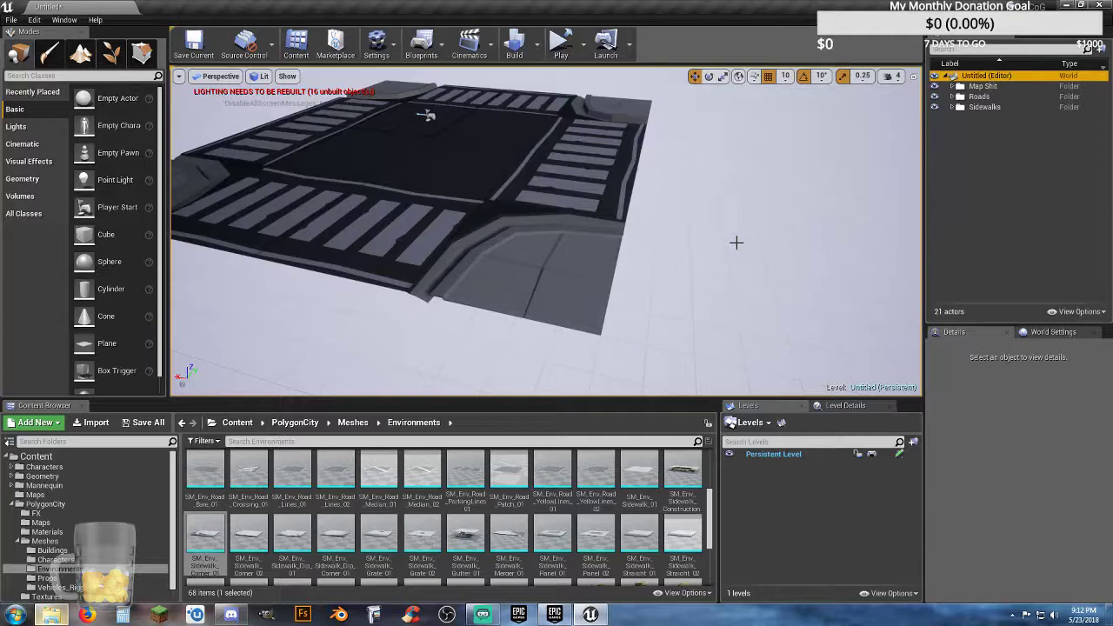
pyautogui.moveTo(659, 231)
pyautogui.mouseDown(button='right')
pyautogui.moveTo(683, 193)
pyautogui.moveTo(727, 230)
pyautogui.moveTo(709, 219)
pyautogui.moveTo(654, 229)
pyautogui.mouseUp(button='right')
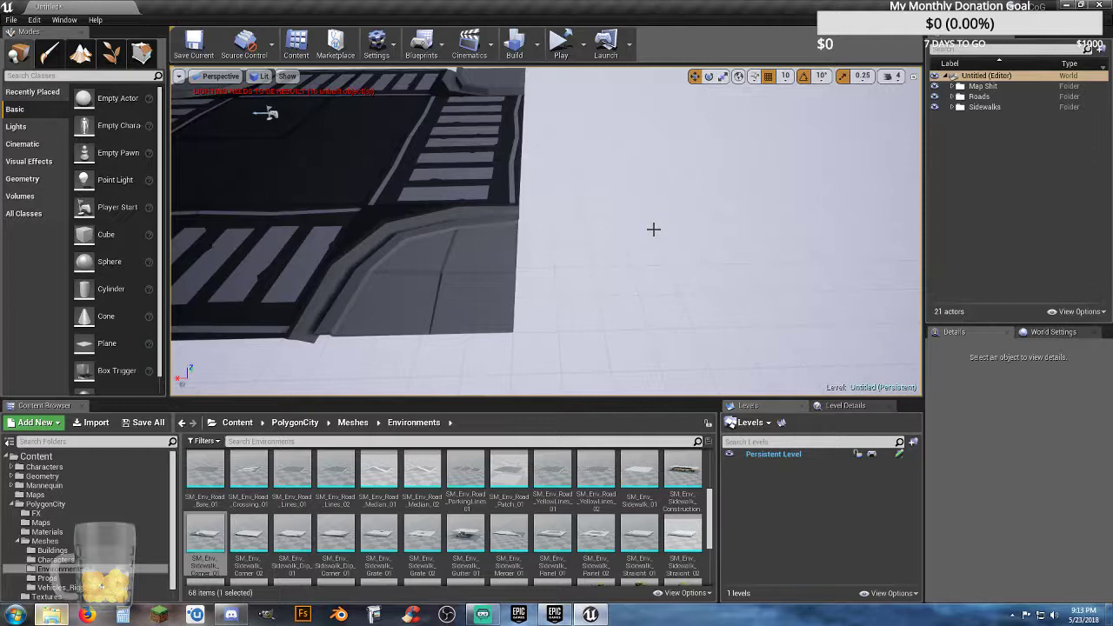
pyautogui.moveTo(606, 249)
pyautogui.mouseDown(button='right')
pyautogui.moveTo(569, 205)
pyautogui.moveTo(605, 248)
pyautogui.mouseUp(button='right')
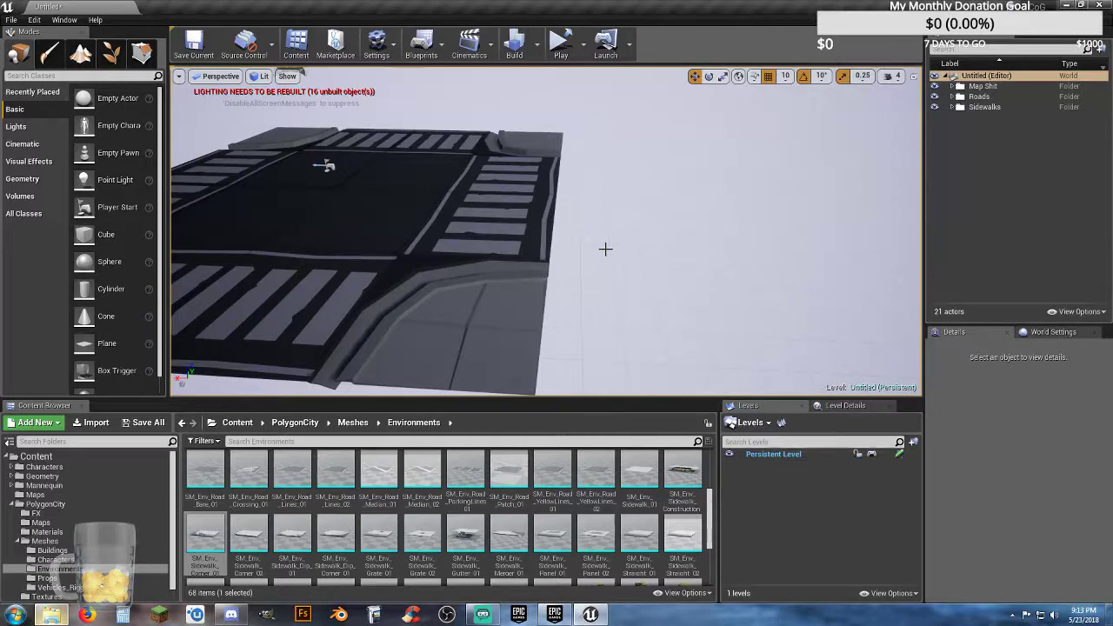
pyautogui.moveTo(603, 260)
pyautogui.mouseDown(button='right')
pyautogui.moveTo(642, 319)
pyautogui.moveTo(603, 255)
pyautogui.mouseUp(button='right')
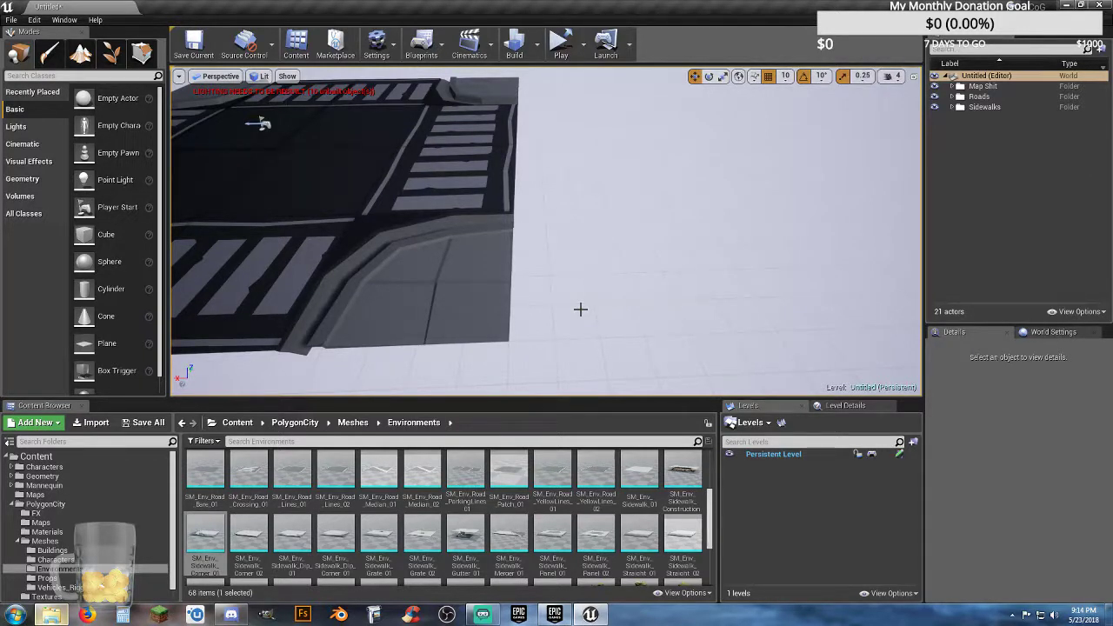
# Step: Move the two crossing tiles on the intersection's negative X side outward along X to -1500
pyautogui.moveTo(597, 264); pyautogui.dragTo(583, 274, button='right')
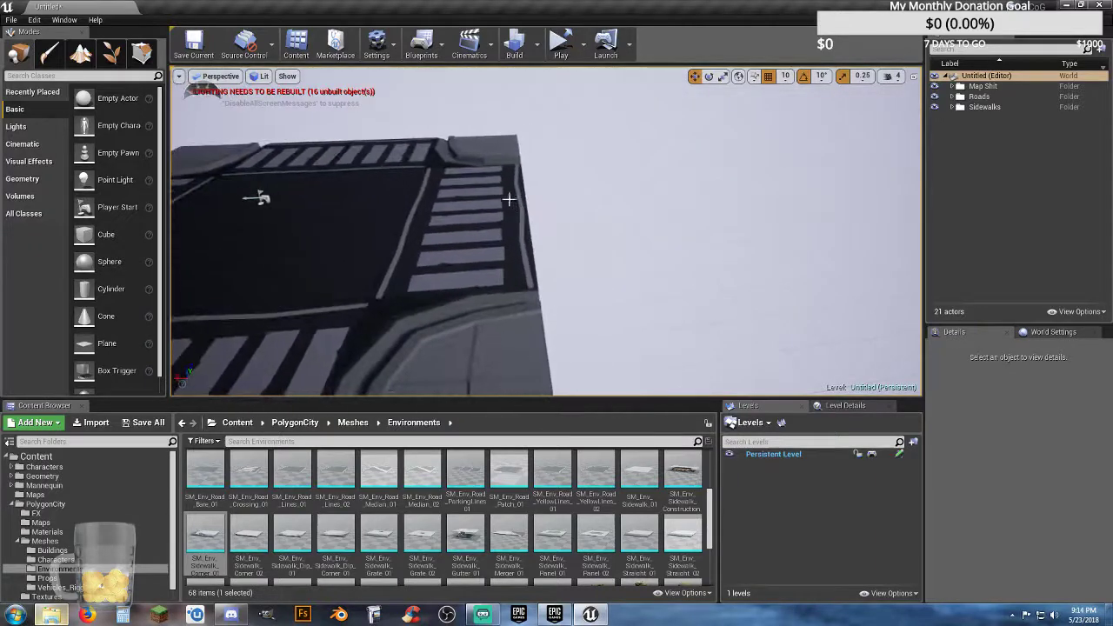
pyautogui.click(492, 225)
pyautogui.keyDown('ctrl'); pyautogui.click(492, 226); pyautogui.keyUp('ctrl')
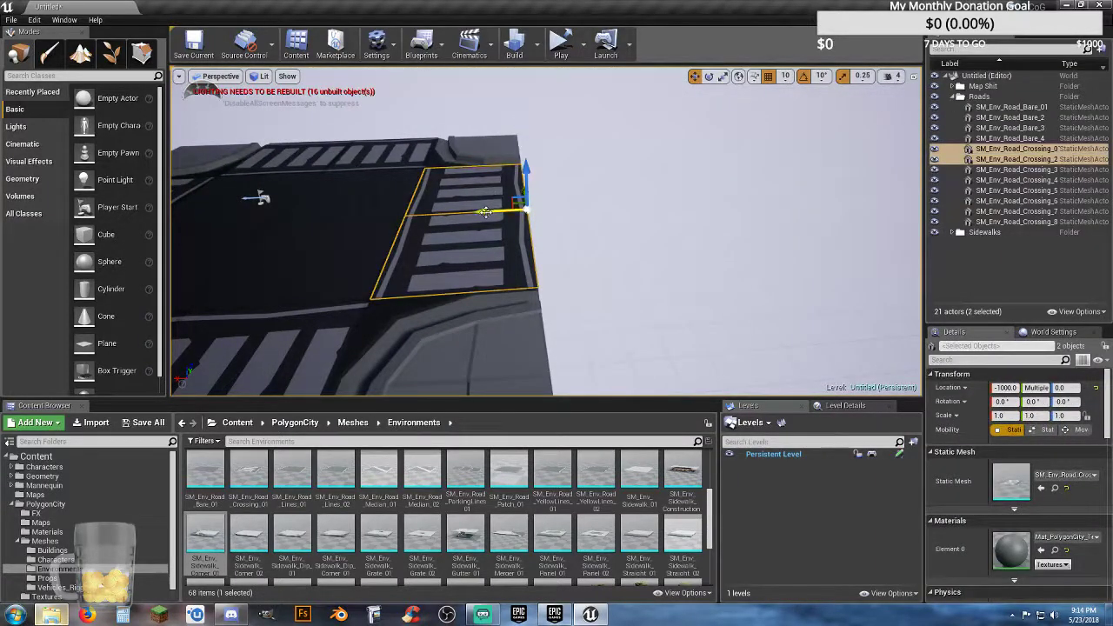
pyautogui.moveTo(485, 213); pyautogui.dragTo(592, 233)
# Step: Move the pair SM_Env_Road_Crossing_3 and SM_Env_Road_Crossing_4 outward along X to 1000
pyautogui.moveTo(419, 278); pyautogui.dragTo(317, 278, button='right')
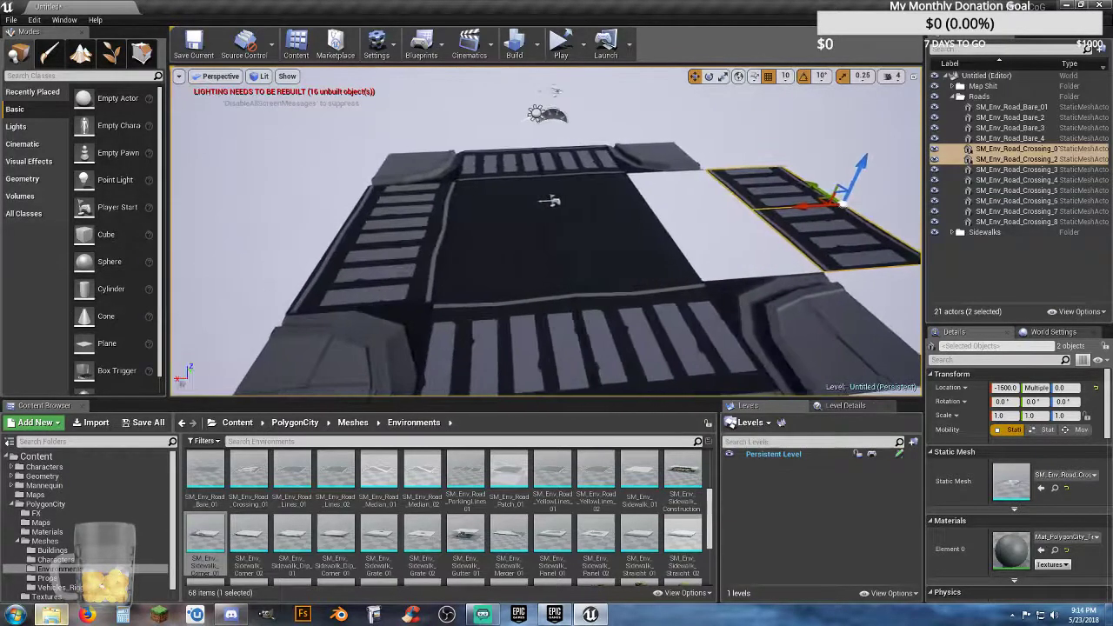
pyautogui.click(388, 278)
pyautogui.keyDown('ctrl'); pyautogui.click(416, 206); pyautogui.keyUp('ctrl')
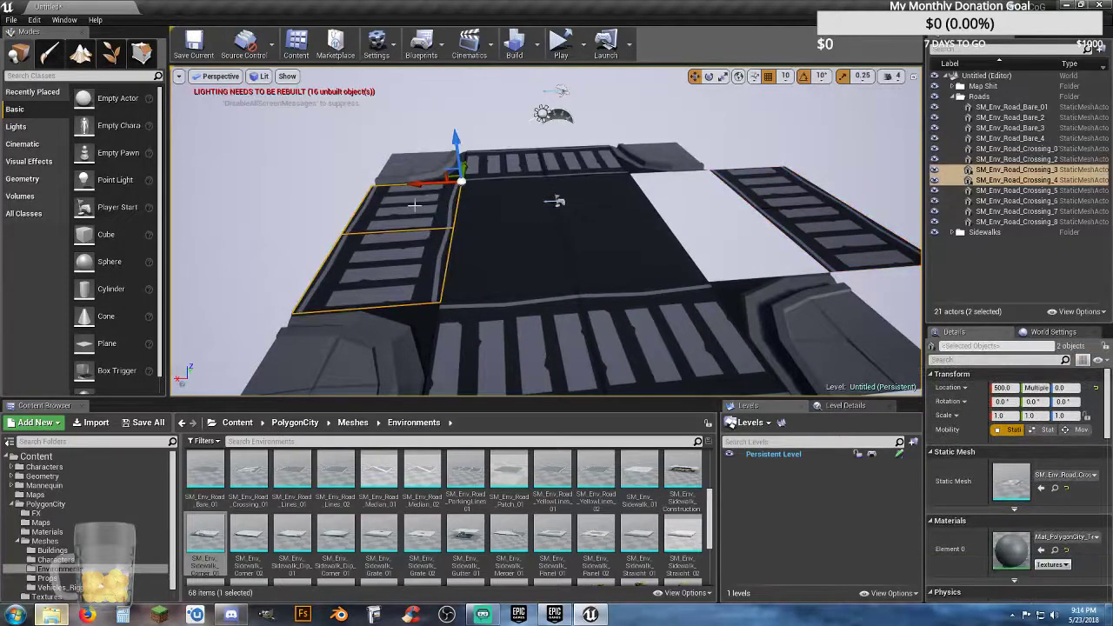
pyautogui.moveTo(411, 248); pyautogui.dragTo(396, 226, button='right')
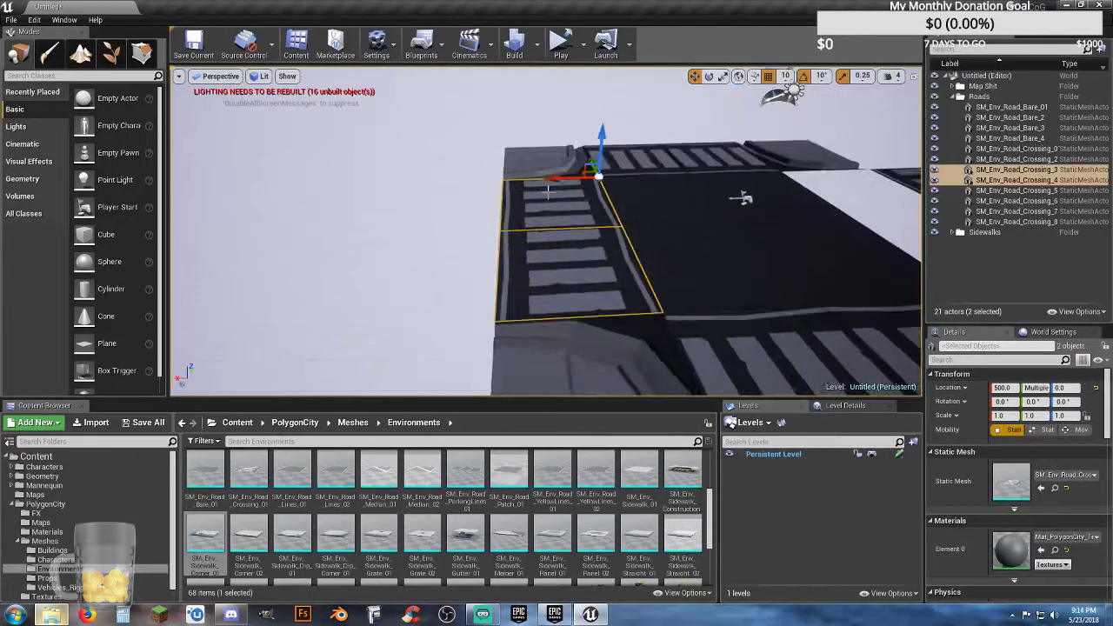
pyautogui.moveTo(555, 179); pyautogui.dragTo(455, 185)
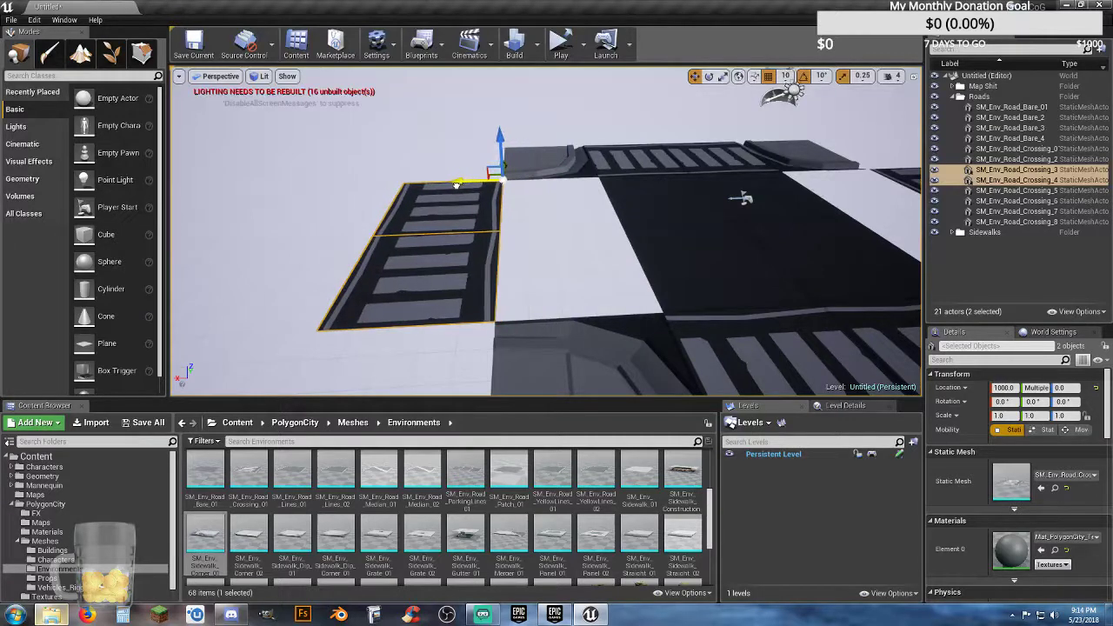
# Step: Move SM_Env_Road_Crossing_7 and SM_Env_Road_Crossing_8 outward along Y by one tile, away from the intersection's centre
pyautogui.moveTo(533, 231); pyautogui.dragTo(791, 259, button='right')
pyautogui.click(517, 244)
pyautogui.keyDown('ctrl'); pyautogui.click(522, 189); pyautogui.keyUp('ctrl')
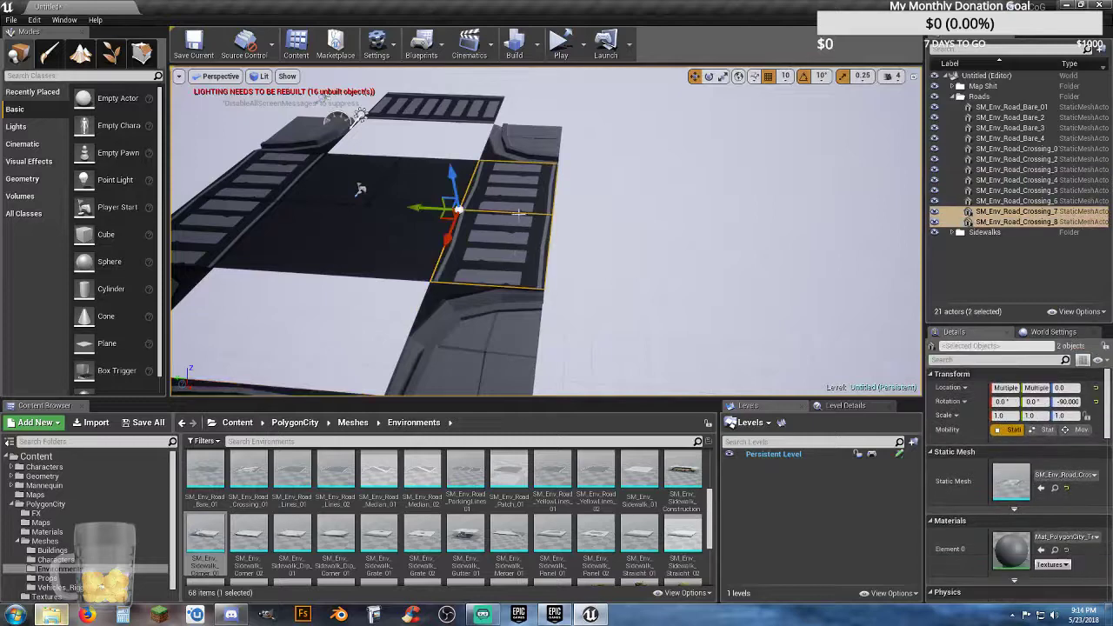
pyautogui.press('f')
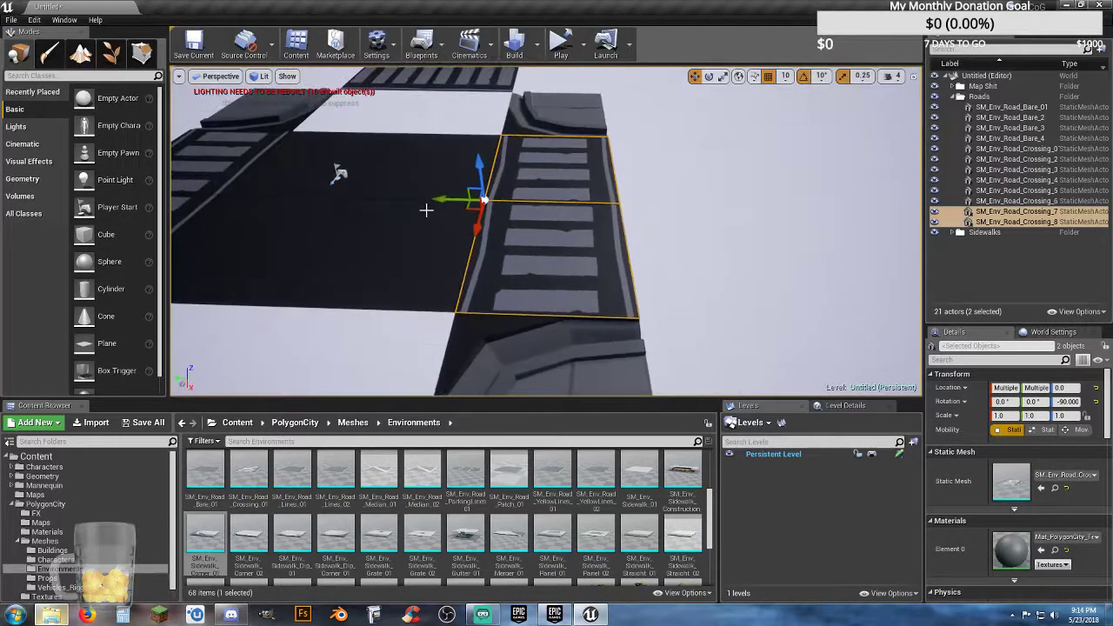
pyautogui.moveTo(439, 201); pyautogui.dragTo(575, 218)
# Step: Move SM_Env_Road_Crossing_5 and SM_Env_Road_Crossing_6 outward along Y, aligning their inner edge with the outer edges of the sidewalk corners
pyautogui.moveTo(531, 257); pyautogui.dragTo(396, 216, button='right')
pyautogui.click(511, 303)
pyautogui.keyDown('ctrl'); pyautogui.click(524, 244); pyautogui.keyUp('ctrl')
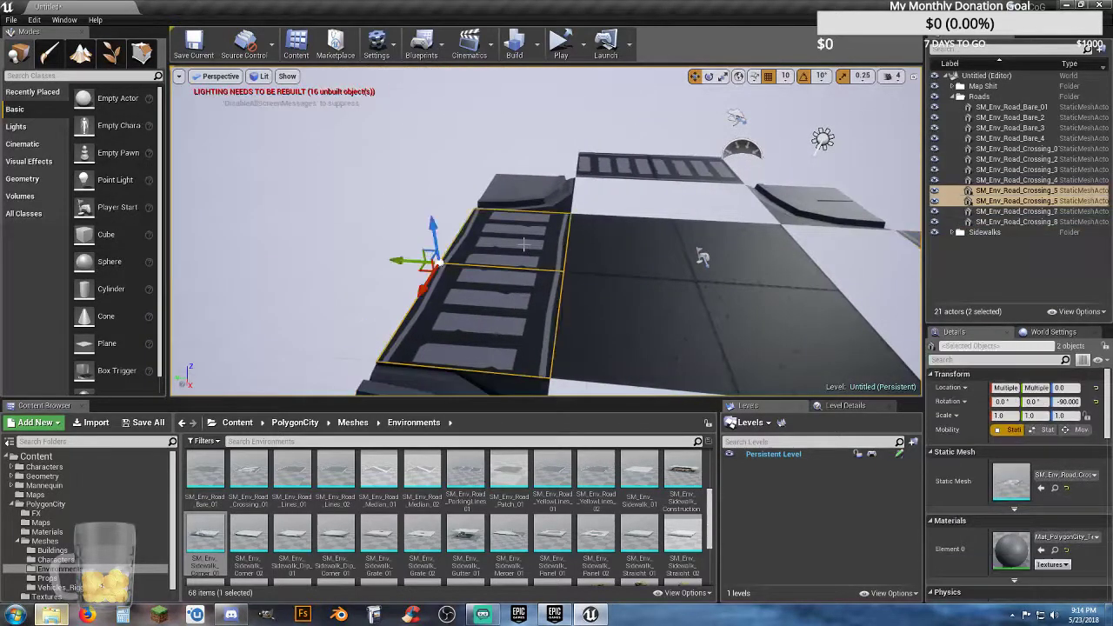
pyautogui.moveTo(403, 259); pyautogui.dragTo(287, 249)
pyautogui.press('a')
pyautogui.moveTo(372, 275)
pyautogui.mouseDown(button='right')
pyautogui.moveTo(383, 277)
pyautogui.moveTo(370, 284)
pyautogui.moveTo(373, 275)
pyautogui.mouseUp(button='right')
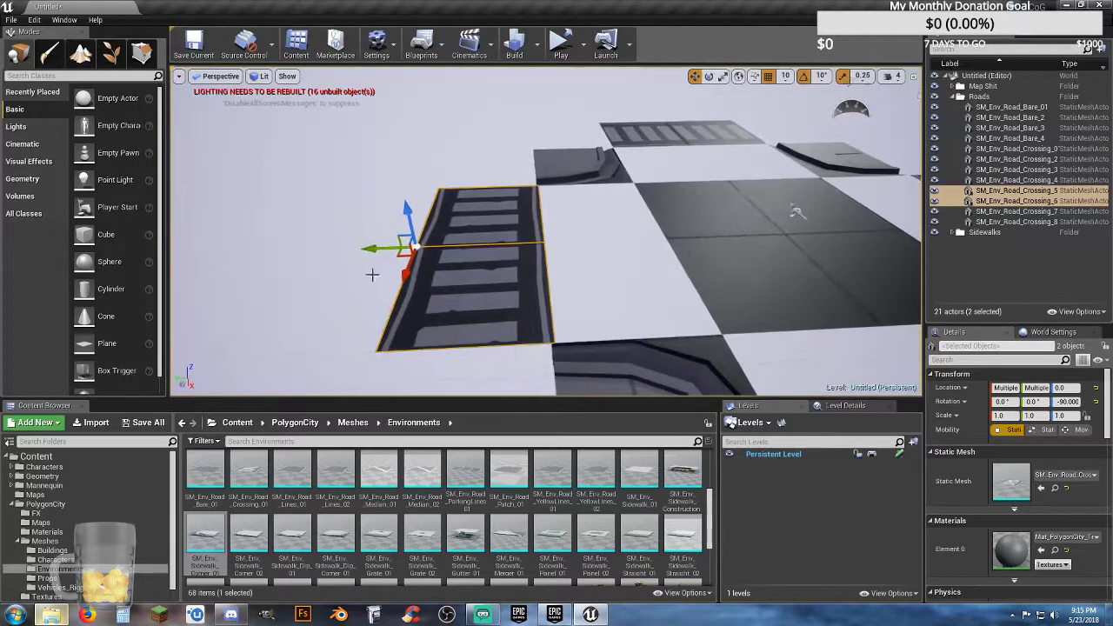
pyautogui.moveTo(388, 249); pyautogui.dragTo(385, 249)
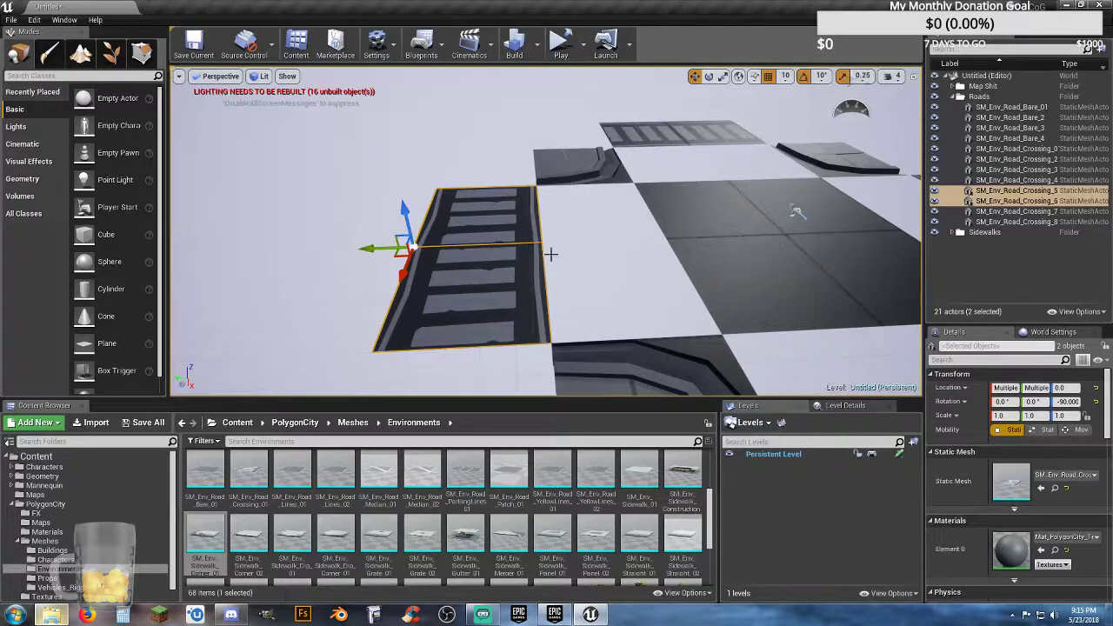
# Step: Duplicate the centre road tiles SM_Env_Road_Bare_01 and SM_Env_Road_Bare_3 and move the copies to Y -500, filling the gap before the crossing
pyautogui.press('d')
pyautogui.moveTo(573, 249)
pyautogui.mouseDown(button='right')
pyautogui.moveTo(505, 248)
pyautogui.moveTo(572, 231)
pyautogui.mouseUp(button='right')
pyautogui.press('s')
pyautogui.click(515, 196)
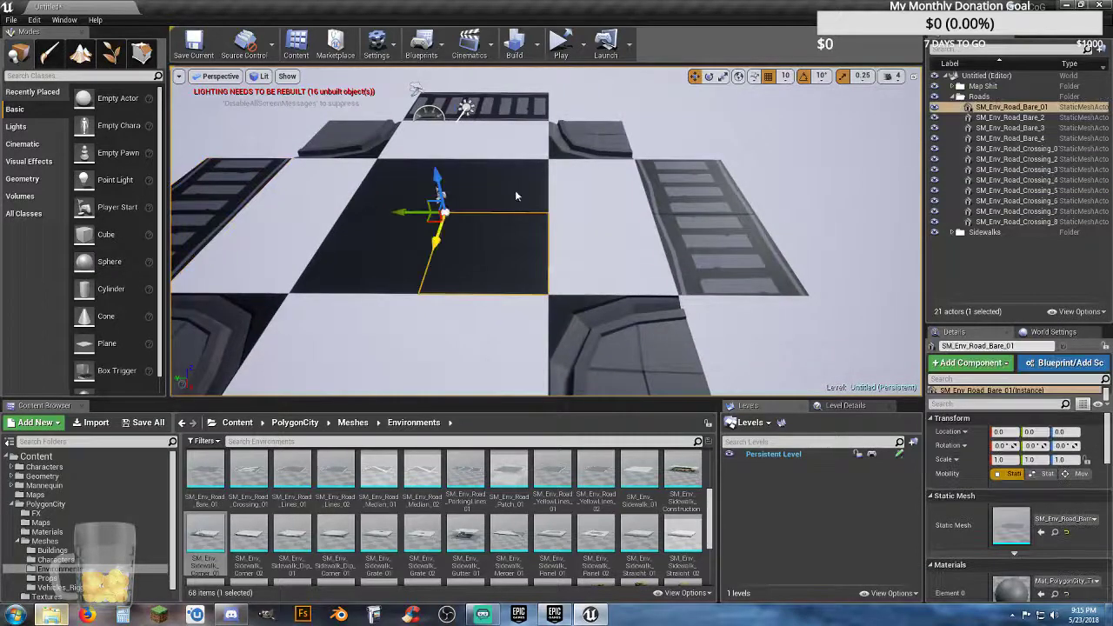
pyautogui.keyDown('ctrl'); pyautogui.click(515, 197); pyautogui.keyUp('ctrl')
pyautogui.hotkey('ctrl', 'w')
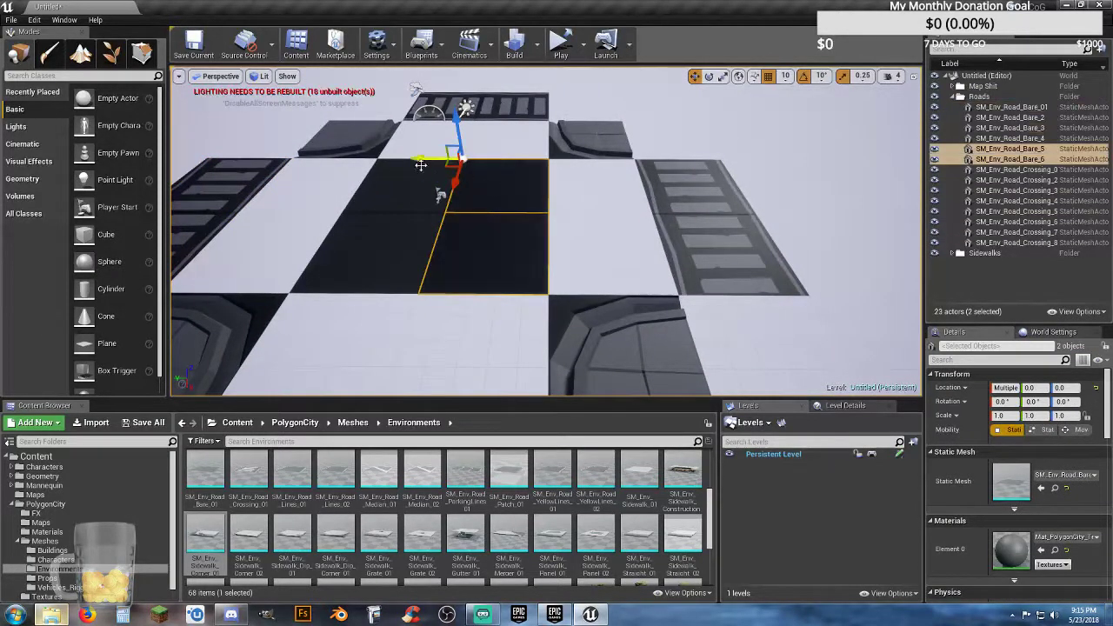
pyautogui.moveTo(421, 165); pyautogui.dragTo(507, 177)
# Step: Duplicate SM_Env_Road_Bare_2 and SM_Env_Road_Bare_4 and move the copies to Y 1000 to fill the gap beside the opposite crossing
pyautogui.press('a')
pyautogui.moveTo(506, 211); pyautogui.dragTo(502, 211, button='right')
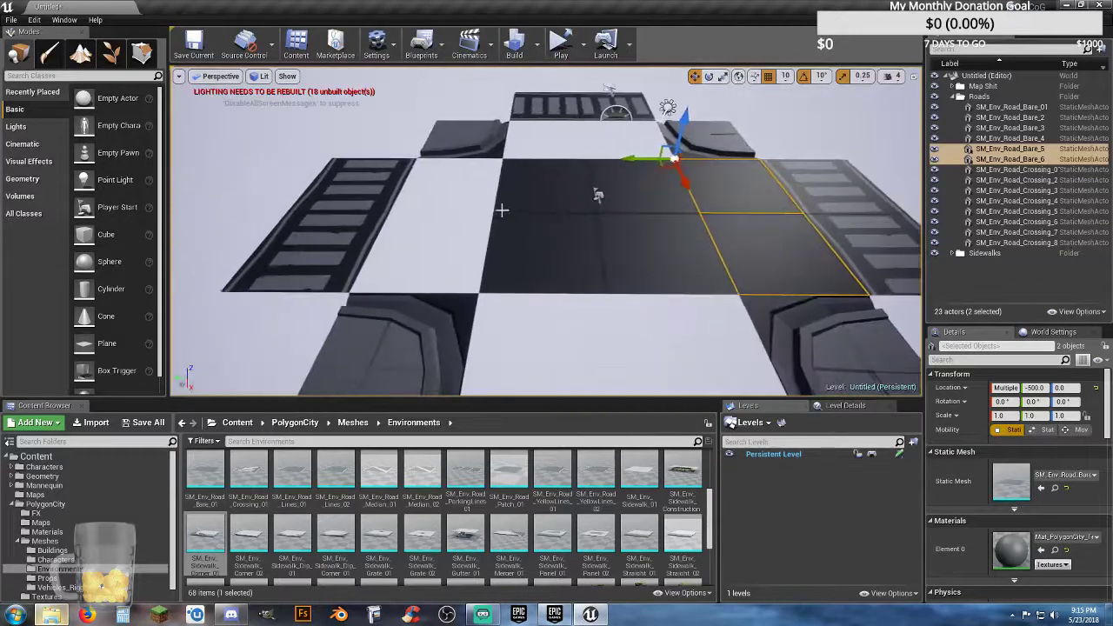
pyautogui.click(520, 201)
pyautogui.keyDown('ctrl'); pyautogui.click(522, 223); pyautogui.keyUp('ctrl')
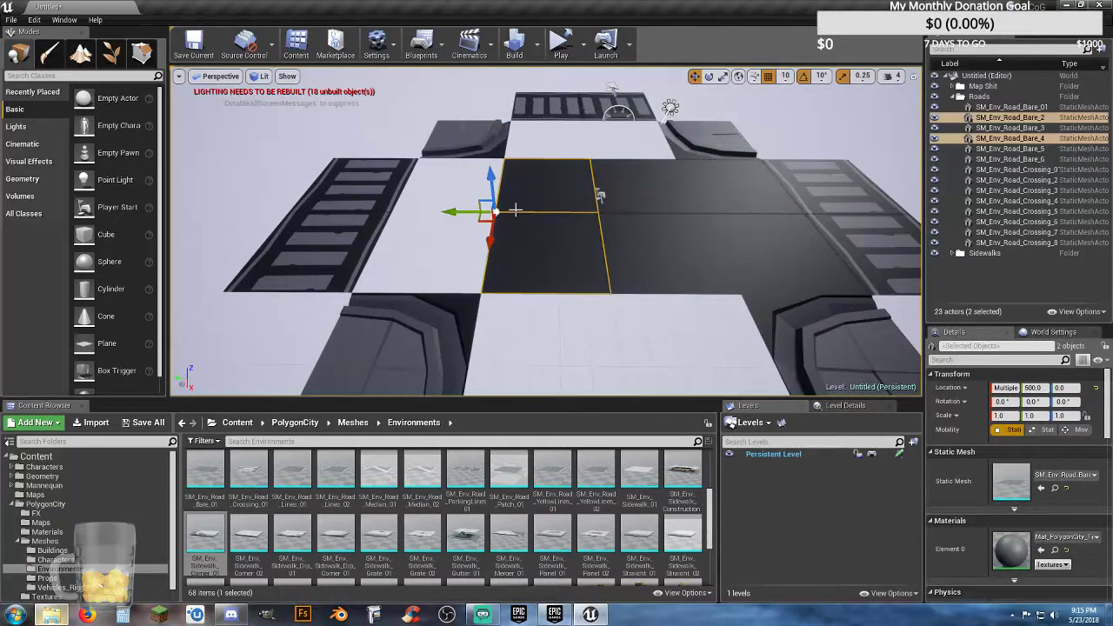
pyautogui.hotkey('ctrl', 'w')
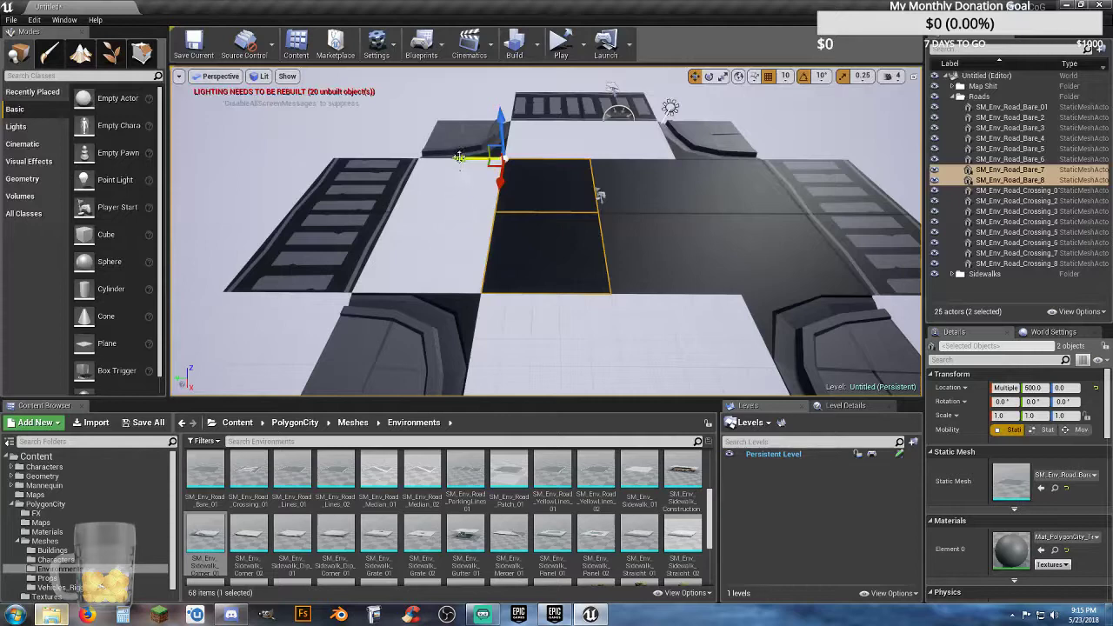
pyautogui.moveTo(460, 157); pyautogui.dragTo(372, 152)
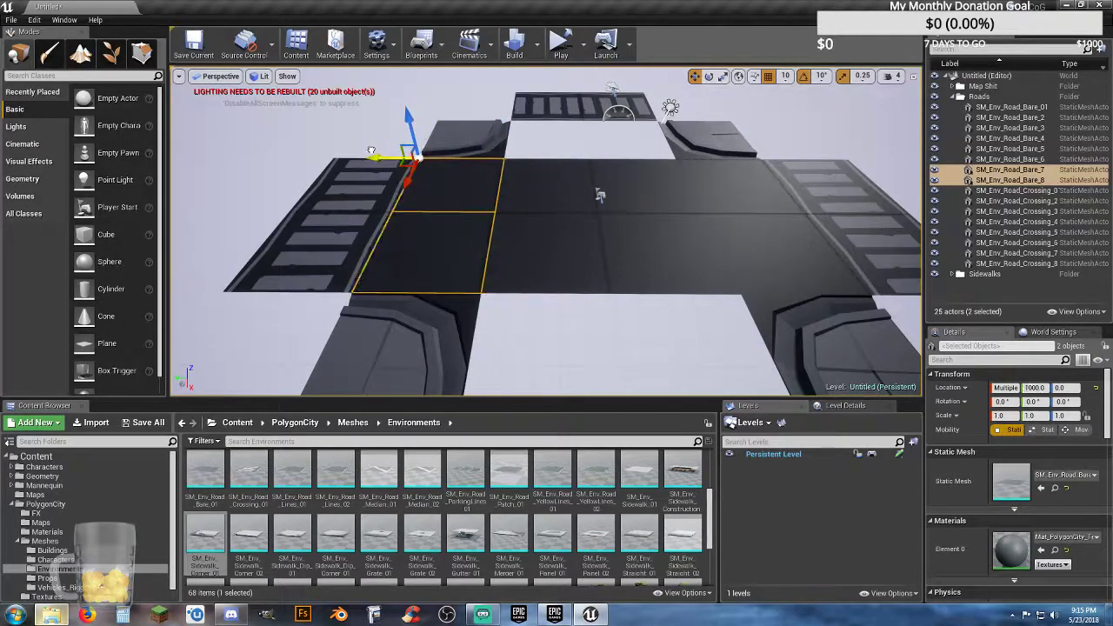
# Step: Duplicate SM_Env_Road_Bare_2 and its neighbour SM_Env_Road_Bare_01, and move the copies to X 500 beside the positive X crossing
pyautogui.press('a')
pyautogui.moveTo(456, 229); pyautogui.dragTo(629, 230, button='right')
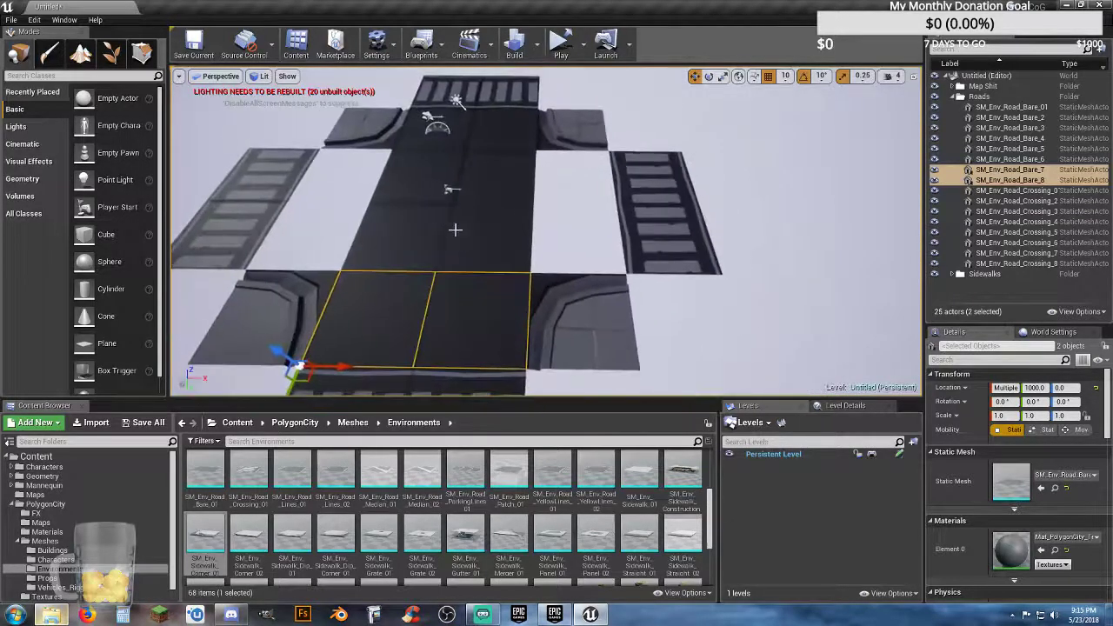
pyautogui.click(456, 229)
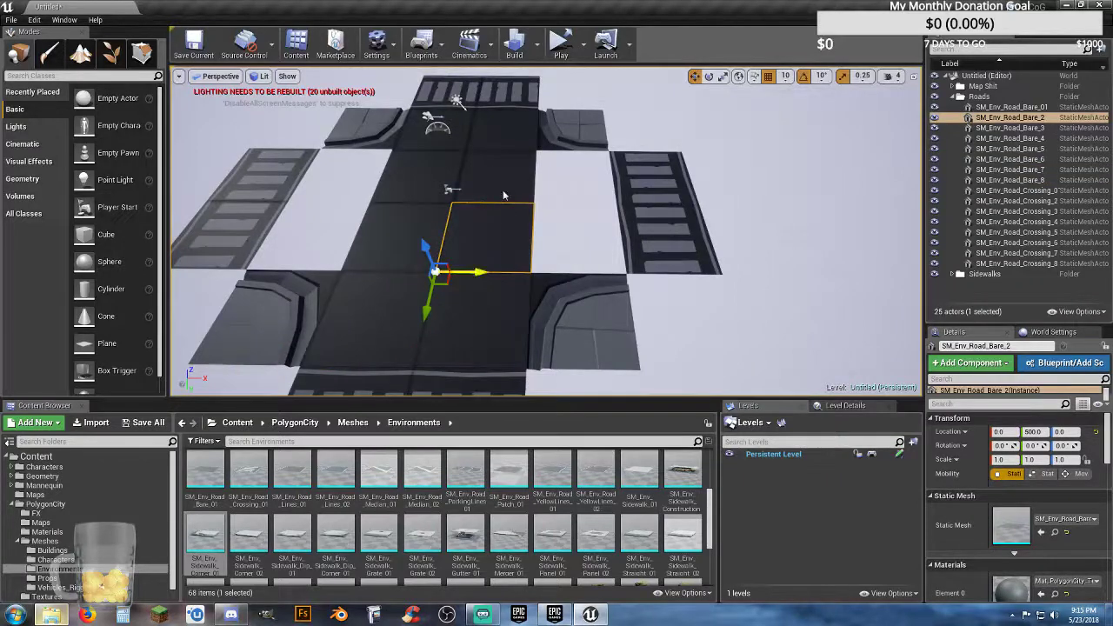
pyautogui.keyDown('ctrl'); pyautogui.click(502, 194); pyautogui.keyUp('ctrl')
pyautogui.hotkey('ctrl', 'w')
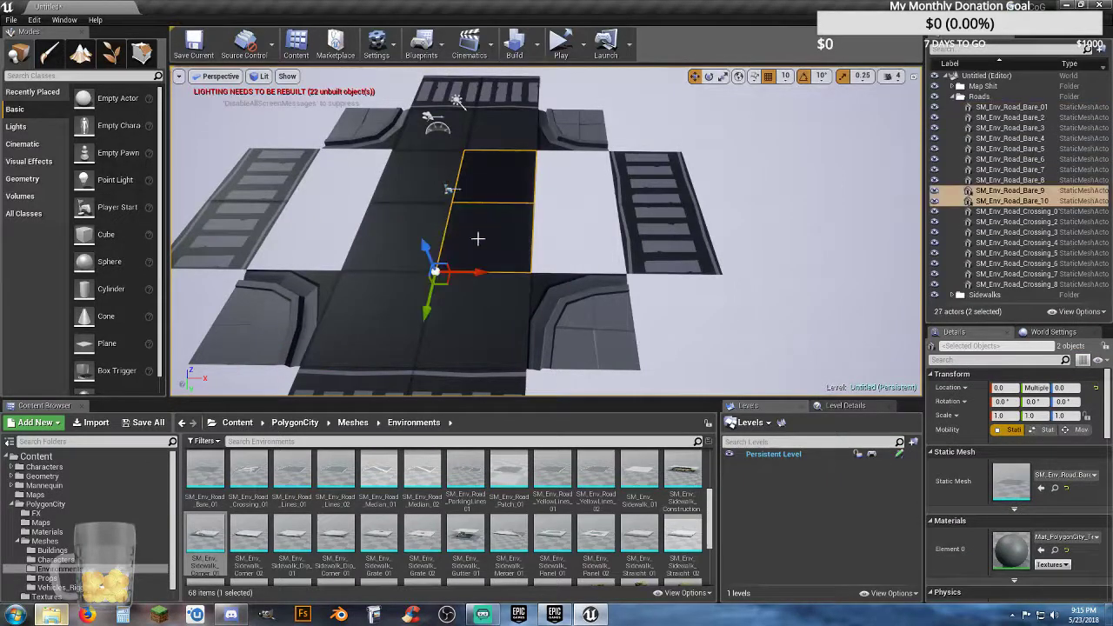
pyautogui.moveTo(483, 273); pyautogui.dragTo(519, 275)
pyautogui.moveTo(555, 280); pyautogui.dragTo(573, 284)
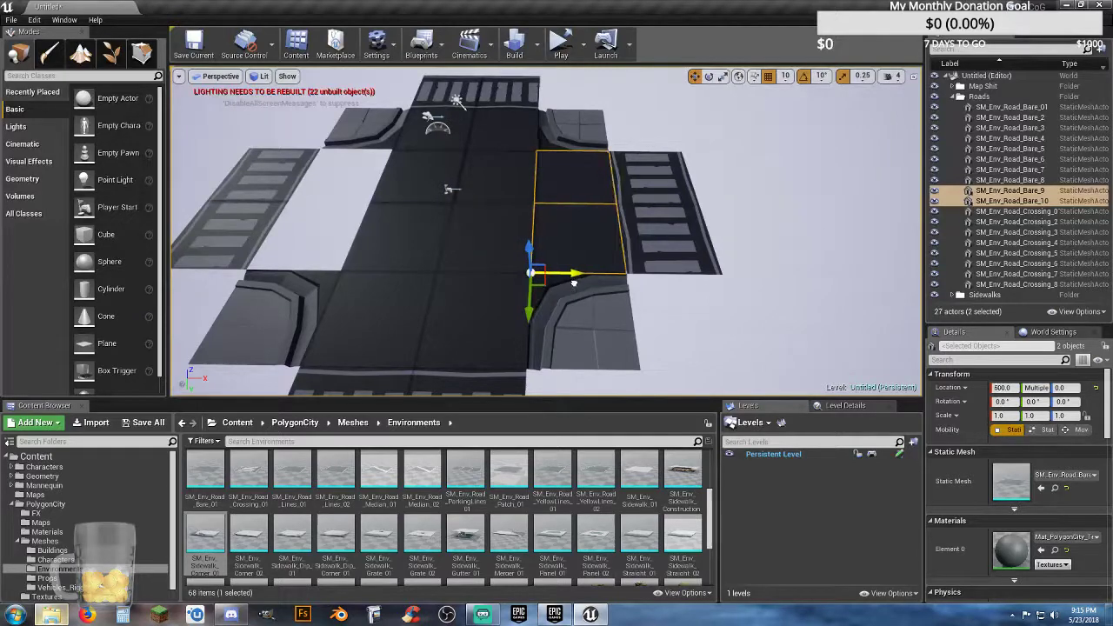
# Step: Duplicate SM_Env_Road_Bare_3 and SM_Env_Road_Bare_4 and move the copies to X -1000 to fill the last gap in the intersection
pyautogui.press('a')
pyautogui.moveTo(544, 288); pyautogui.dragTo(542, 288, button='right')
pyautogui.press('w')
pyautogui.click(553, 238)
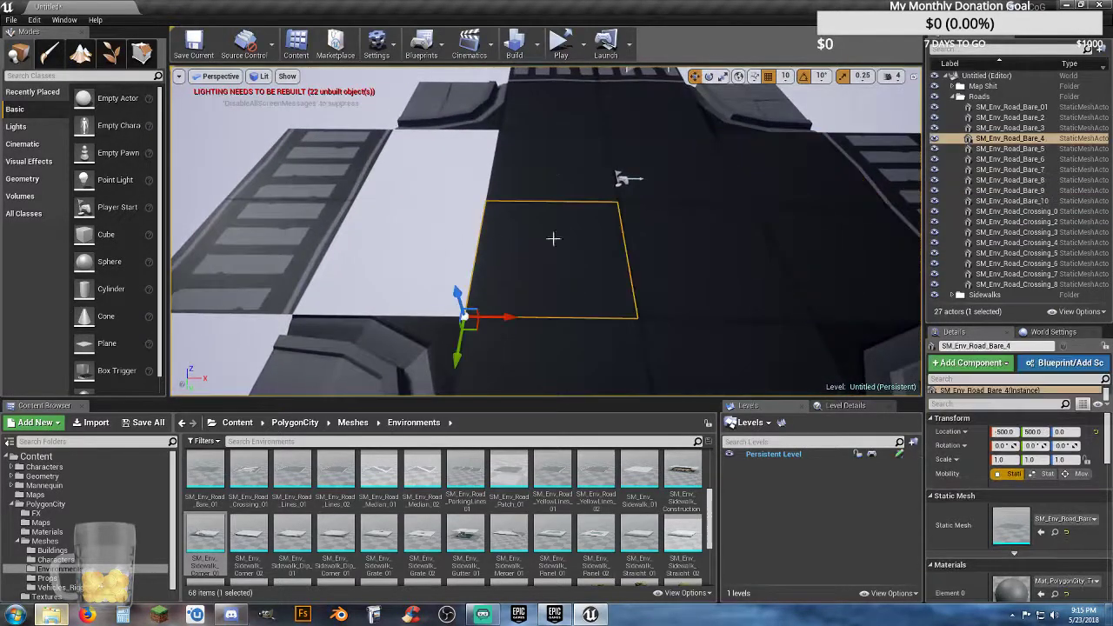
pyautogui.keyDown('ctrl'); pyautogui.click(542, 180); pyautogui.keyUp('ctrl')
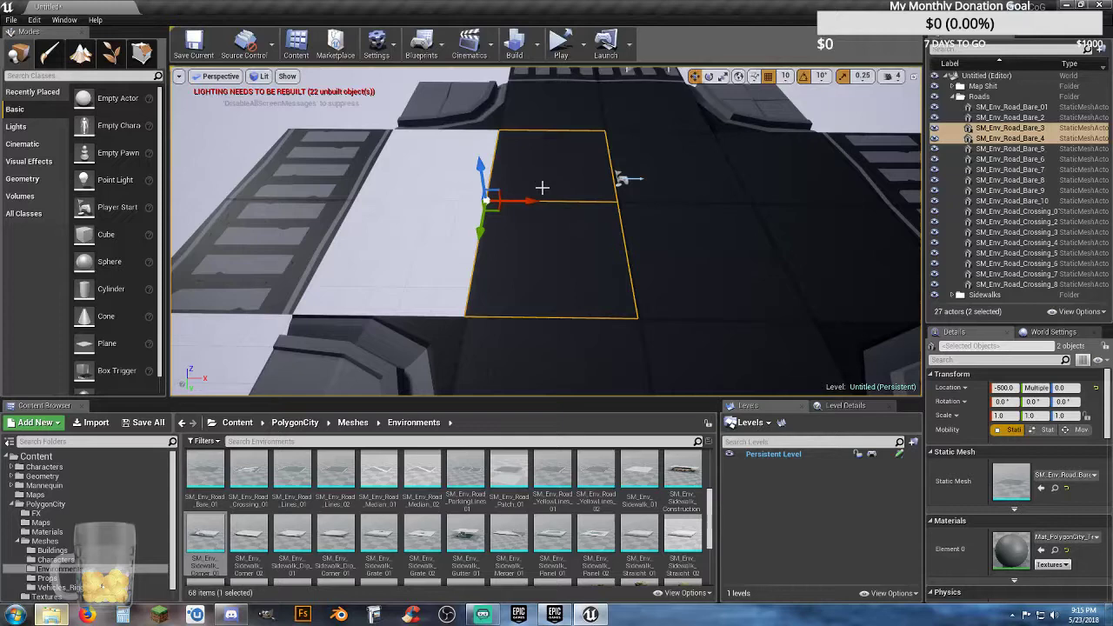
pyautogui.hotkey('ctrl', 'w')
pyautogui.moveTo(503, 316); pyautogui.dragTo(342, 306)
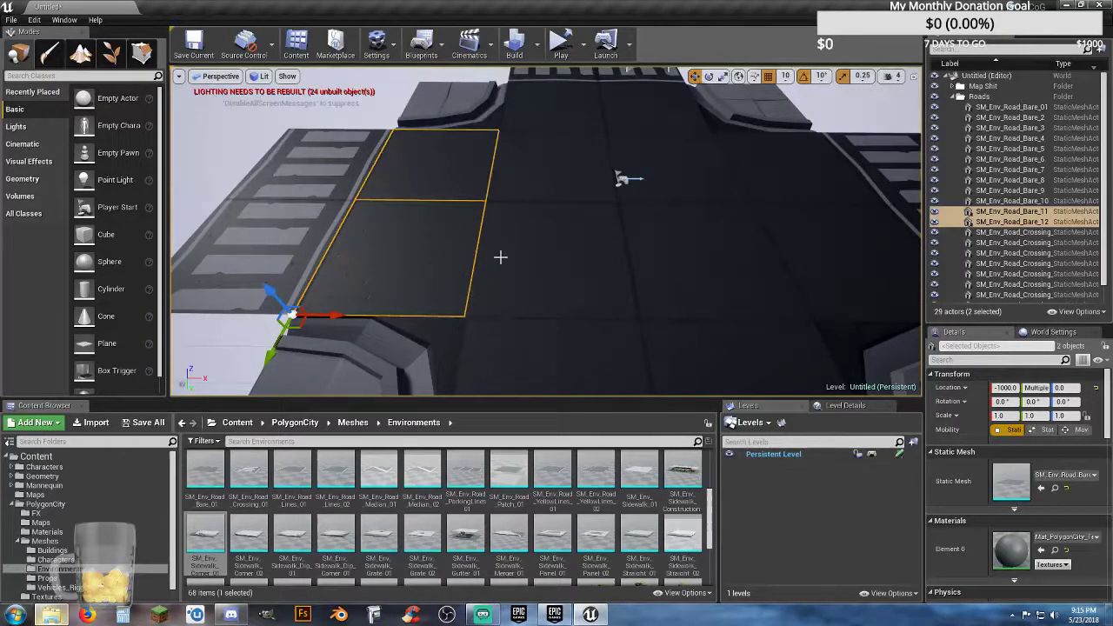
# Step: Place an SM_Env_Sidewalk_Dip_01 mesh beside the positive X crossing, against the sidewalk corner, at X 1000, Y -500
pyautogui.moveTo(501, 258)
pyautogui.mouseDown(button='right')
pyautogui.moveTo(565, 272)
pyautogui.moveTo(513, 273)
pyautogui.moveTo(501, 258)
pyautogui.mouseUp(button='right')
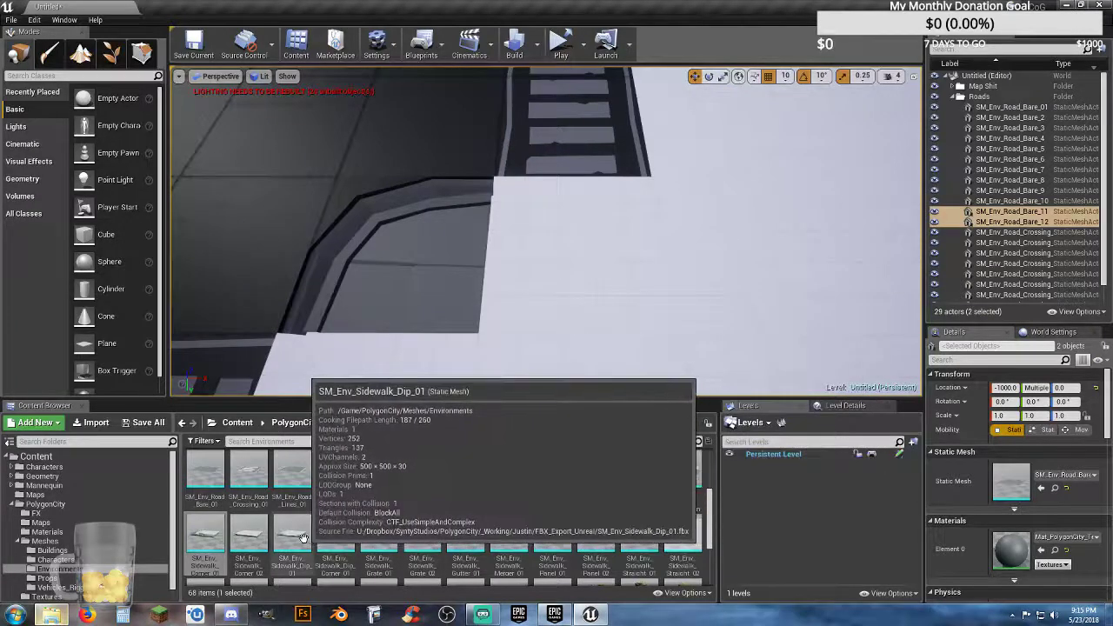
pyautogui.moveTo(310, 540); pyautogui.dragTo(520, 329)
pyautogui.moveTo(563, 311); pyautogui.dragTo(557, 298, button='right')
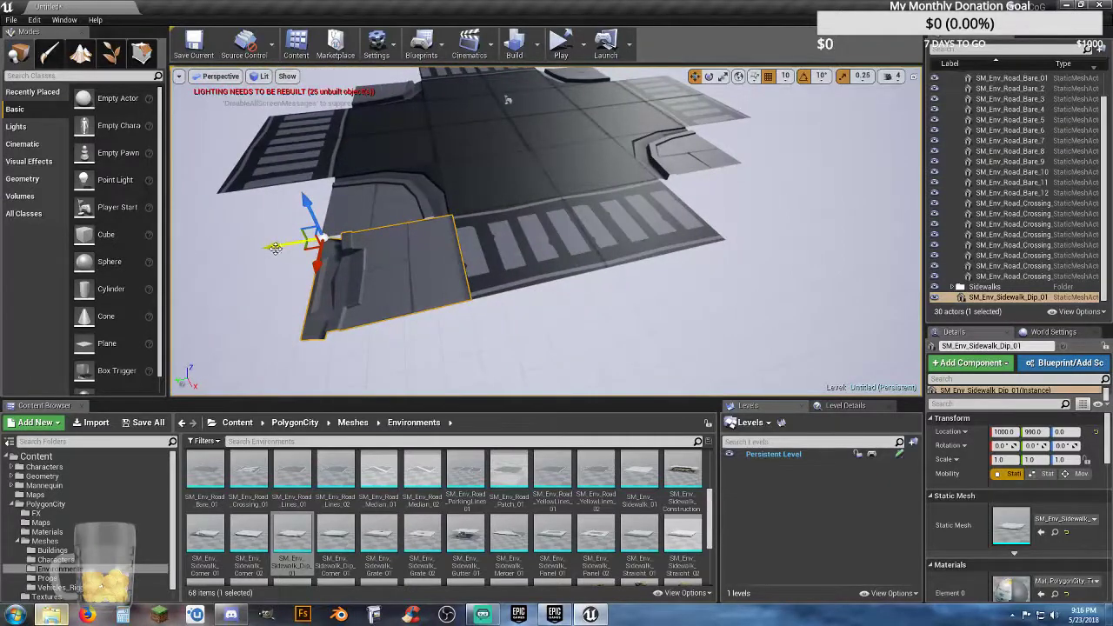
pyautogui.moveTo(276, 246); pyautogui.dragTo(621, 255)
pyautogui.press('w')
pyautogui.moveTo(636, 265); pyautogui.dragTo(592, 287, button='right')
pyautogui.scroll(-8, 408, 83)
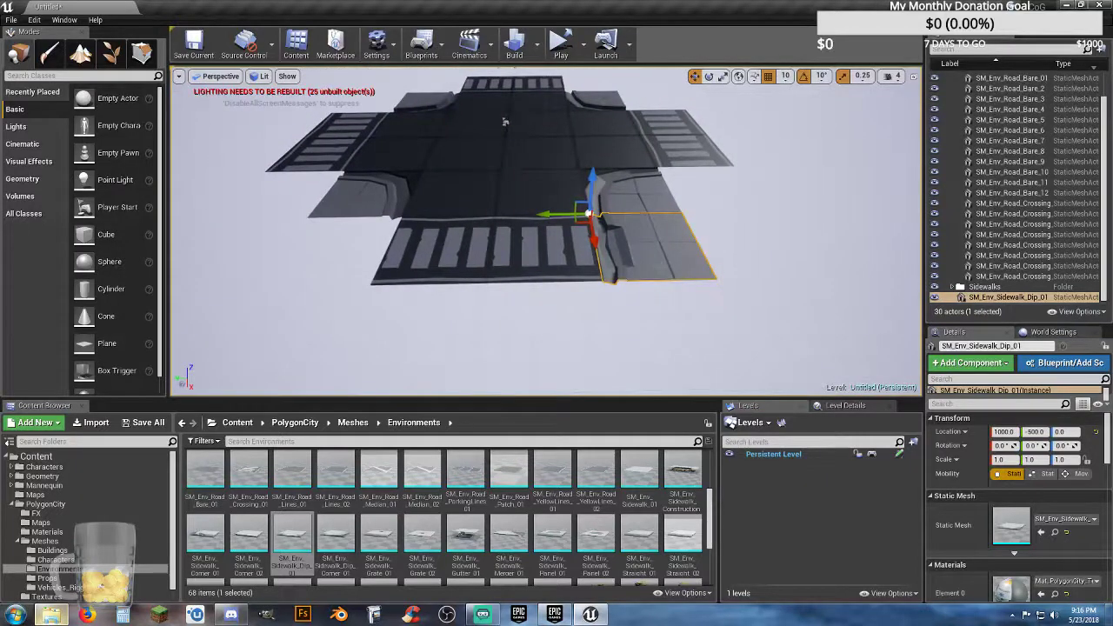
# Step: Duplicate the sidewalk dip, rotate the copy half a turn about Z, and move it to X 1500, Y 500 across the crossing
pyautogui.hotkey('ctrl', 'w')
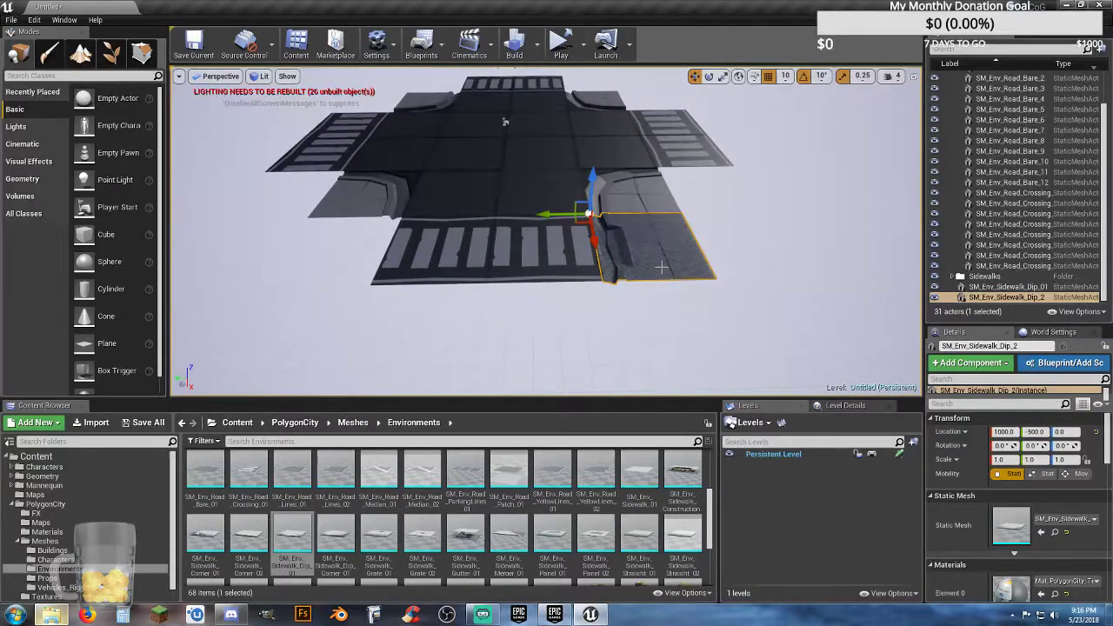
pyautogui.click(712, 80)
pyautogui.moveTo(572, 247); pyautogui.dragTo(454, 213)
pyautogui.click(695, 76)
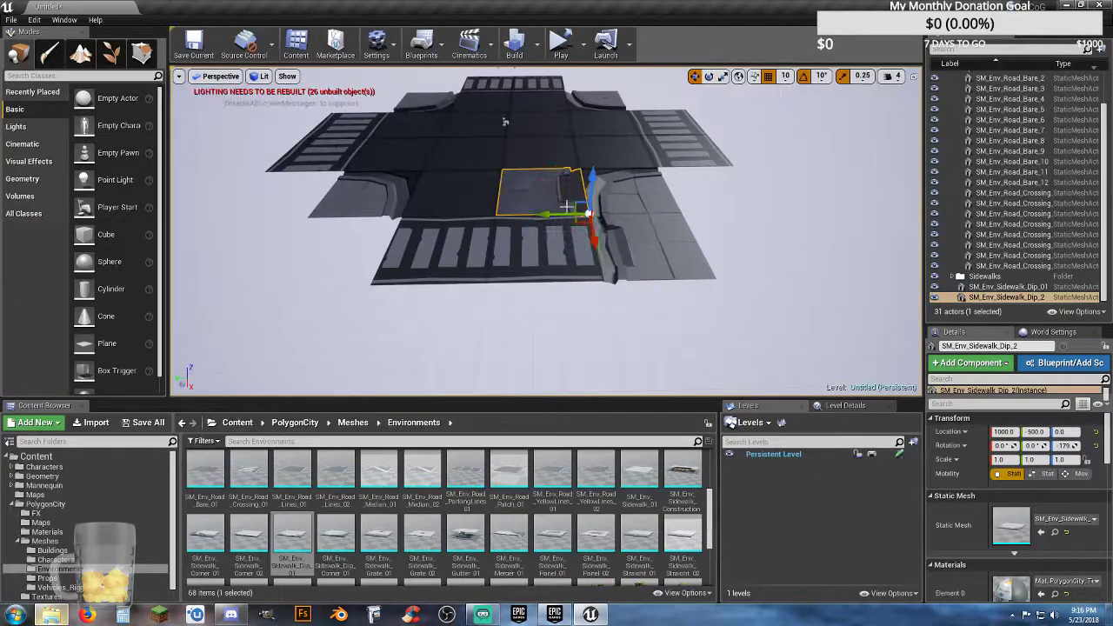
pyautogui.moveTo(595, 240); pyautogui.dragTo(604, 324)
pyautogui.moveTo(557, 281); pyautogui.dragTo(343, 283)
pyautogui.press('f')
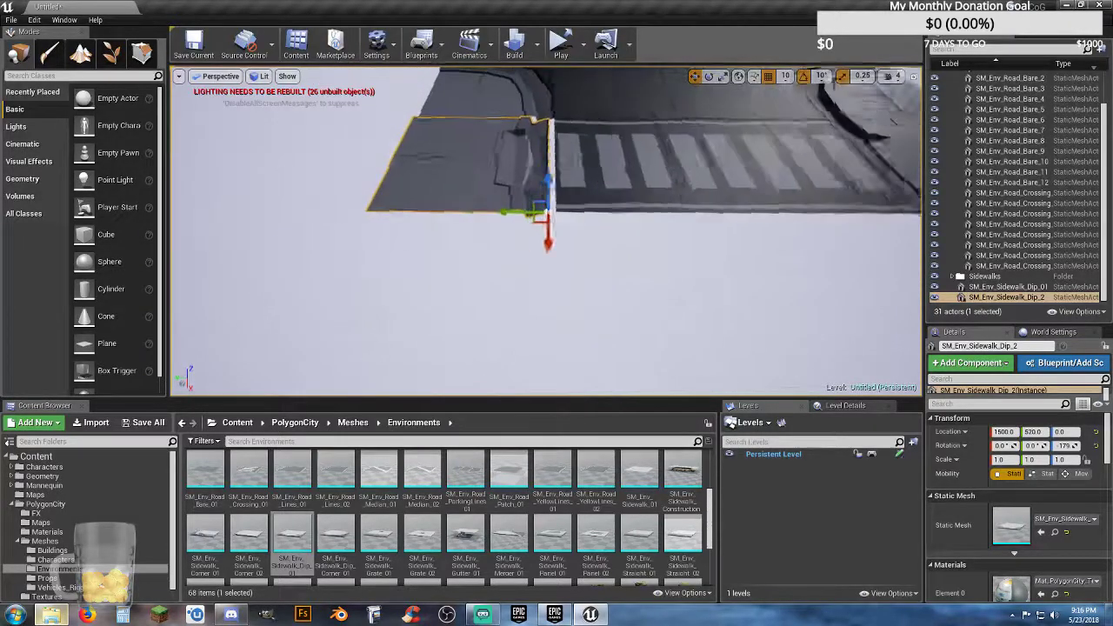
pyautogui.moveTo(534, 251); pyautogui.dragTo(552, 249)
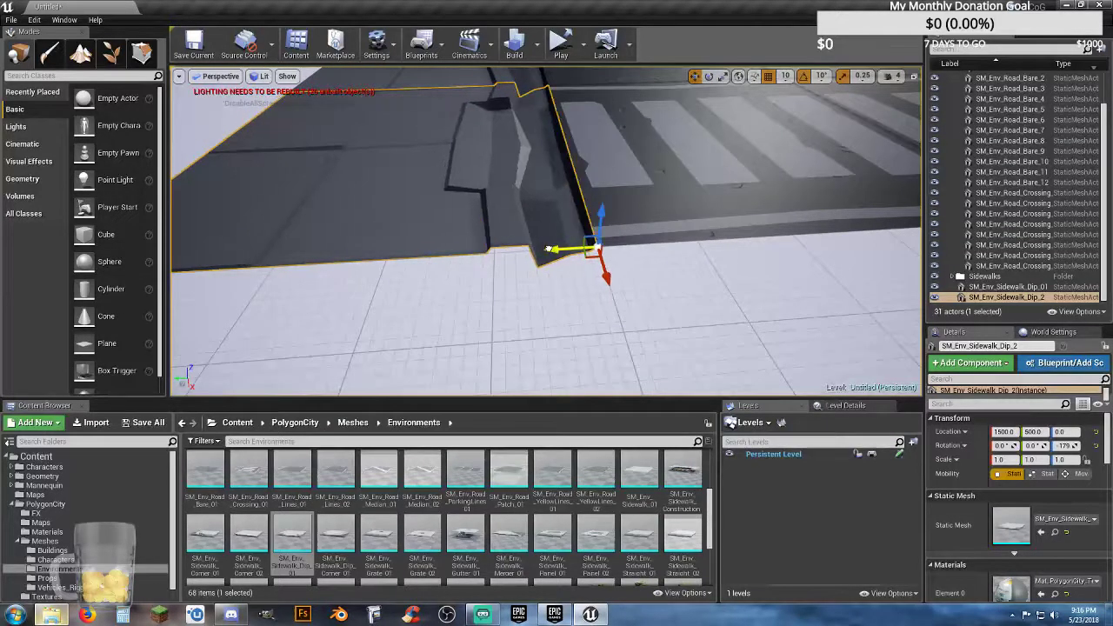
# Step: Duplicate both sidewalk dips at the positive X crossing and move the copies along X, flush with the sidewalk corners at the opposite crossing
pyautogui.moveTo(544, 281); pyautogui.dragTo(594, 287, button='right')
pyautogui.keyDown('ctrl'); pyautogui.click(622, 235); pyautogui.keyUp('ctrl')
pyautogui.hotkey('ctrl', 'w')
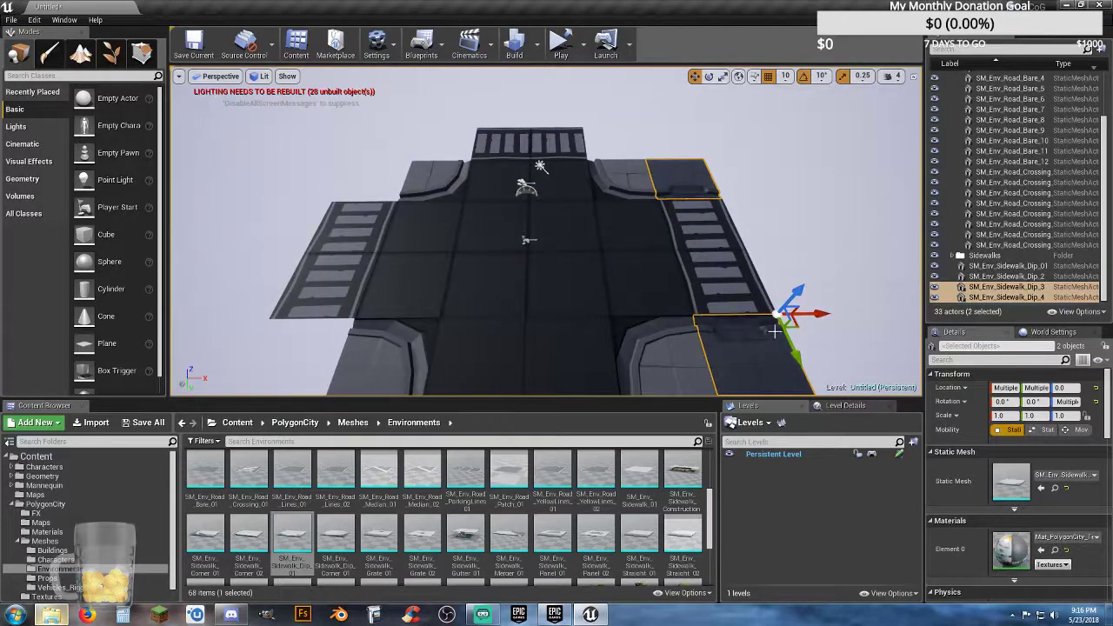
pyautogui.moveTo(807, 315); pyautogui.dragTo(395, 301)
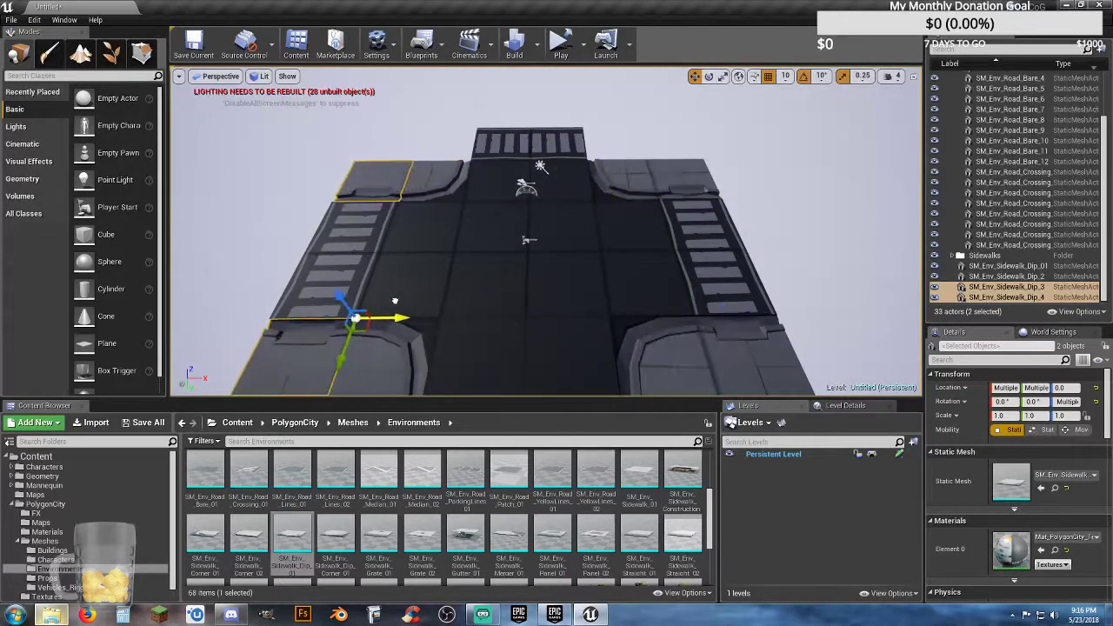
pyautogui.press('f')
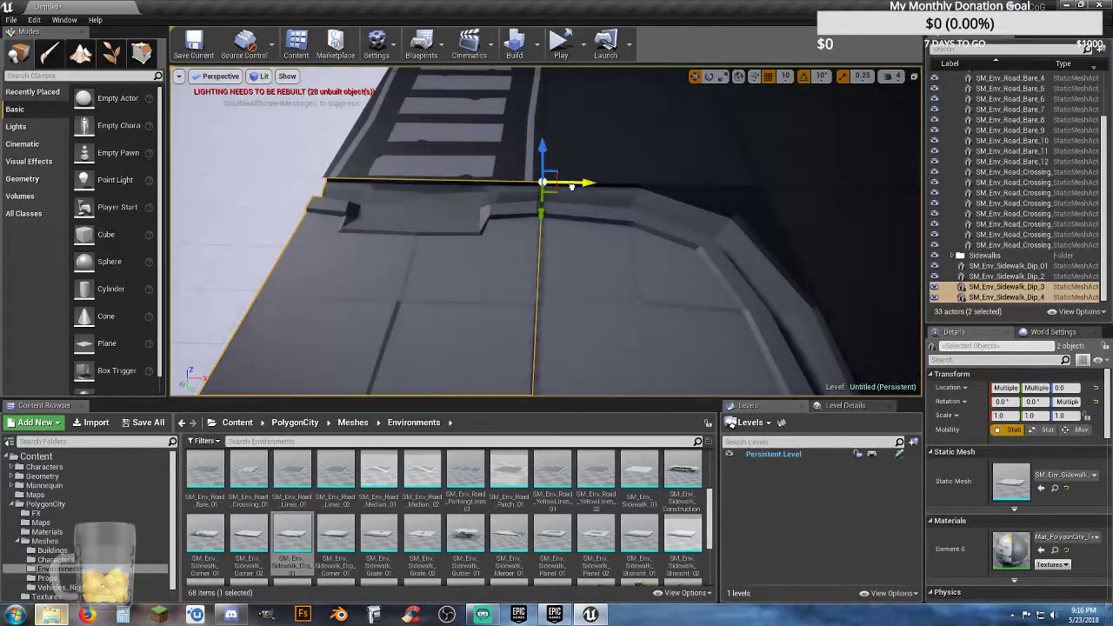
pyautogui.moveTo(572, 186); pyautogui.dragTo(562, 189)
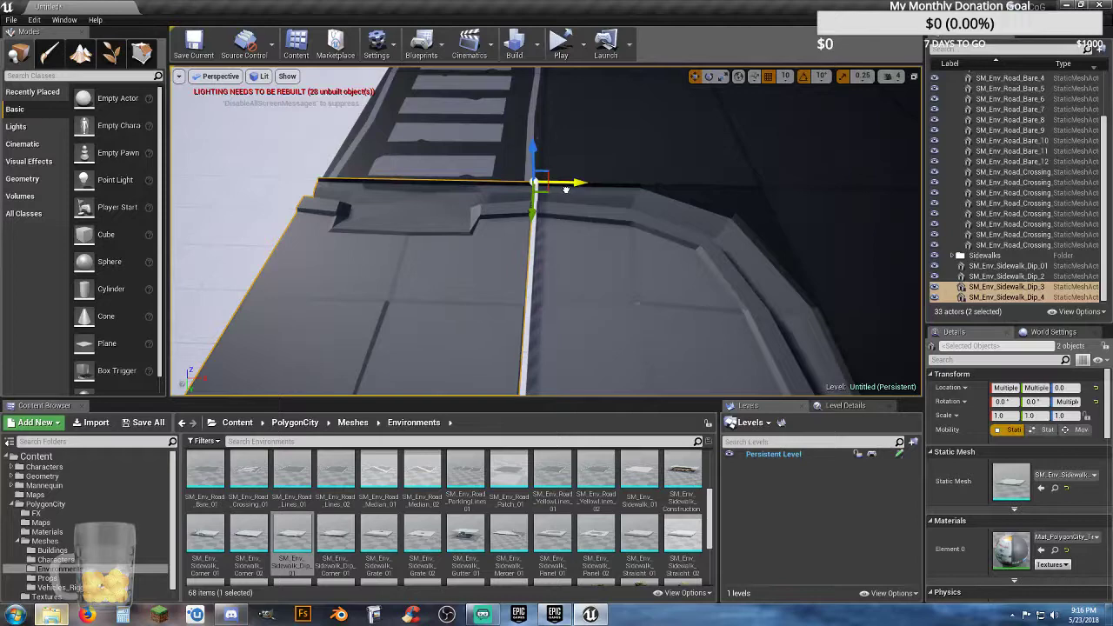
# Step: Duplicate all four sidewalk dips and rotate the copies a quarter turn about Z
pyautogui.scroll(-10, 624, 174)
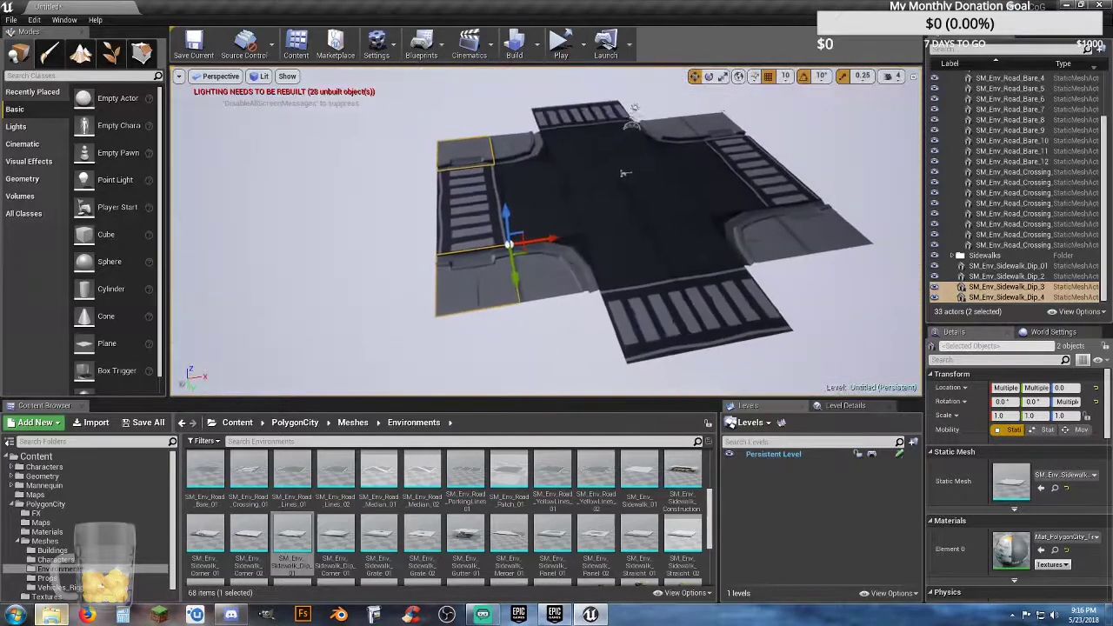
pyautogui.keyDown('ctrl'); pyautogui.click(705, 130); pyautogui.keyUp('ctrl')
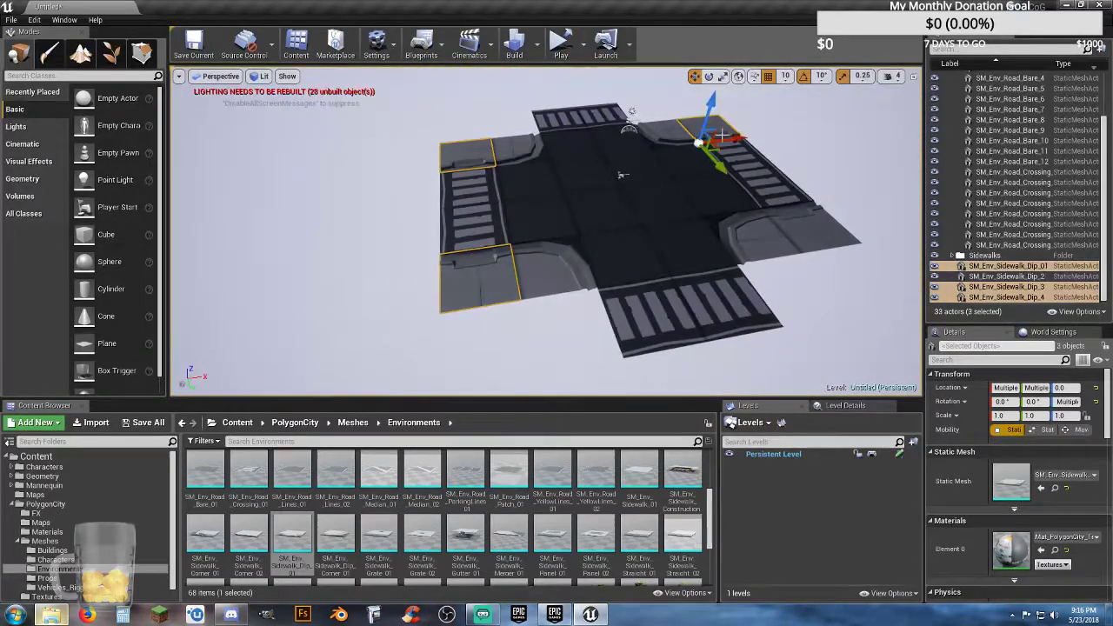
pyautogui.keyDown('ctrl'); pyautogui.click(810, 243); pyautogui.keyUp('ctrl')
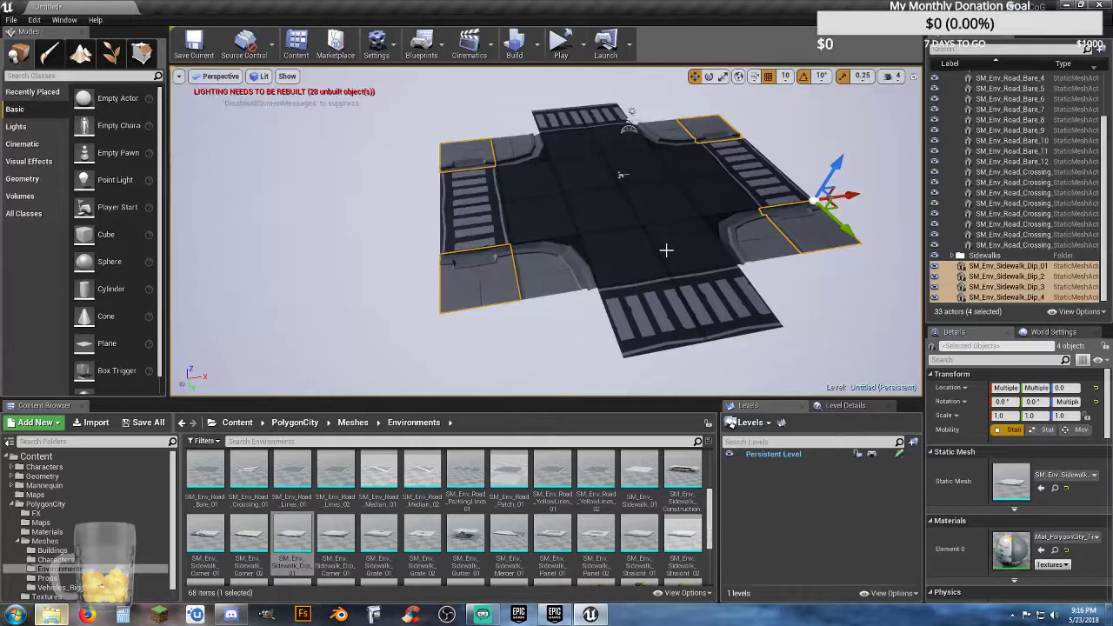
pyautogui.hotkey('ctrl', 'w')
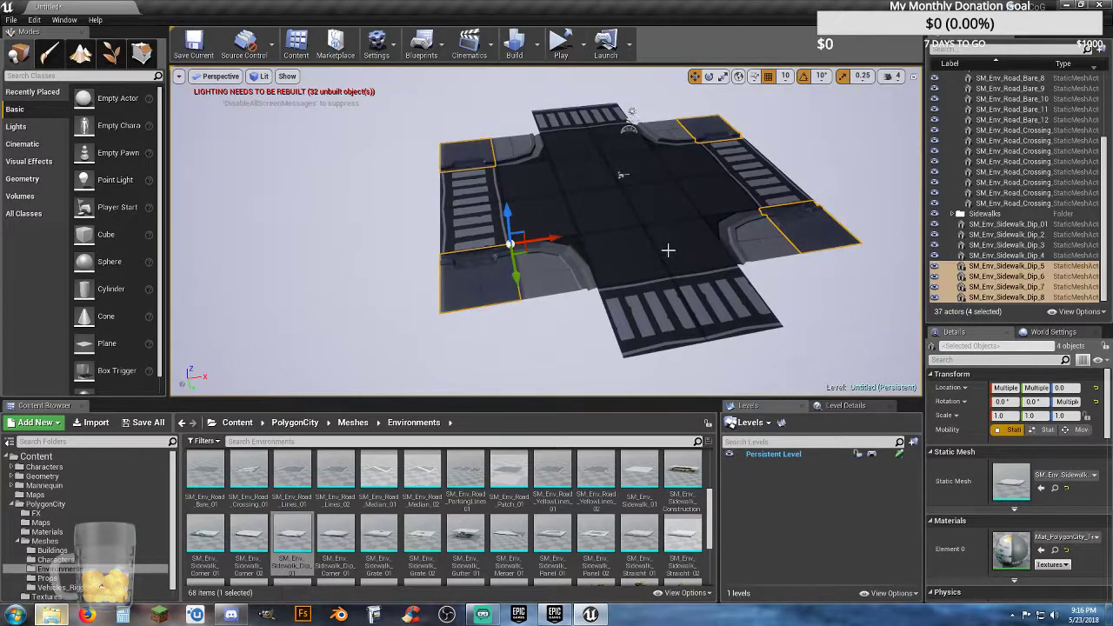
pyautogui.click(709, 77)
pyautogui.moveTo(480, 277); pyautogui.dragTo(446, 315)
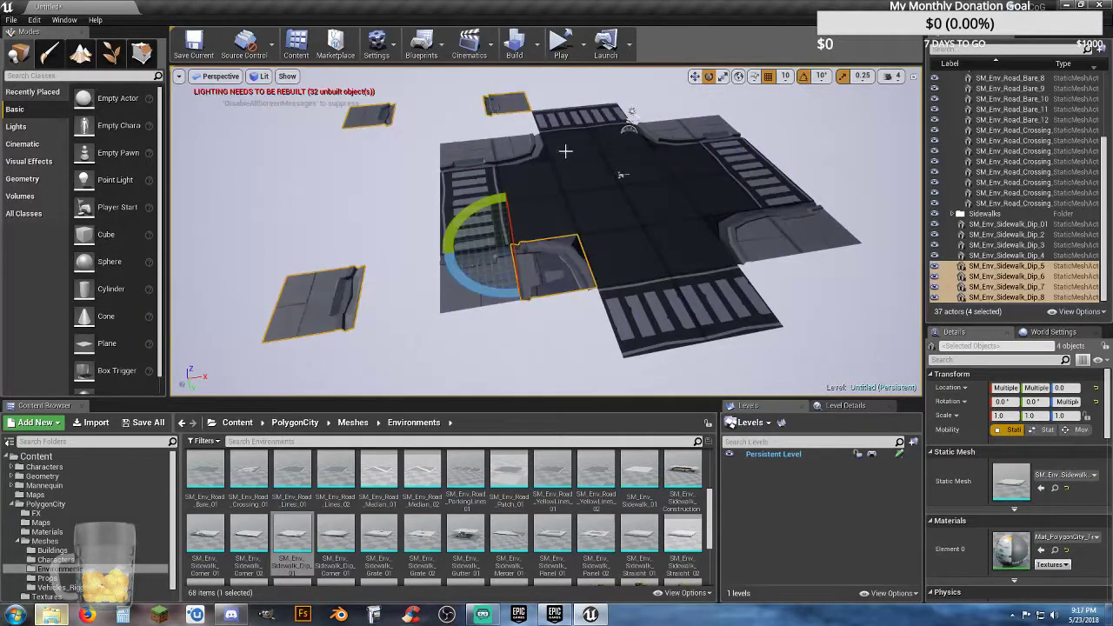
# Step: Move the four rotated dips against the sidewalk corners on both sides of the two Y-axis crossings
pyautogui.click(695, 77)
pyautogui.moveTo(541, 250); pyautogui.dragTo(744, 300)
pyautogui.moveTo(745, 299); pyautogui.dragTo(684, 314, button='right')
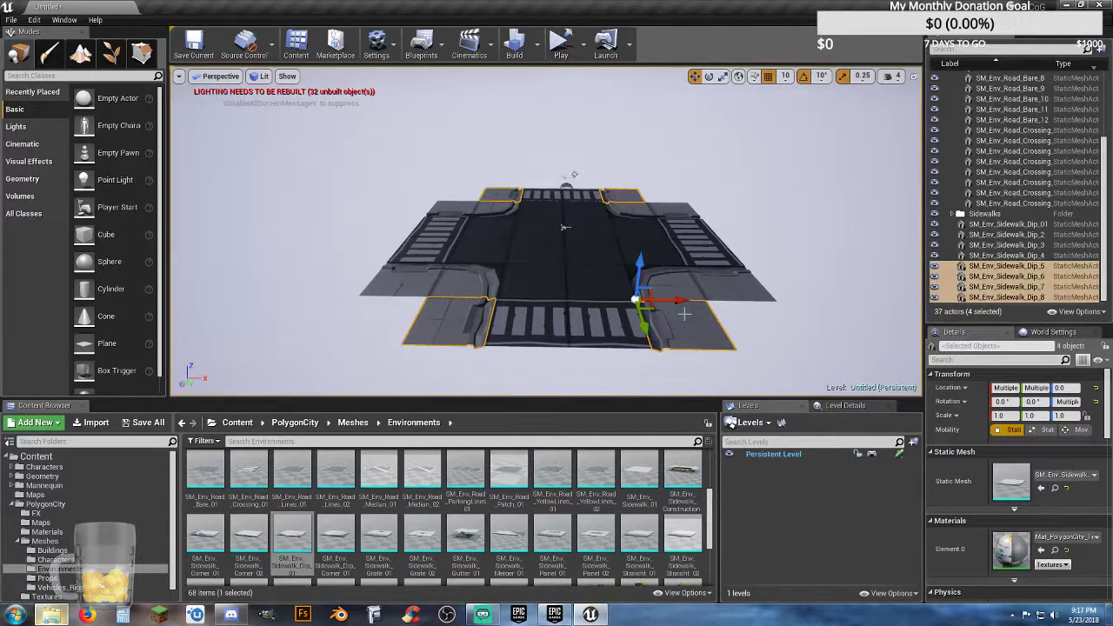
# Step: Inspect the sidewalk dips around the intersection and the outer edge of the positive X crossing
pyautogui.press('w')
pyautogui.moveTo(767, 261)
pyautogui.mouseDown(button='right')
pyautogui.moveTo(769, 221)
pyautogui.moveTo(787, 248)
pyautogui.moveTo(755, 283)
pyautogui.moveTo(766, 277)
pyautogui.mouseUp(button='right')
pyautogui.press('s')
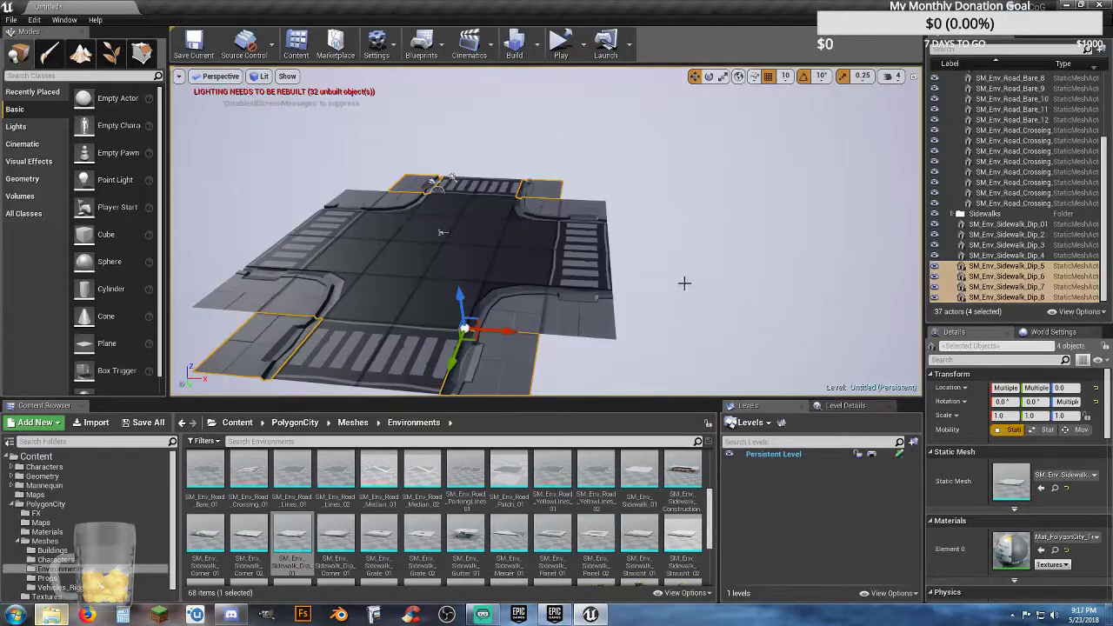
pyautogui.press('w')
pyautogui.press('d')
pyautogui.moveTo(685, 283)
pyautogui.mouseDown(button='right')
pyautogui.moveTo(682, 308)
pyautogui.moveTo(719, 312)
pyautogui.moveTo(684, 283)
pyautogui.mouseUp(button='right')
pyautogui.press('s')
pyautogui.press('a')
pyautogui.press('w')
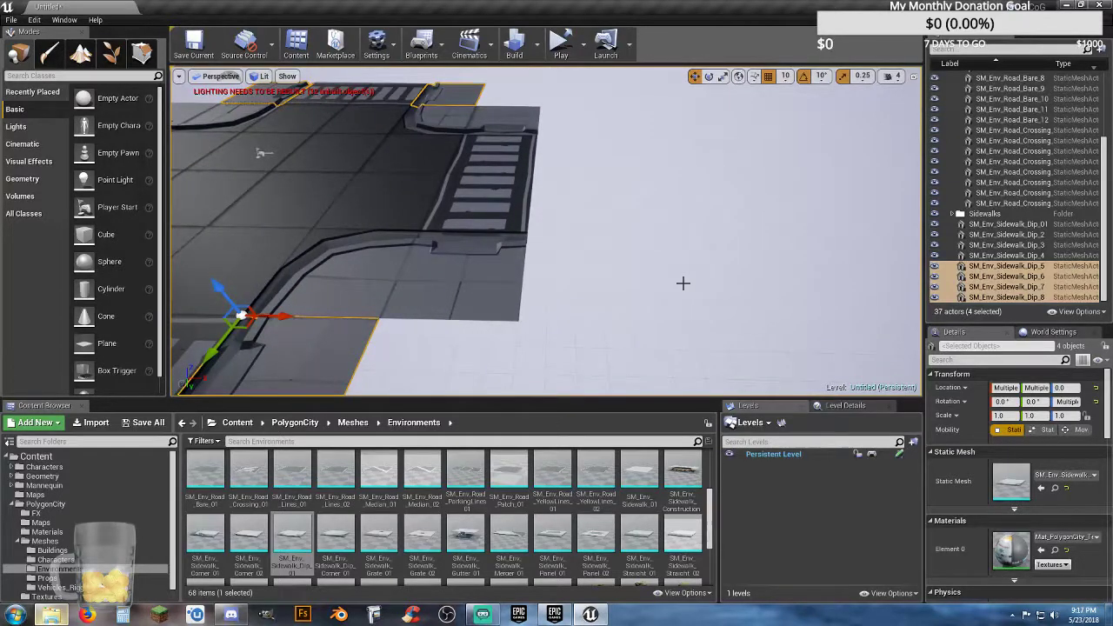
pyautogui.press('w')
pyautogui.moveTo(601, 255); pyautogui.dragTo(600, 255, button='right')
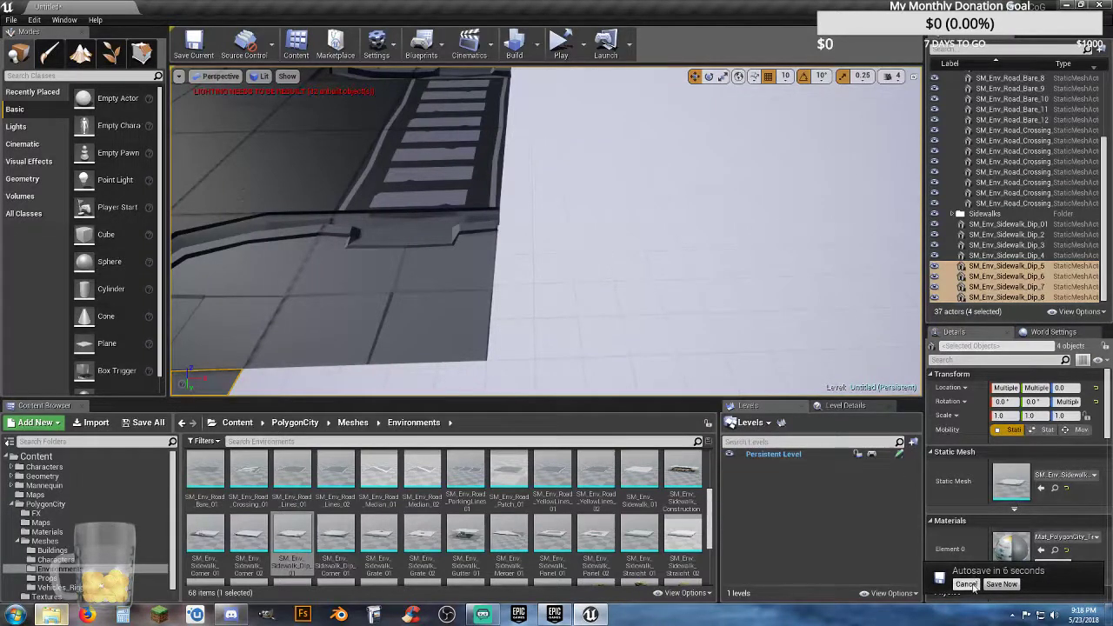
# Step: Disable AutoSave in the Editor Preferences
pyautogui.click(39, 19)
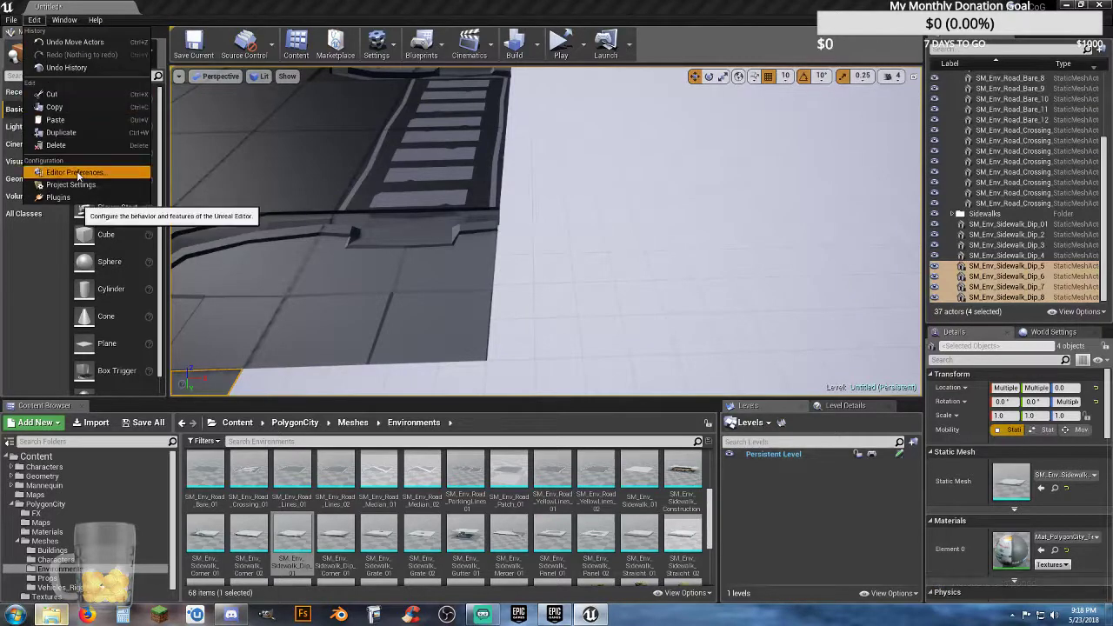
pyautogui.click(148, 177)
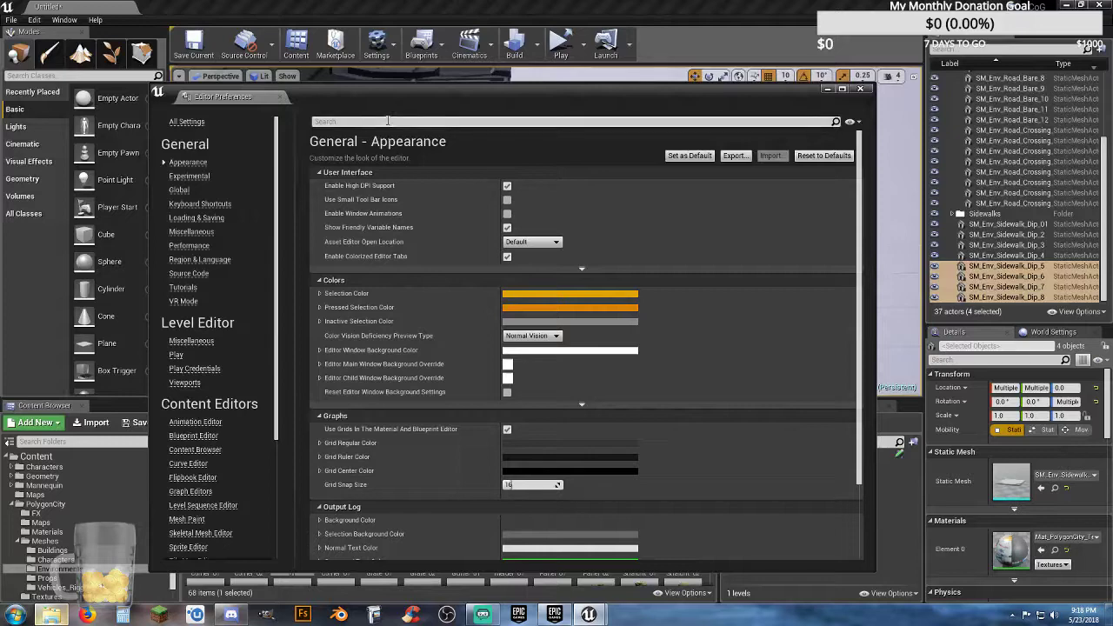
pyautogui.write('autos')
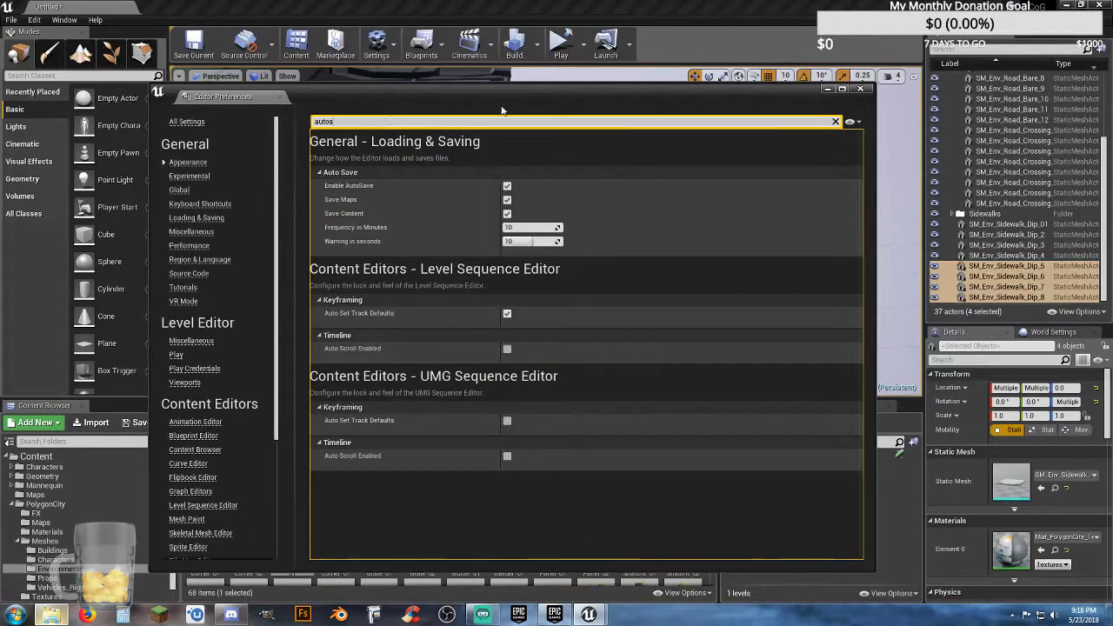
pyautogui.click(507, 186)
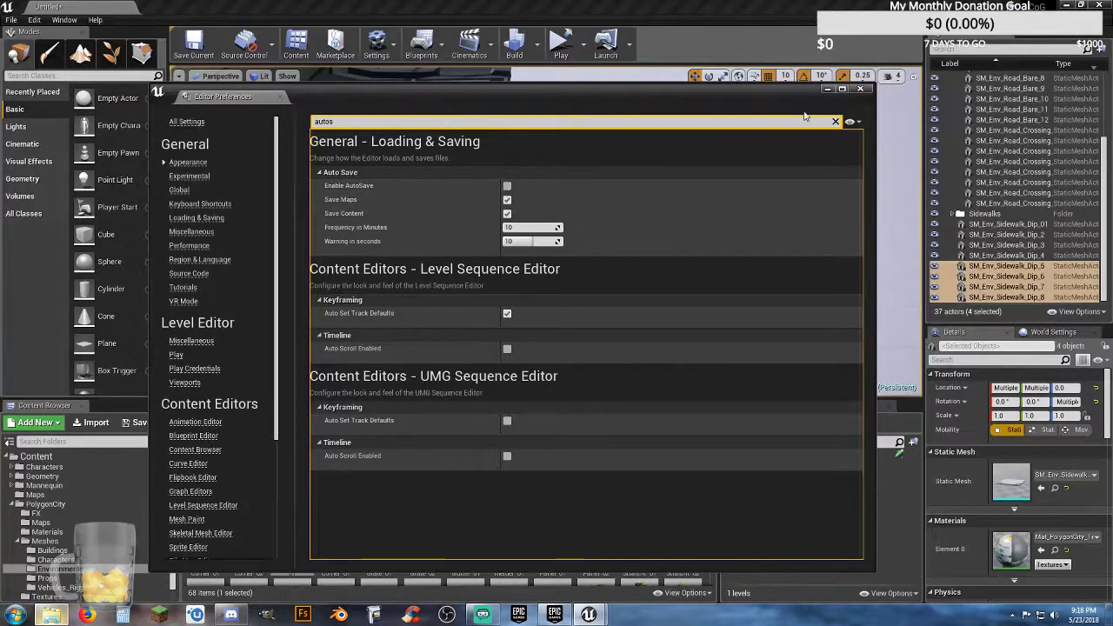
pyautogui.click(861, 89)
# Step: Try placing an SM_Env_Road_YellowLines_01 mesh beyond the positive X crossing
pyautogui.press('f')
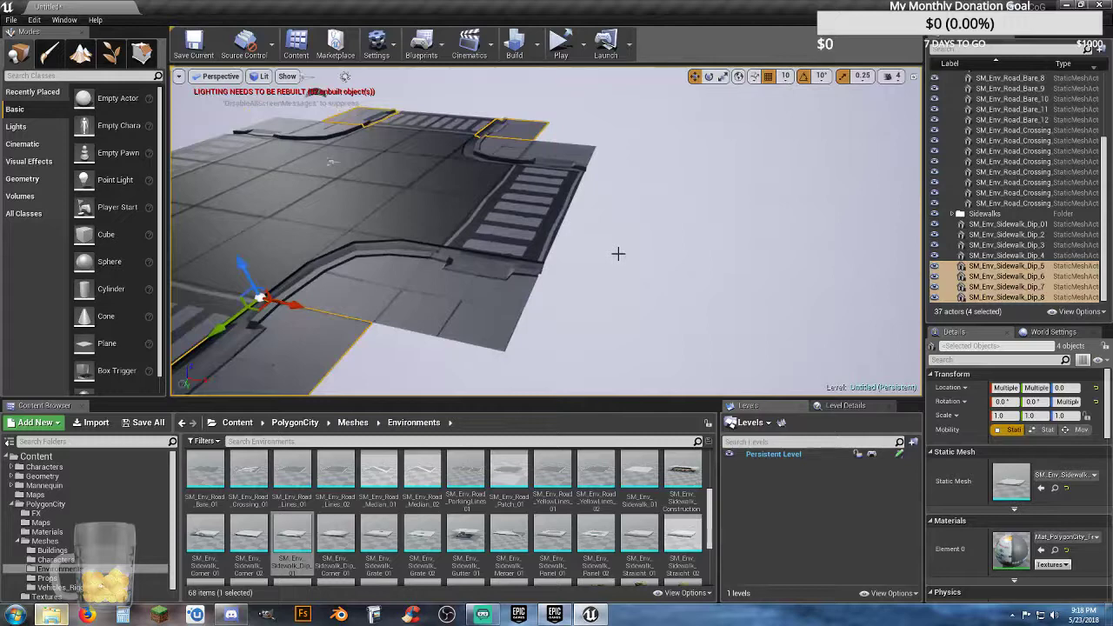
pyautogui.moveTo(632, 244)
pyautogui.mouseDown(button='right')
pyautogui.moveTo(652, 233)
pyautogui.moveTo(614, 228)
pyautogui.moveTo(665, 225)
pyautogui.moveTo(627, 244)
pyautogui.mouseUp(button='right')
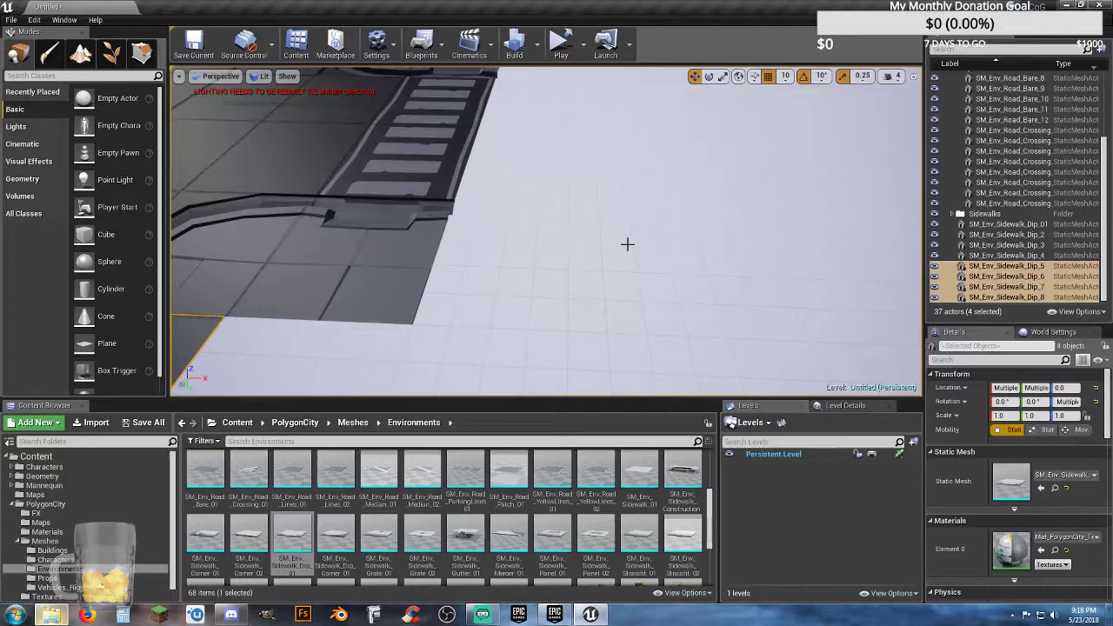
pyautogui.moveTo(618, 245); pyautogui.dragTo(570, 244, button='right')
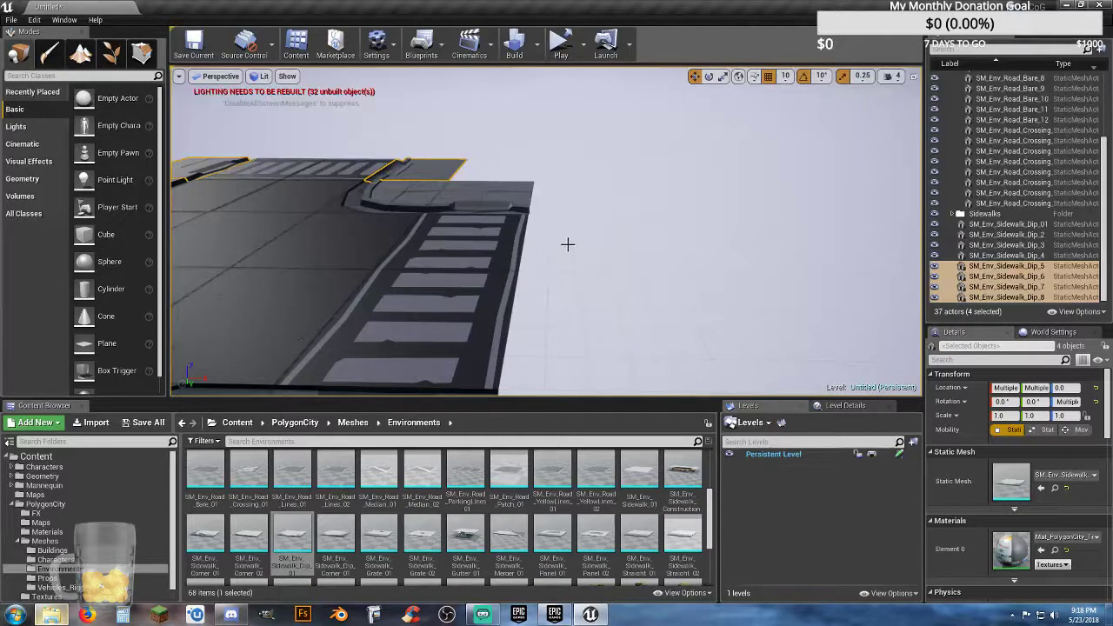
pyautogui.moveTo(568, 244); pyautogui.dragTo(570, 256, button='right')
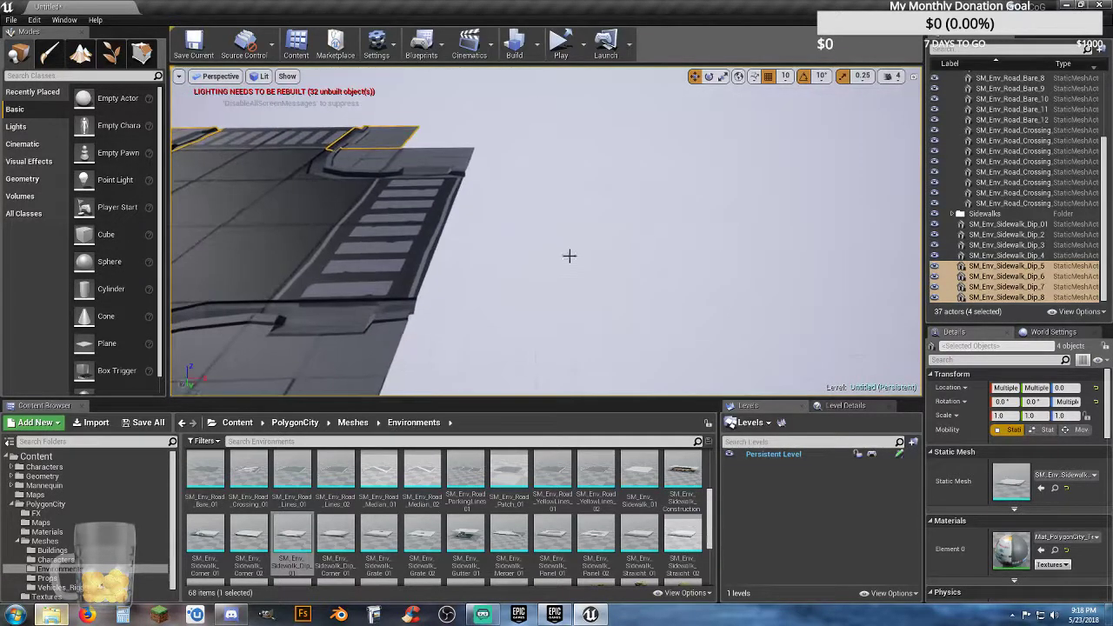
pyautogui.moveTo(552, 474); pyautogui.dragTo(531, 310)
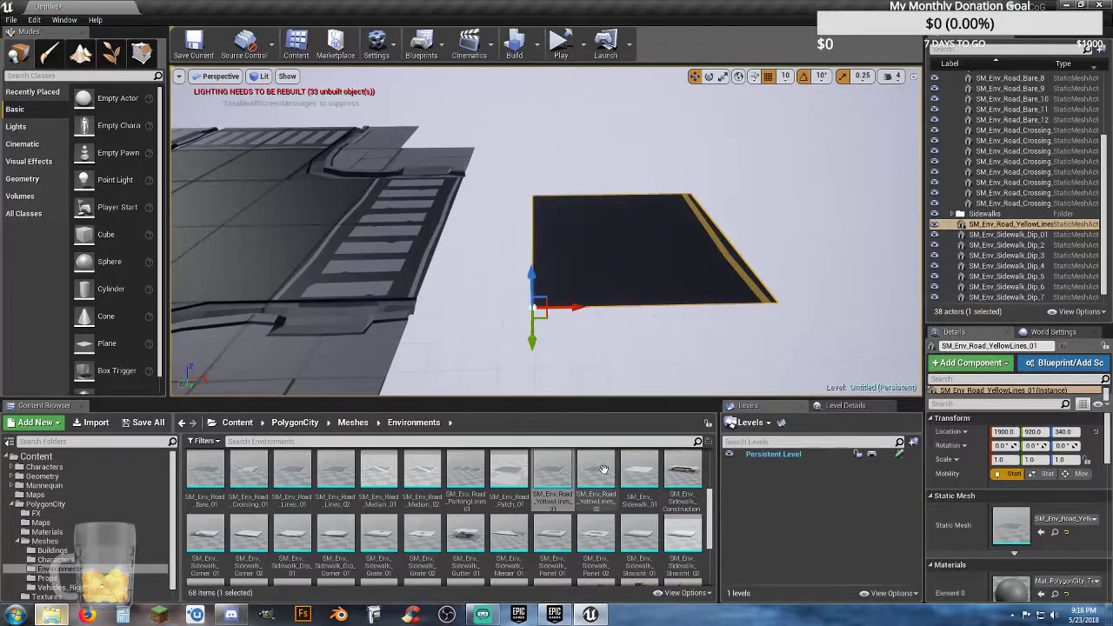
# Step: Place an SM_Env_Road_YellowLines_02 mesh beyond the positive X crossing, at X 1780, Y 390, Z 0
pyautogui.moveTo(604, 470); pyautogui.dragTo(473, 320)
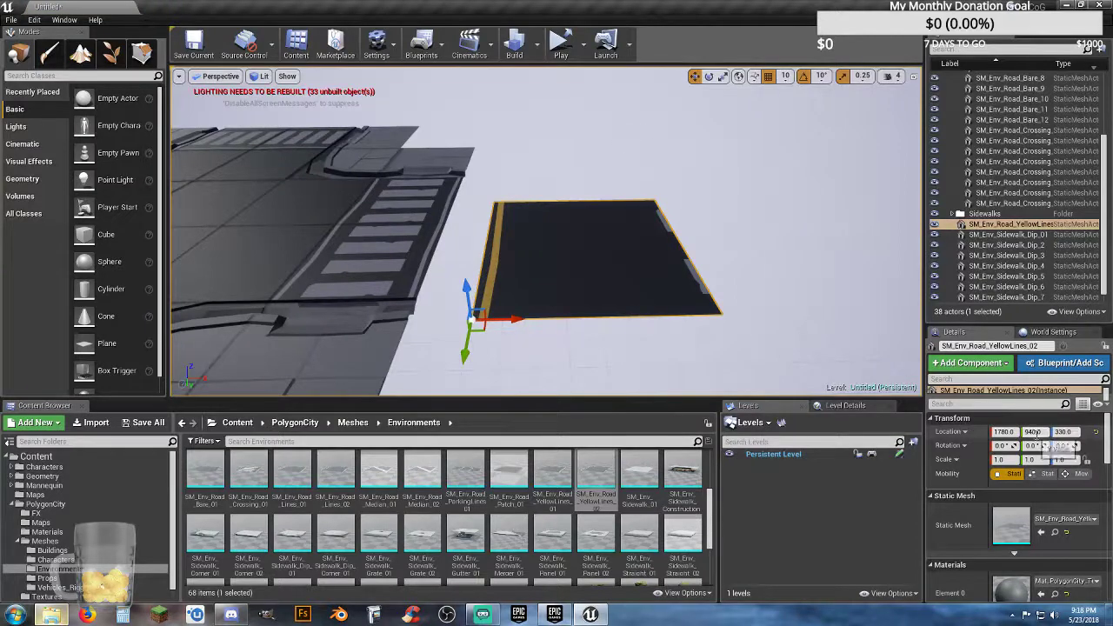
pyautogui.write('0')
pyautogui.press('Return')
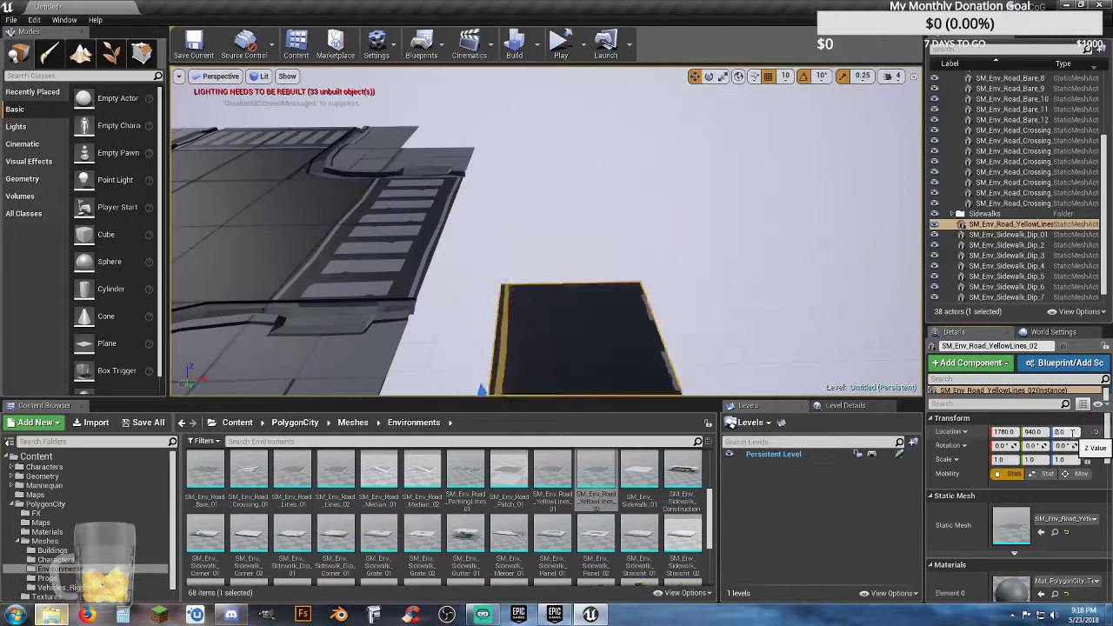
pyautogui.press('f')
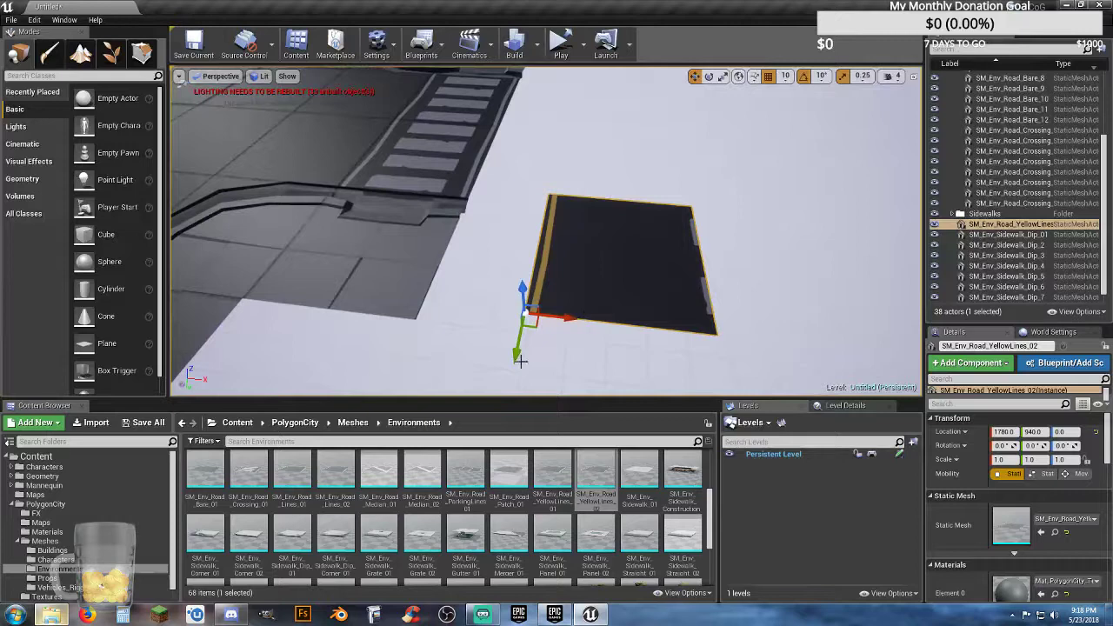
pyautogui.moveTo(516, 362); pyautogui.dragTo(548, 223)
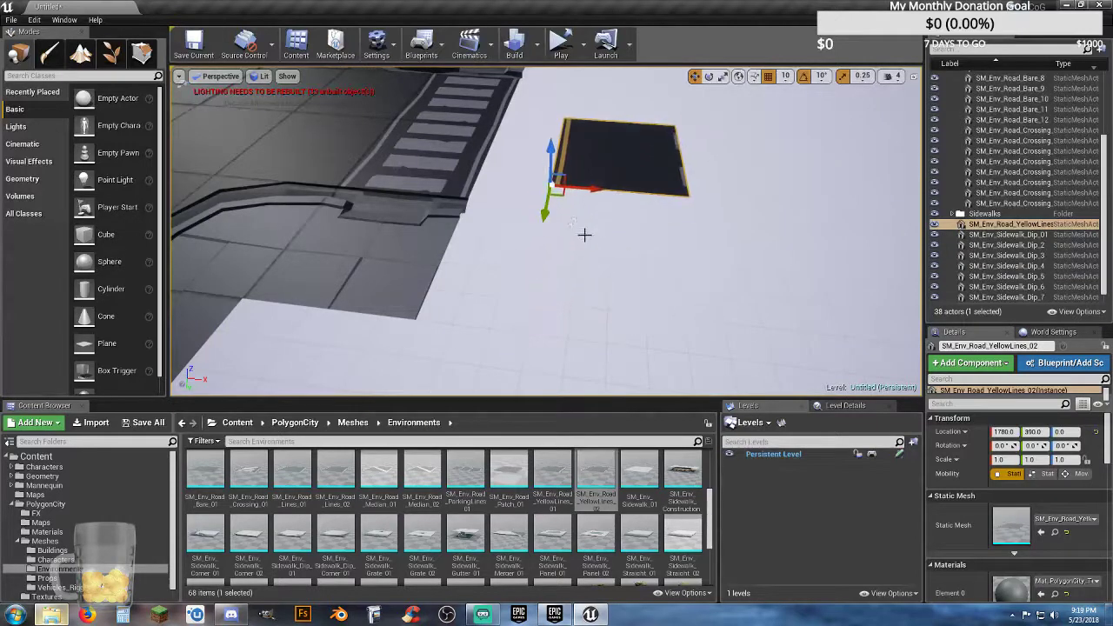
# Step: Rotate the yellow-lined road piece -90 degrees about Z
pyautogui.moveTo(584, 236); pyautogui.dragTo(612, 206, button='right')
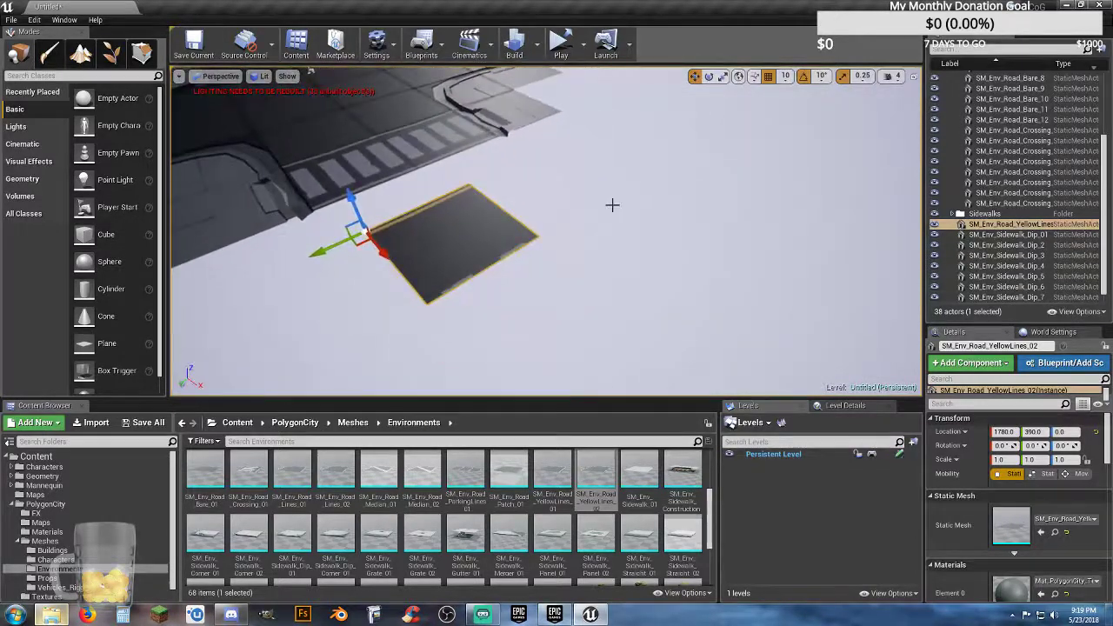
pyautogui.click(709, 76)
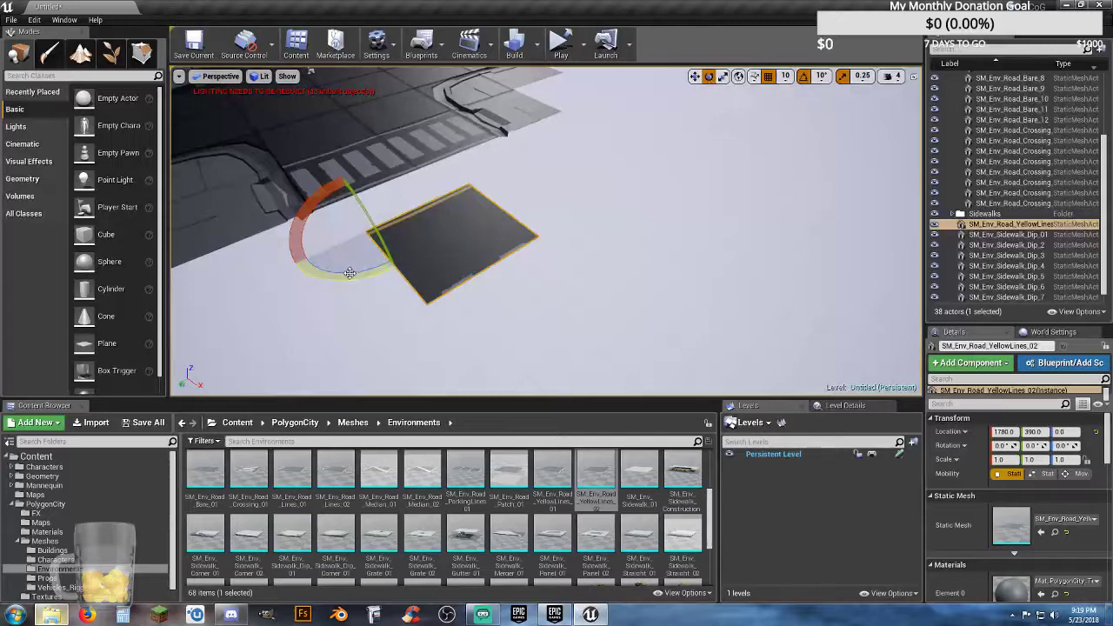
pyautogui.moveTo(349, 273); pyautogui.dragTo(430, 206)
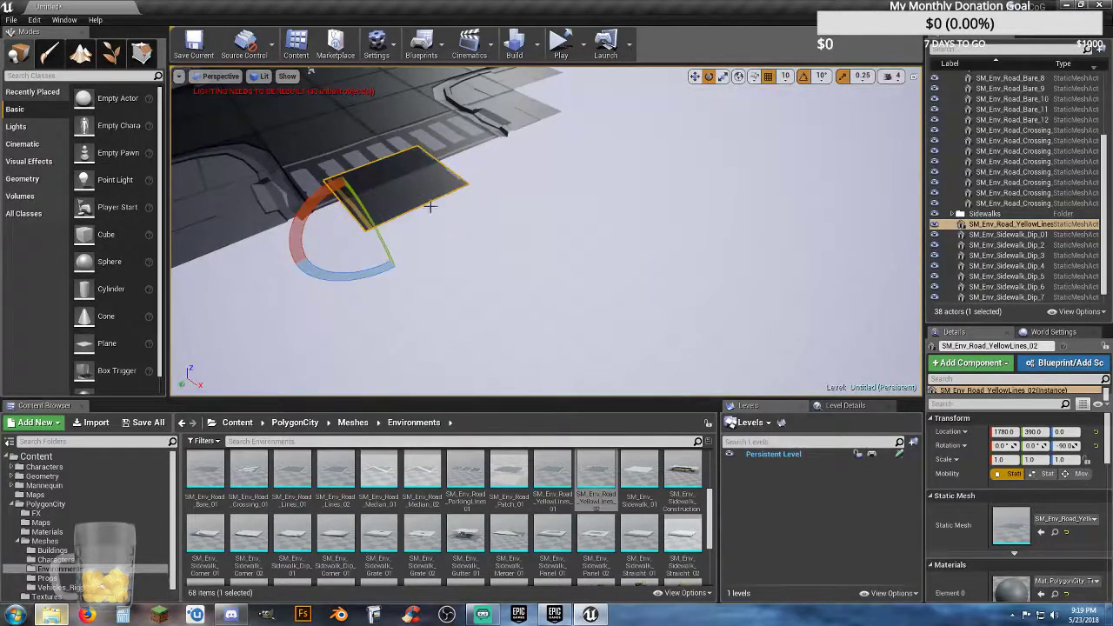
# Step: Move the yellow-lined road piece to X 2000, Y 500, flush with the outer edge of the positive X crossing
pyautogui.click(695, 76)
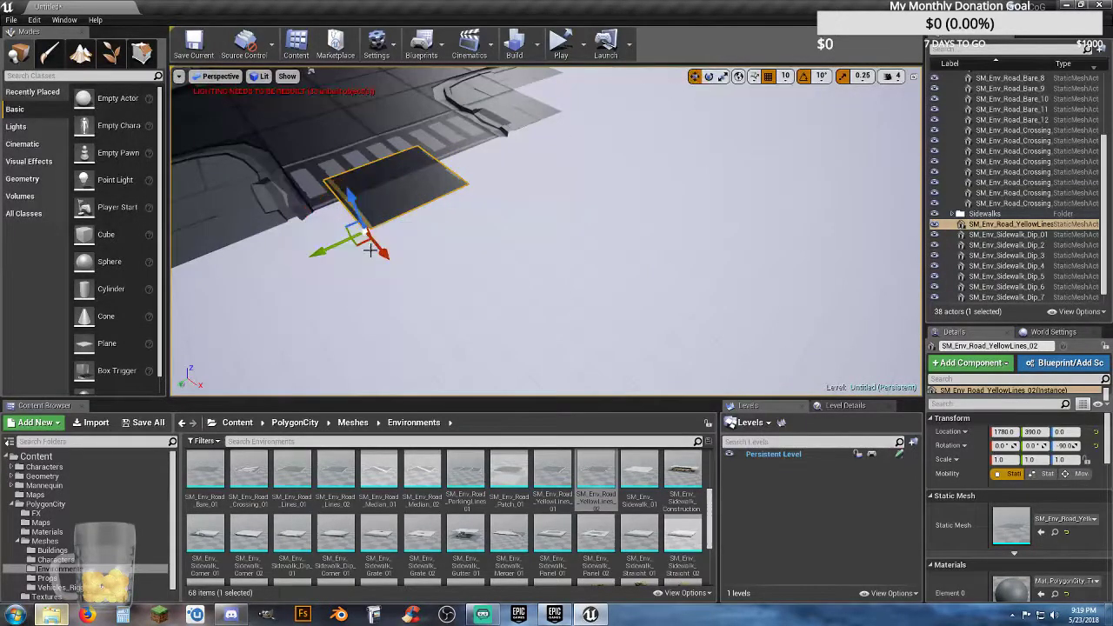
pyautogui.moveTo(321, 257); pyautogui.dragTo(297, 267)
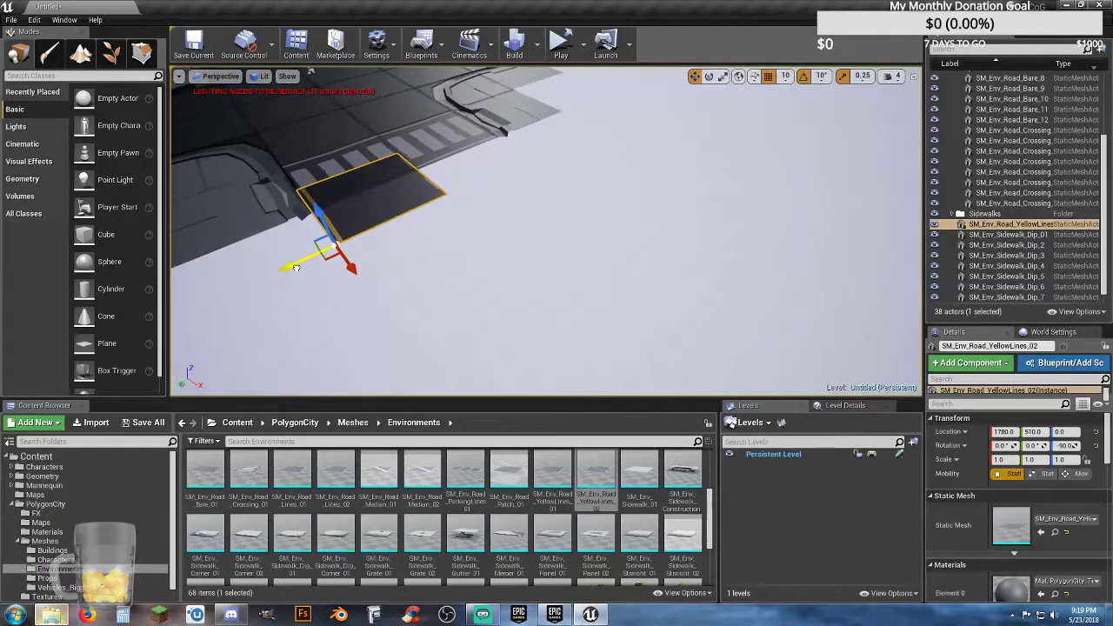
pyautogui.press('w')
pyautogui.moveTo(295, 273); pyautogui.dragTo(557, 257, button='right')
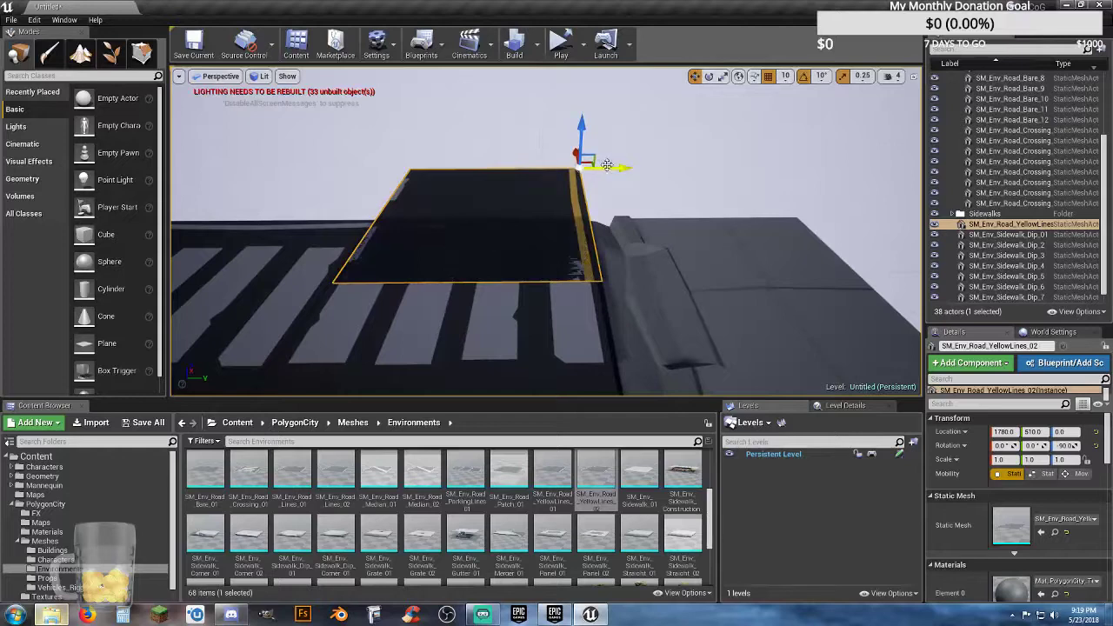
pyautogui.moveTo(615, 165); pyautogui.dragTo(612, 166)
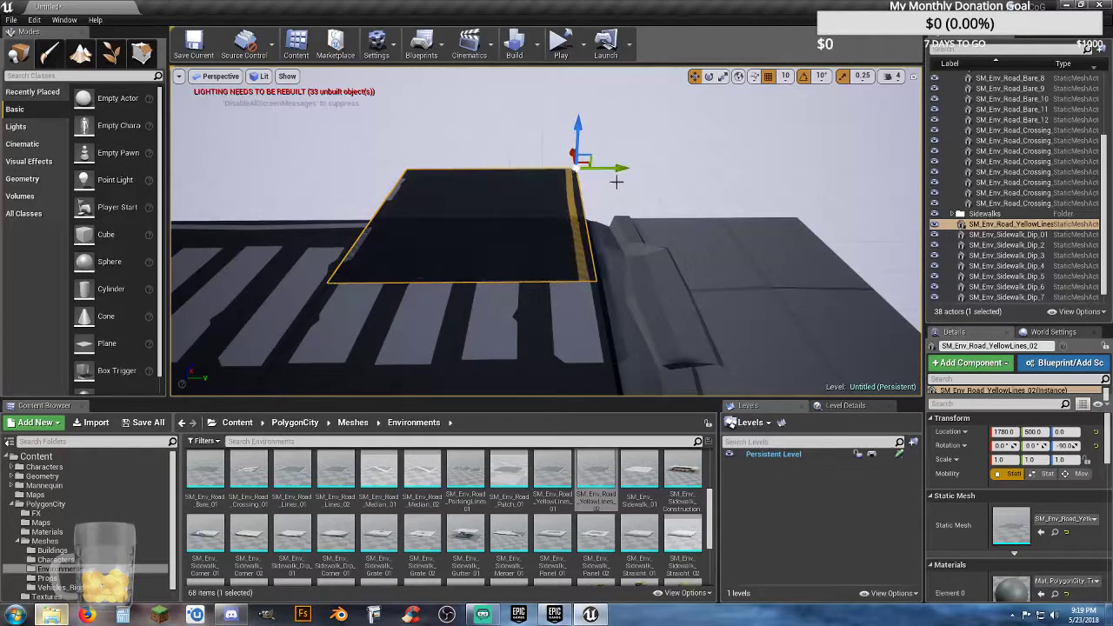
pyautogui.press('d')
pyautogui.moveTo(586, 194); pyautogui.dragTo(331, 193, button='right')
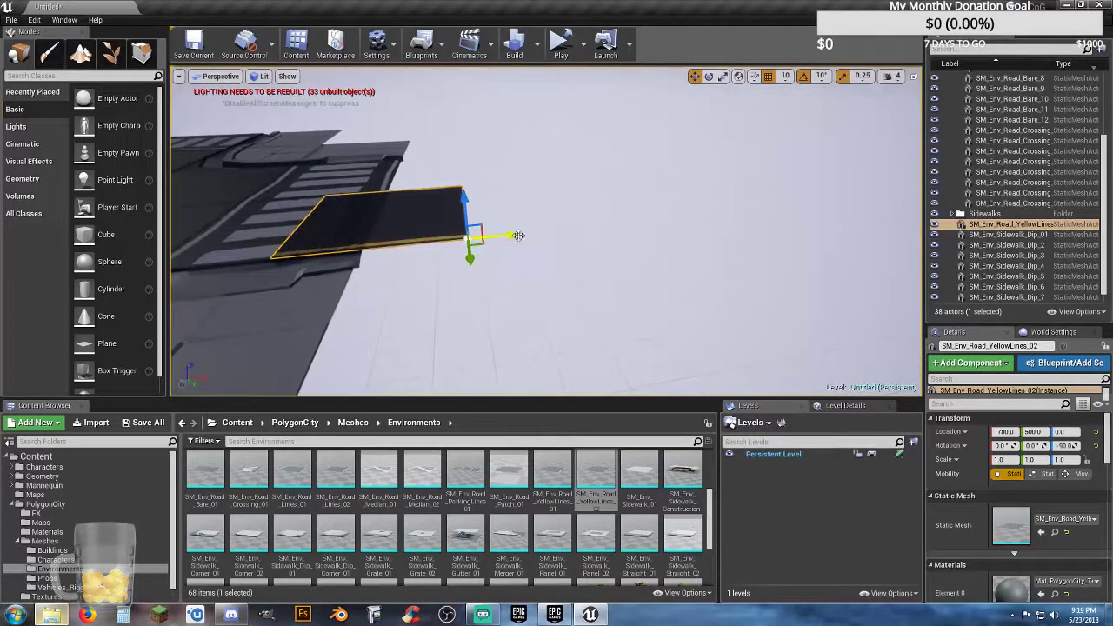
pyautogui.moveTo(519, 235); pyautogui.dragTo(563, 233)
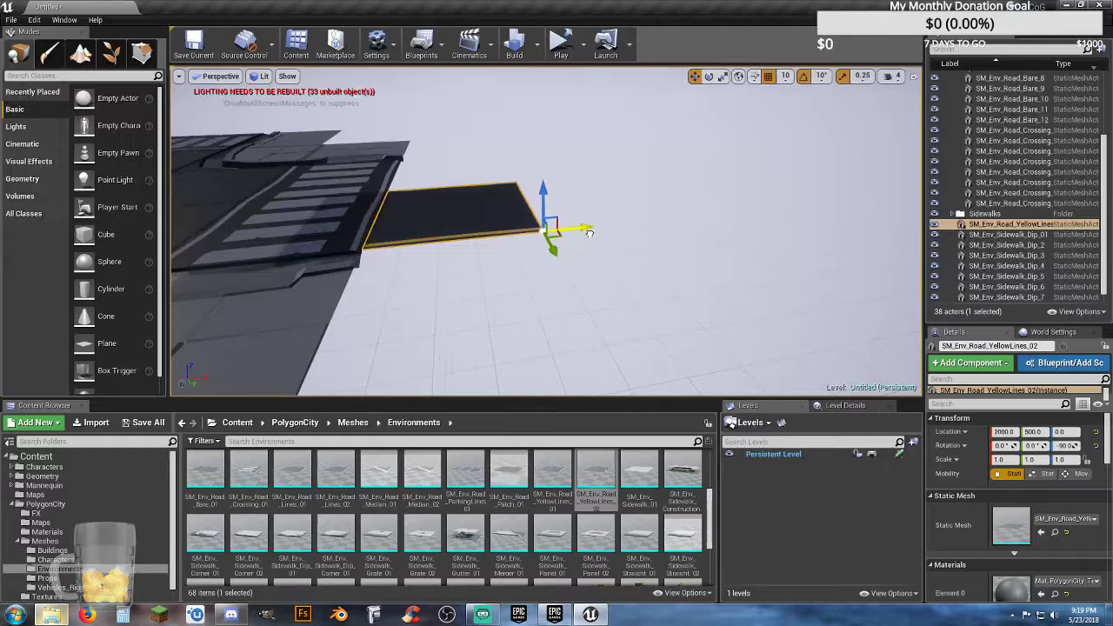
# Step: Duplicate the yellow-lined road piece beyond the positive X crossing and rotate the copy to 90 degrees about Z
pyautogui.press('d')
pyautogui.moveTo(595, 254)
pyautogui.mouseDown(button='right')
pyautogui.moveTo(383, 261)
pyautogui.moveTo(586, 261)
pyautogui.mouseUp(button='right')
pyautogui.press('s')
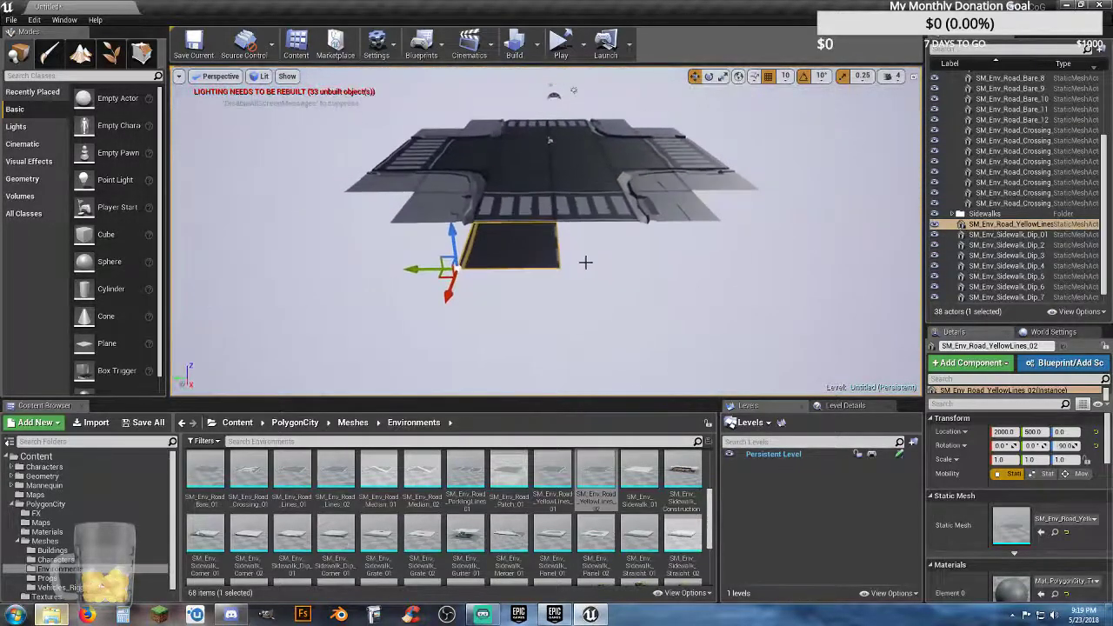
pyautogui.hotkey('ctrl', 'w')
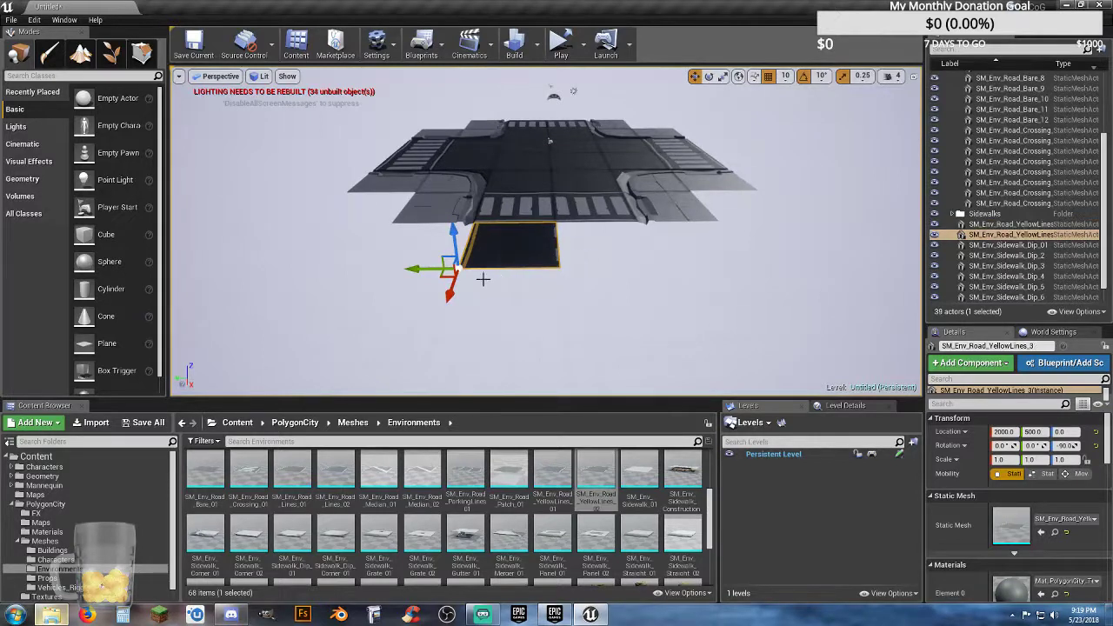
pyautogui.click(711, 78)
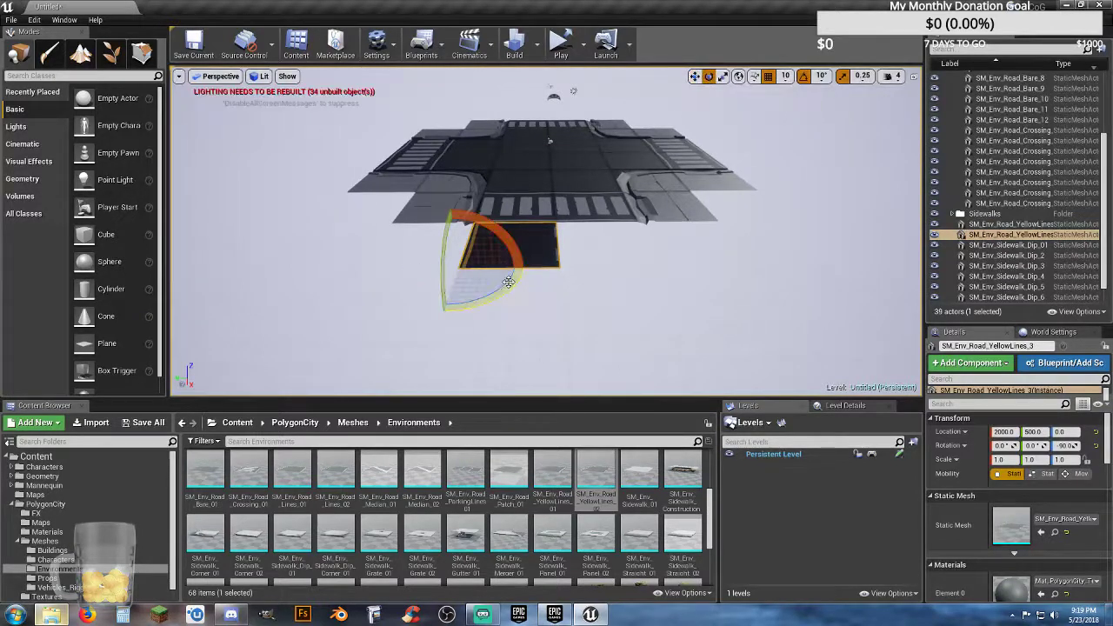
pyautogui.moveTo(506, 282); pyautogui.dragTo(343, 317)
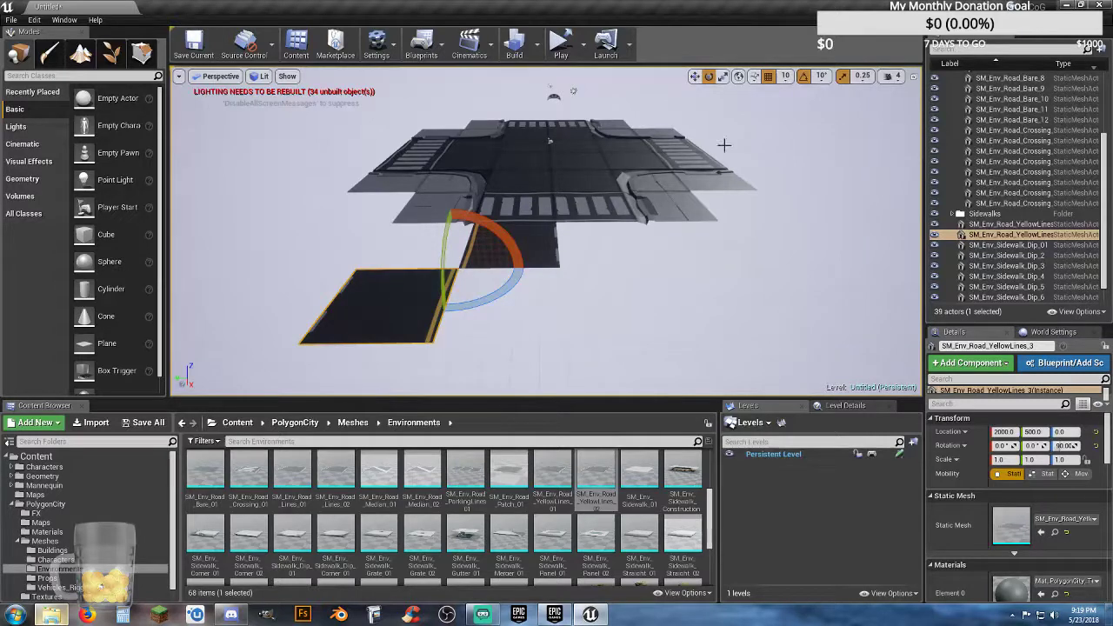
# Step: Move the duplicated road piece to X 1500, Y -500, completing the second lane alongside the first piece
pyautogui.click(695, 76)
pyautogui.moveTo(425, 264); pyautogui.dragTo(611, 305)
pyautogui.moveTo(577, 315); pyautogui.dragTo(683, 316, button='right')
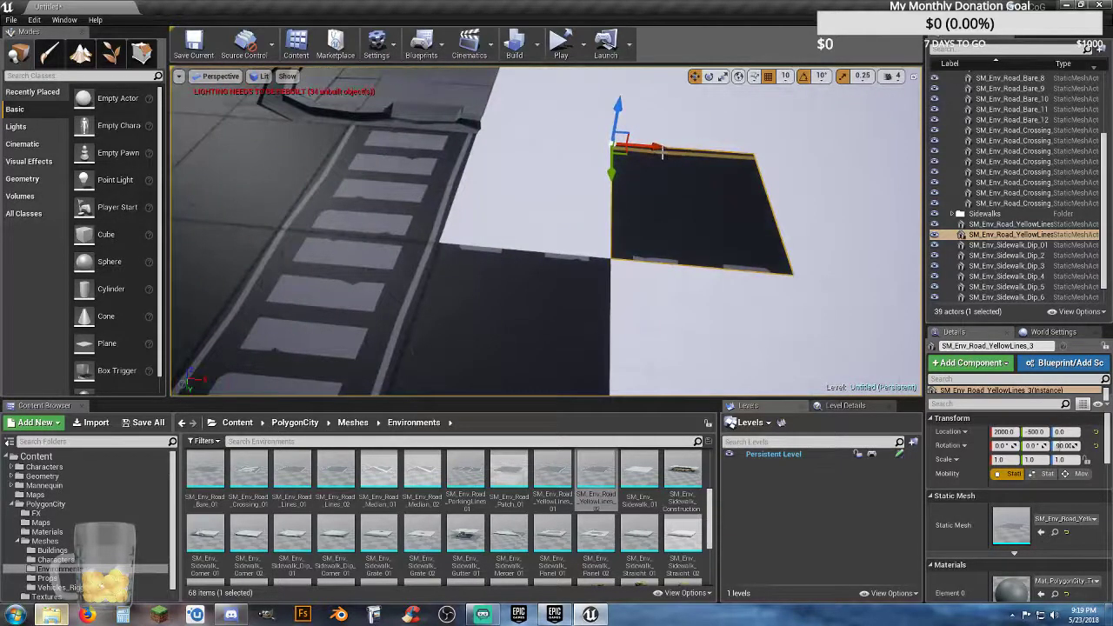
pyautogui.moveTo(658, 149); pyautogui.dragTo(523, 140)
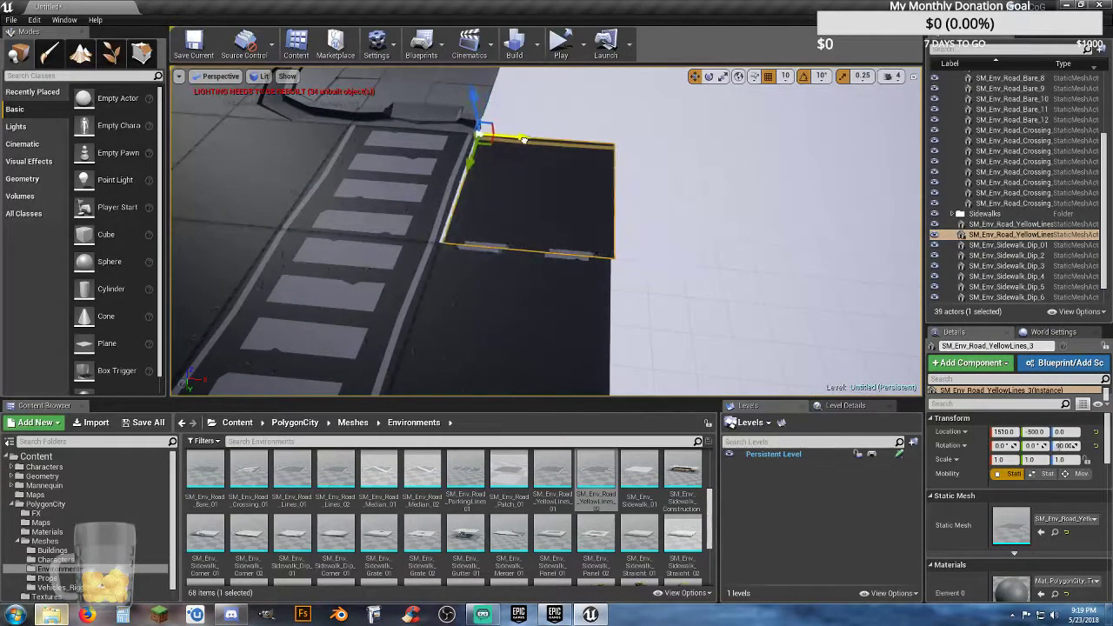
pyautogui.moveTo(579, 158)
pyautogui.mouseDown(button='right')
pyautogui.moveTo(491, 161)
pyautogui.moveTo(579, 160)
pyautogui.mouseUp(button='right')
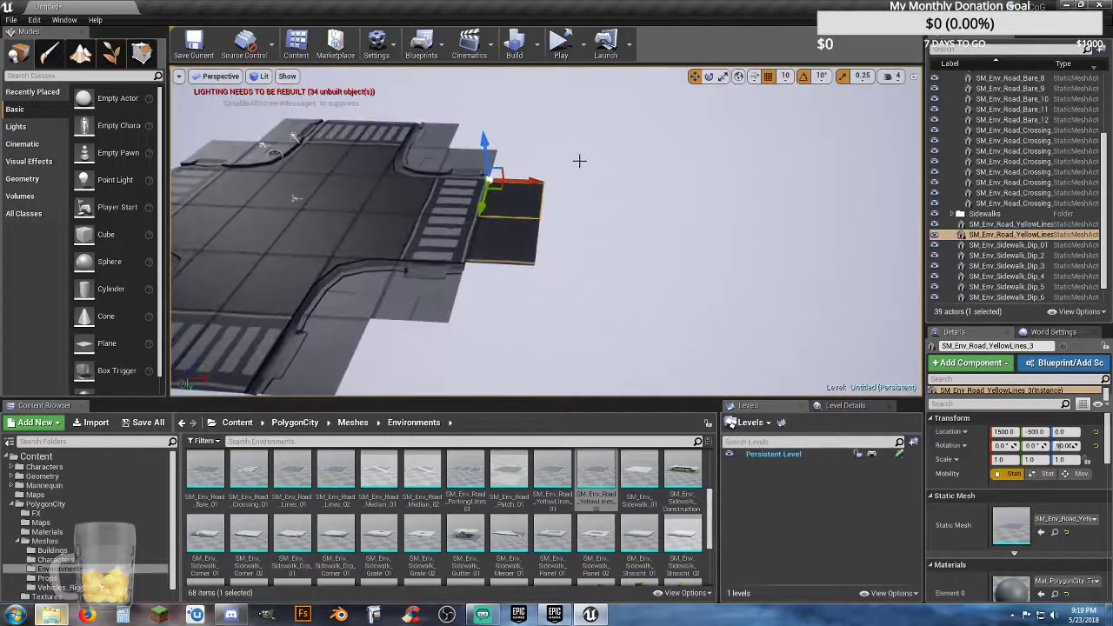
# Step: Duplicate both yellow-lined road pieces and move the copies outward along X, flush against the originals' outer edge
pyautogui.keyDown('ctrl'); pyautogui.click(512, 236); pyautogui.keyUp('ctrl')
pyautogui.hotkey('ctrl', 'w')
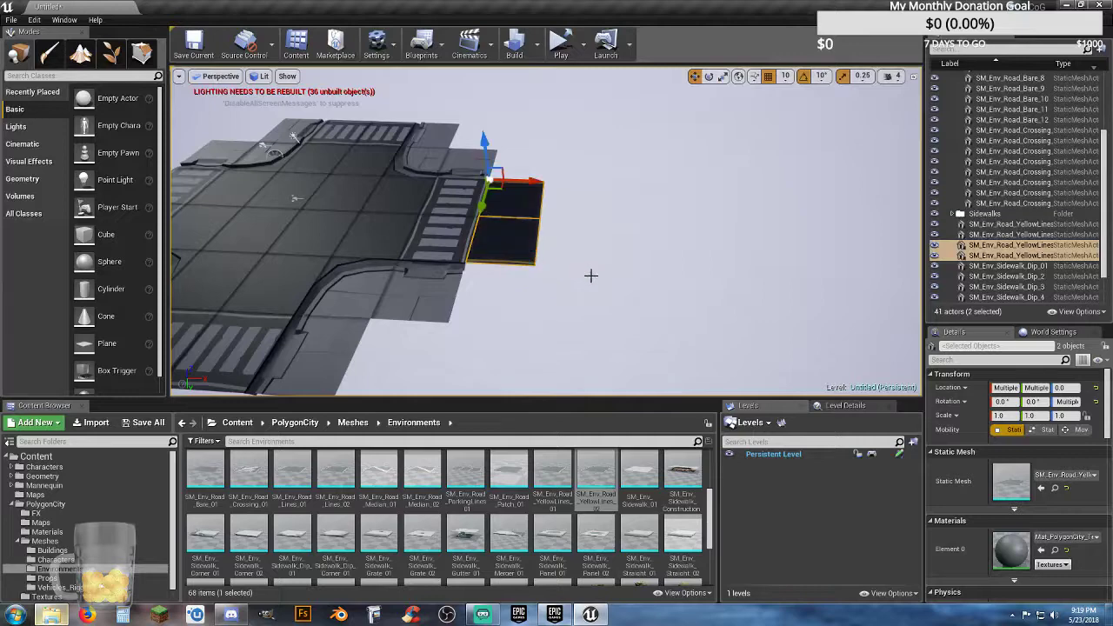
pyautogui.moveTo(534, 182); pyautogui.dragTo(591, 192)
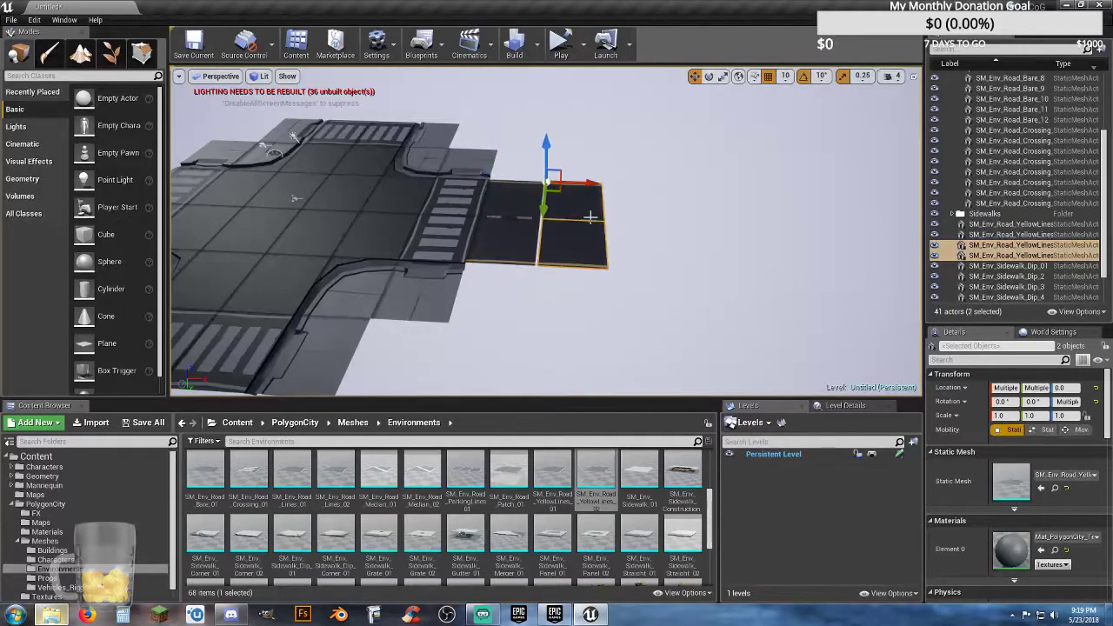
pyautogui.press('f')
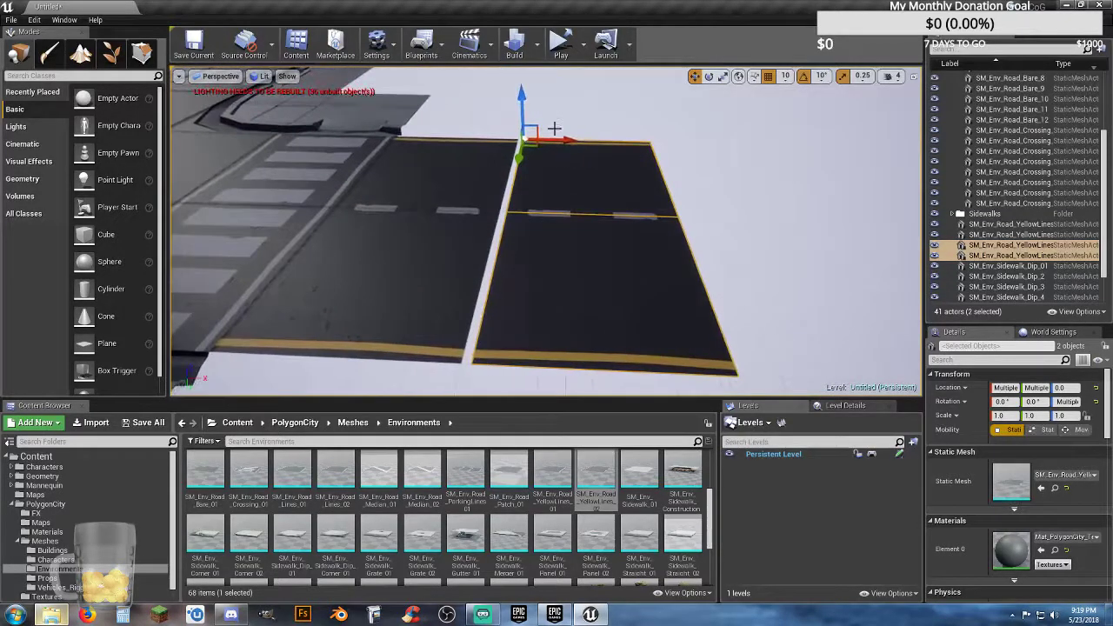
pyautogui.moveTo(564, 137); pyautogui.dragTo(560, 139)
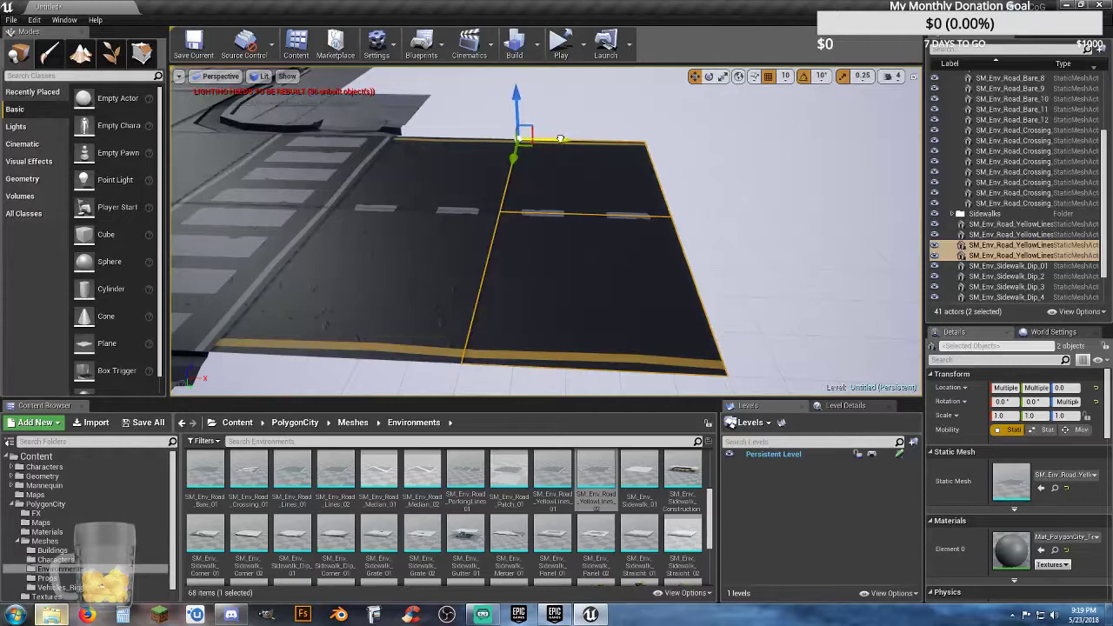
# Step: Place an SM_Env_Sidewalk_Straight_01 mesh beside the new road at X 1990, Y 700, Z 0, rotated to about -179 degrees about Z
pyautogui.press('s')
pyautogui.moveTo(590, 197); pyautogui.dragTo(493, 222, button='right')
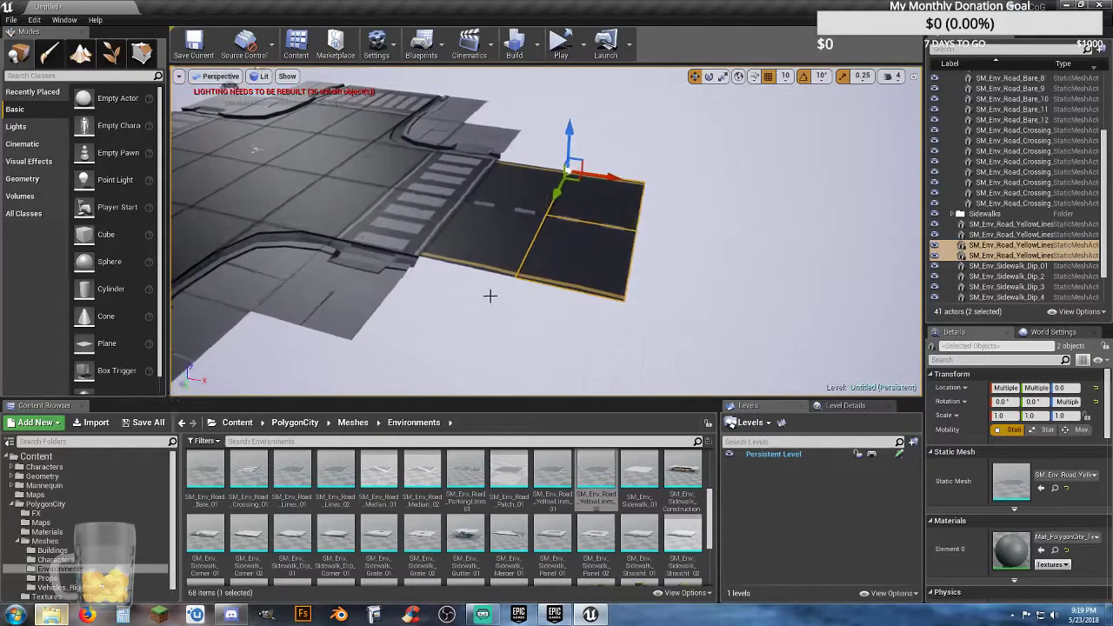
pyautogui.press('w')
pyautogui.moveTo(491, 295); pyautogui.dragTo(493, 340, button='right')
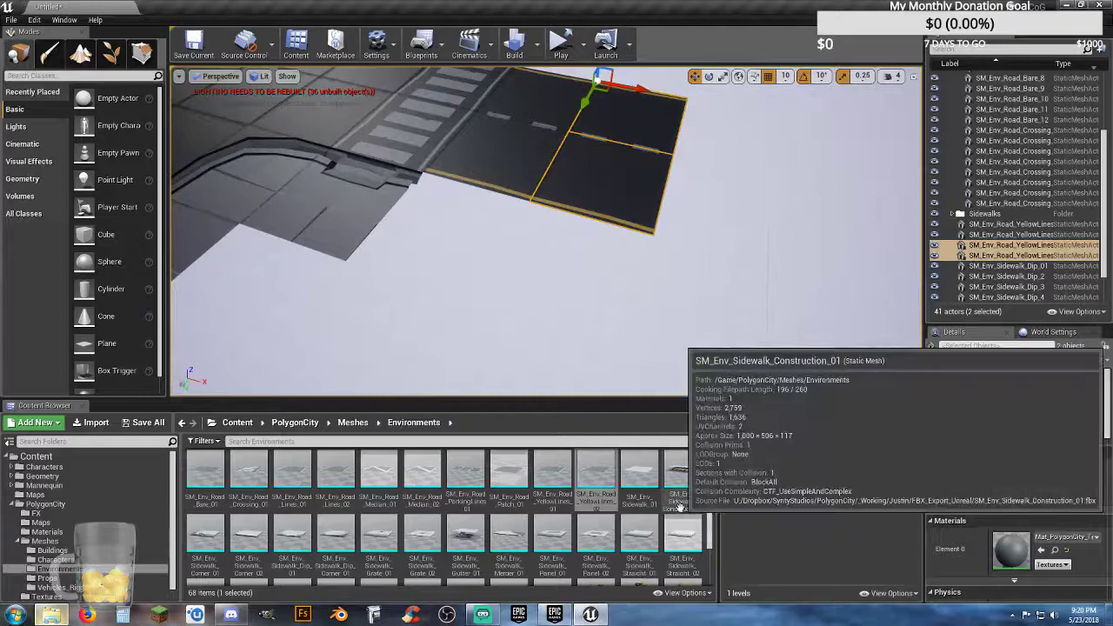
pyautogui.moveTo(661, 534); pyautogui.dragTo(555, 263)
pyautogui.click(709, 76)
pyautogui.click(694, 76)
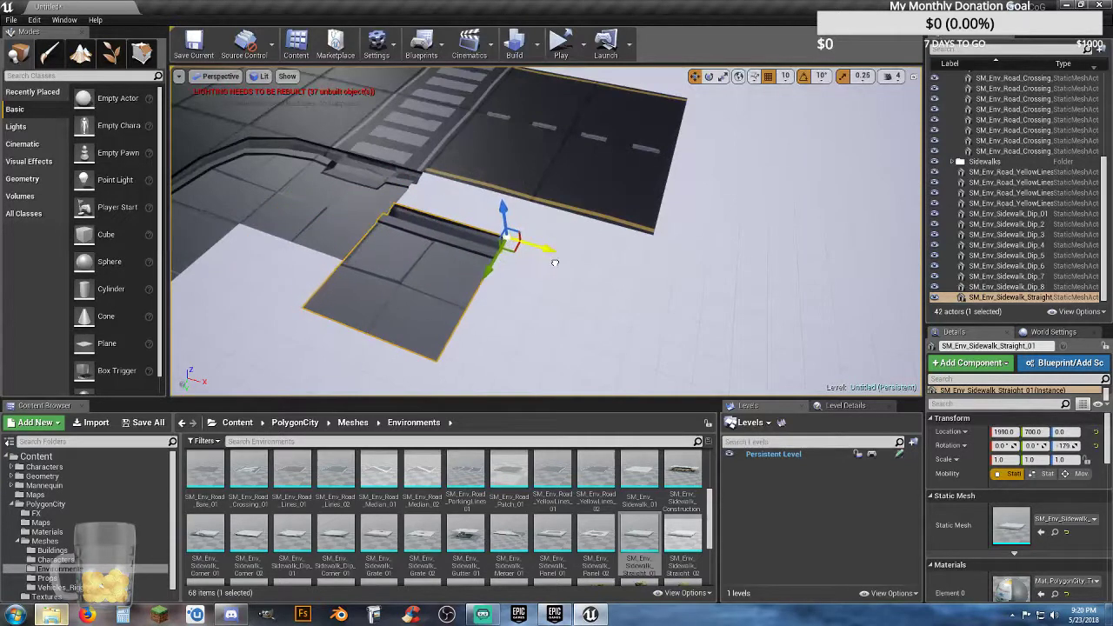
# Step: Move the straight sidewalk piece to X 2000, Y 500, flush with the road edge and the existing corner sidewalk
pyautogui.moveTo(589, 296); pyautogui.dragTo(663, 301, button='right')
pyautogui.moveTo(664, 252); pyautogui.dragTo(668, 253, button='right')
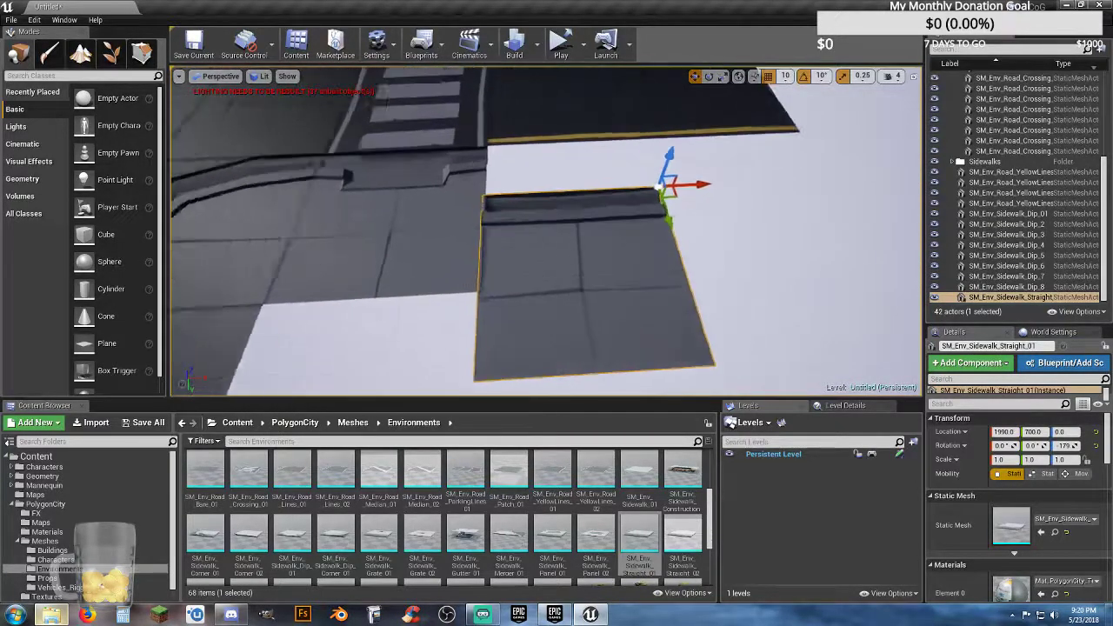
pyautogui.moveTo(708, 205); pyautogui.dragTo(713, 204, button='right')
pyautogui.moveTo(724, 174); pyautogui.dragTo(727, 174)
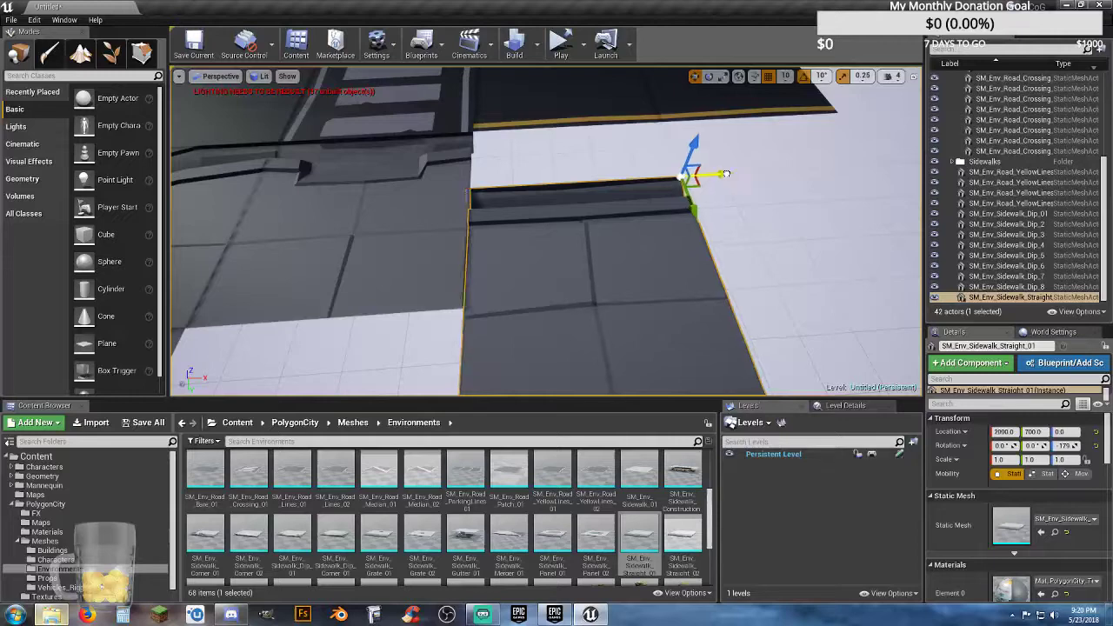
pyautogui.moveTo(727, 174); pyautogui.dragTo(623, 244, button='right')
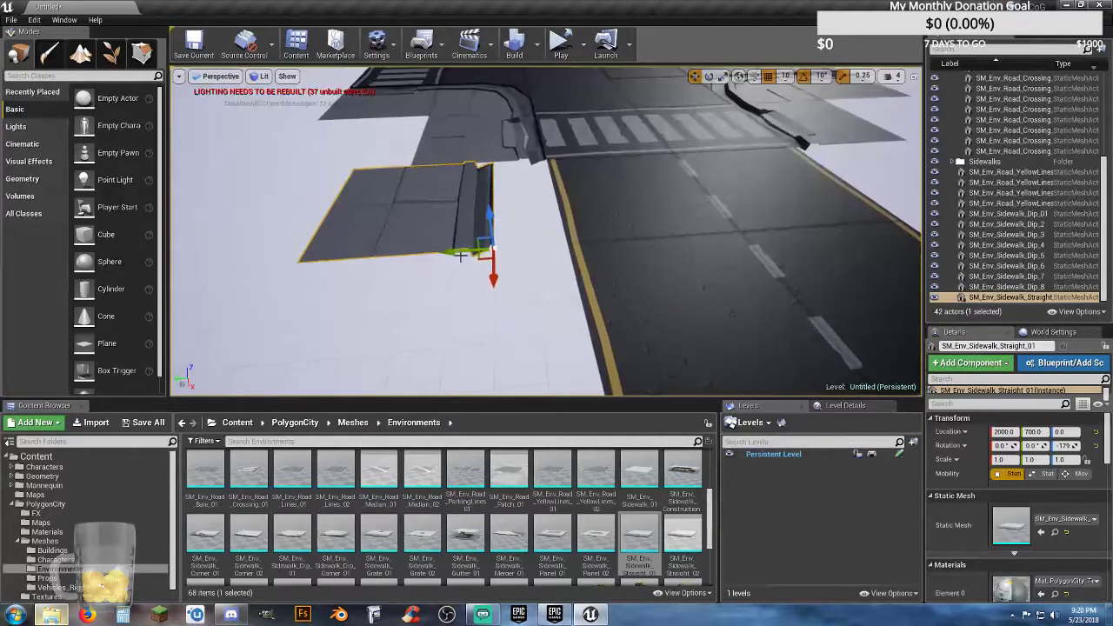
pyautogui.moveTo(454, 252); pyautogui.dragTo(532, 253)
pyautogui.moveTo(520, 277)
pyautogui.mouseDown(button='right')
pyautogui.moveTo(506, 235)
pyautogui.moveTo(518, 276)
pyautogui.mouseUp(button='right')
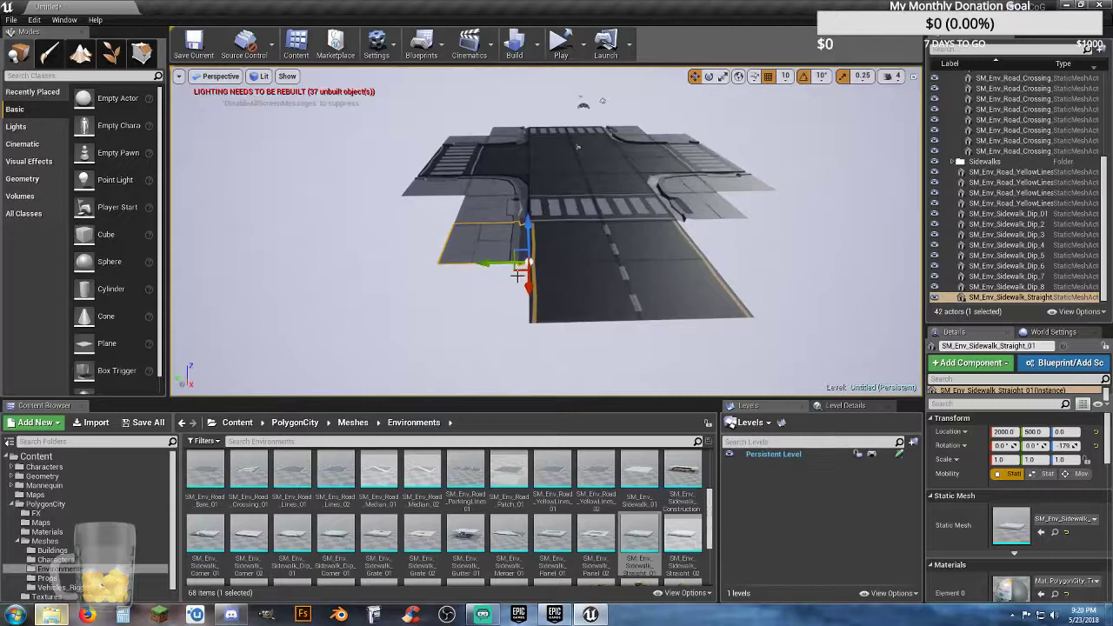
# Step: Duplicate the straight sidewalk piece and rotate the copy to 0 degrees about Z
pyautogui.hotkey('ctrl', 'w')
pyautogui.click(709, 77)
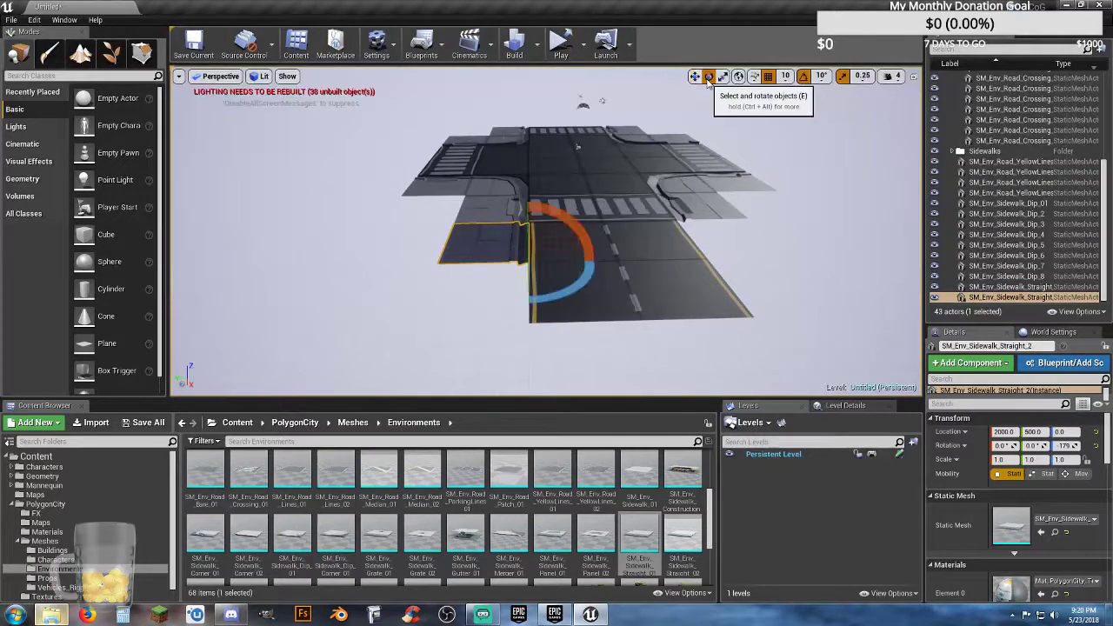
pyautogui.moveTo(580, 280)
pyautogui.mouseDown()
pyautogui.moveTo(557, 282)
pyautogui.moveTo(577, 287)
pyautogui.mouseUp()
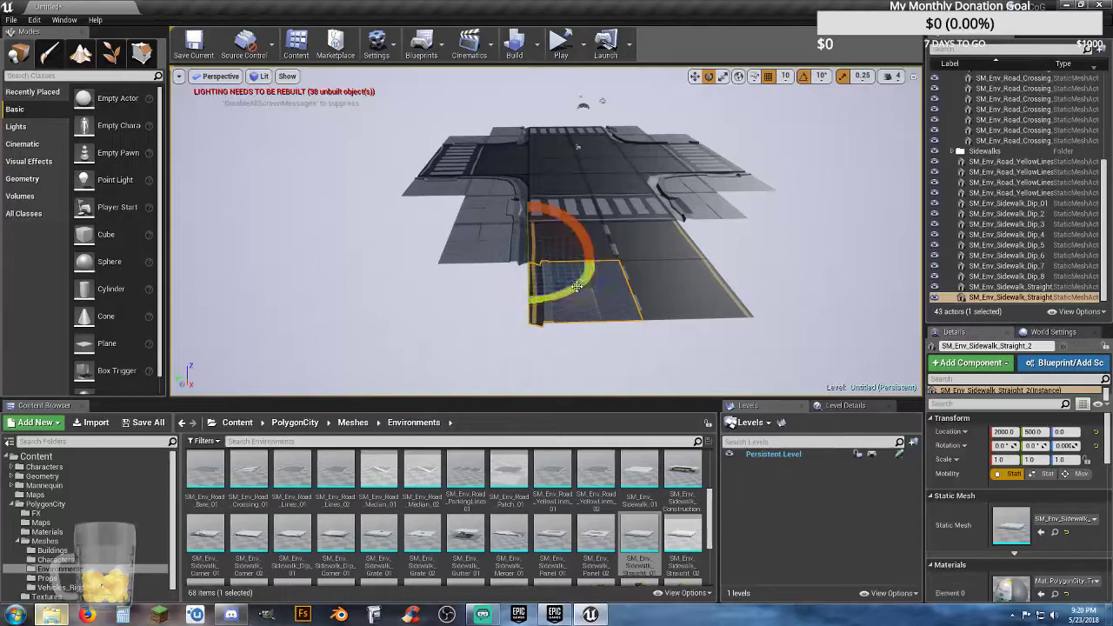
# Step: Move the sidewalk copy across the road to Y -500 and back along X until it meets the existing sidewalk at the crossing
pyautogui.click(694, 77)
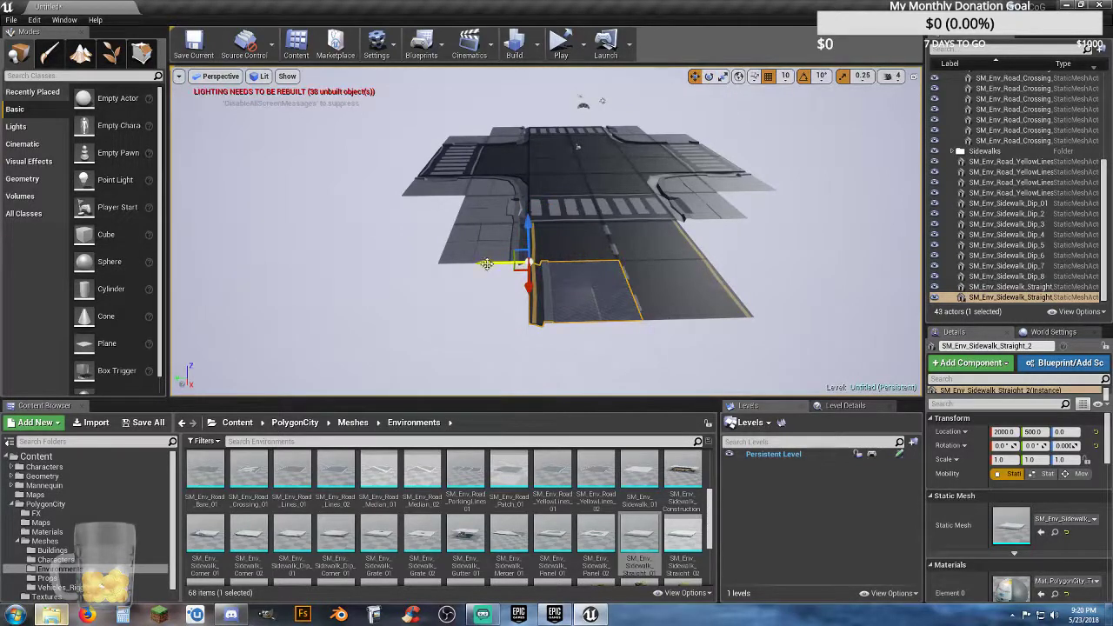
pyautogui.moveTo(482, 261); pyautogui.dragTo(500, 261, button='right')
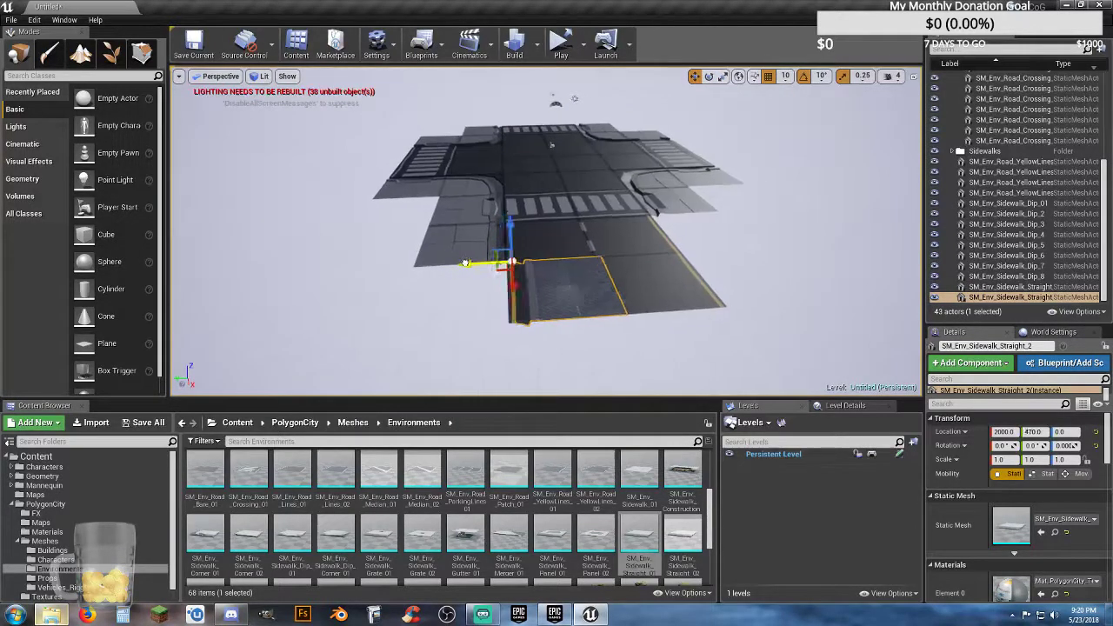
pyautogui.moveTo(466, 263); pyautogui.dragTo(632, 256)
pyautogui.press('w')
pyautogui.moveTo(639, 255); pyautogui.dragTo(664, 247, button='right')
pyautogui.press('a')
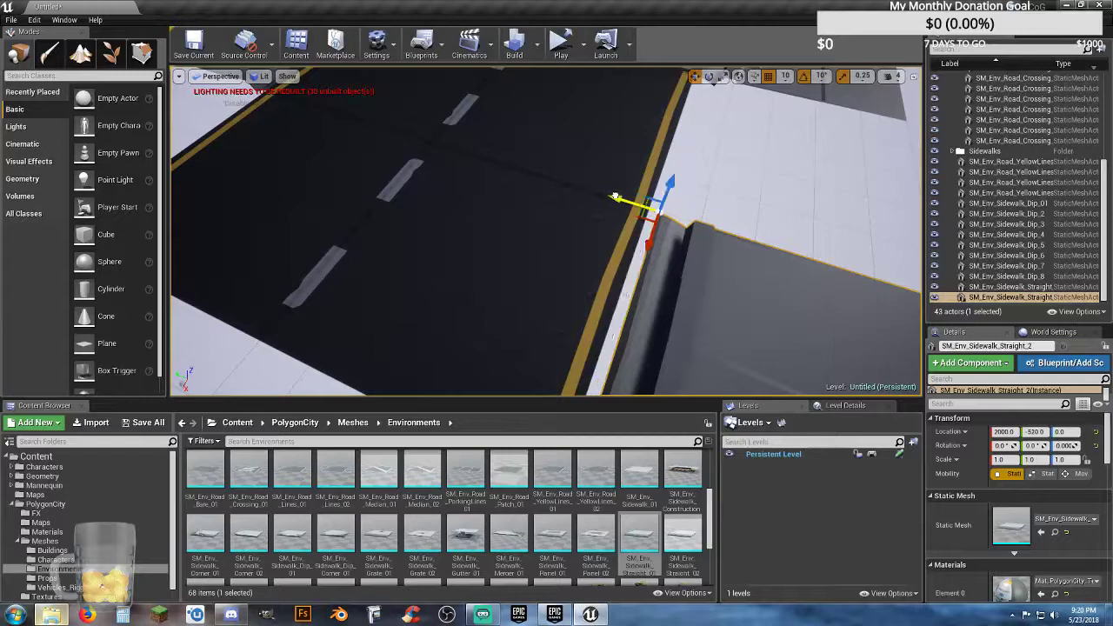
pyautogui.press('d')
pyautogui.moveTo(658, 245); pyautogui.dragTo(405, 237, button='right')
pyautogui.moveTo(498, 224); pyautogui.dragTo(626, 241)
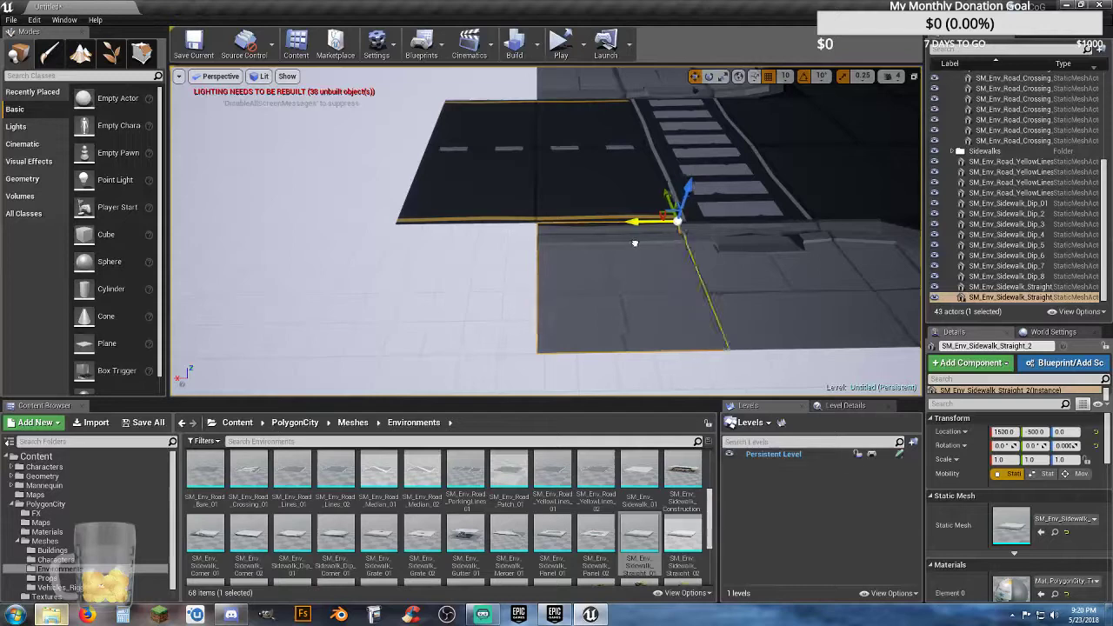
pyautogui.moveTo(635, 244); pyautogui.dragTo(535, 229, button='right')
pyautogui.press('a')
# Step: Duplicate both straight sidewalk pieces and move the copies one piece length outward along X, level with the road's outer end
pyautogui.keyDown('ctrl'); pyautogui.click(500, 225); pyautogui.keyUp('ctrl')
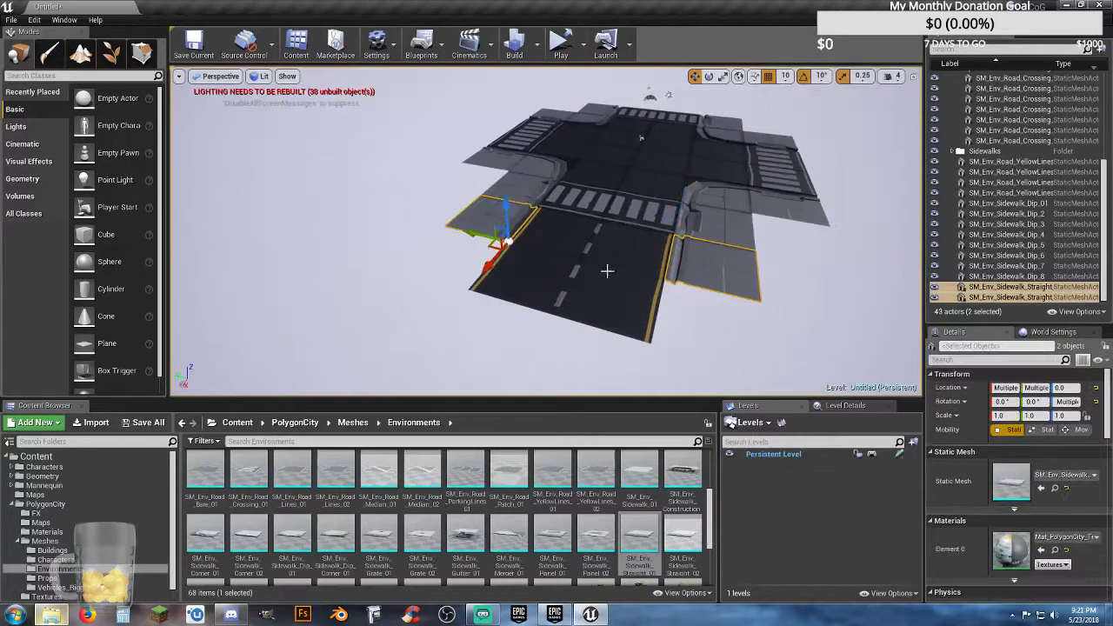
pyautogui.press('w')
pyautogui.moveTo(608, 272); pyautogui.dragTo(856, 265, button='right')
pyautogui.press('a')
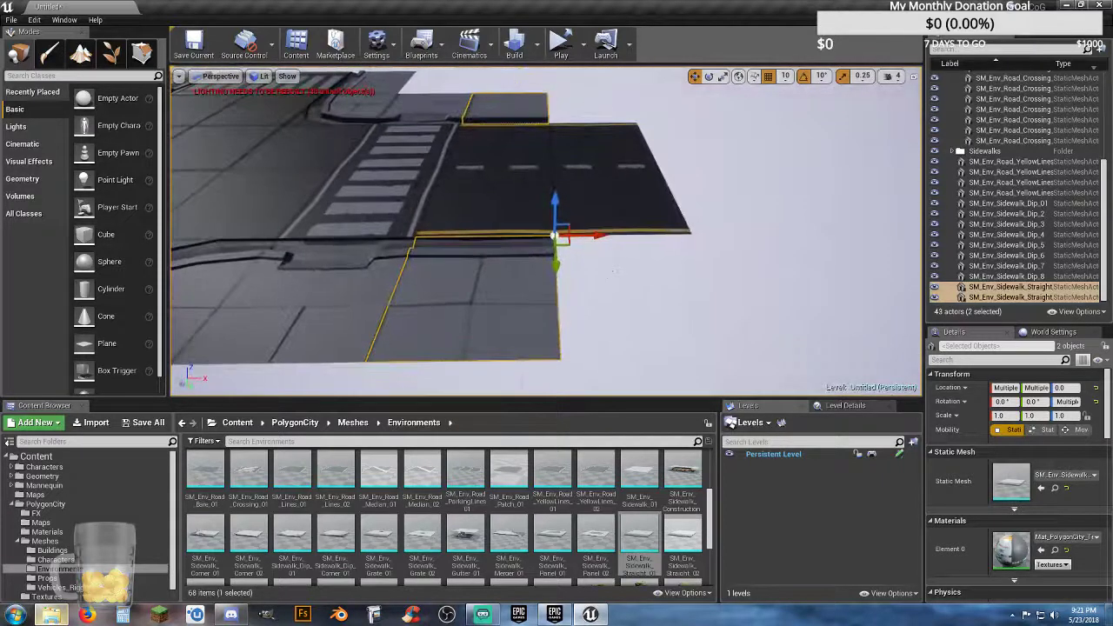
pyautogui.hotkey('ctrl', 'w')
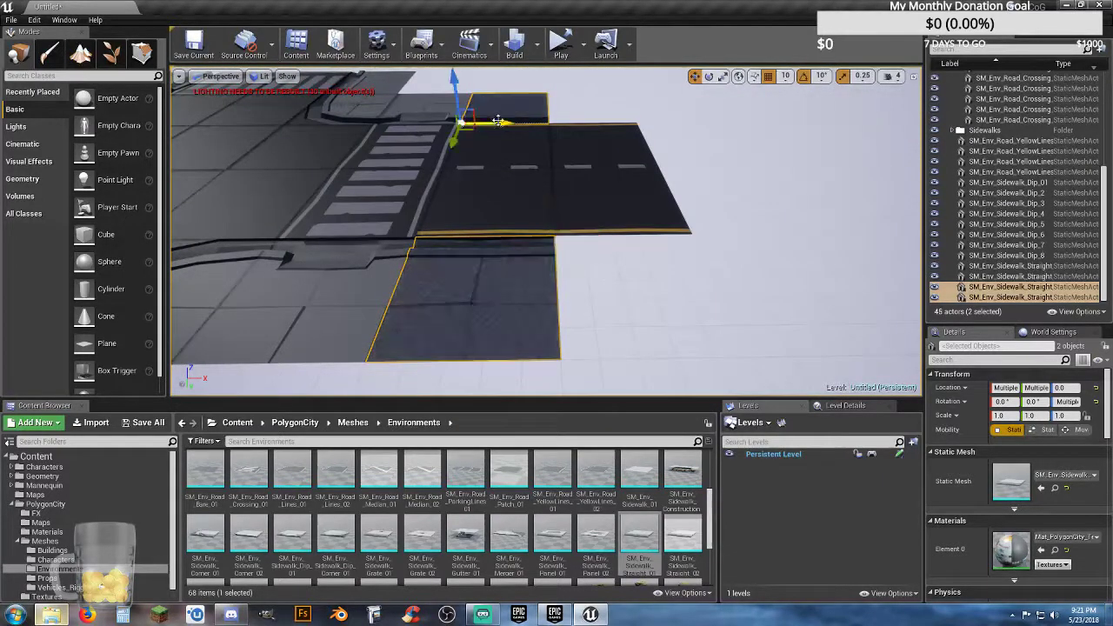
pyautogui.moveTo(503, 122); pyautogui.dragTo(595, 141)
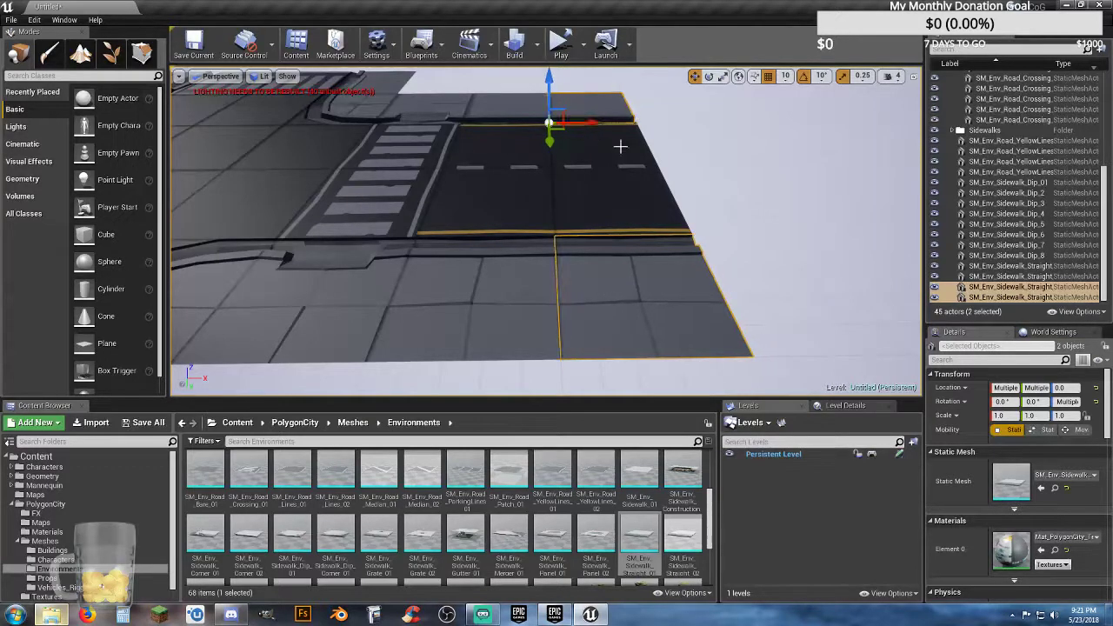
# Step: Duplicate all four yellow-lined road pieces and four straight sidewalk pieces together, and move the copies outward along X, flush with the road's end
pyautogui.press('s')
pyautogui.moveTo(621, 146); pyautogui.dragTo(553, 174, button='right')
pyautogui.press('w')
pyautogui.press('s')
pyautogui.keyDown('ctrl'); pyautogui.click(597, 146); pyautogui.keyUp('ctrl')
pyautogui.keyDown('ctrl'); pyautogui.click(567, 199); pyautogui.keyUp('ctrl')
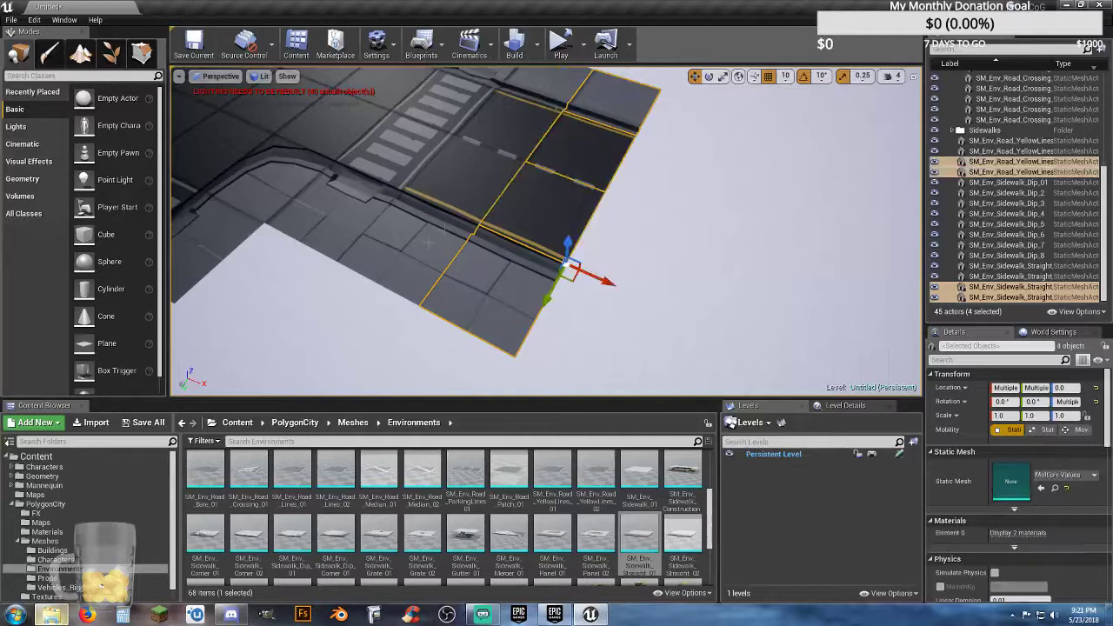
pyautogui.keyDown('ctrl'); pyautogui.click(452, 202); pyautogui.keyUp('ctrl')
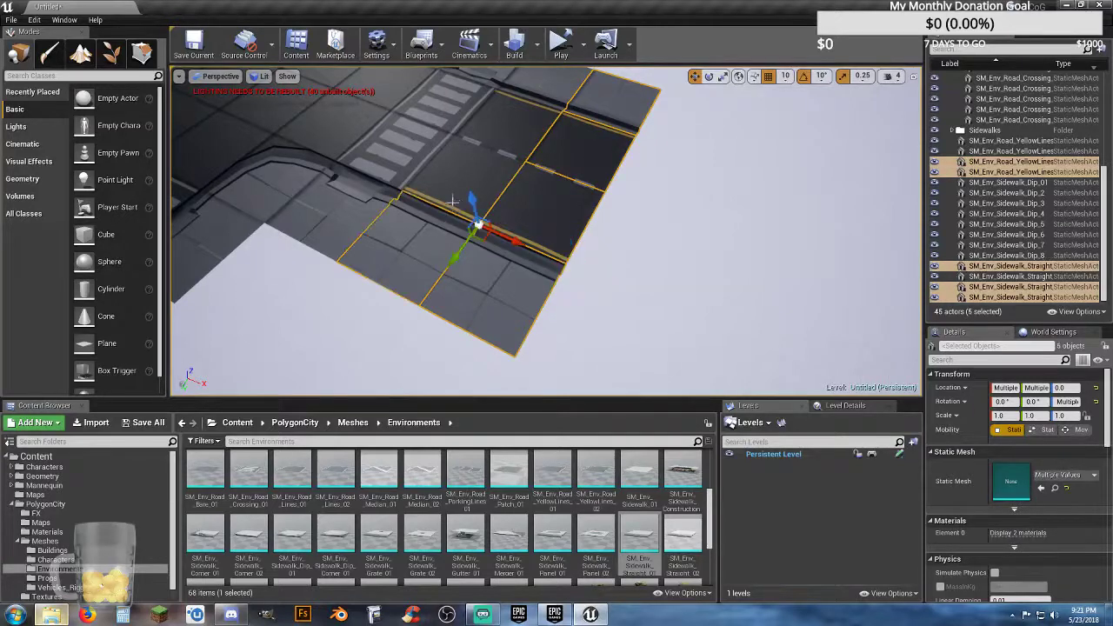
pyautogui.keyDown('ctrl'); pyautogui.click(538, 106); pyautogui.keyUp('ctrl')
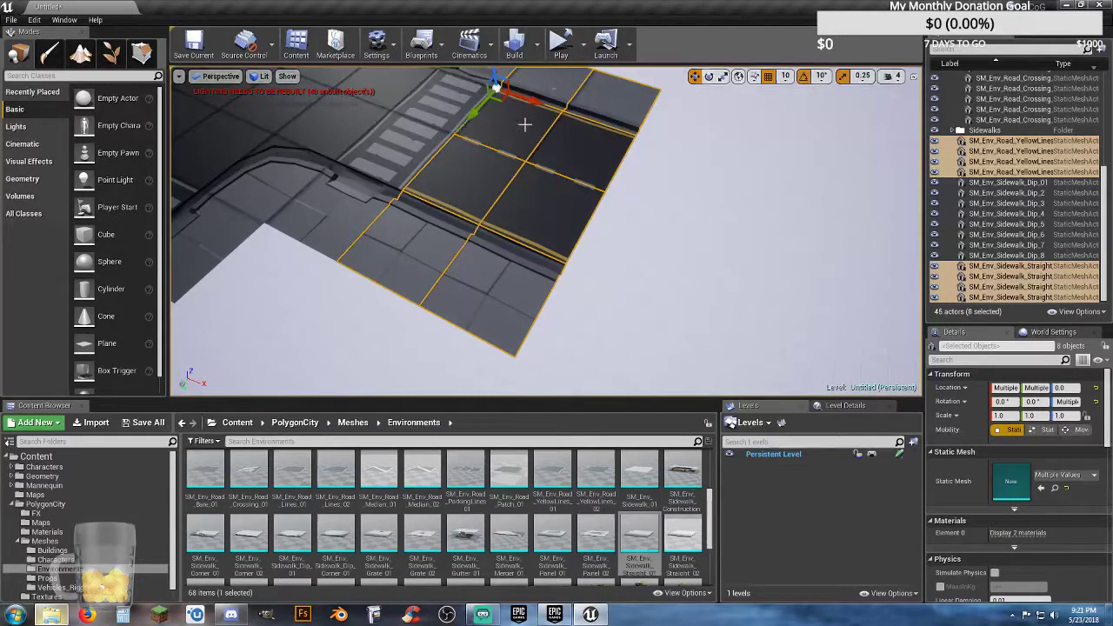
pyautogui.moveTo(531, 124)
pyautogui.mouseDown(button='right')
pyautogui.moveTo(541, 105)
pyautogui.moveTo(551, 125)
pyautogui.mouseUp(button='right')
pyautogui.press('a')
pyautogui.press('s')
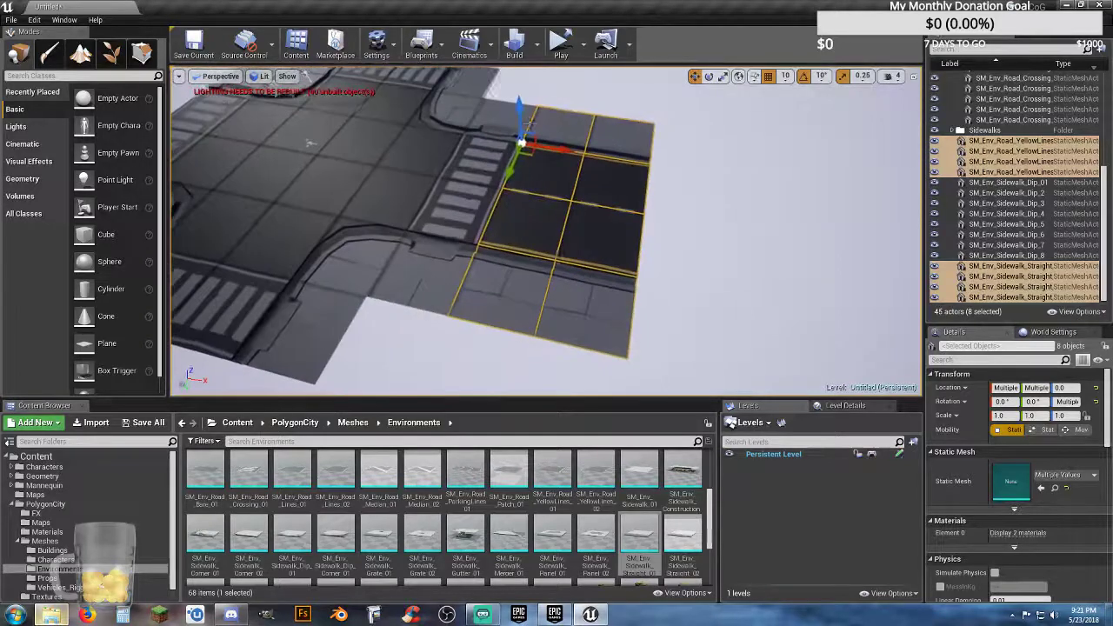
pyautogui.hotkey('ctrl', 'w')
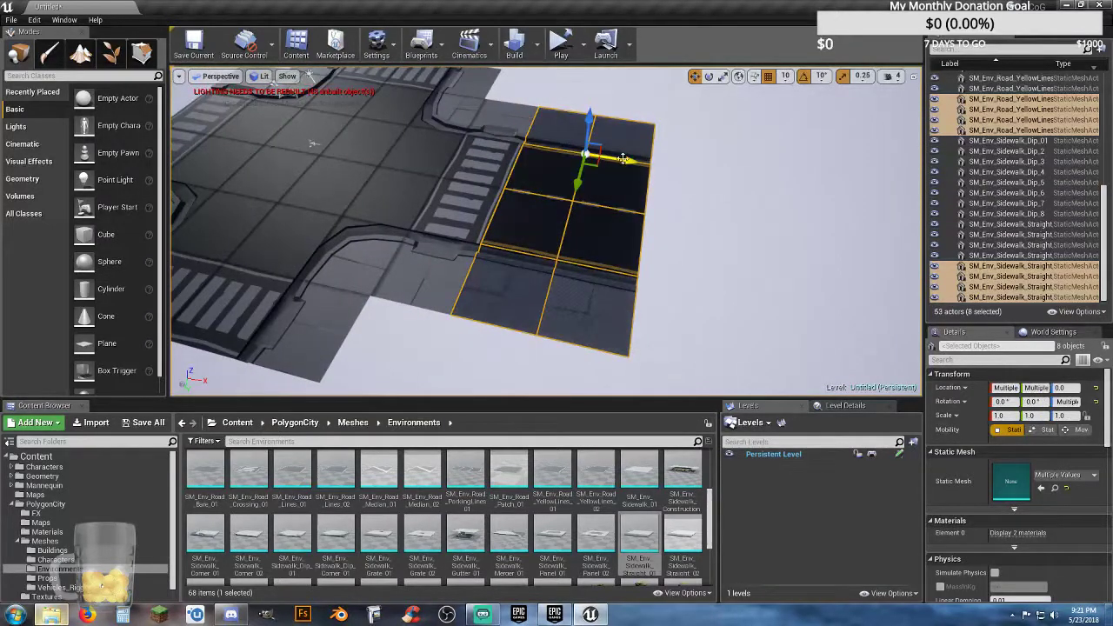
pyautogui.moveTo(624, 159); pyautogui.dragTo(767, 207)
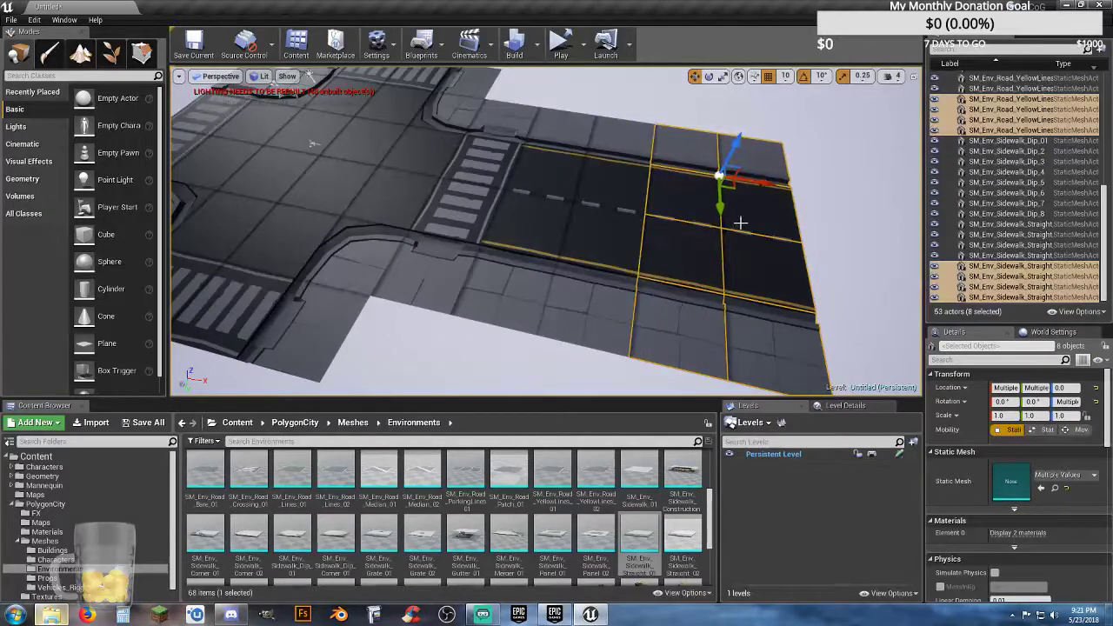
pyautogui.moveTo(740, 223)
pyautogui.mouseDown(button='right')
pyautogui.moveTo(762, 224)
pyautogui.moveTo(787, 261)
pyautogui.moveTo(774, 204)
pyautogui.moveTo(796, 204)
pyautogui.moveTo(679, 218)
pyautogui.moveTo(618, 187)
pyautogui.moveTo(609, 139)
pyautogui.moveTo(609, 226)
pyautogui.moveTo(644, 235)
pyautogui.moveTo(738, 224)
pyautogui.mouseUp(button='right')
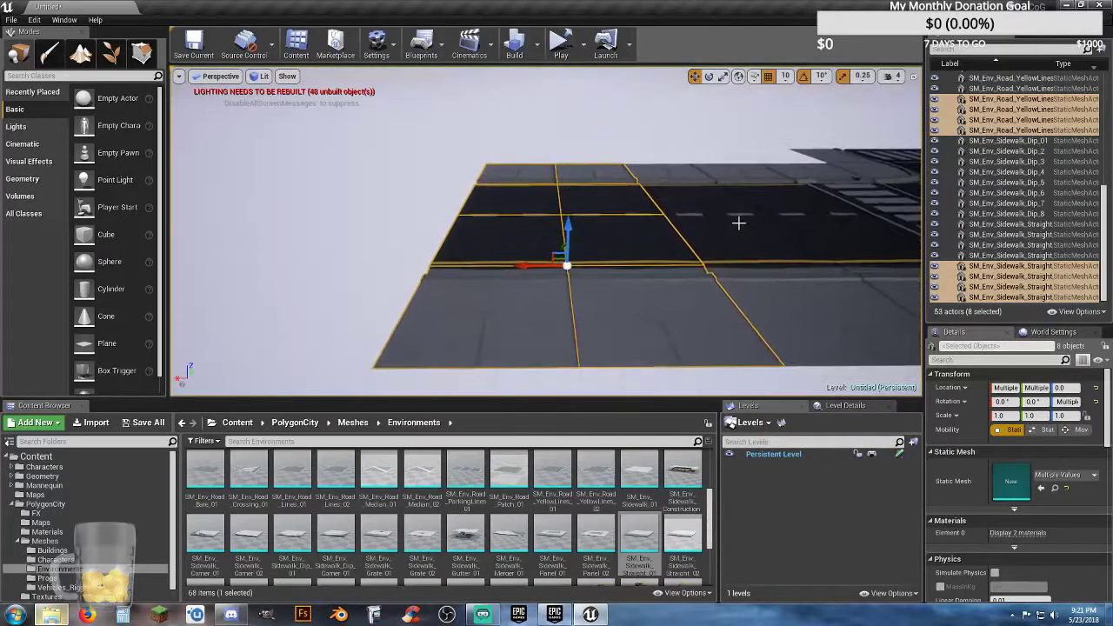
# Step: Duplicate the selected eight road and sidewalk pieces and move the copies outward along X, flush with the road's end
pyautogui.hotkey('ctrl', 'w')
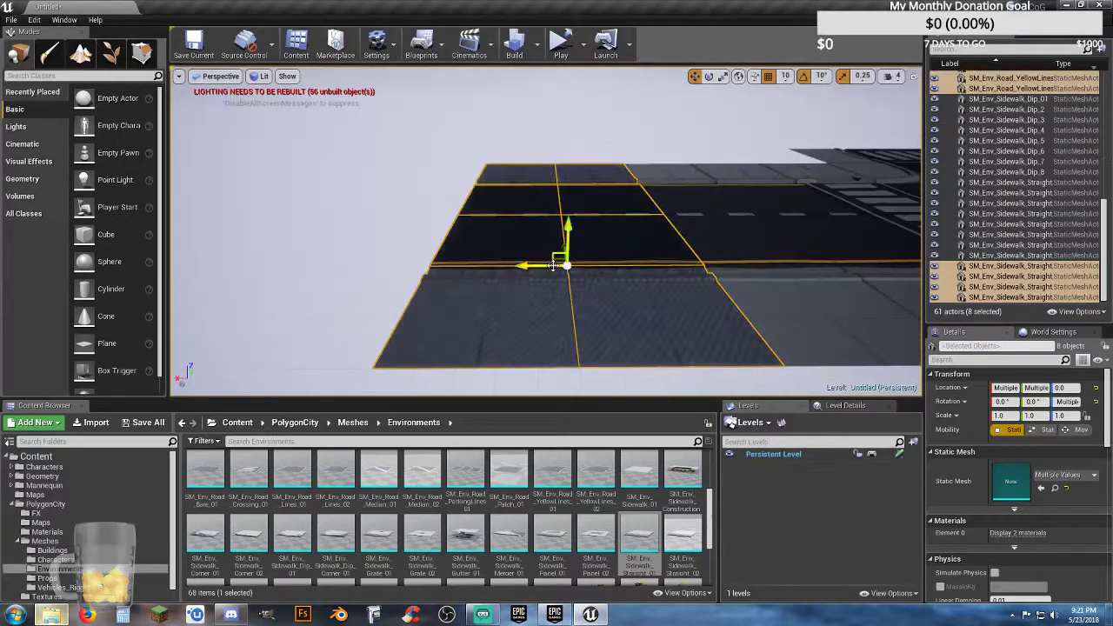
pyautogui.moveTo(533, 266); pyautogui.dragTo(238, 238)
pyautogui.scroll(-4, 352, 255)
pyautogui.moveTo(352, 256)
pyautogui.mouseDown(button='right')
pyautogui.moveTo(353, 183)
pyautogui.moveTo(317, 339)
pyautogui.moveTo(326, 304)
pyautogui.moveTo(430, 305)
pyautogui.moveTo(353, 255)
pyautogui.mouseUp(button='right')
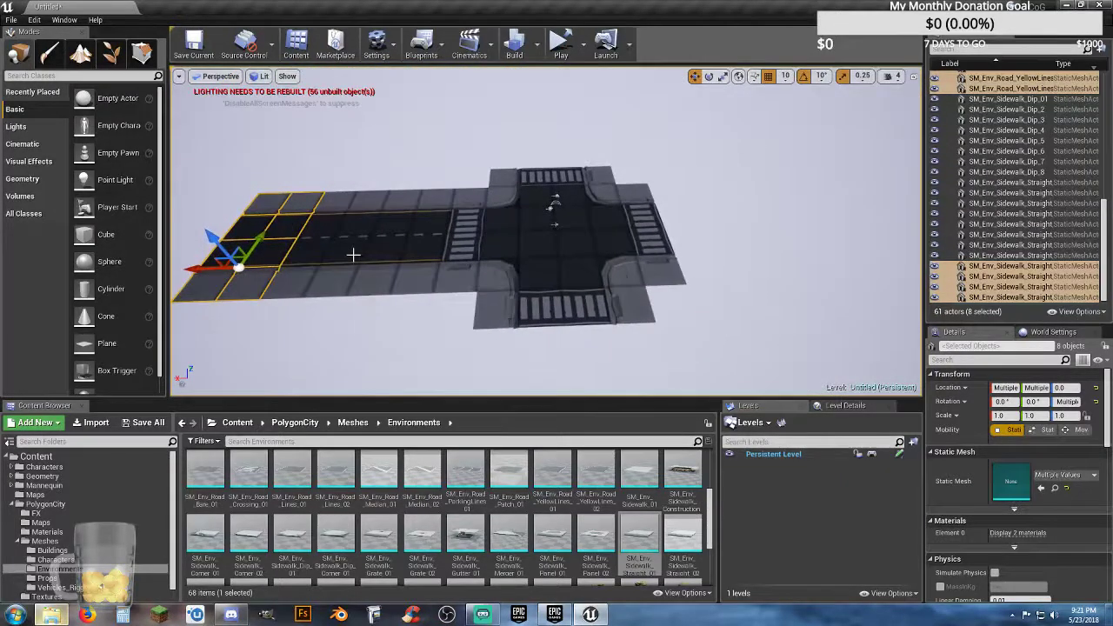
# Step: Duplicate the eight-piece road block and move the copy along X across the intersection until it meets the opposite crossing
pyautogui.keyDown('alt'); pyautogui.moveTo(251, 269); pyautogui.dragTo(661, 297); pyautogui.keyUp('alt')
pyautogui.press('w')
pyautogui.moveTo(675, 297); pyautogui.dragTo(770, 314, button='right')
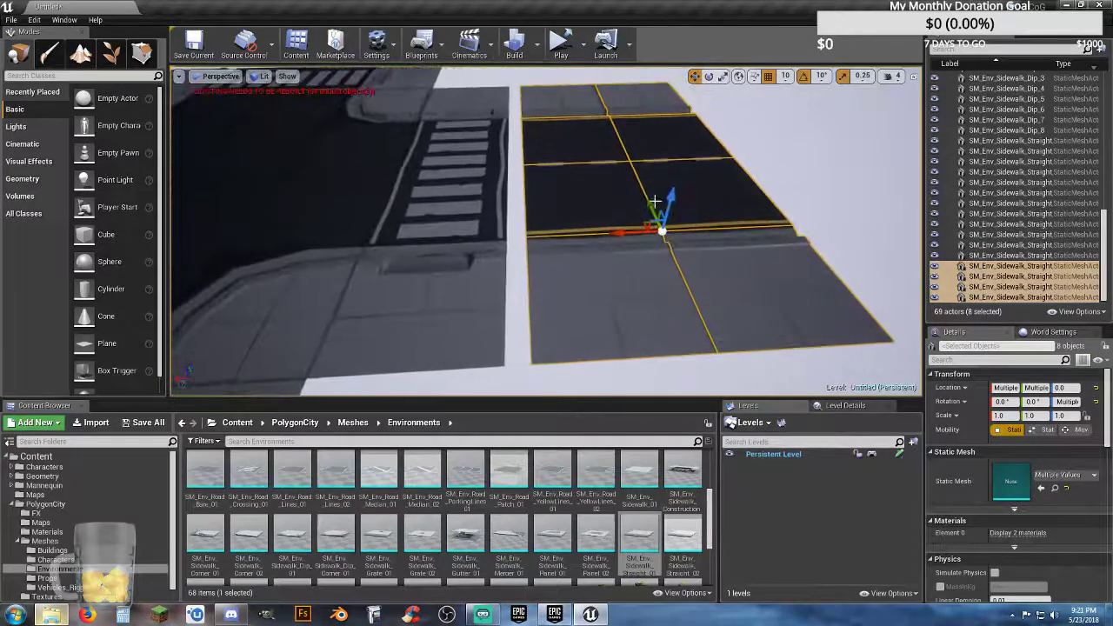
pyautogui.moveTo(632, 232); pyautogui.dragTo(612, 235)
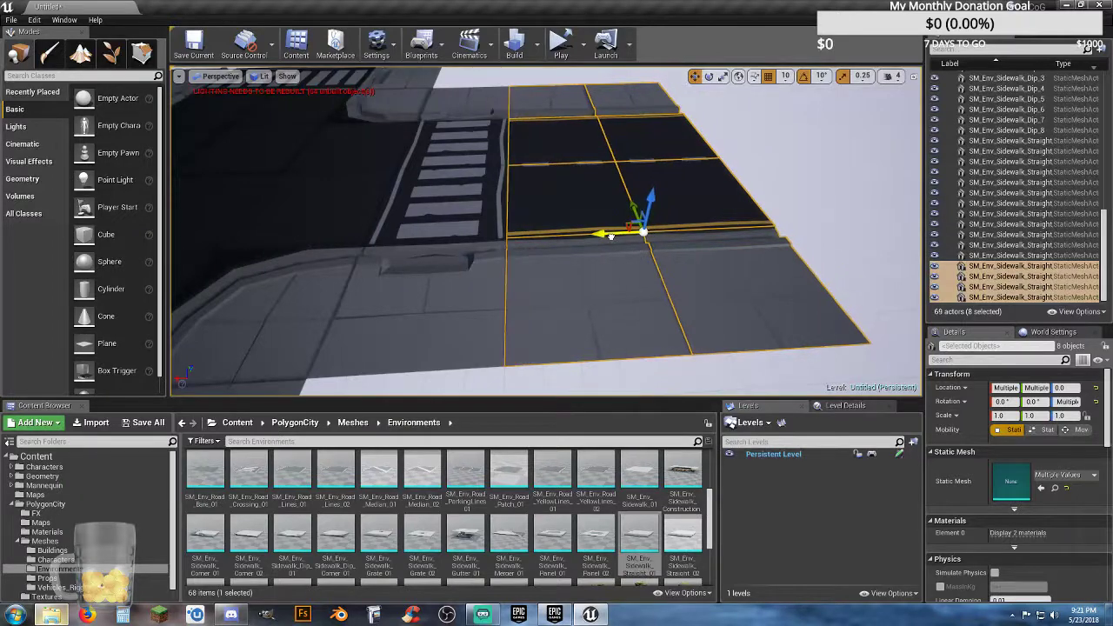
pyautogui.press('s')
pyautogui.moveTo(606, 249); pyautogui.dragTo(591, 273, button='right')
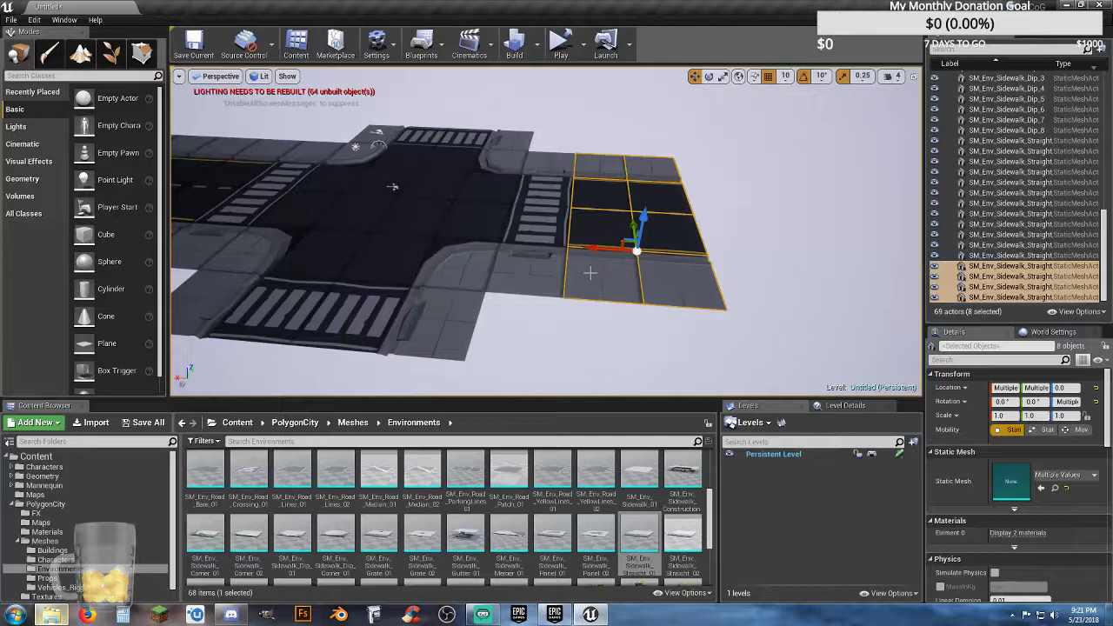
# Step: Duplicate the road block at the opposite crossing and move the copy one block length outward along X
pyautogui.hotkey('ctrl', 'w')
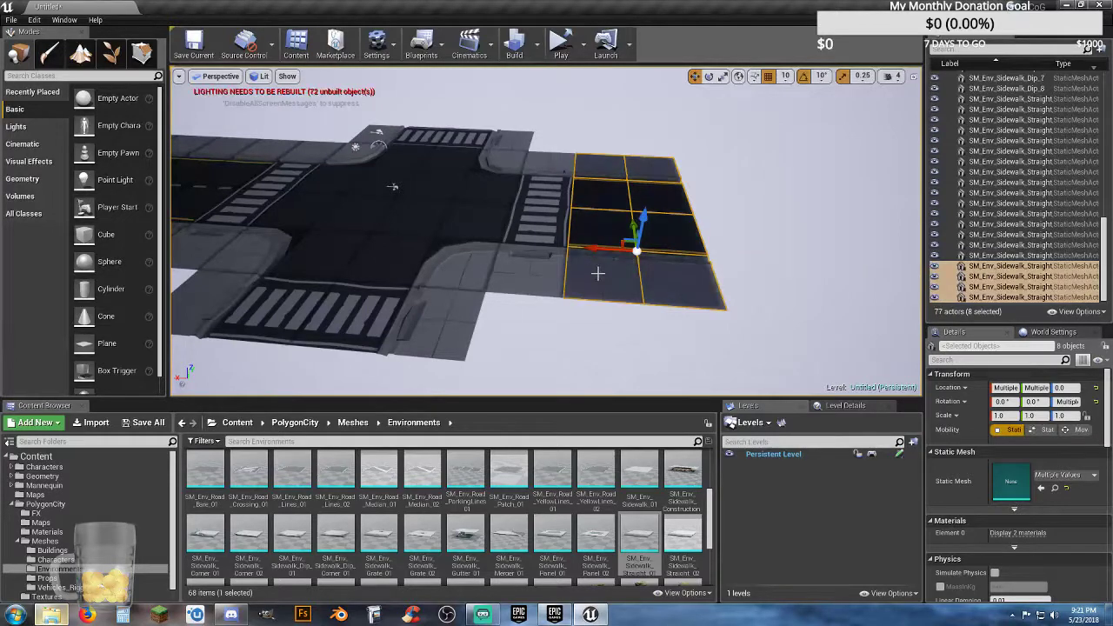
pyautogui.moveTo(594, 249); pyautogui.dragTo(729, 282)
pyautogui.press('w')
pyautogui.moveTo(731, 300)
pyautogui.mouseDown(button='right')
pyautogui.moveTo(774, 319)
pyautogui.moveTo(709, 292)
pyautogui.moveTo(729, 304)
pyautogui.mouseUp(button='right')
pyautogui.press('s')
# Step: Paste a copy of the eight-piece road block beside the crossing and rotate it a quarter turn about Z
pyautogui.hotkey('ctrl', 'v')
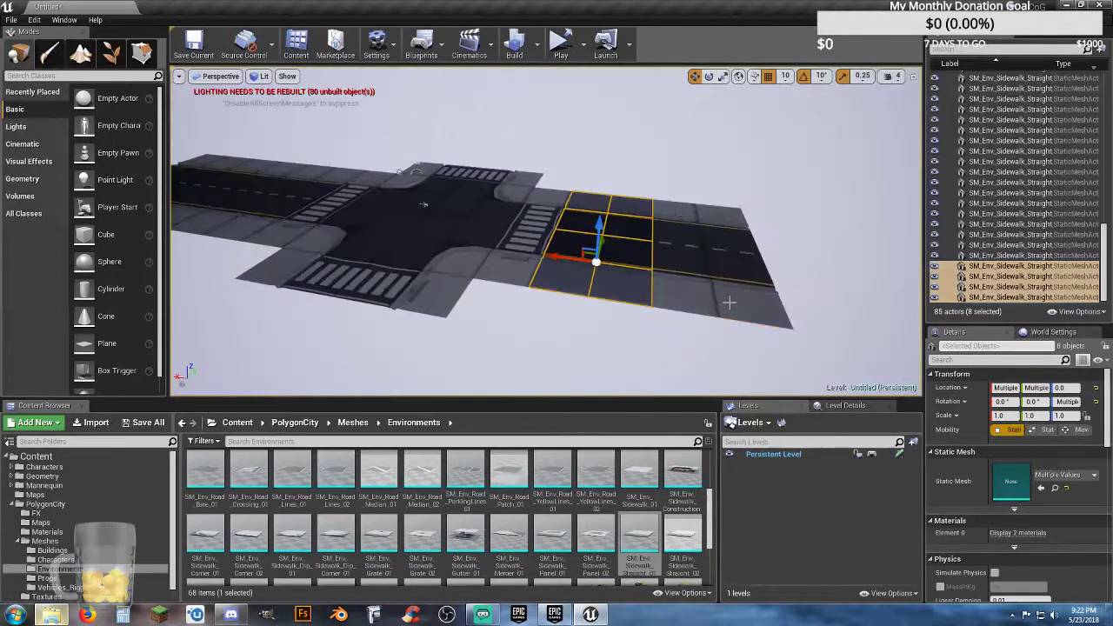
pyautogui.click(710, 76)
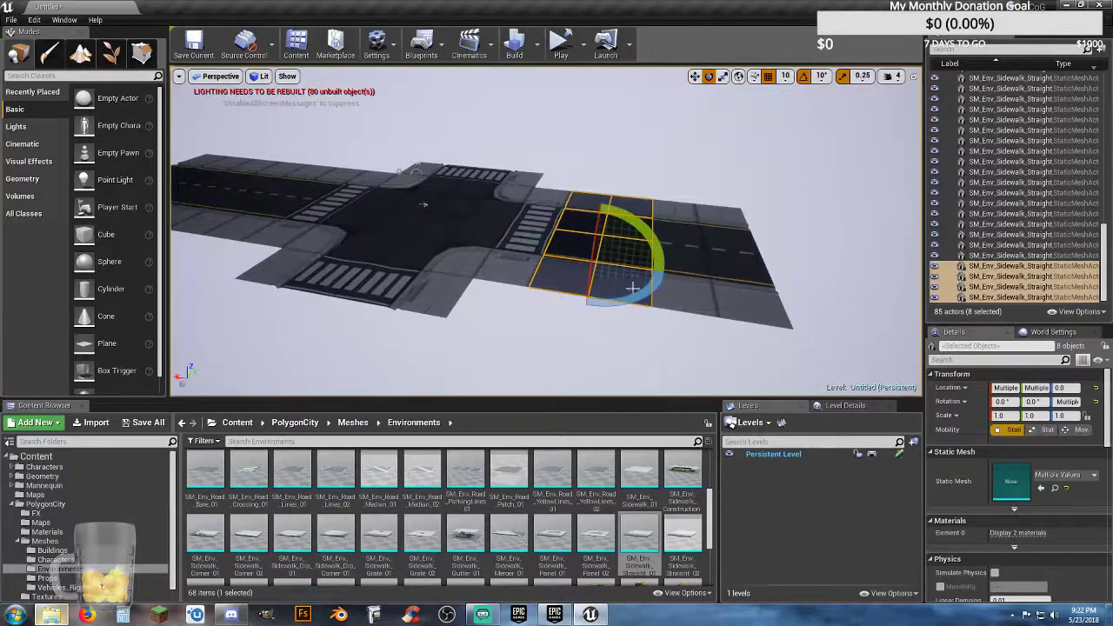
pyautogui.moveTo(638, 296); pyautogui.dragTo(600, 302)
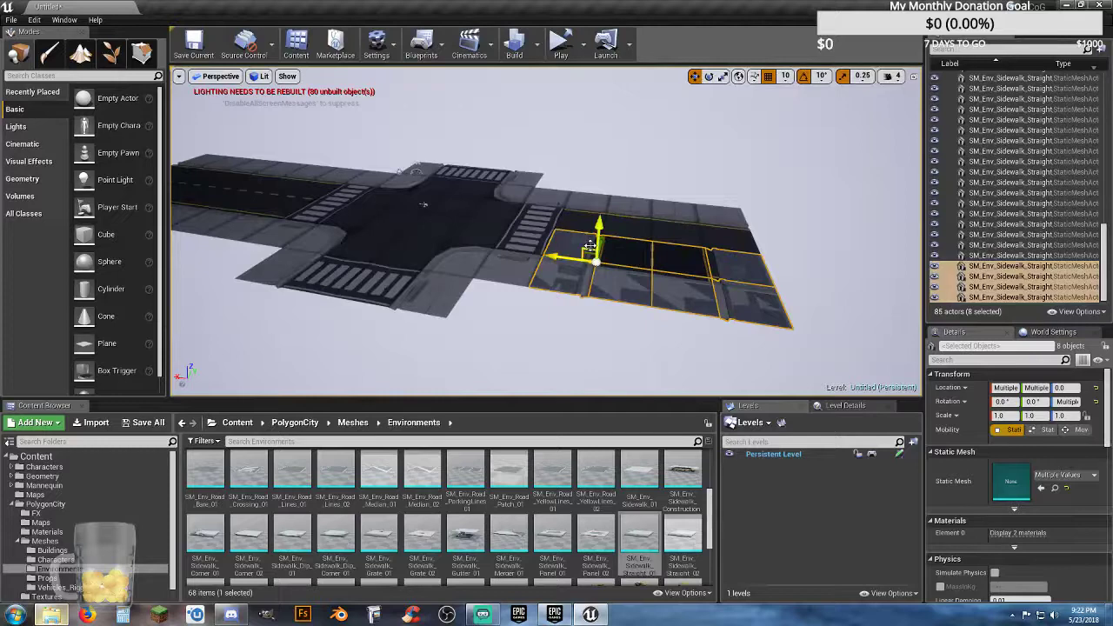
# Step: Move the rotated road block to an open crossing on the Y axis, aligning its road and sidewalks flush with the crossing
pyautogui.moveTo(591, 246); pyautogui.dragTo(543, 263, button='right')
pyautogui.moveTo(651, 233); pyautogui.dragTo(437, 267)
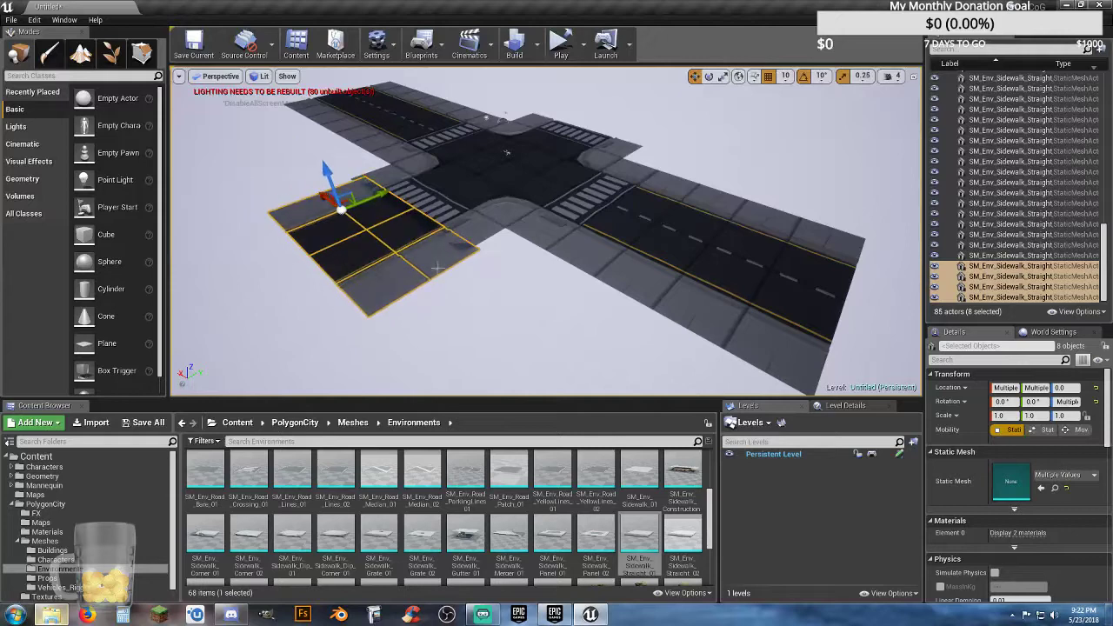
pyautogui.moveTo(438, 267)
pyautogui.mouseDown(button='right')
pyautogui.moveTo(406, 263)
pyautogui.moveTo(392, 276)
pyautogui.moveTo(296, 259)
pyautogui.moveTo(388, 273)
pyautogui.moveTo(441, 264)
pyautogui.mouseUp(button='right')
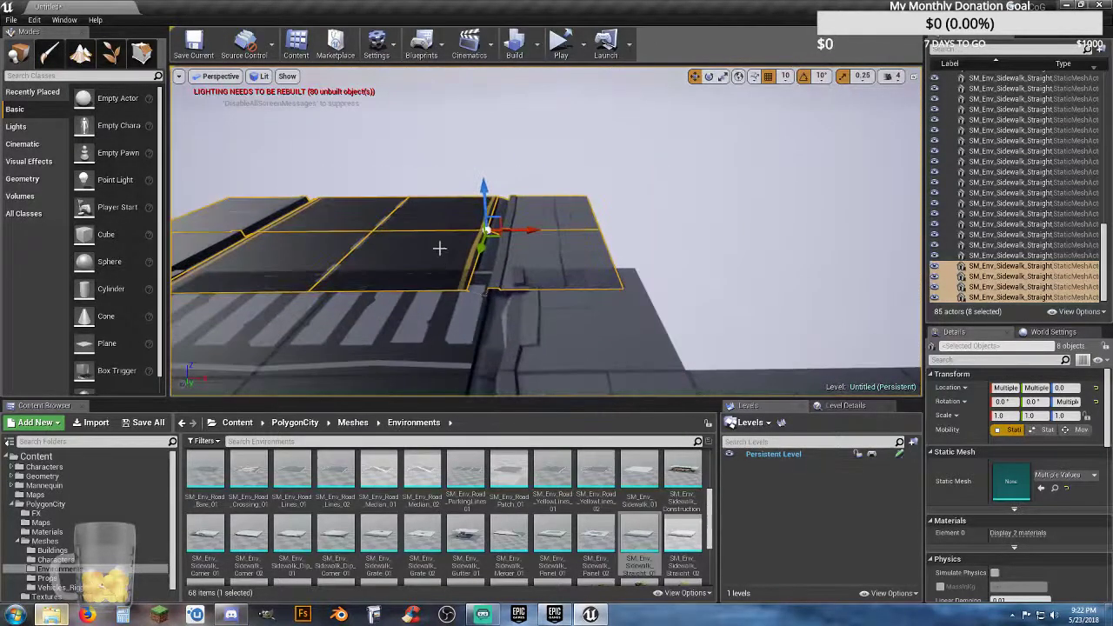
pyautogui.moveTo(526, 230); pyautogui.dragTo(553, 231)
pyautogui.moveTo(553, 232); pyautogui.dragTo(466, 247, button='right')
pyautogui.moveTo(531, 182); pyautogui.dragTo(564, 179)
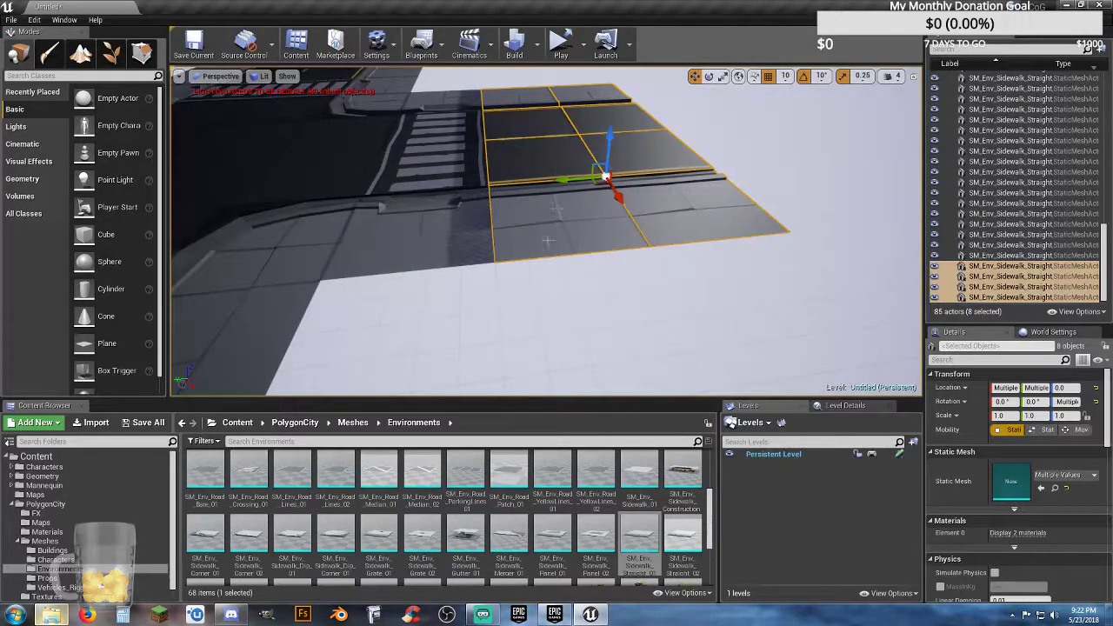
pyautogui.press('s')
pyautogui.moveTo(571, 276)
pyautogui.mouseDown(button='right')
pyautogui.moveTo(573, 292)
pyautogui.moveTo(571, 276)
pyautogui.mouseUp(button='right')
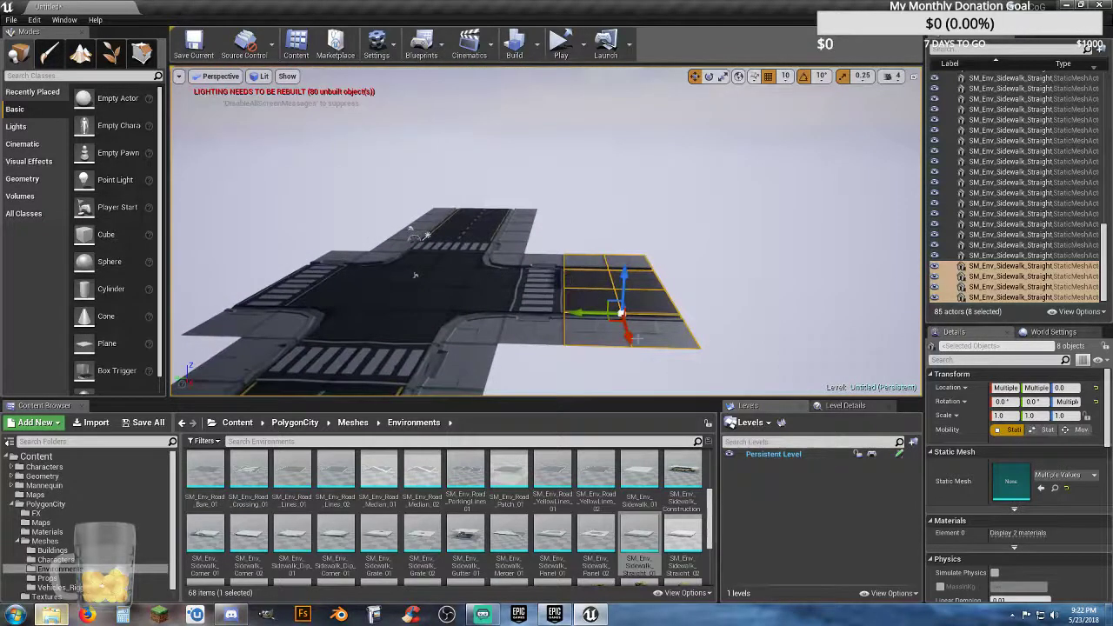
# Step: Duplicate the rotated road block and move the copy along Y across the intersection, flush with the remaining open crossing
pyautogui.keyDown('alt'); pyautogui.moveTo(578, 315); pyautogui.dragTo(193, 305); pyautogui.keyUp('alt')
pyautogui.moveTo(281, 301)
pyautogui.mouseDown(button='right')
pyautogui.moveTo(235, 306)
pyautogui.moveTo(213, 326)
pyautogui.moveTo(265, 370)
pyautogui.moveTo(278, 289)
pyautogui.mouseUp(button='right')
pyautogui.press('w')
pyautogui.press('a')
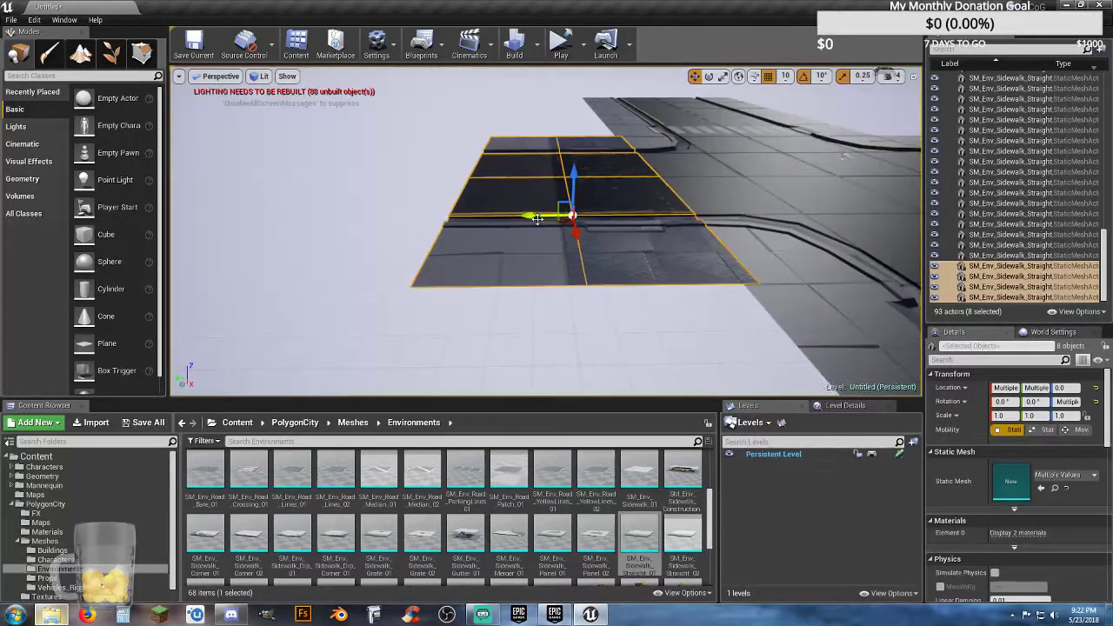
pyautogui.moveTo(537, 219); pyautogui.dragTo(401, 220)
pyautogui.press('s')
pyautogui.moveTo(401, 219); pyautogui.dragTo(425, 239, button='right')
# Step: Duplicate the rotated road block twice, moving each copy outward along Y to sit flush with the end of that road
pyautogui.hotkey('ctrl', 'w')
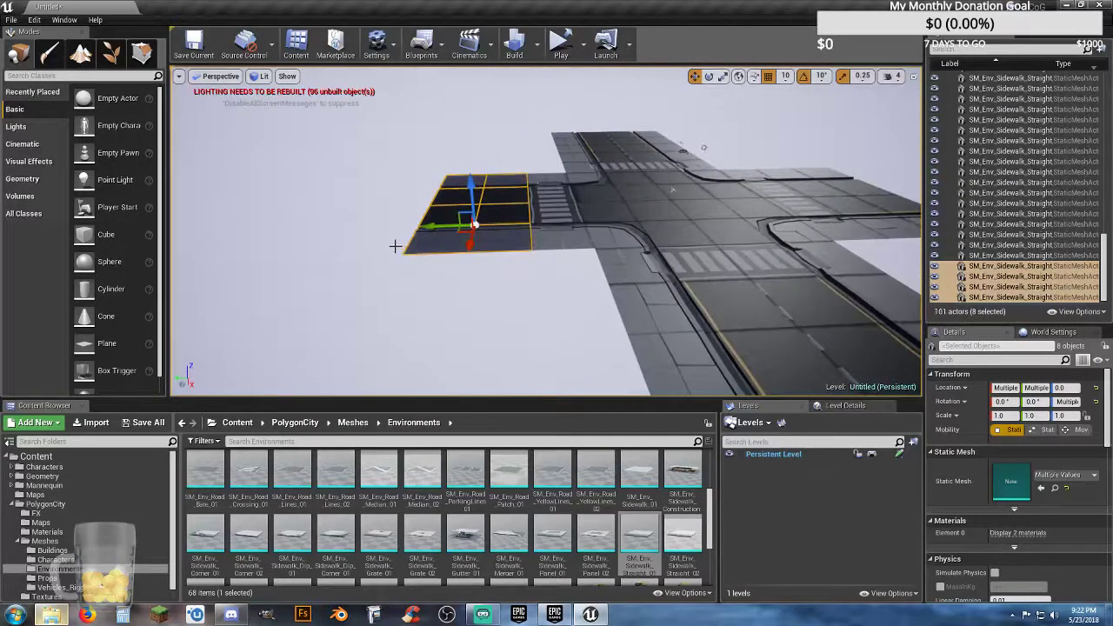
pyautogui.moveTo(418, 235); pyautogui.dragTo(306, 222)
pyautogui.moveTo(307, 222)
pyautogui.mouseDown(button='right')
pyautogui.moveTo(244, 219)
pyautogui.moveTo(314, 225)
pyautogui.mouseUp(button='right')
pyautogui.press('w')
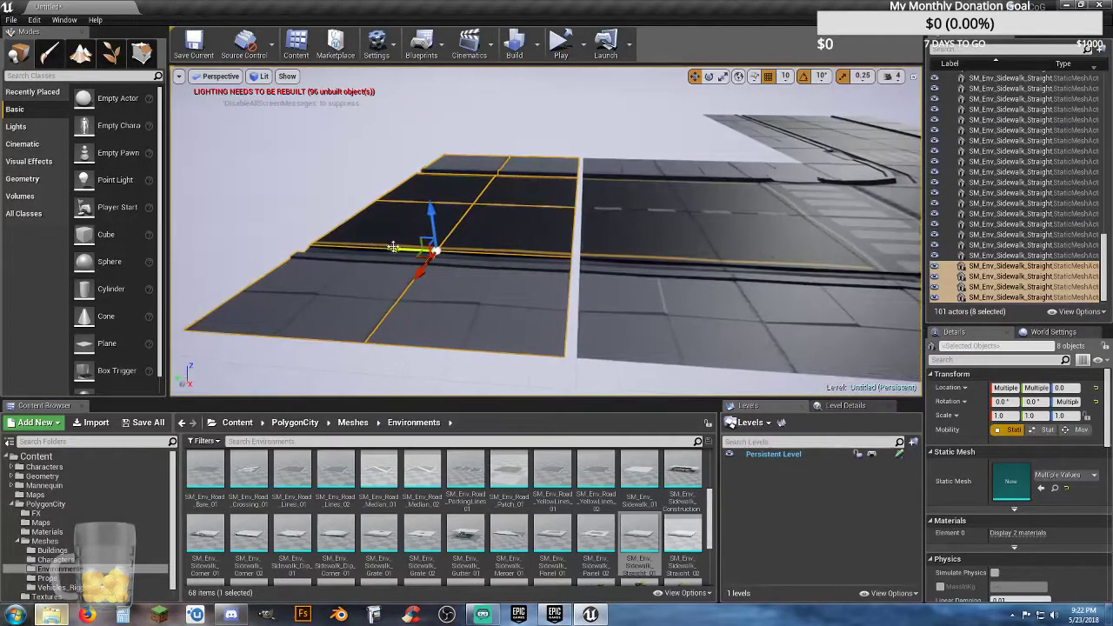
pyautogui.moveTo(394, 248); pyautogui.dragTo(403, 249)
pyautogui.press('s')
pyautogui.moveTo(414, 251); pyautogui.dragTo(535, 287, button='right')
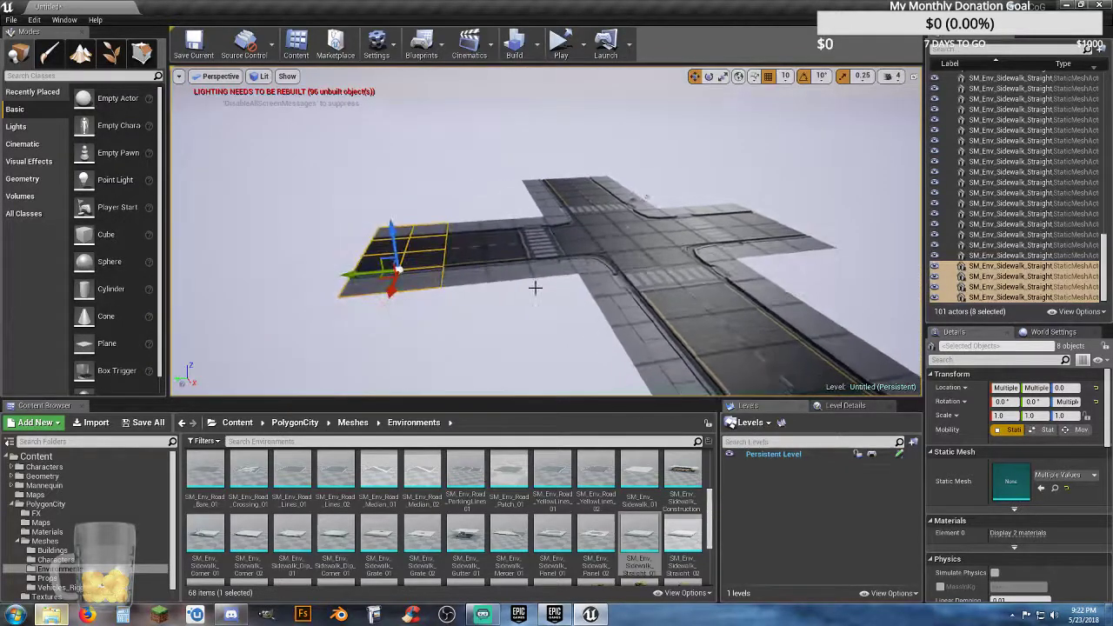
pyautogui.hotkey('ctrl', 'w')
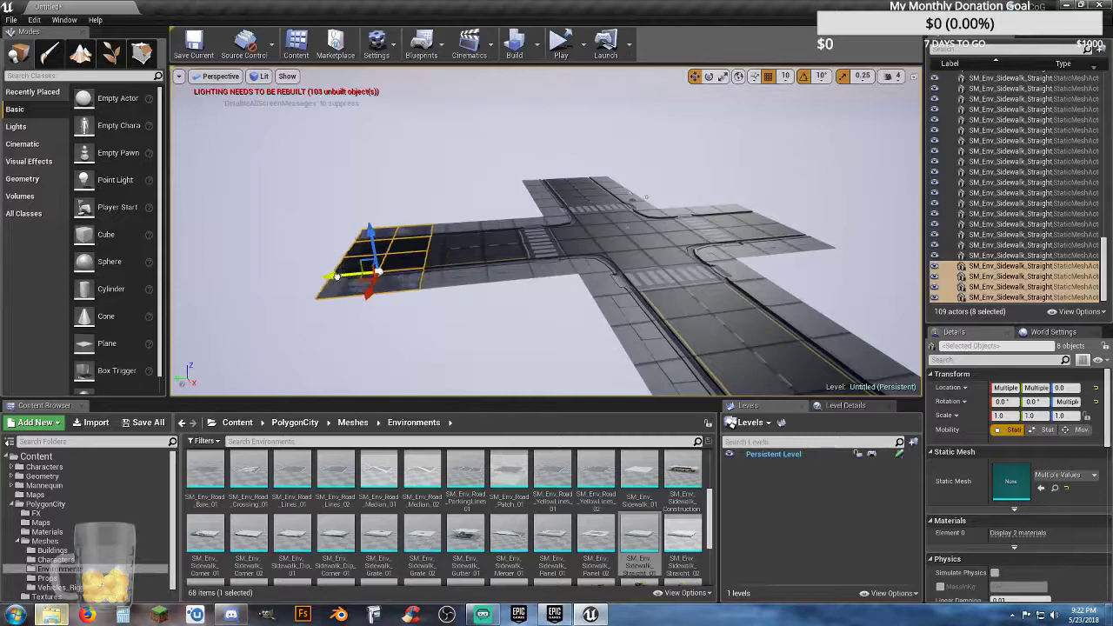
pyautogui.moveTo(337, 276); pyautogui.dragTo(257, 278)
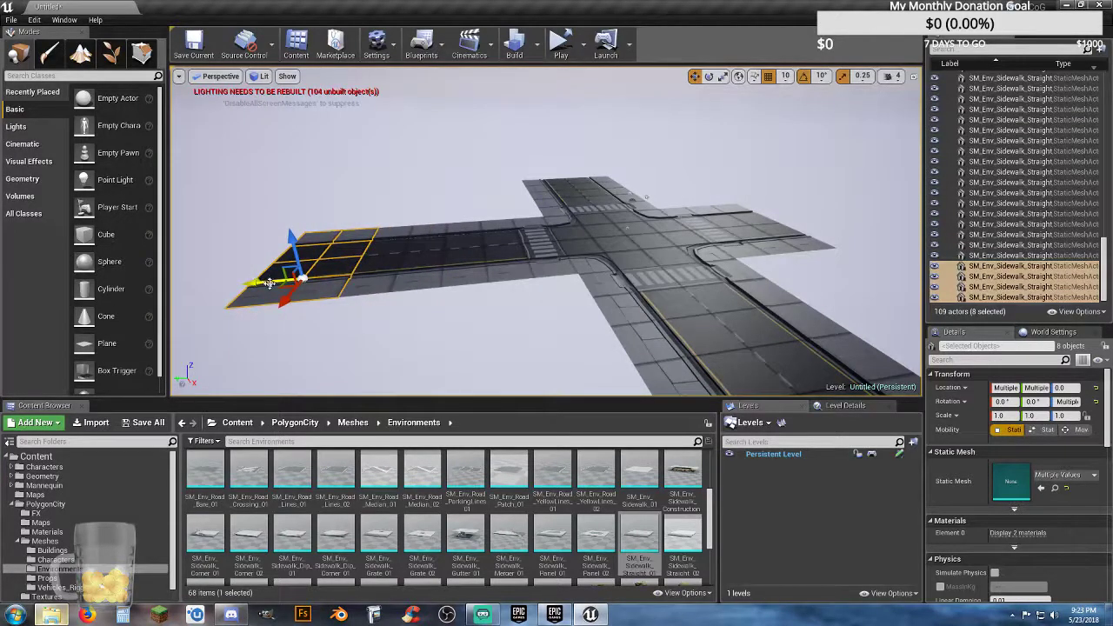
# Step: Paste another copy of the rotated road block and move it along Y to the opposite arm, flush with that road's outer end
pyautogui.moveTo(270, 284); pyautogui.dragTo(322, 298, button='right')
pyautogui.press('w')
pyautogui.press('d')
pyautogui.press('s')
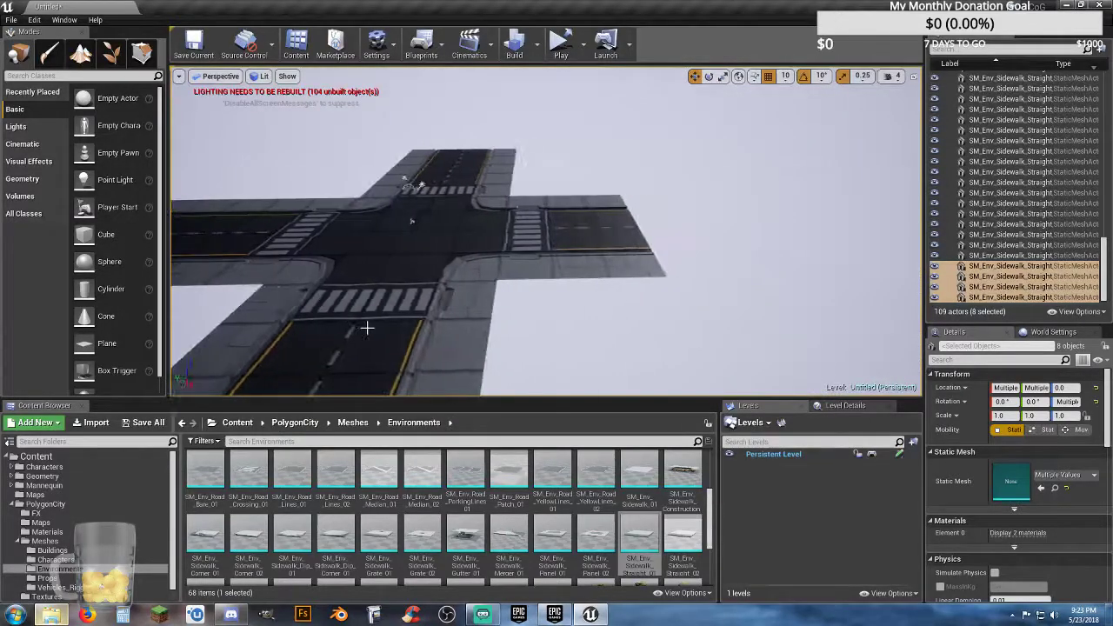
pyautogui.hotkey('ctrl', 'v')
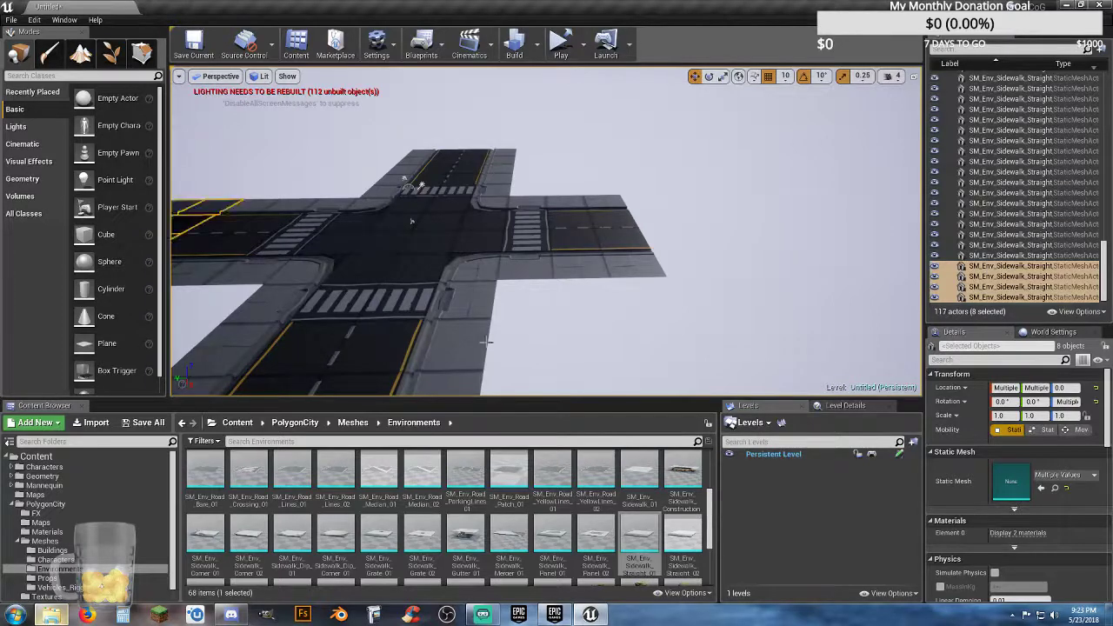
pyautogui.moveTo(487, 340); pyautogui.dragTo(340, 306, button='right')
pyautogui.moveTo(230, 250); pyautogui.dragTo(748, 345)
pyautogui.moveTo(748, 345)
pyautogui.mouseDown(button='right')
pyautogui.moveTo(822, 356)
pyautogui.moveTo(762, 360)
pyautogui.moveTo(743, 348)
pyautogui.mouseUp(button='right')
pyautogui.press('w')
pyautogui.press('w')
pyautogui.moveTo(647, 242); pyautogui.dragTo(638, 245)
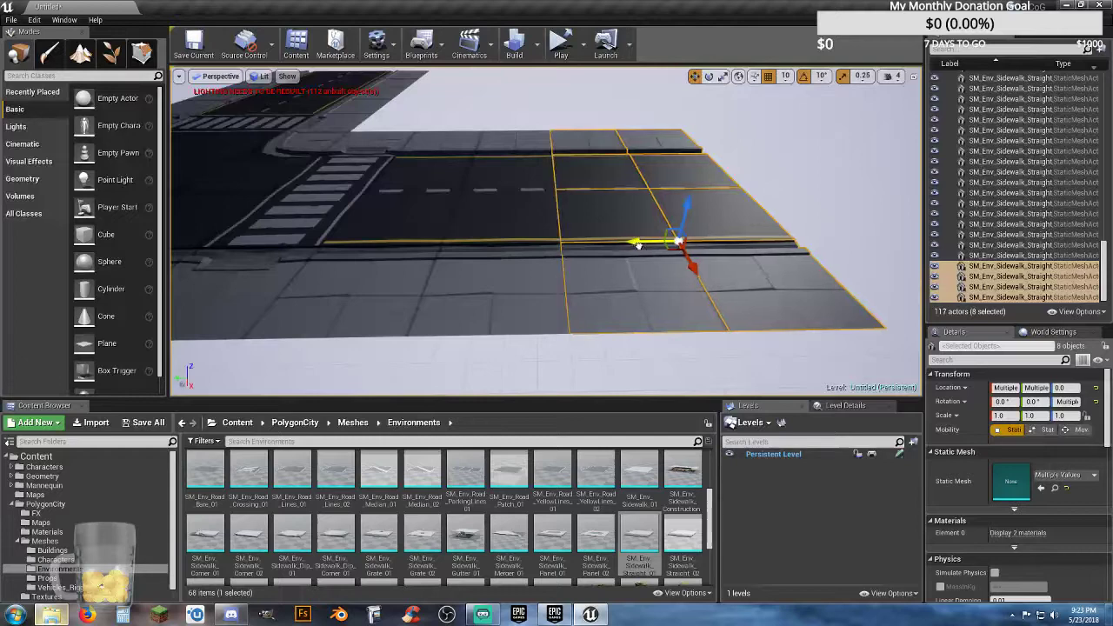
pyautogui.press('s')
pyautogui.moveTo(616, 259); pyautogui.dragTo(743, 228, button='right')
pyautogui.press('s')
pyautogui.press('a')
# Step: Collapse the Roads folder in the World Outliner so the loose actors are listed below the folders
pyautogui.moveTo(1104, 287); pyautogui.dragTo(1104, 128)
pyautogui.click(983, 97)
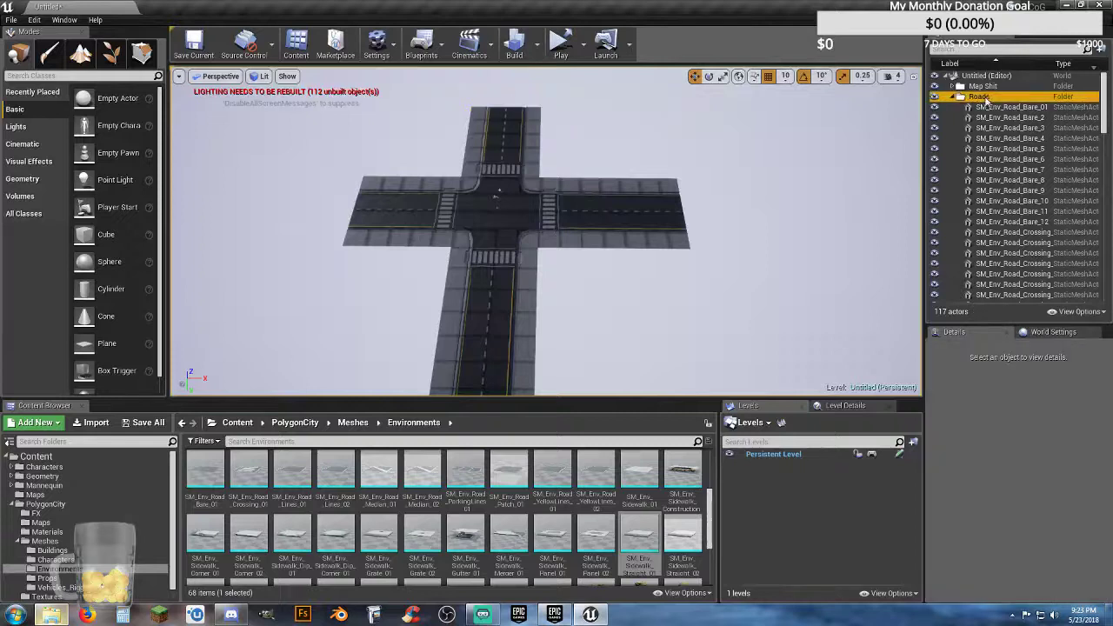
pyautogui.click(961, 97)
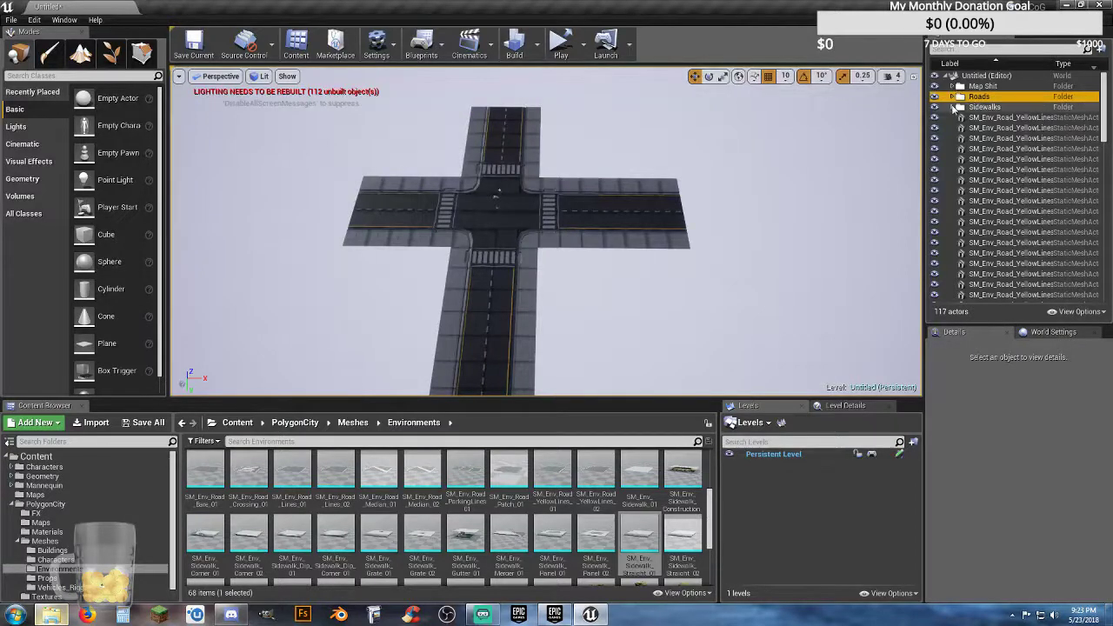
pyautogui.click(961, 107)
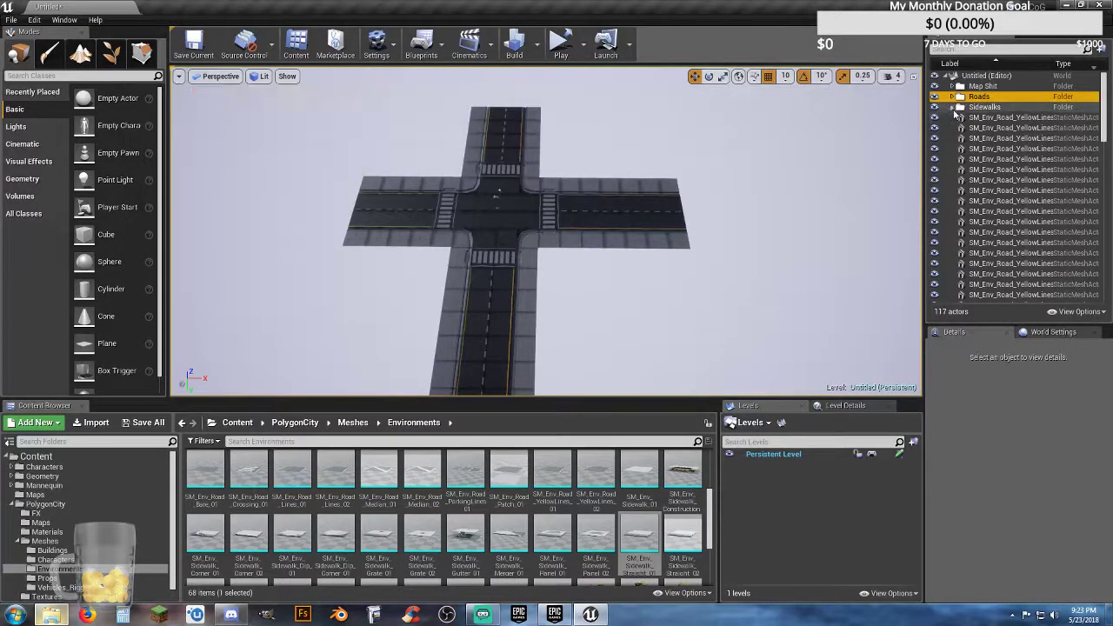
# Step: Select all loose SM_Env_Road_YellowLines actors in the World Outliner and move them to the Roads folder
pyautogui.click(983, 137)
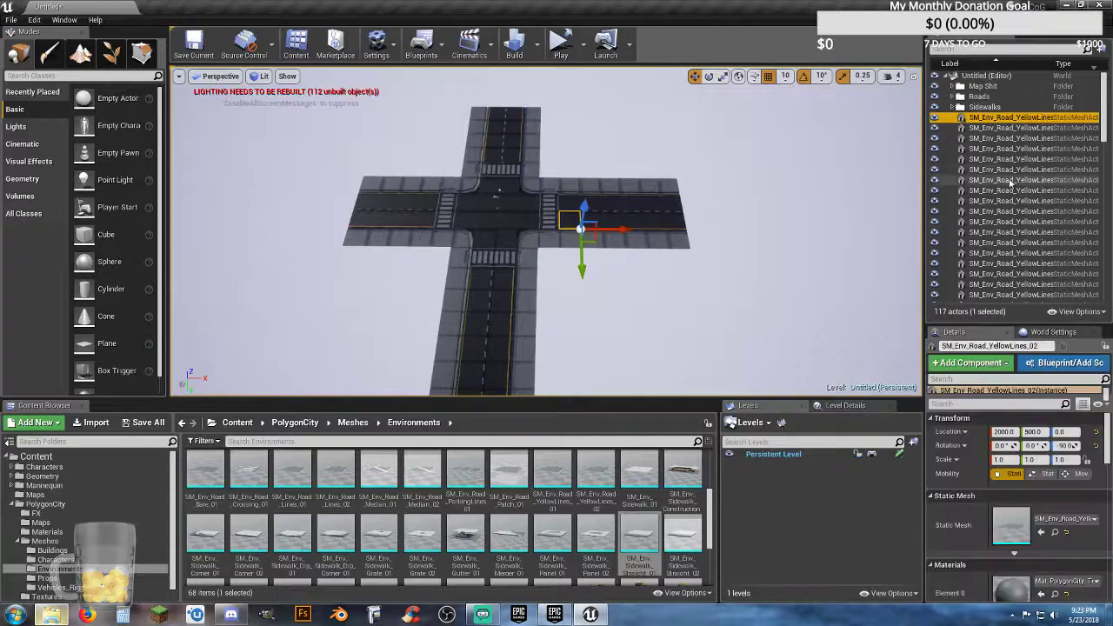
pyautogui.scroll(-2, 1009, 178)
pyautogui.scroll(-4, 1035, 170)
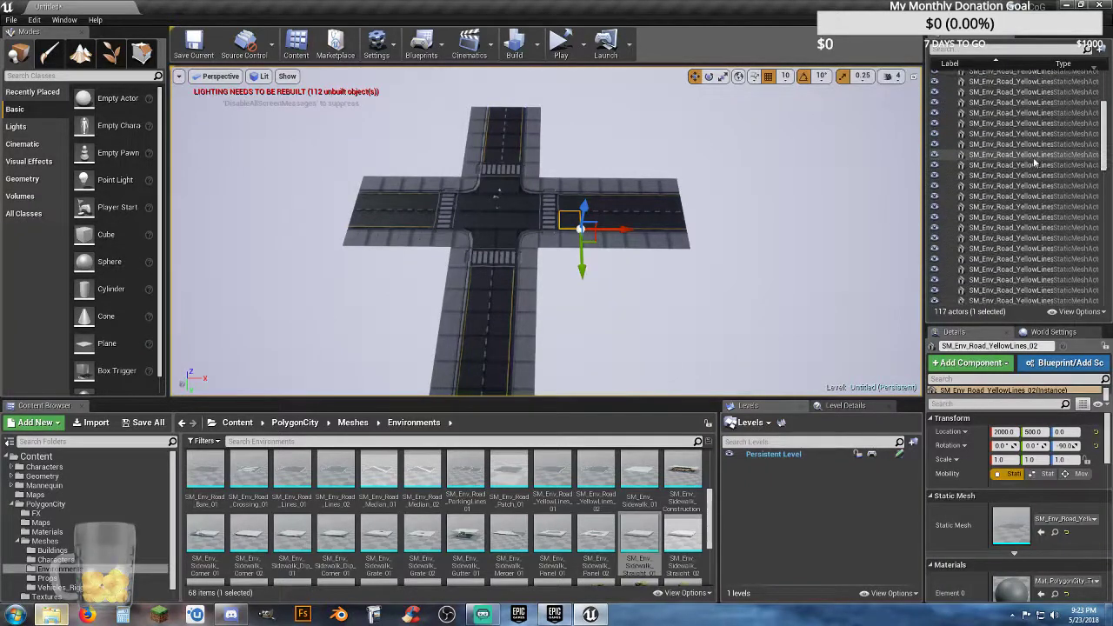
pyautogui.scroll(-3, 1035, 170)
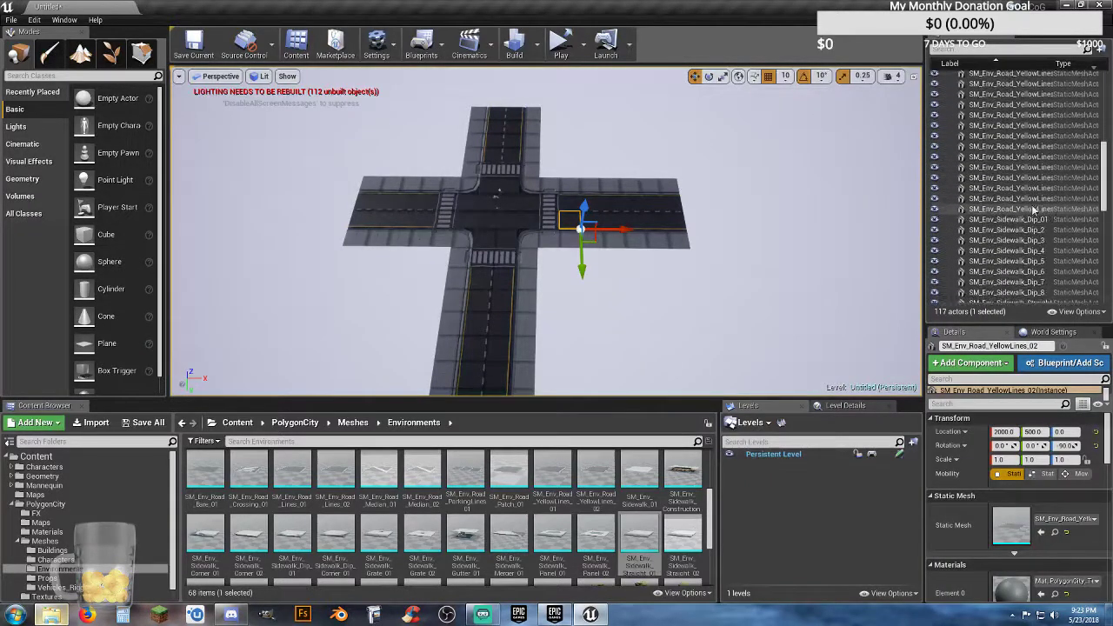
pyautogui.keyDown('shift'); pyautogui.click(1034, 210); pyautogui.keyUp('shift')
pyautogui.rightClick(1034, 210)
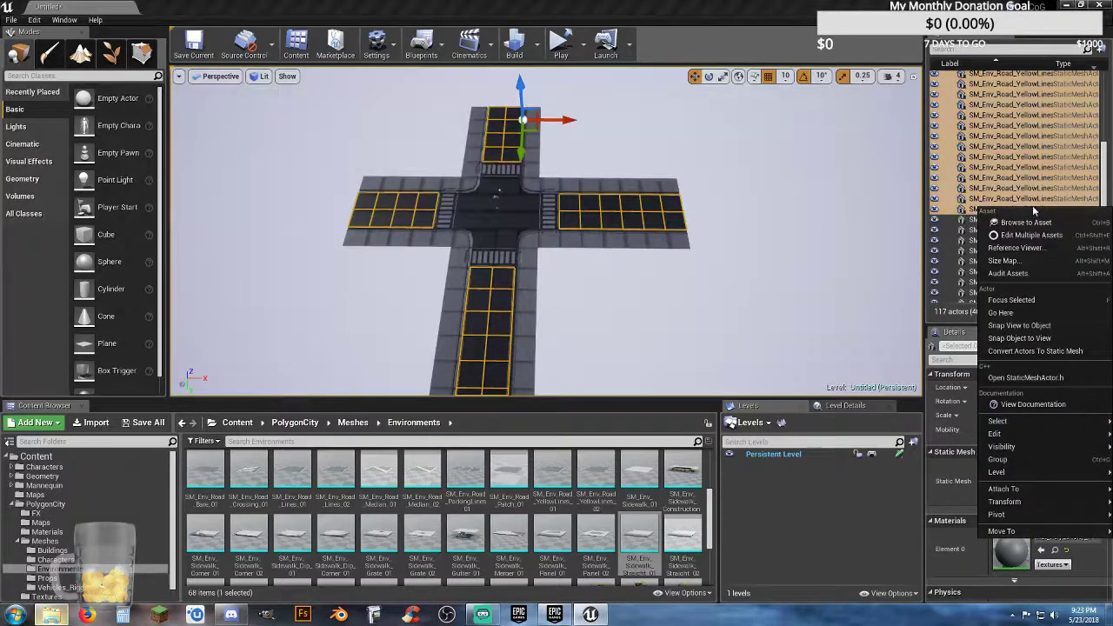
pyautogui.moveTo(1031, 520)
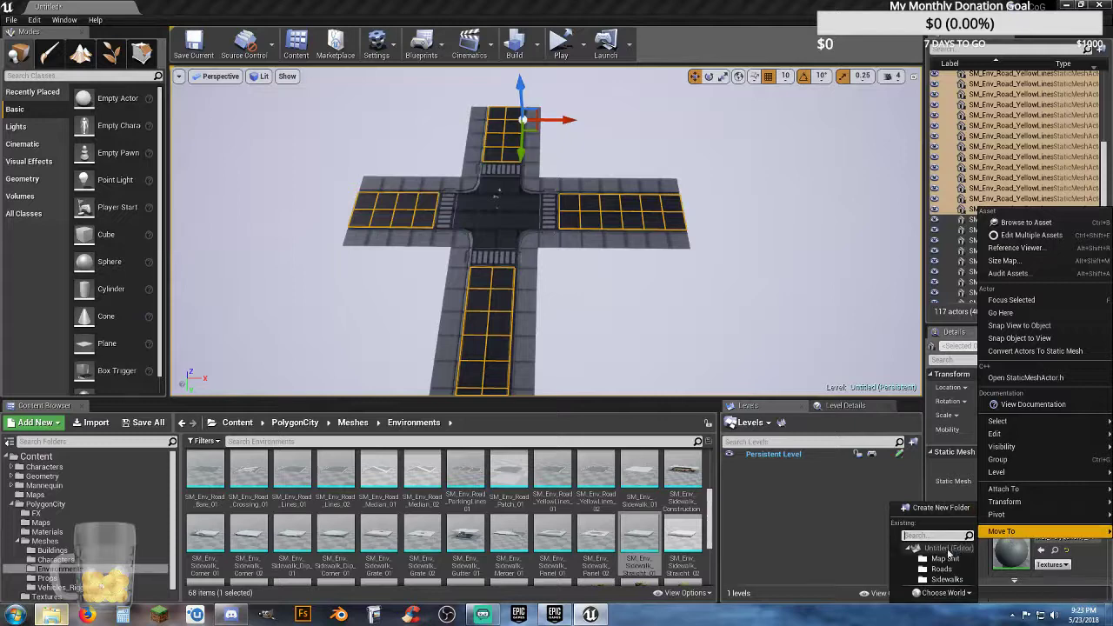
pyautogui.click(938, 574)
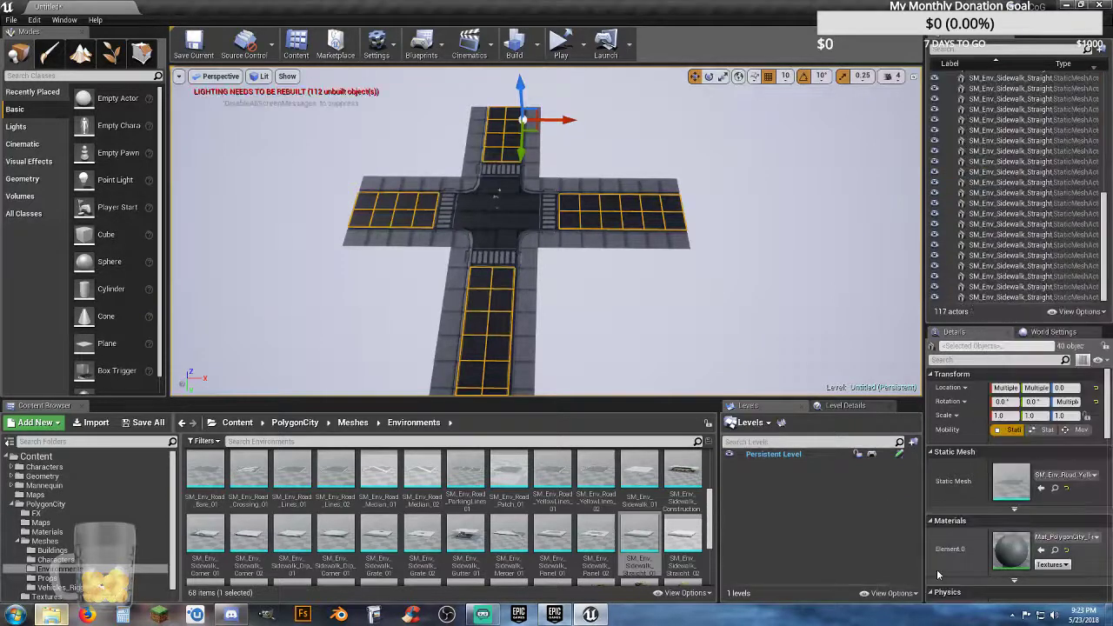
# Step: Select all loose SM_Env_Sidewalk_Dip and SM_Env_Sidewalk_Straight actors and move them to the Sidewalks folder
pyautogui.moveTo(1101, 224); pyautogui.dragTo(1101, 78)
pyautogui.click(972, 117)
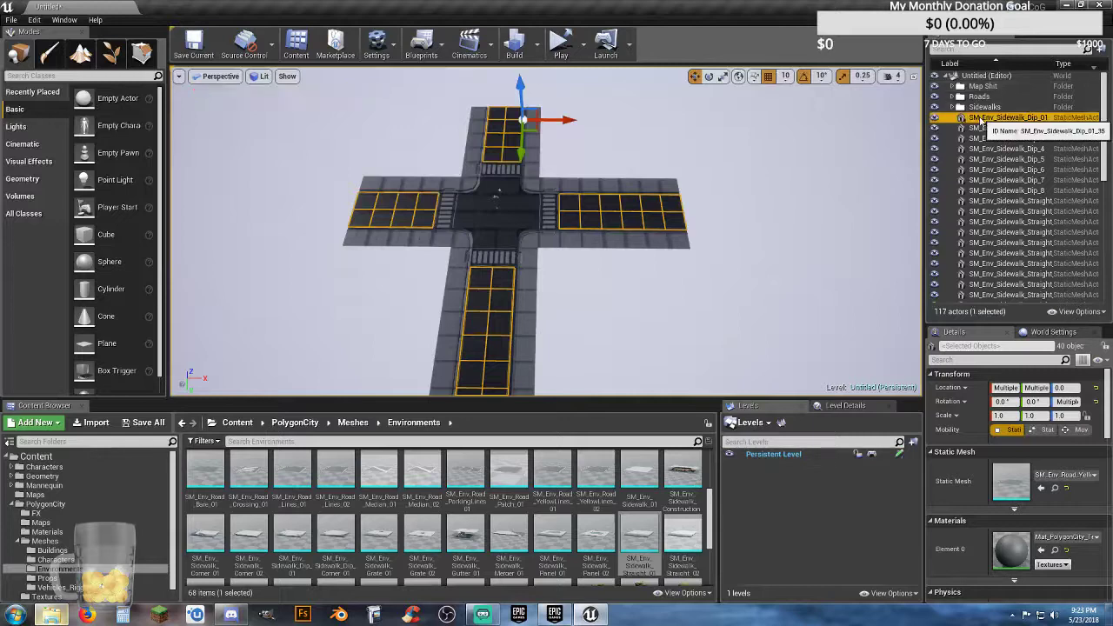
pyautogui.moveTo(1099, 148)
pyautogui.mouseDown()
pyautogui.moveTo(1110, 280)
pyautogui.moveTo(1106, 155)
pyautogui.mouseUp()
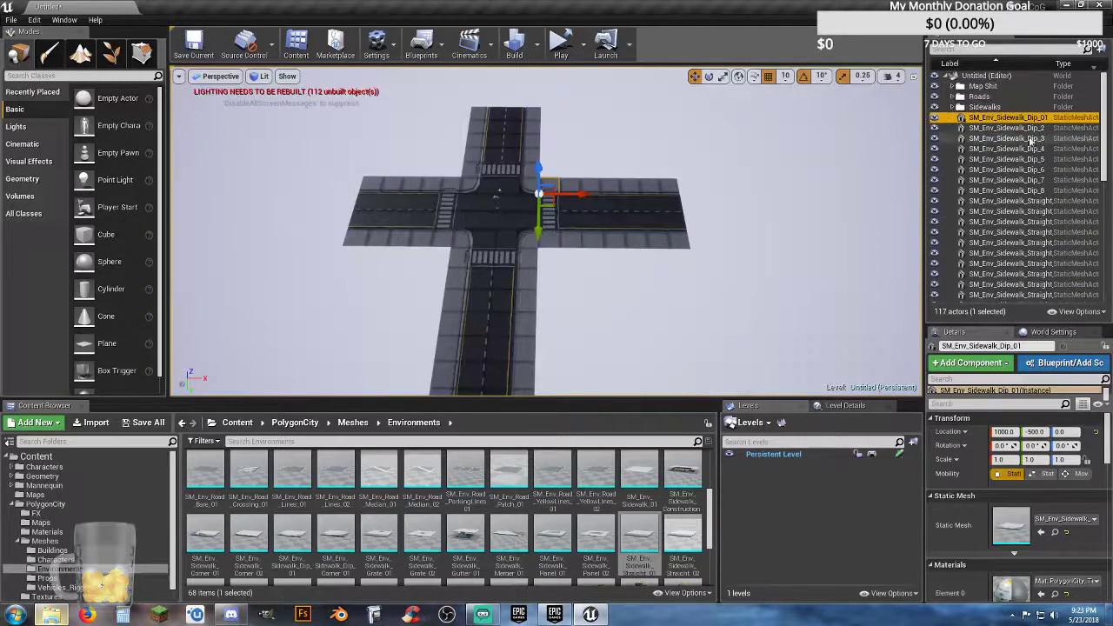
pyautogui.click(1007, 108)
pyautogui.click(1013, 120)
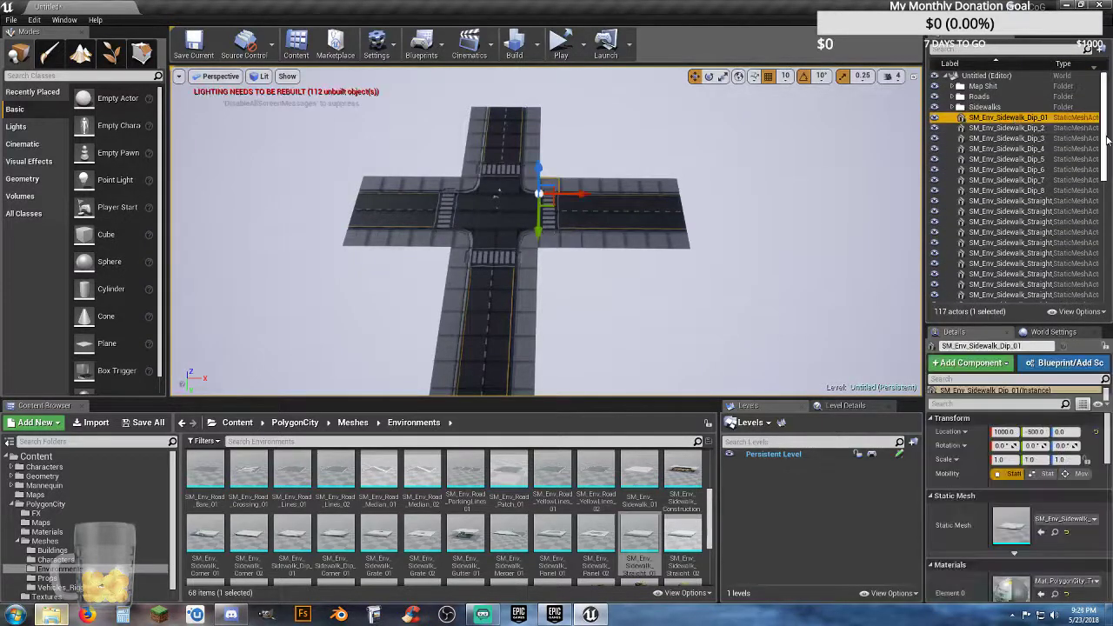
pyautogui.scroll(-10, 1014, 187)
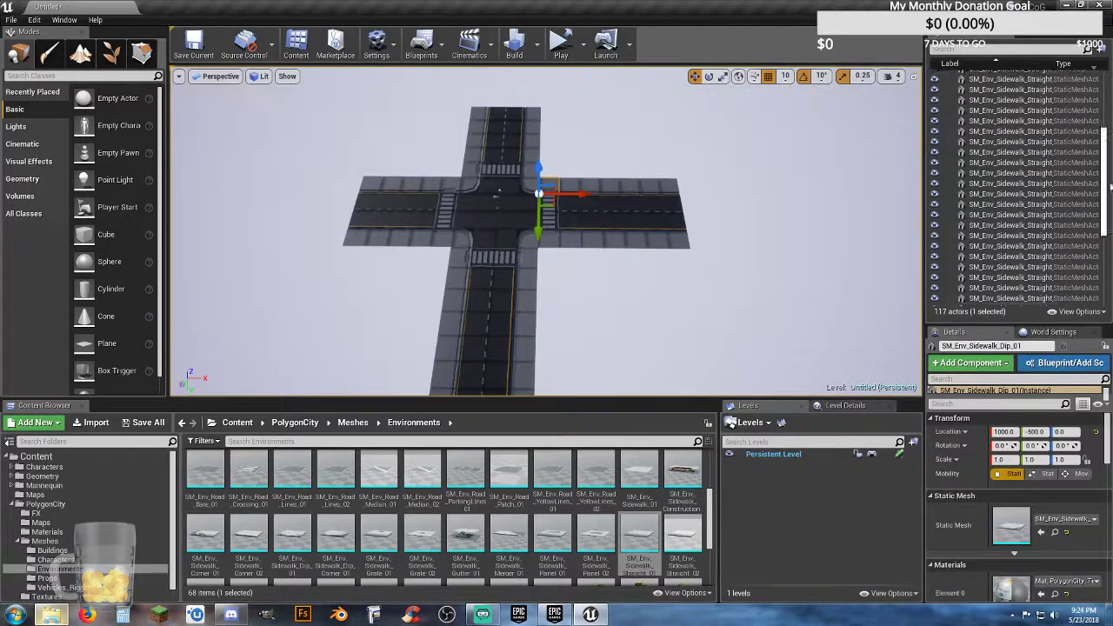
pyautogui.keyDown('shift'); pyautogui.click(1042, 298); pyautogui.keyUp('shift')
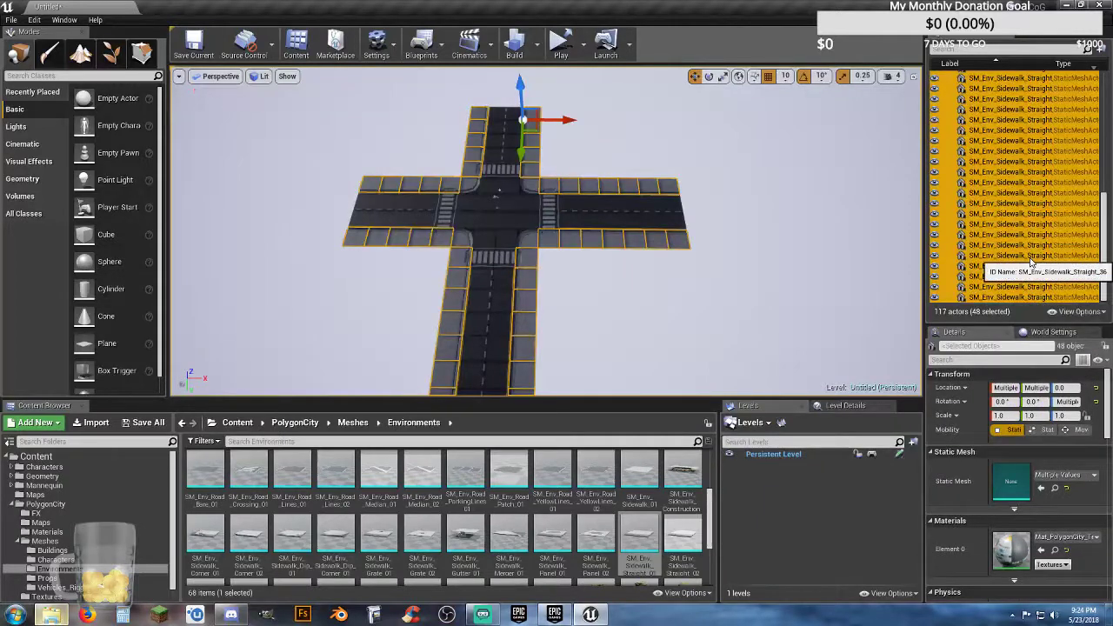
pyautogui.rightClick(1034, 262)
pyautogui.moveTo(1014, 582)
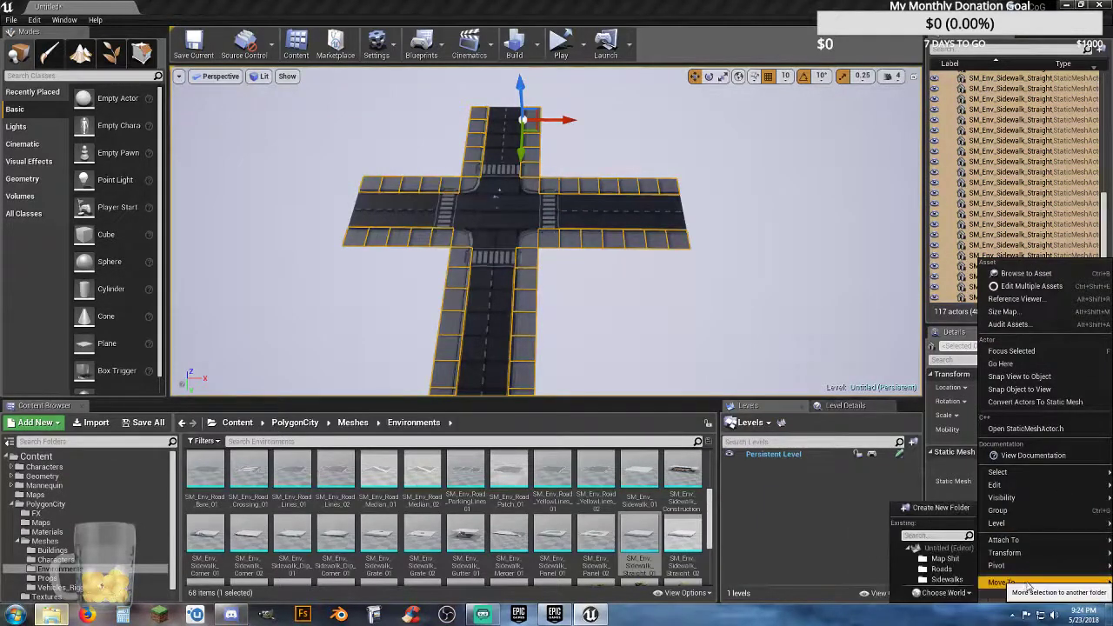
pyautogui.click(945, 579)
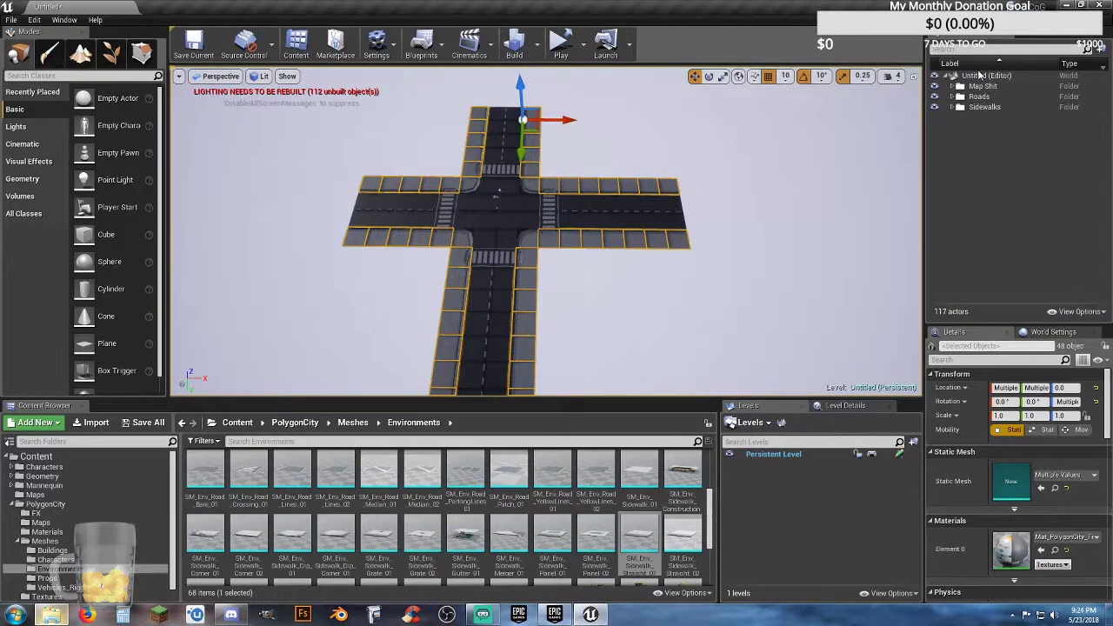
# Step: Deselect the sidewalk pieces and build the level, including its lighting
pyautogui.click(981, 76)
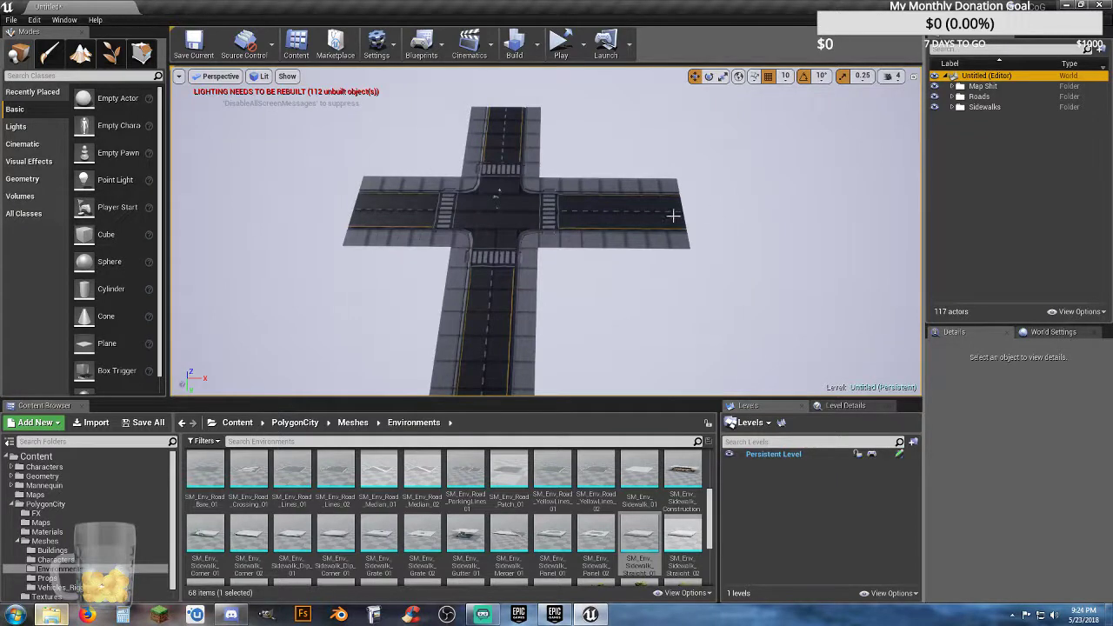
pyautogui.click(516, 44)
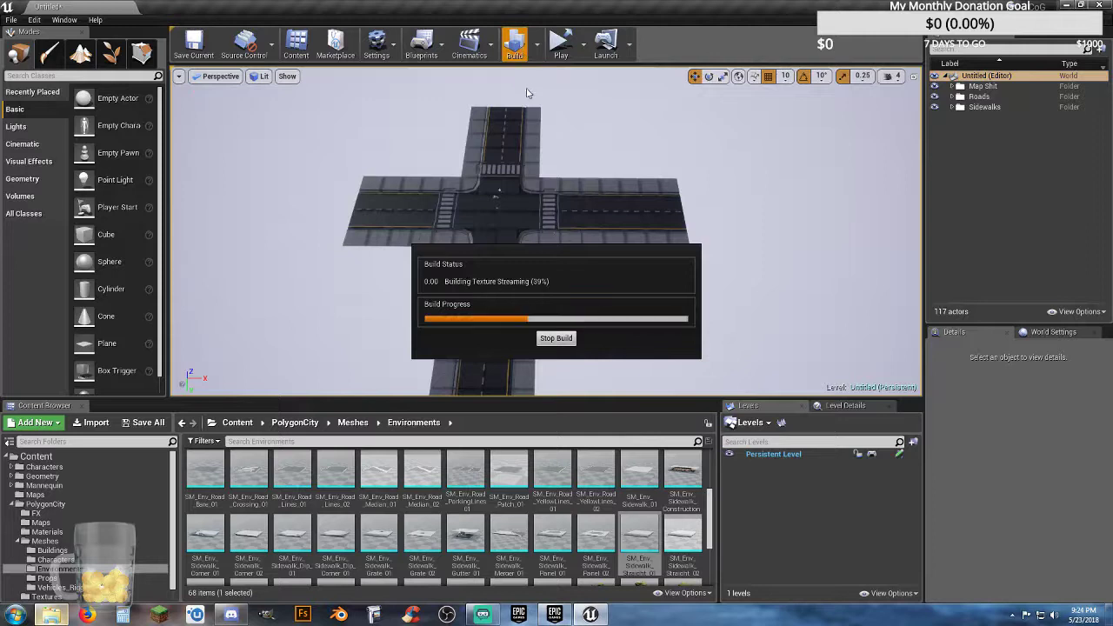
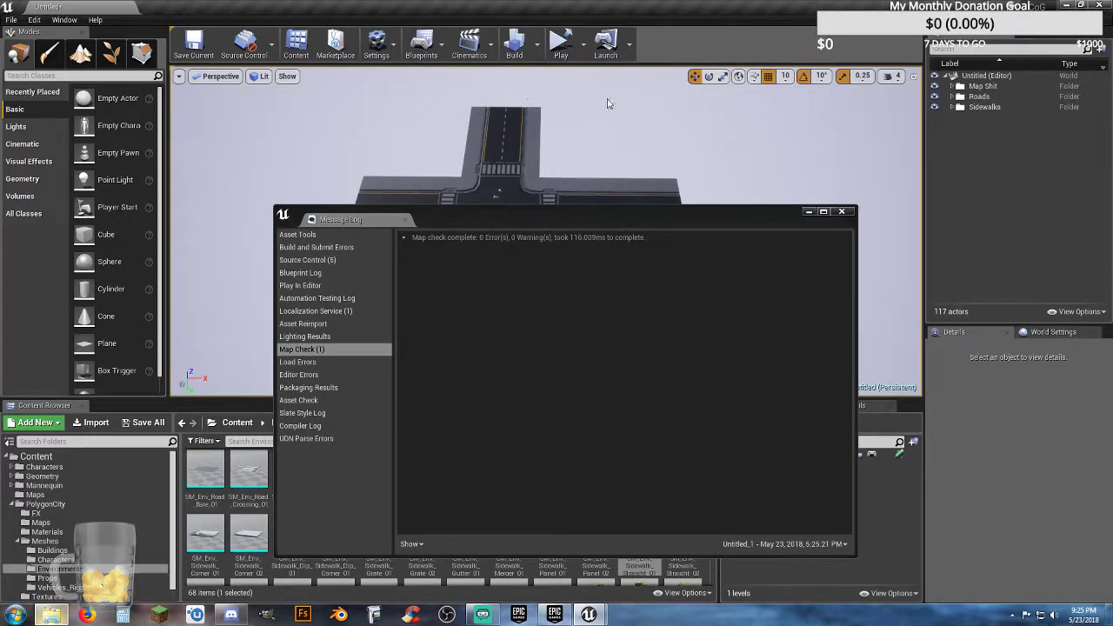
# Step: Close the message log and play-test the level, walking the character across the intersection, crossings and sidewalks before ending the session
pyautogui.click(842, 212)
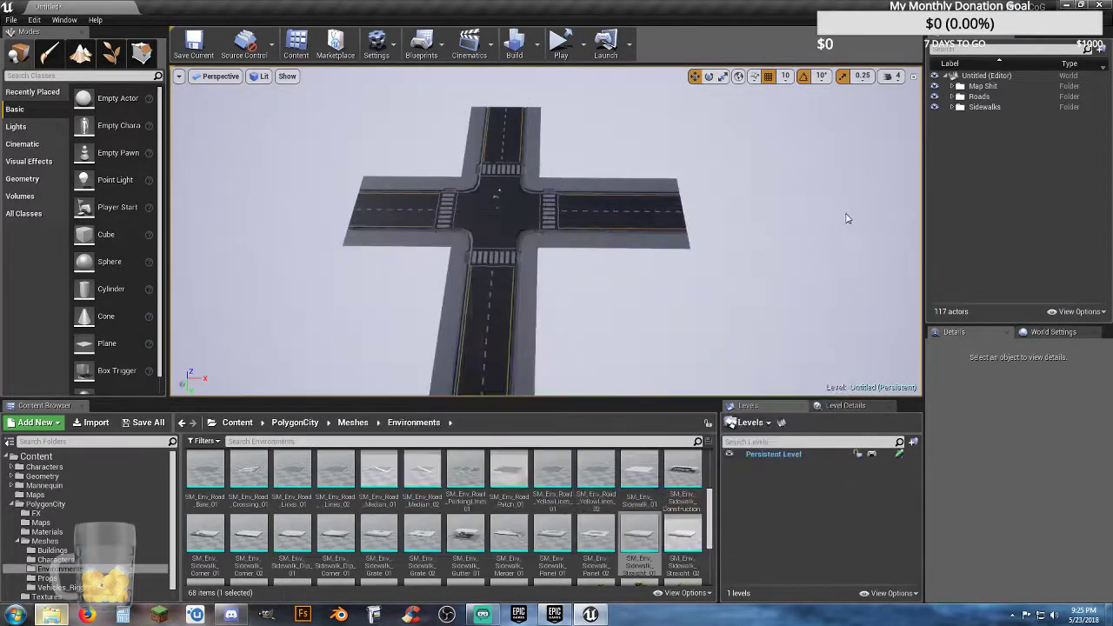
pyautogui.click(583, 40)
pyautogui.click(614, 85)
pyautogui.click(614, 80)
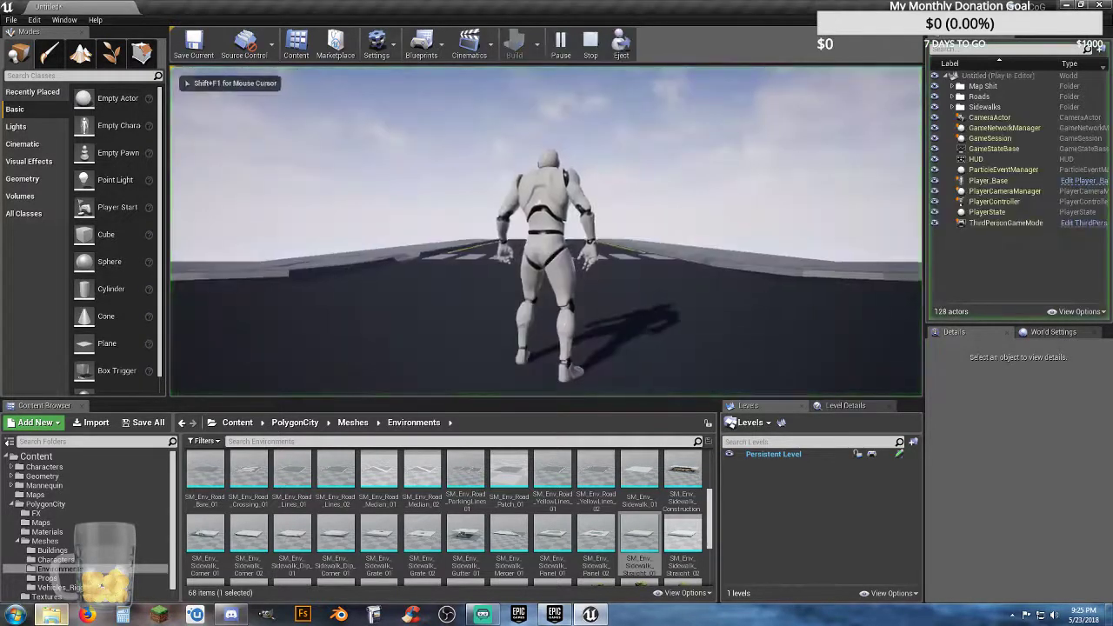
pyautogui.press('w')
pyautogui.press('d')
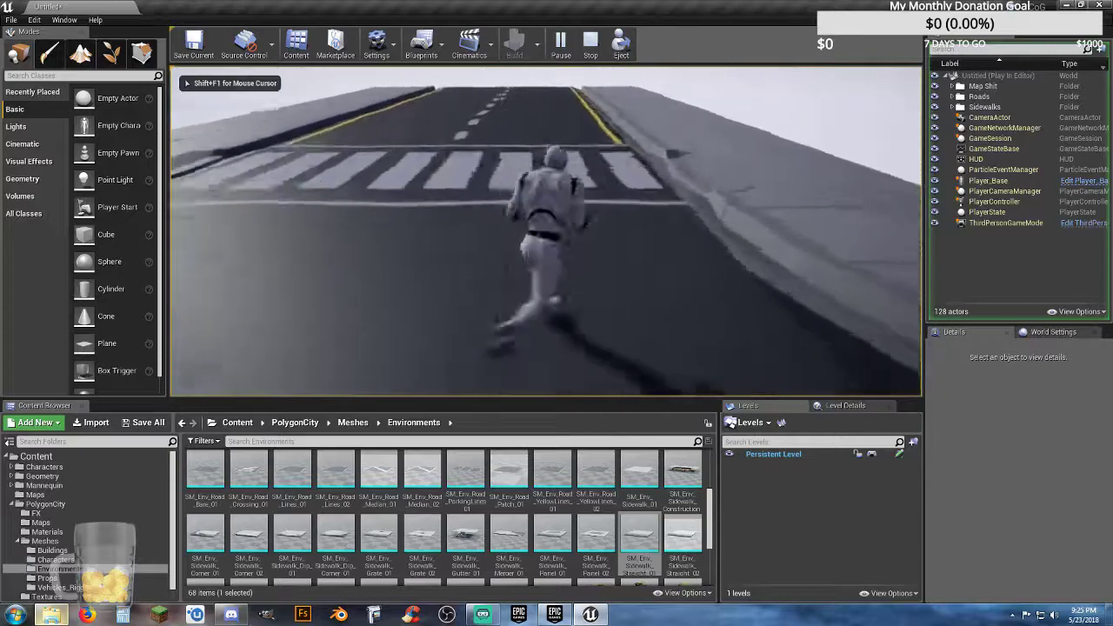
pyautogui.press('w')
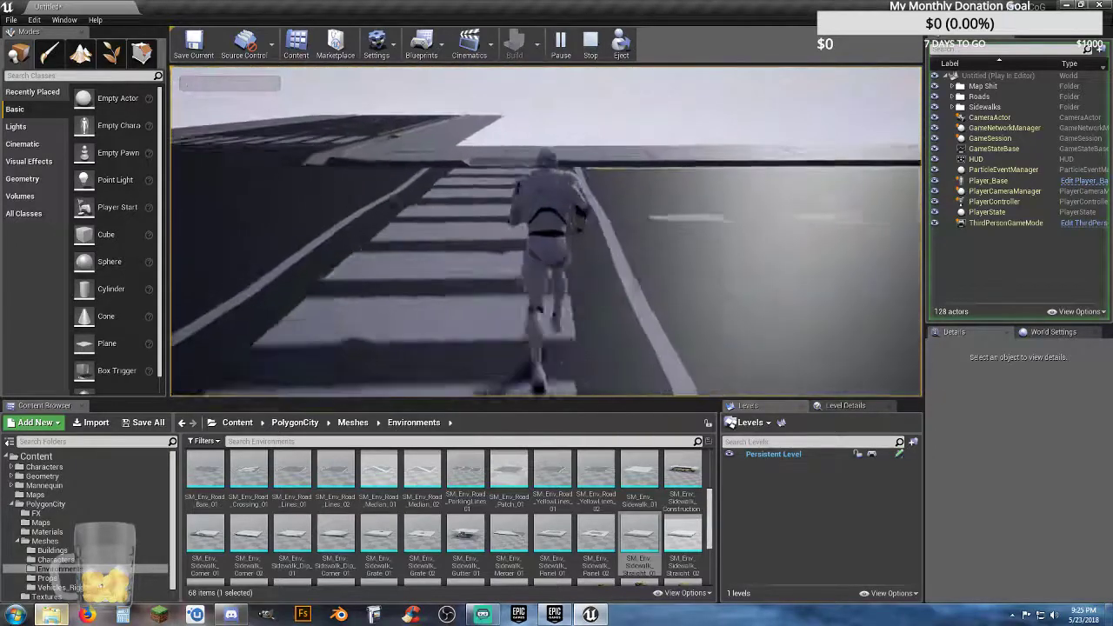
pyautogui.press('d')
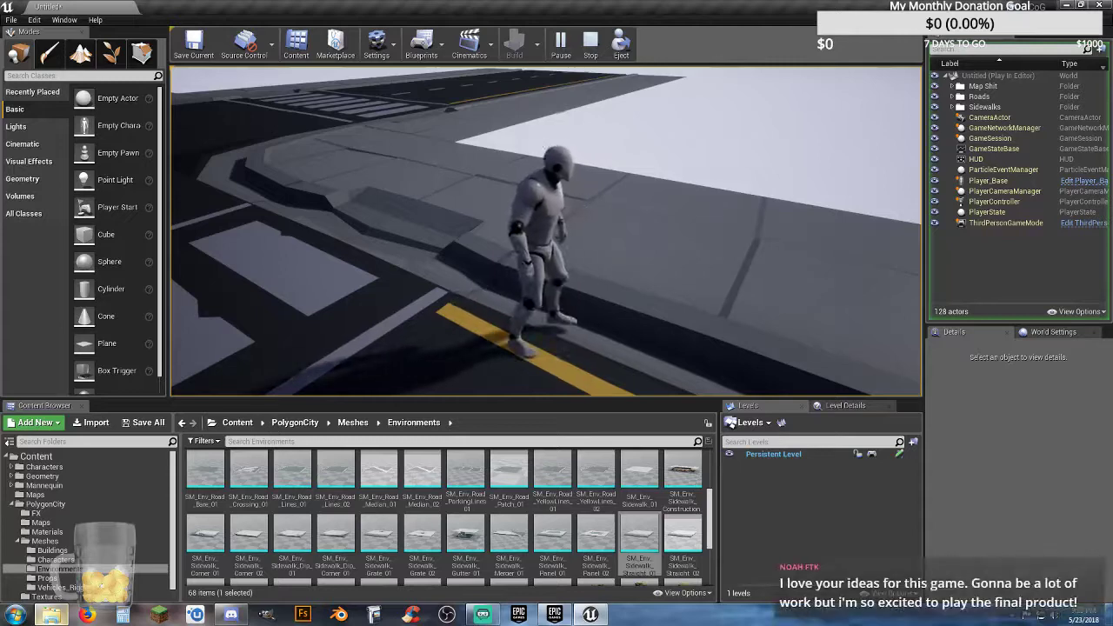
pyautogui.press('w')
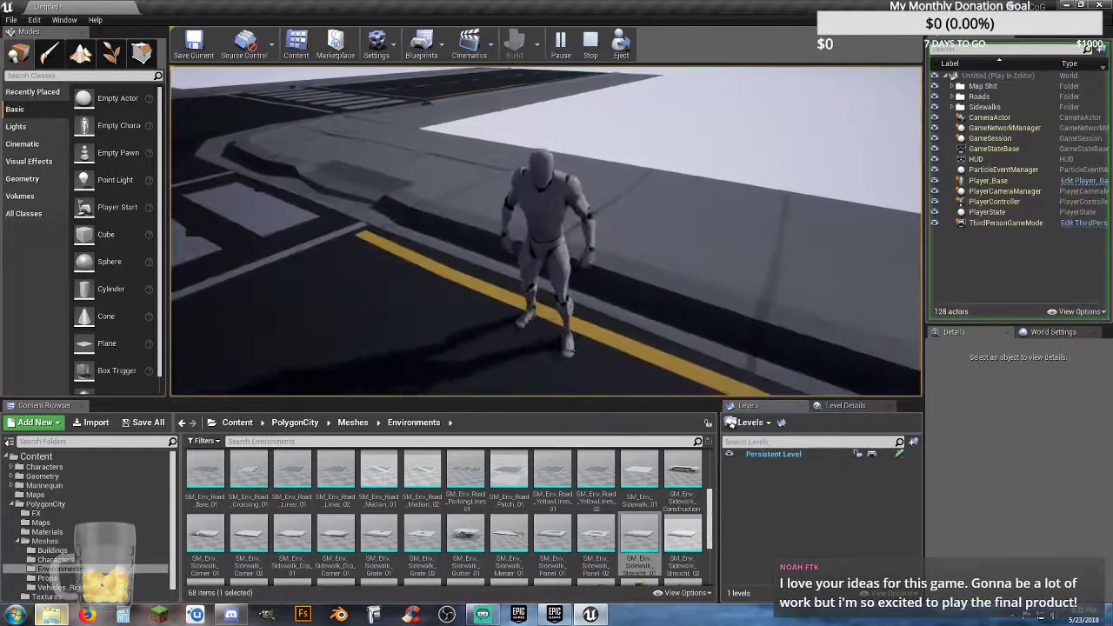
pyautogui.press('w')
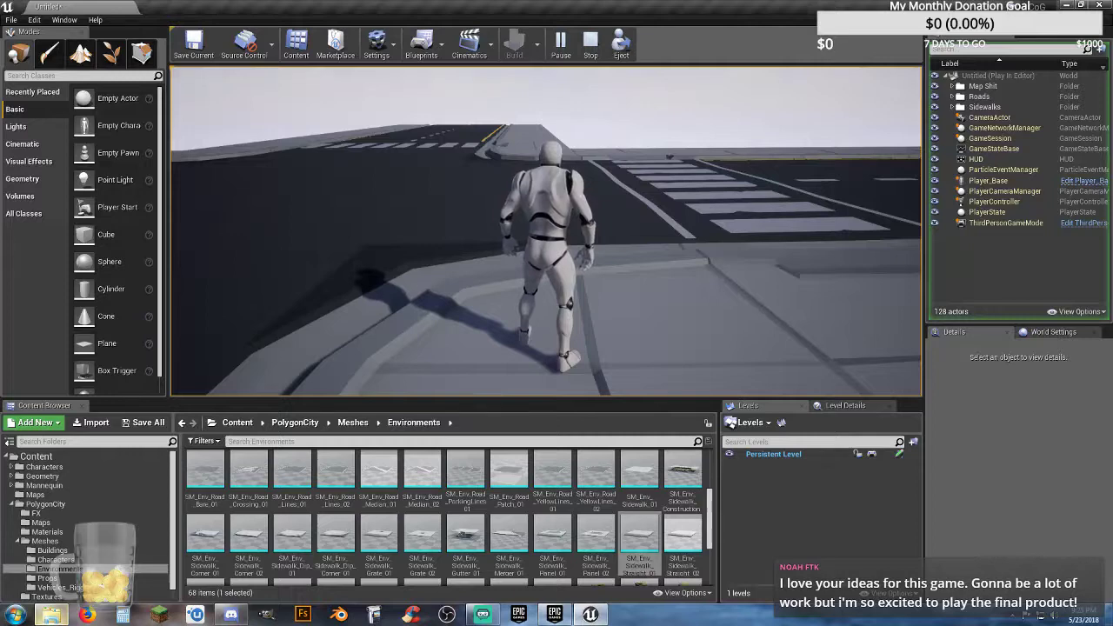
pyautogui.press('w')
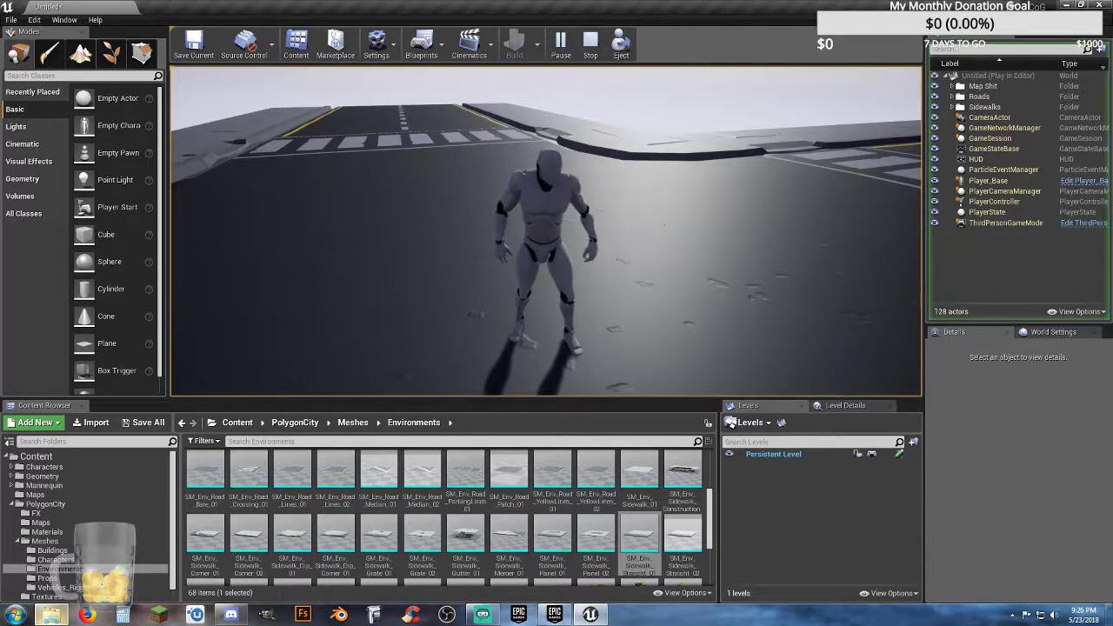
pyautogui.press('w')
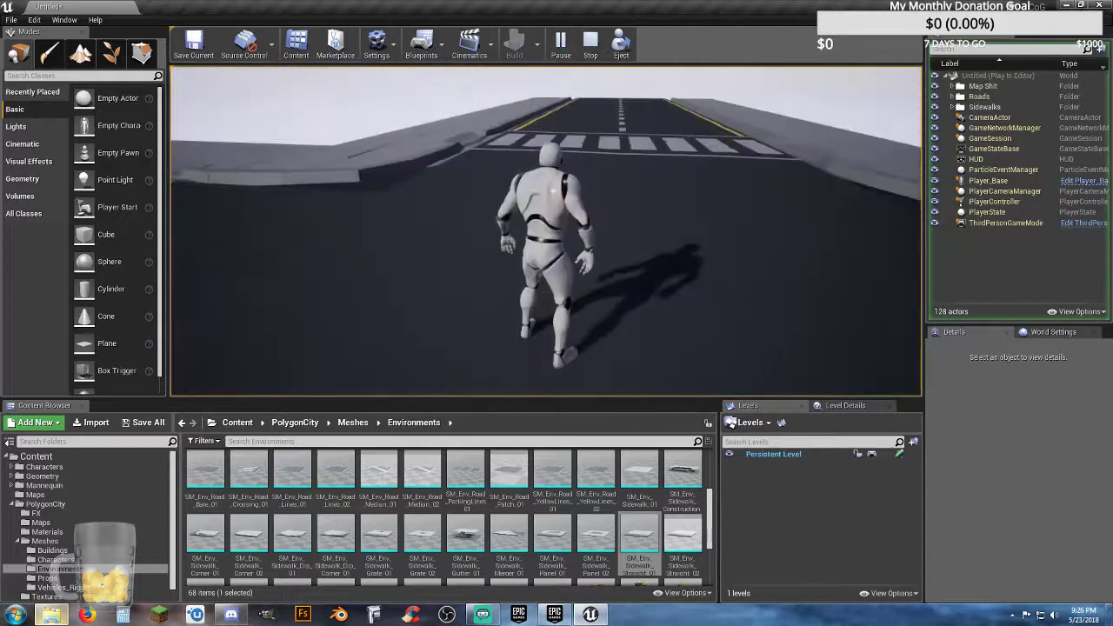
pyautogui.press('w')
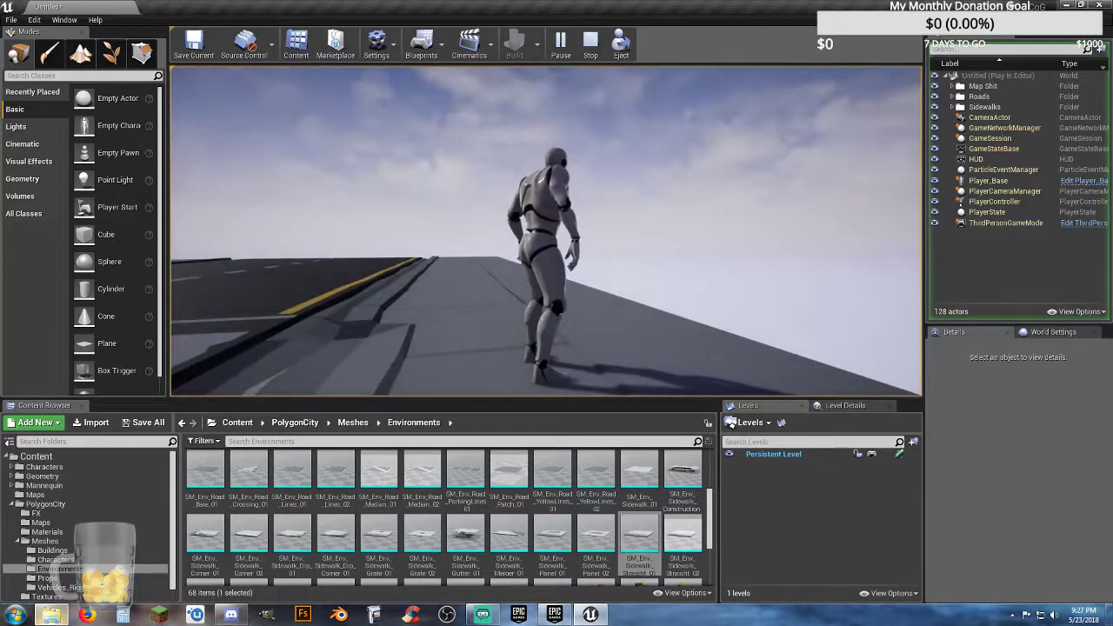
pyautogui.press('w')
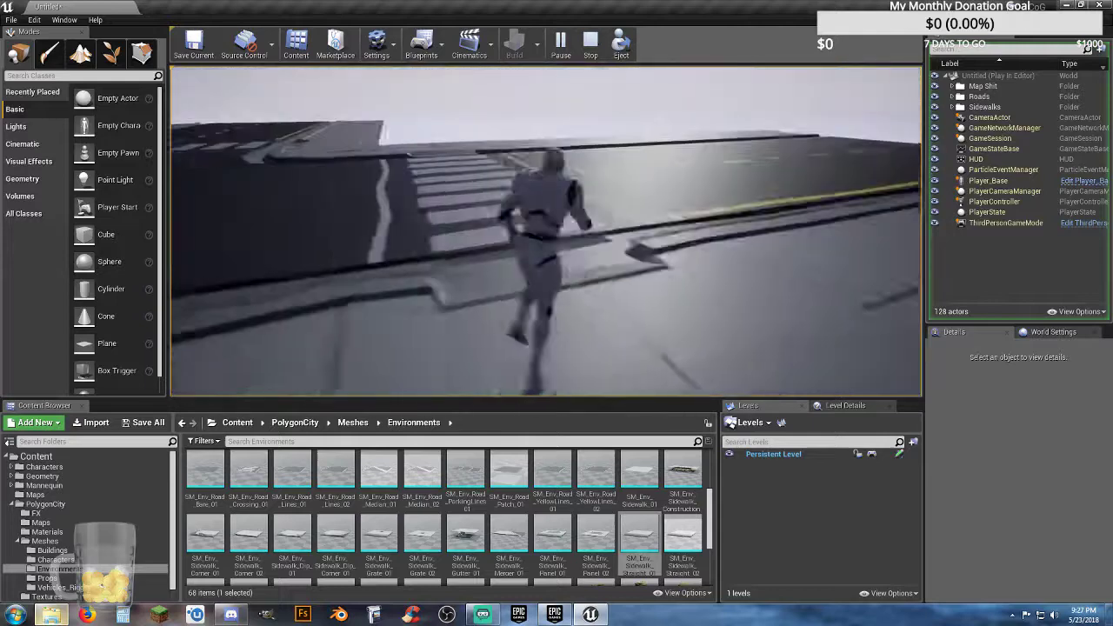
pyautogui.press('Escape')
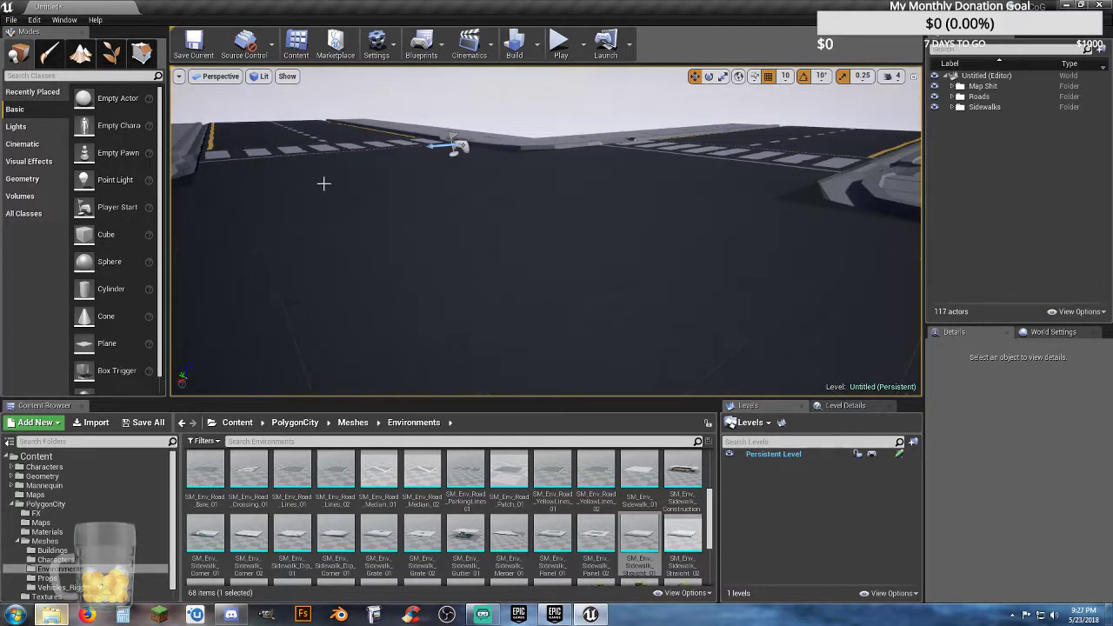
# Step: Place the SM_Env_Skyline_01 mesh in the level and set its location to 0, 0, 0
pyautogui.moveTo(402, 226); pyautogui.dragTo(500, 201, button='right')
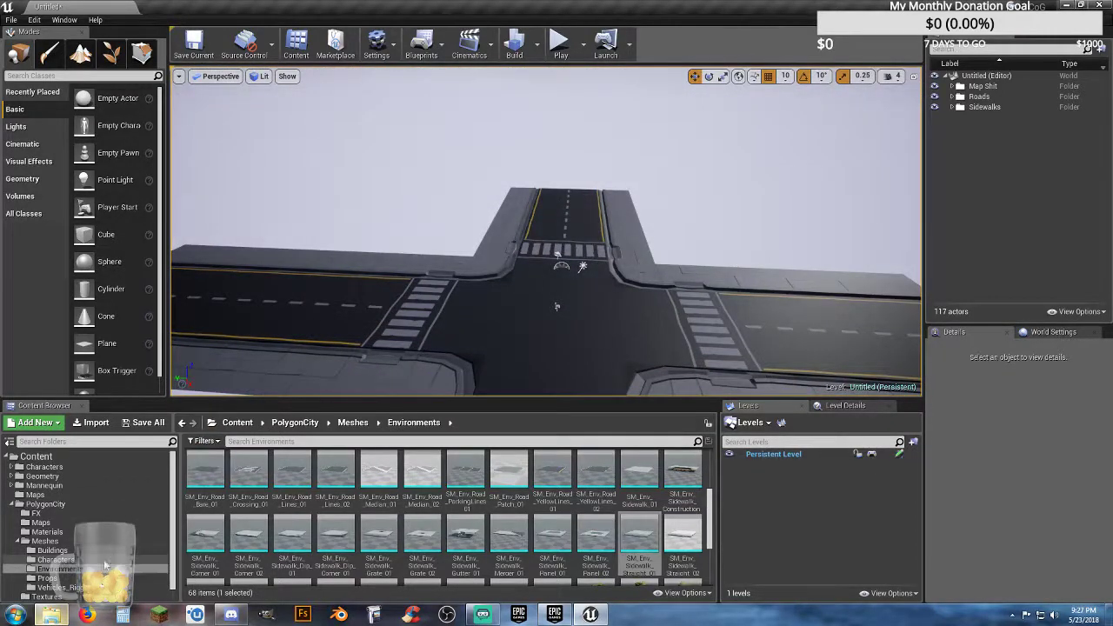
pyautogui.scroll(-2, 261, 531)
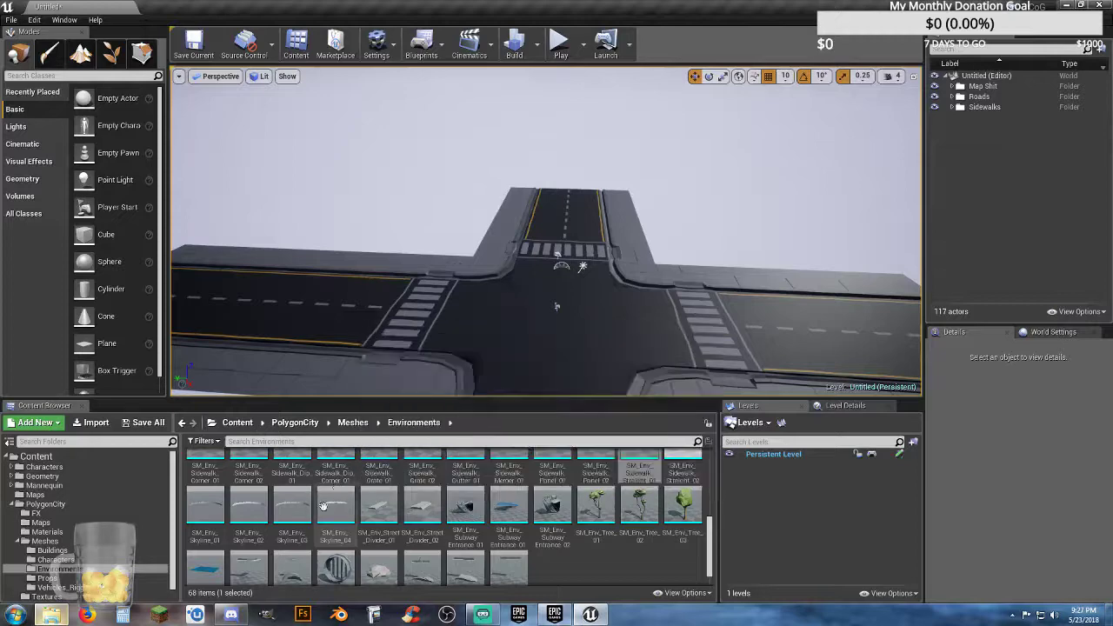
pyautogui.moveTo(404, 313); pyautogui.dragTo(411, 370, button='right')
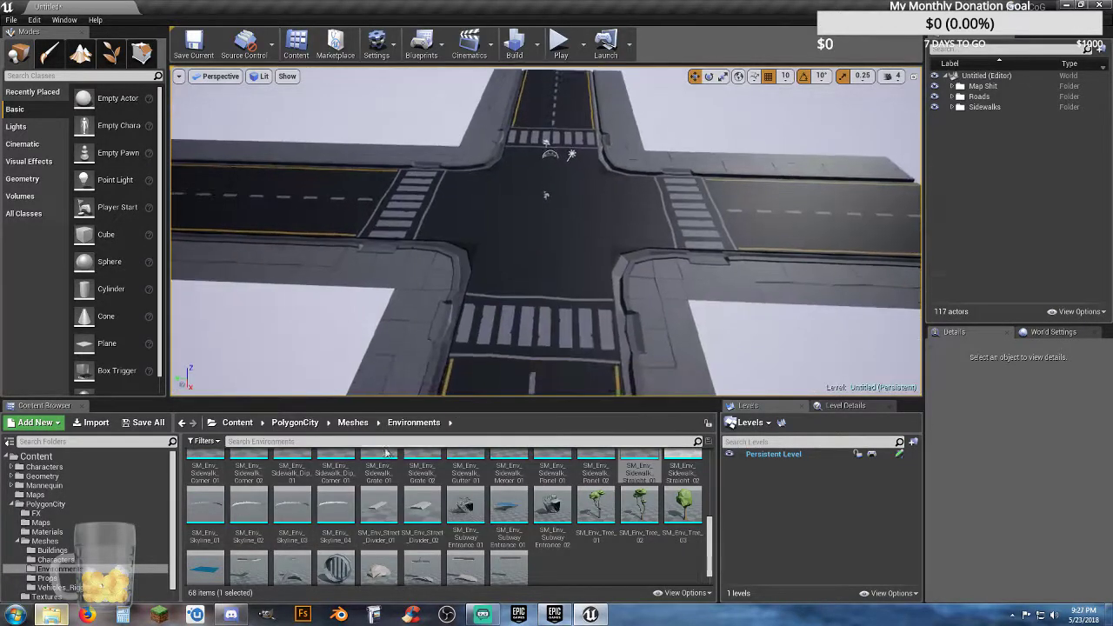
pyautogui.moveTo(198, 515); pyautogui.dragTo(521, 219)
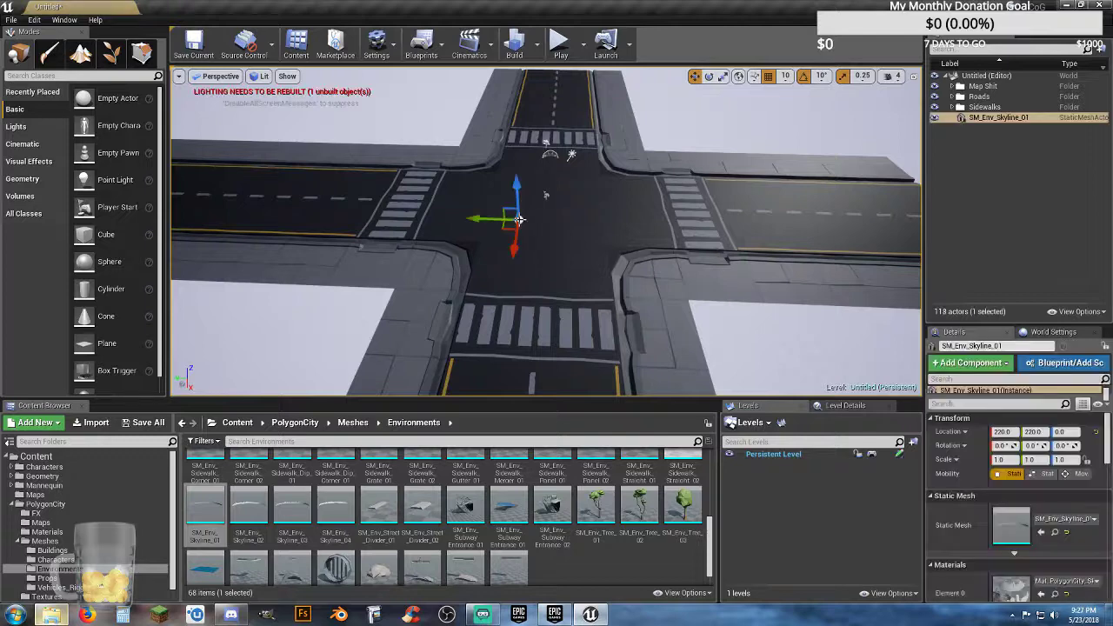
pyautogui.click(1006, 433)
pyautogui.write('0')
pyautogui.press('Tab')
pyautogui.write('0')
pyautogui.press('Tab')
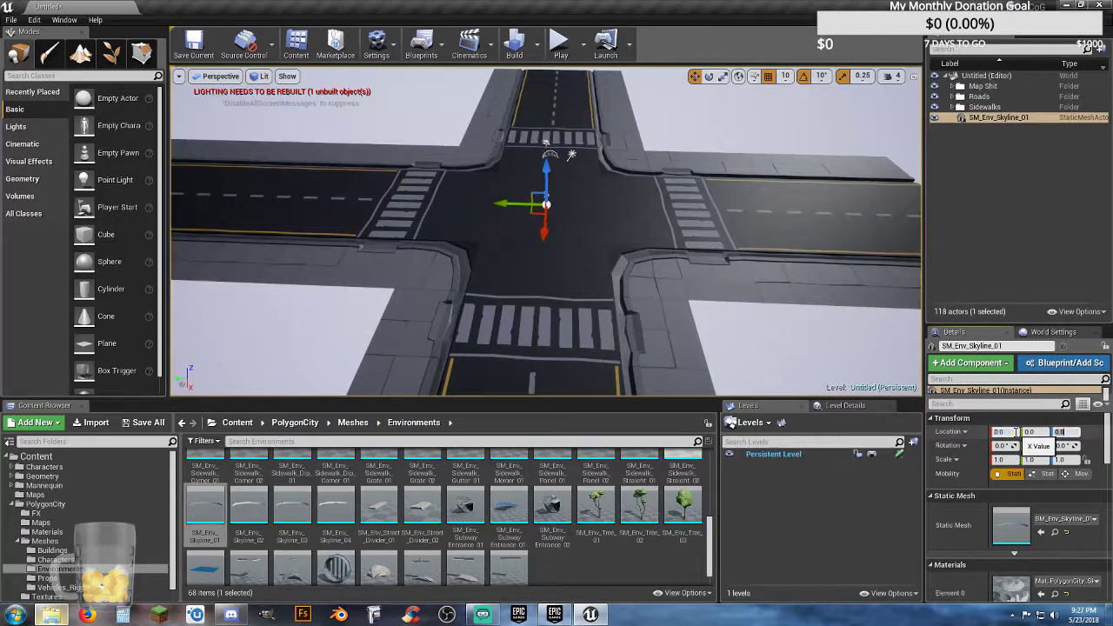
pyautogui.write('0')
pyautogui.press('Return')
# Step: Add the SM_Env_Skyline_02 mesh to the level and set its location to 0, 0, 0
pyautogui.moveTo(722, 302); pyautogui.dragTo(696, 252, button='right')
pyautogui.press('w')
pyautogui.press('s')
pyautogui.moveTo(247, 511); pyautogui.dragTo(470, 346)
pyautogui.click(1009, 432)
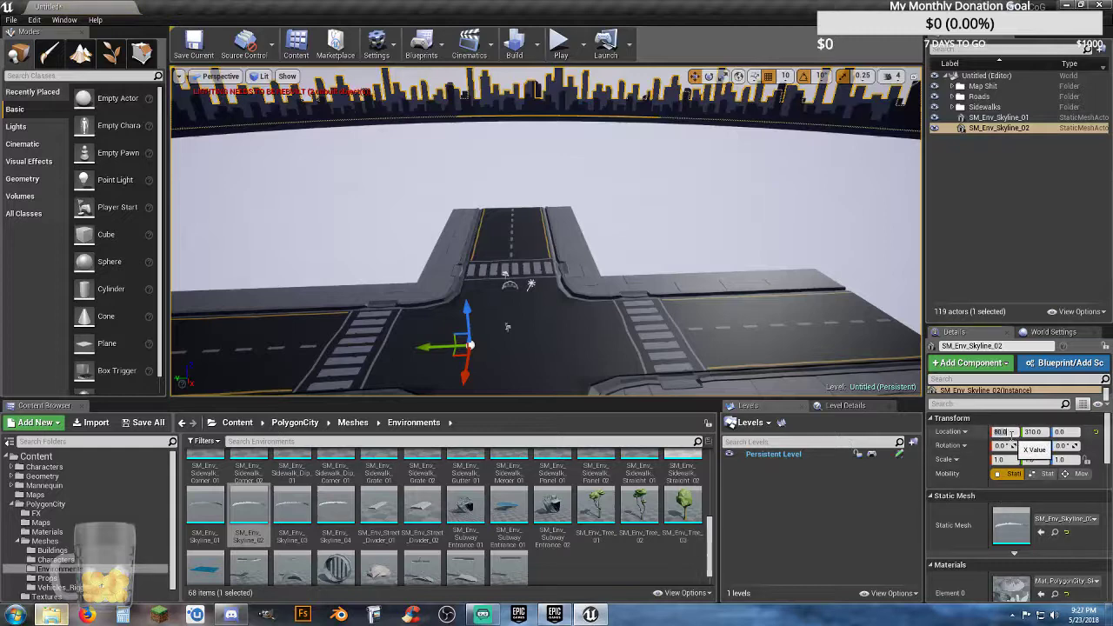
pyautogui.press('Tab')
pyautogui.write('0')
pyautogui.press('Tab')
pyautogui.press('Return')
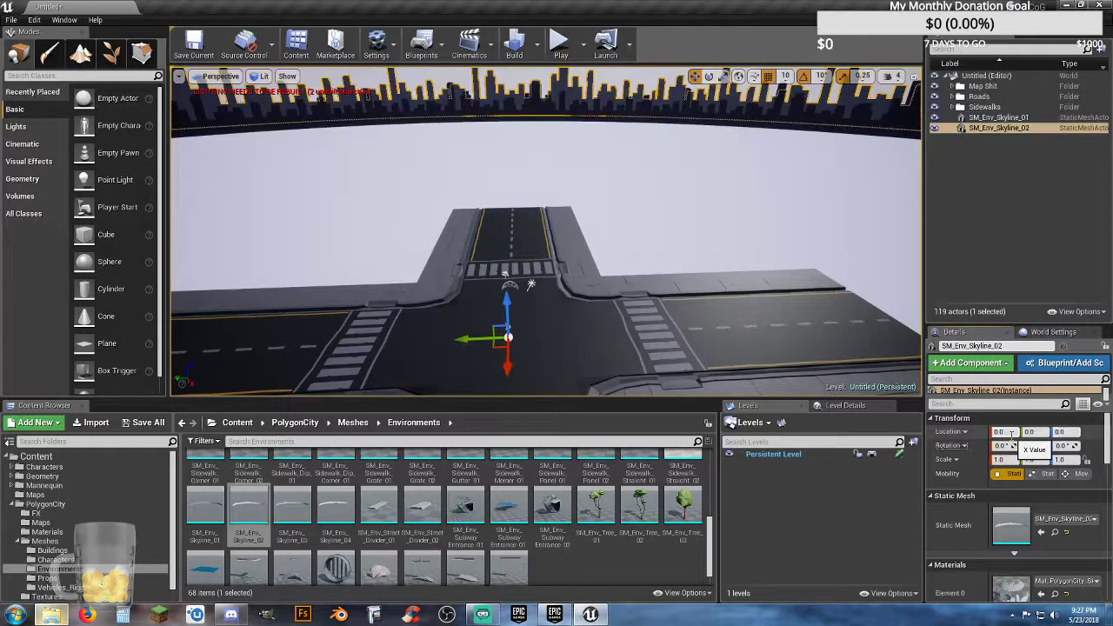
# Step: Add the SM_Env_Skyline_03 mesh to the level and set its location to 0, 0, 0
pyautogui.moveTo(292, 507); pyautogui.dragTo(430, 358)
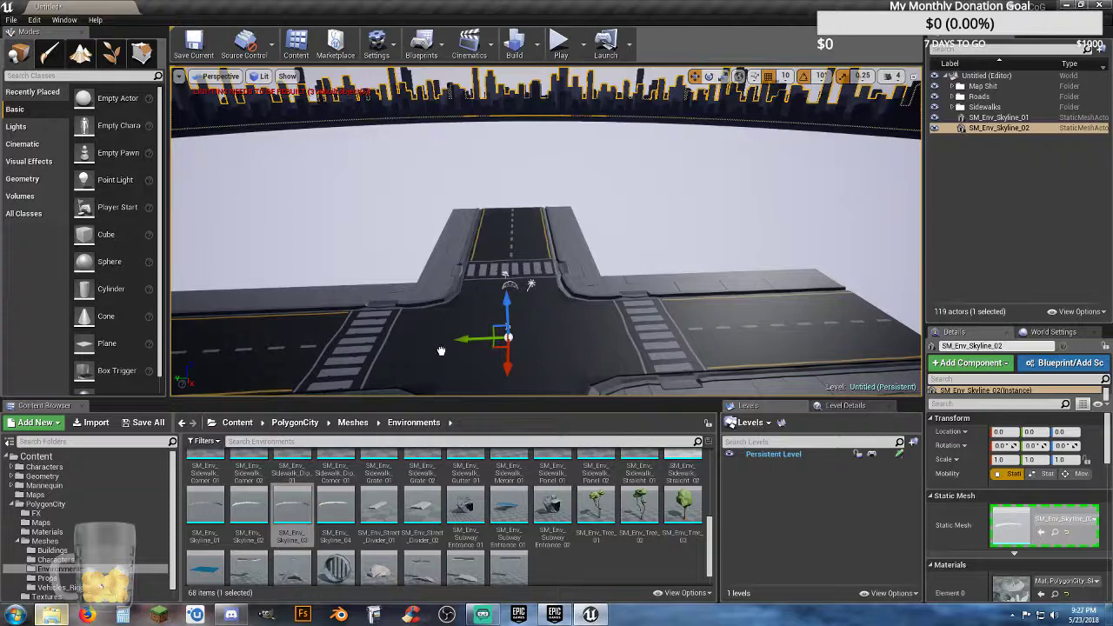
pyautogui.click(1012, 433)
pyautogui.write('0')
pyautogui.press('Tab')
pyautogui.write('0')
pyautogui.press('Tab')
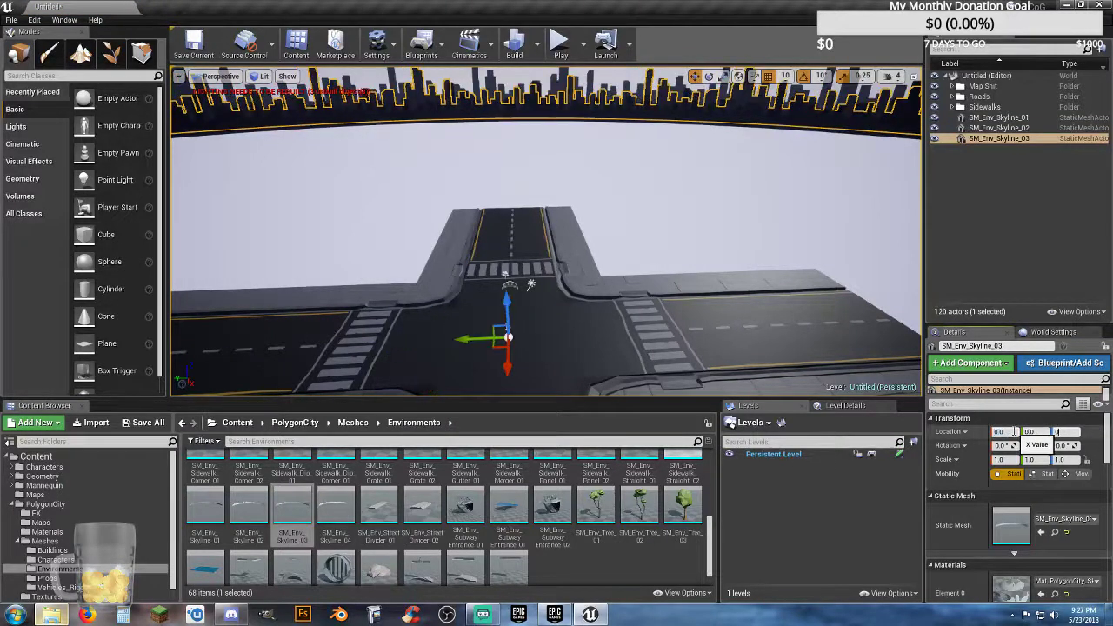
pyautogui.press('Return')
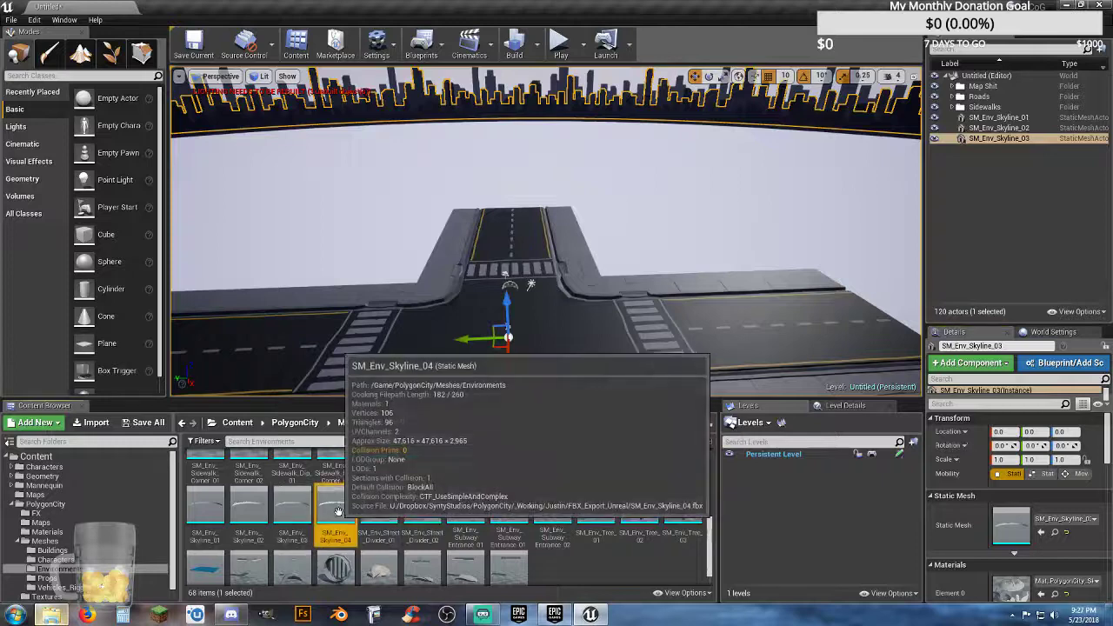
# Step: Add the SM_Env_Skyline_04 mesh to the level and set its location to 0, 0, 0
pyautogui.moveTo(336, 507); pyautogui.dragTo(437, 356)
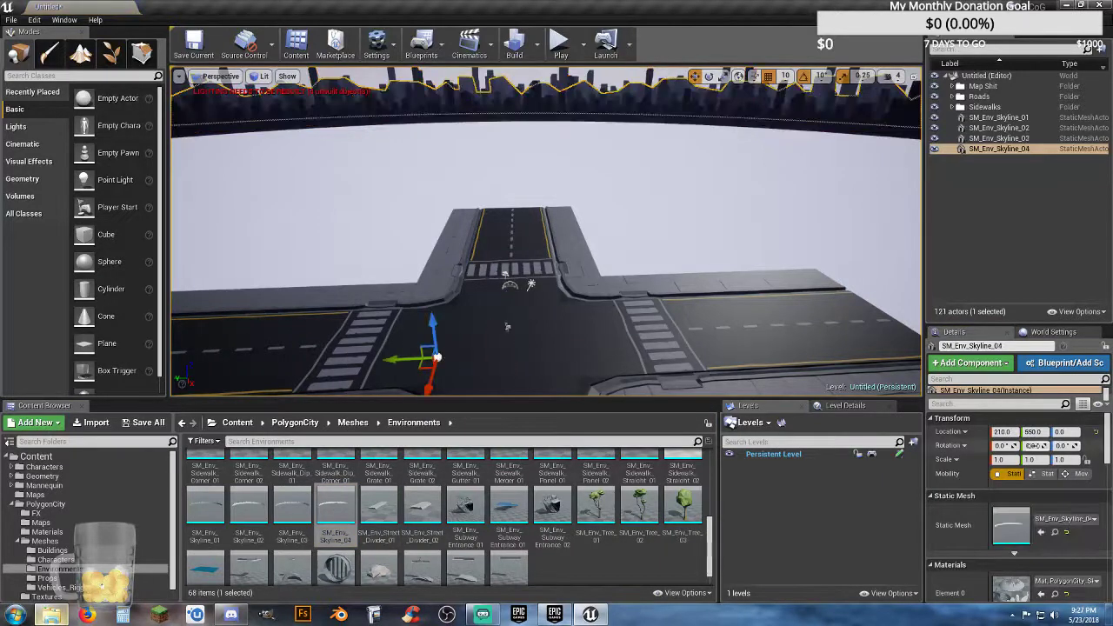
pyautogui.click(1012, 432)
pyautogui.write('0')
pyautogui.press('Tab')
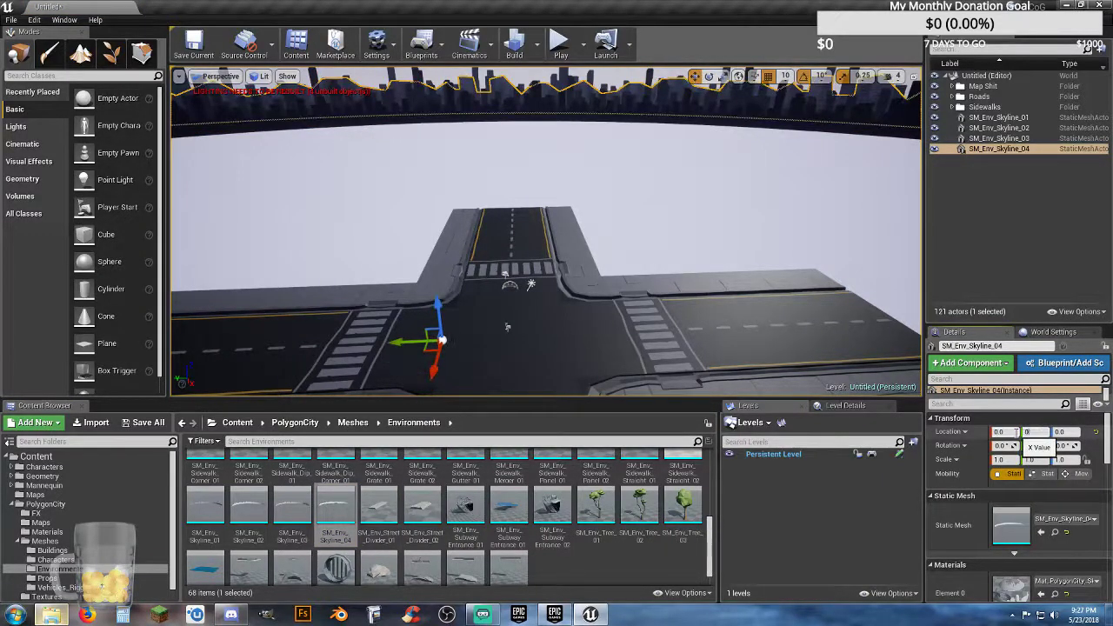
pyautogui.write('0')
pyautogui.press('Tab')
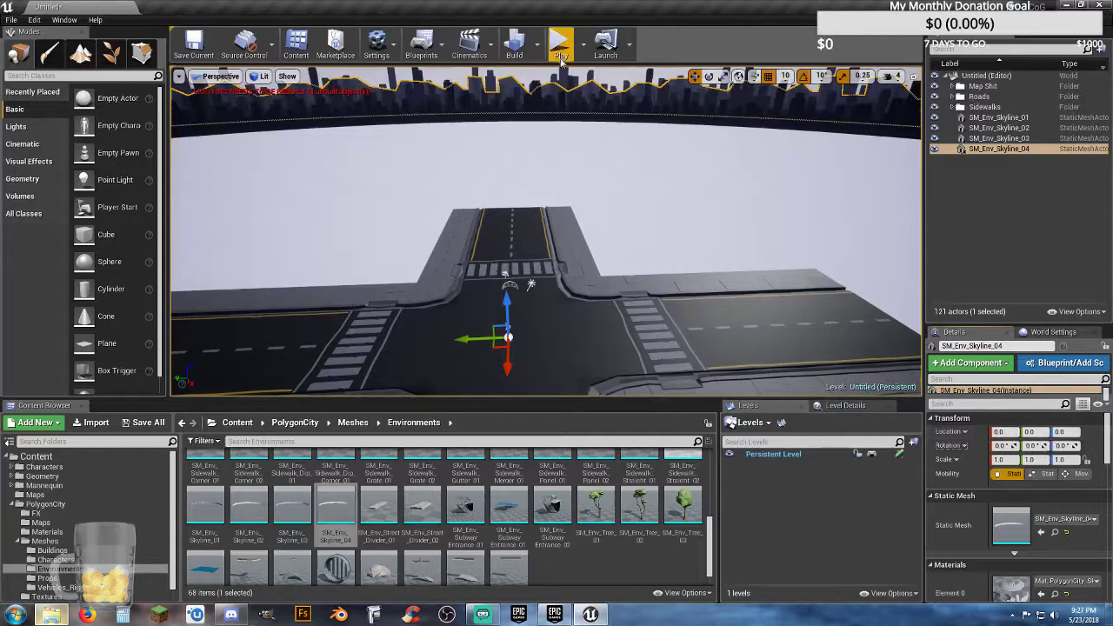
# Step: Play the level briefly to view the skyline around the intersection, and stop the session
pyautogui.click(561, 41)
pyautogui.click(580, 109)
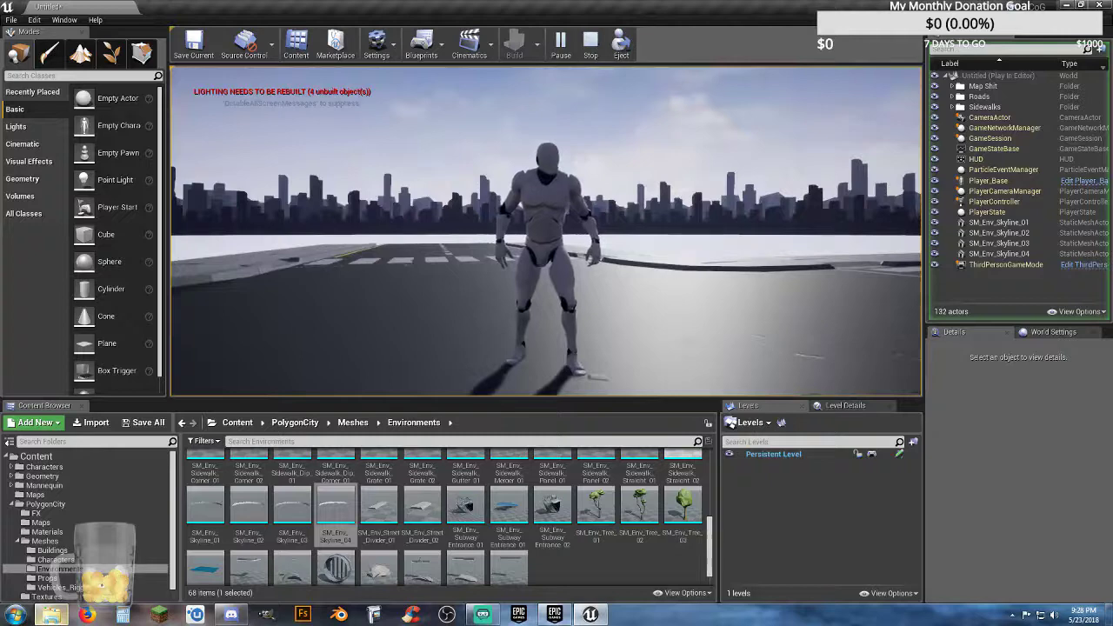
pyautogui.press('Escape')
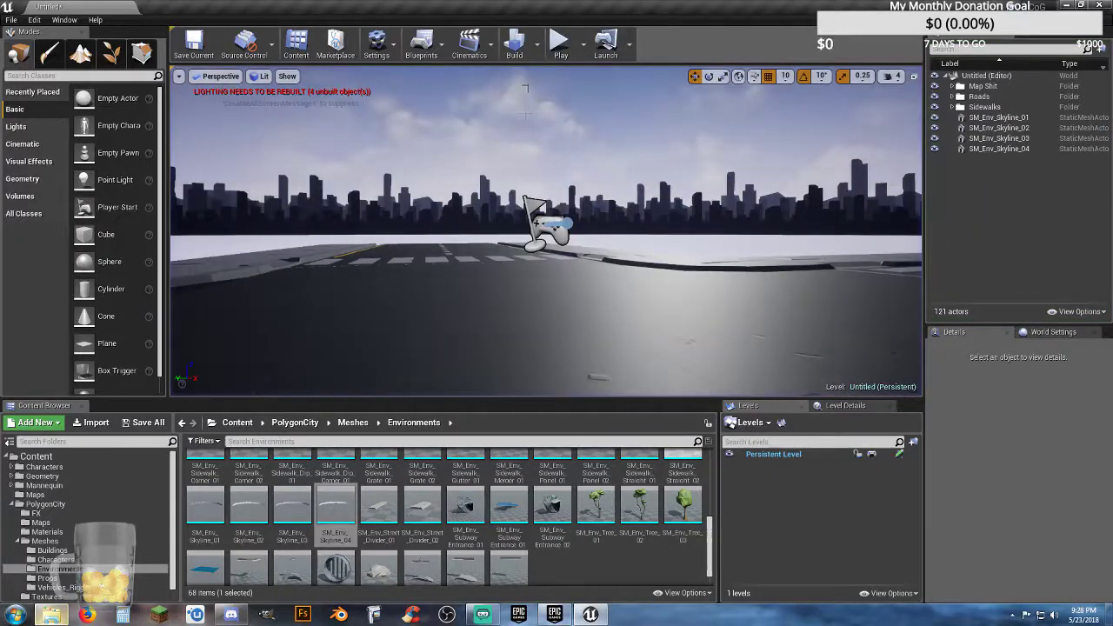
# Step: Rebuild the level and its lighting with the four skyline meshes included, and dismiss the message log
pyautogui.click(514, 44)
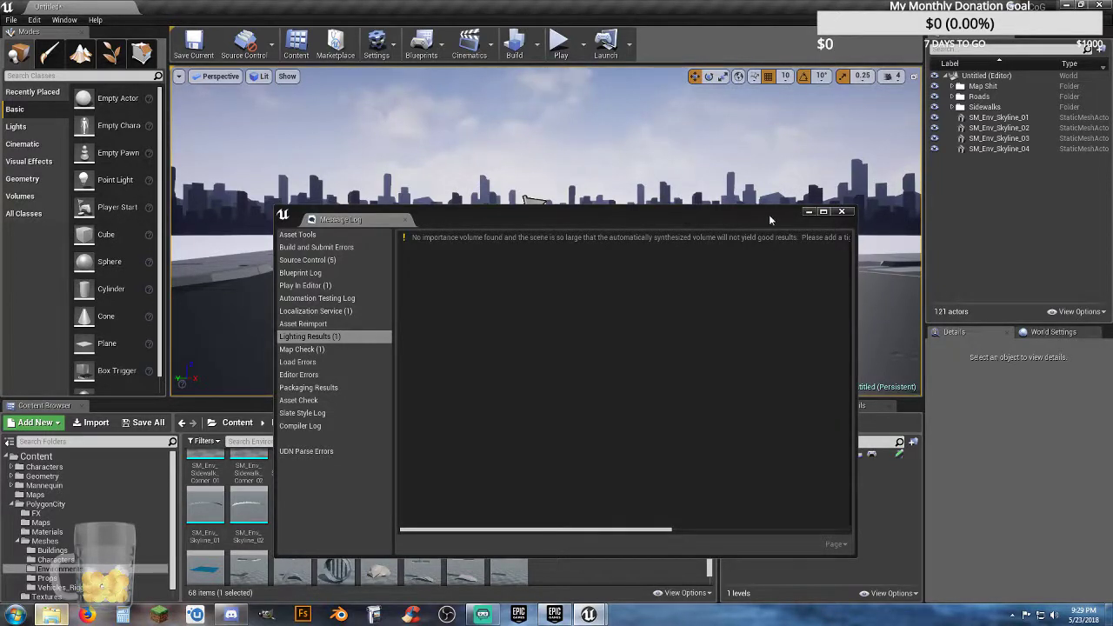
pyautogui.click(841, 211)
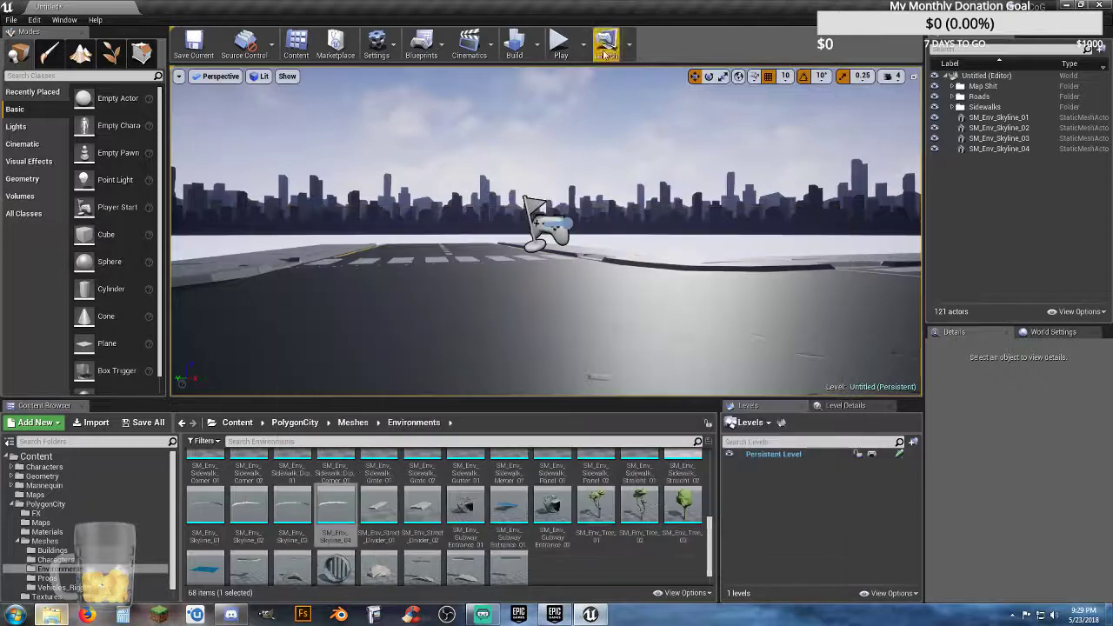
# Step: Play the level, run the character along the roads and sidewalks to check the surrounding skyline, and stop the session
pyautogui.click(560, 43)
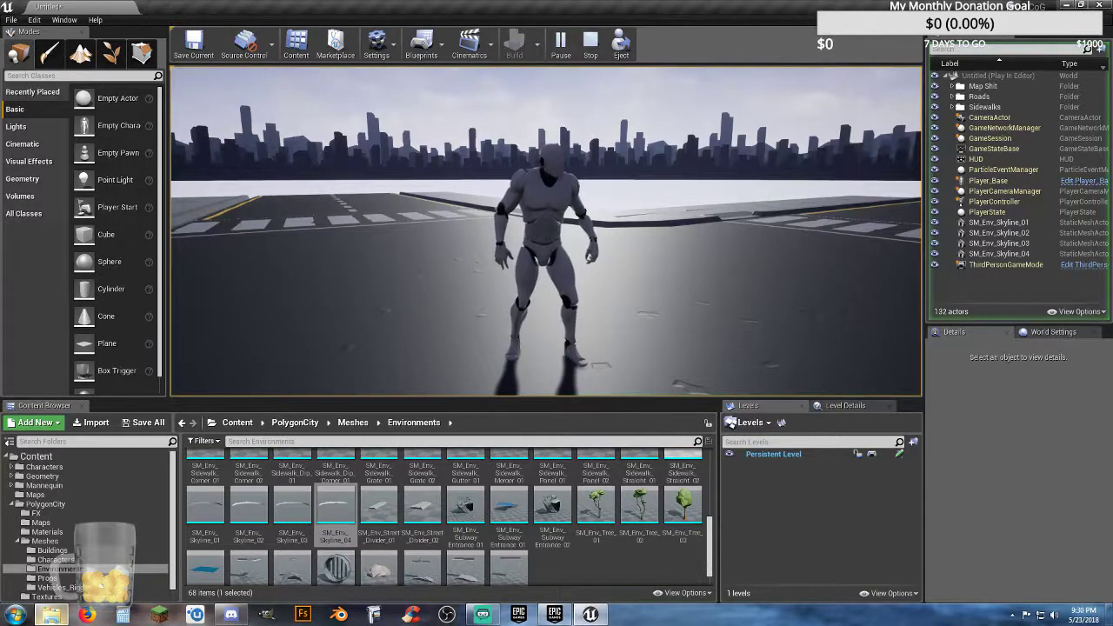
pyautogui.press('w')
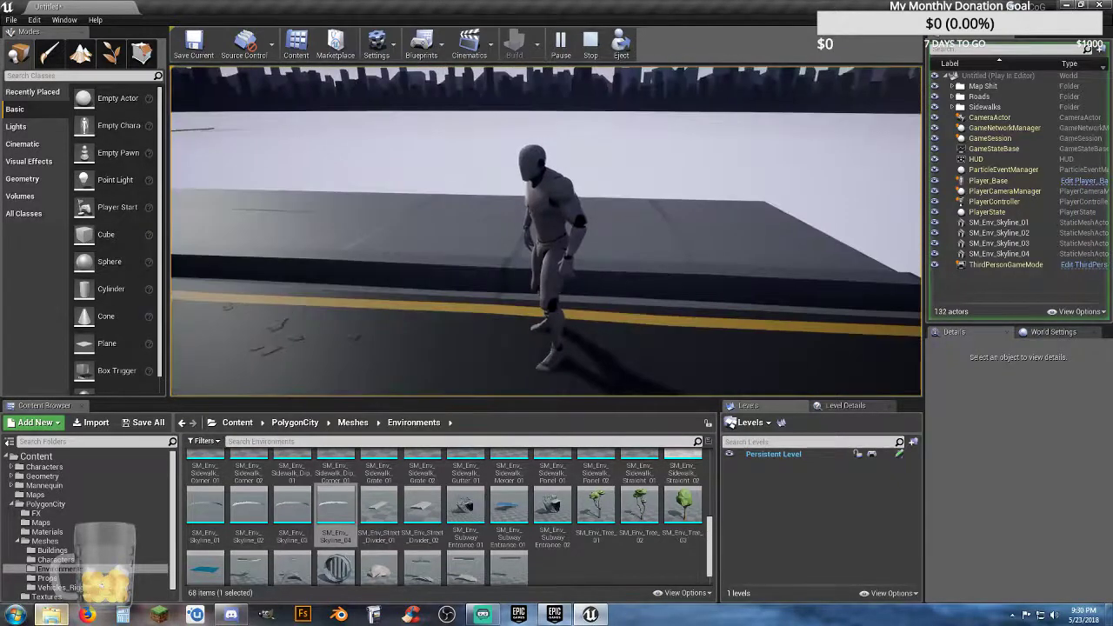
pyautogui.press('w')
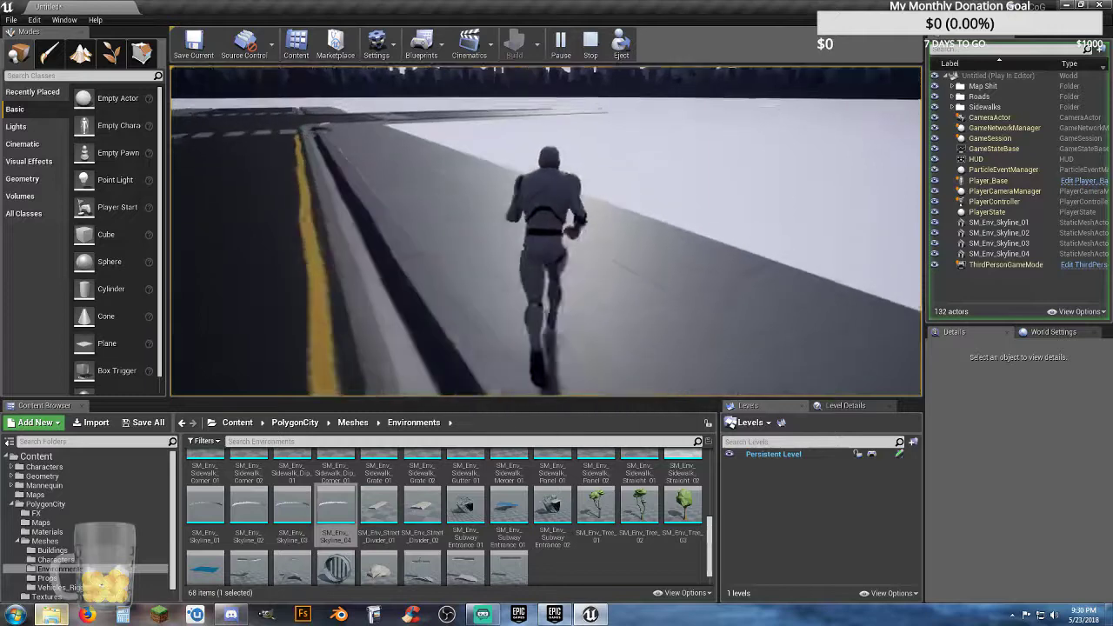
pyautogui.press('w')
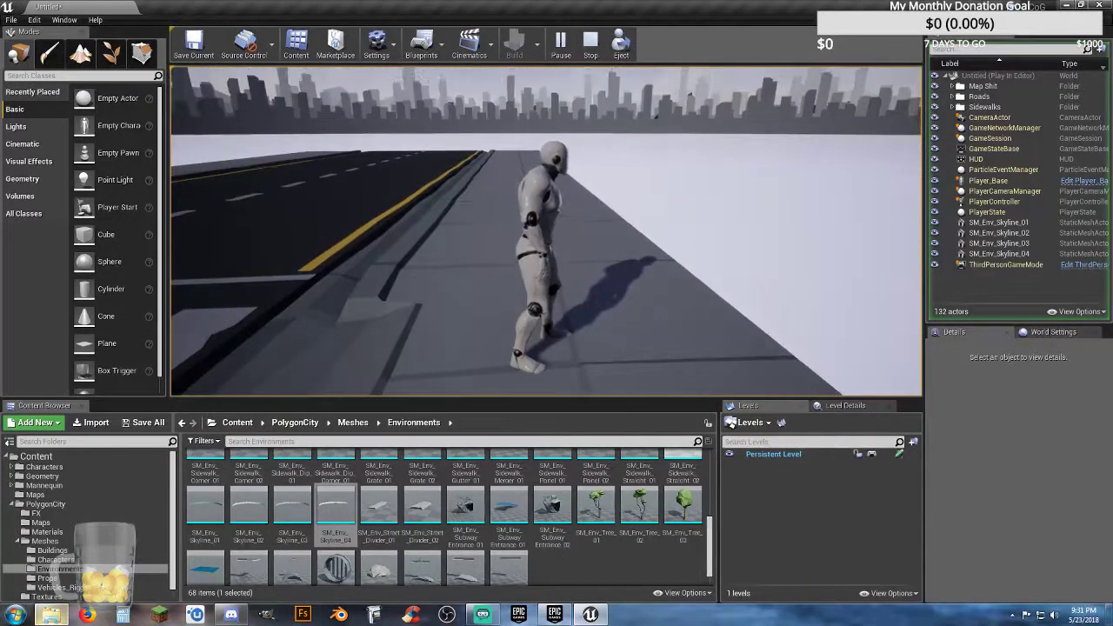
pyautogui.press('w')
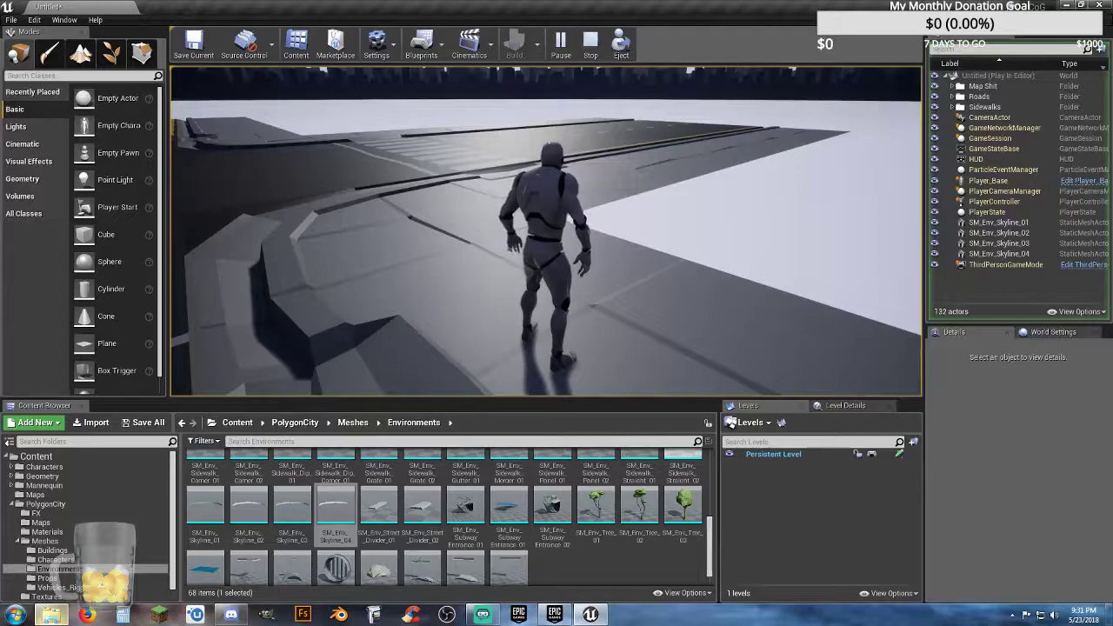
pyautogui.press('a')
pyautogui.press('w')
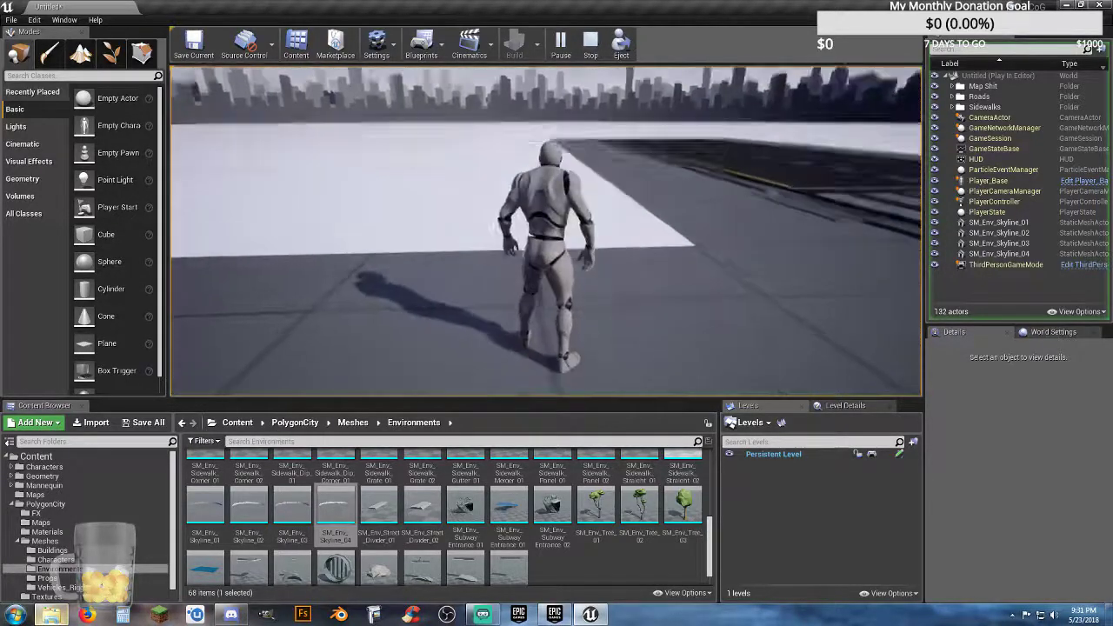
pyautogui.press('a')
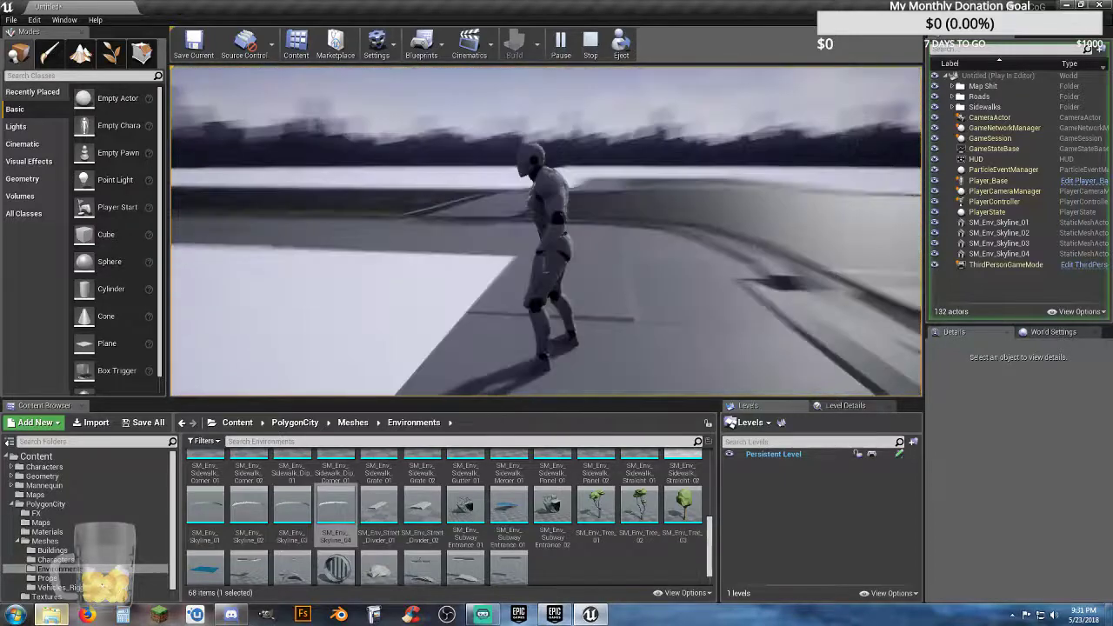
pyautogui.press('Escape')
# Step: Examine the intersection and its four road arms from above, ending at the open end of one arm
pyautogui.moveTo(417, 301); pyautogui.dragTo(554, 315, button='right')
pyautogui.press('s')
pyautogui.press('w')
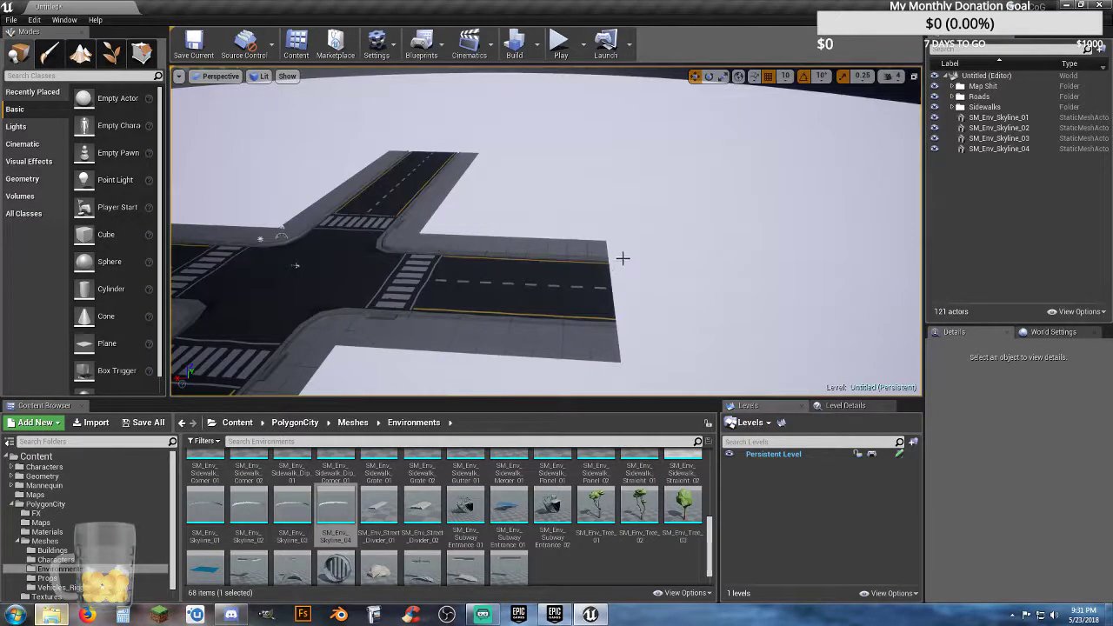
pyautogui.moveTo(618, 258)
pyautogui.mouseDown(button='right')
pyautogui.moveTo(513, 292)
pyautogui.moveTo(540, 295)
pyautogui.moveTo(617, 257)
pyautogui.mouseUp(button='right')
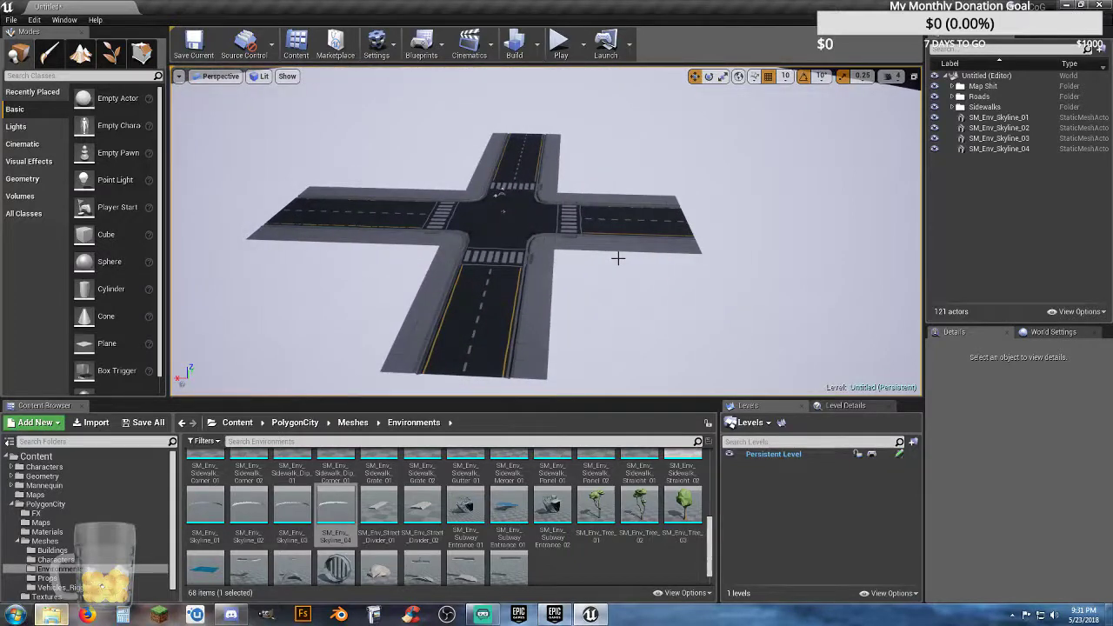
pyautogui.press('w')
pyautogui.moveTo(604, 256)
pyautogui.mouseDown(button='right')
pyautogui.moveTo(566, 271)
pyautogui.moveTo(588, 271)
pyautogui.mouseUp(button='right')
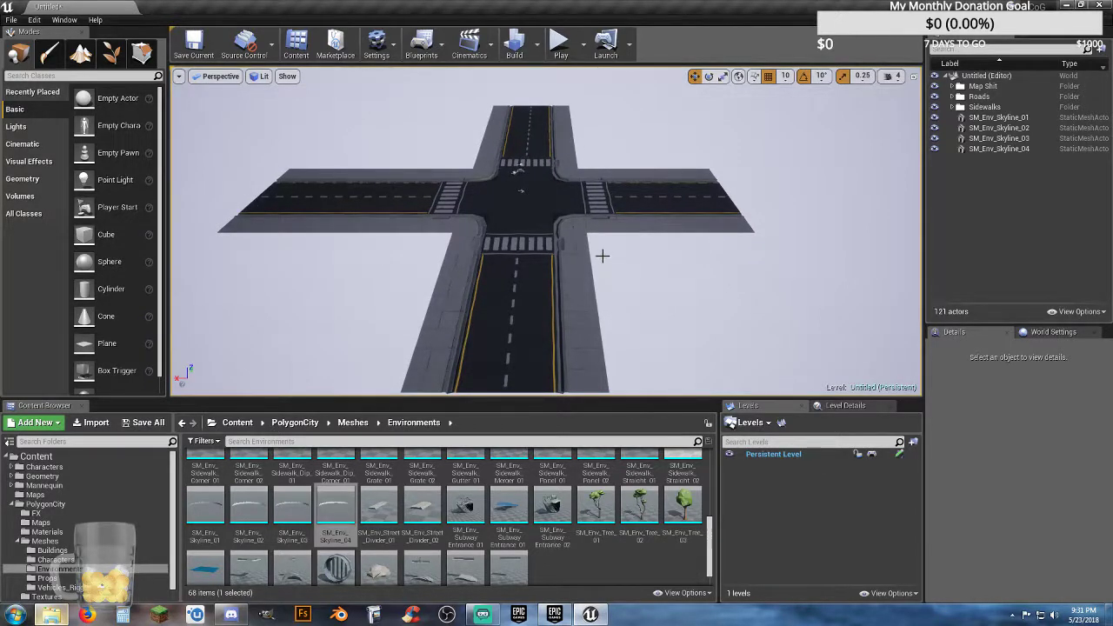
pyautogui.press('w')
pyautogui.moveTo(599, 258); pyautogui.dragTo(661, 225, button='right')
pyautogui.press('w')
pyautogui.moveTo(346, 260); pyautogui.dragTo(596, 269, button='right')
# Step: Duplicate the last two rows of road and sidewalk tiles on the road arm and move the eight copies outward to extend it
pyautogui.click(580, 308)
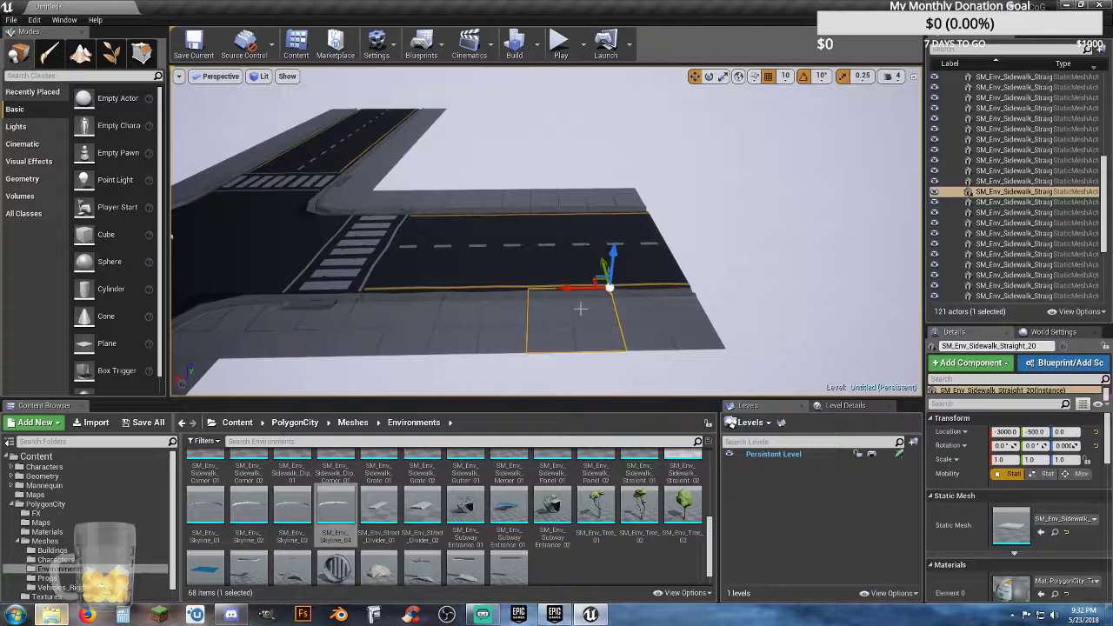
pyautogui.keyDown('ctrl'); pyautogui.click(564, 258); pyautogui.keyUp('ctrl')
pyautogui.keyDown('ctrl'); pyautogui.click(561, 233); pyautogui.keyUp('ctrl')
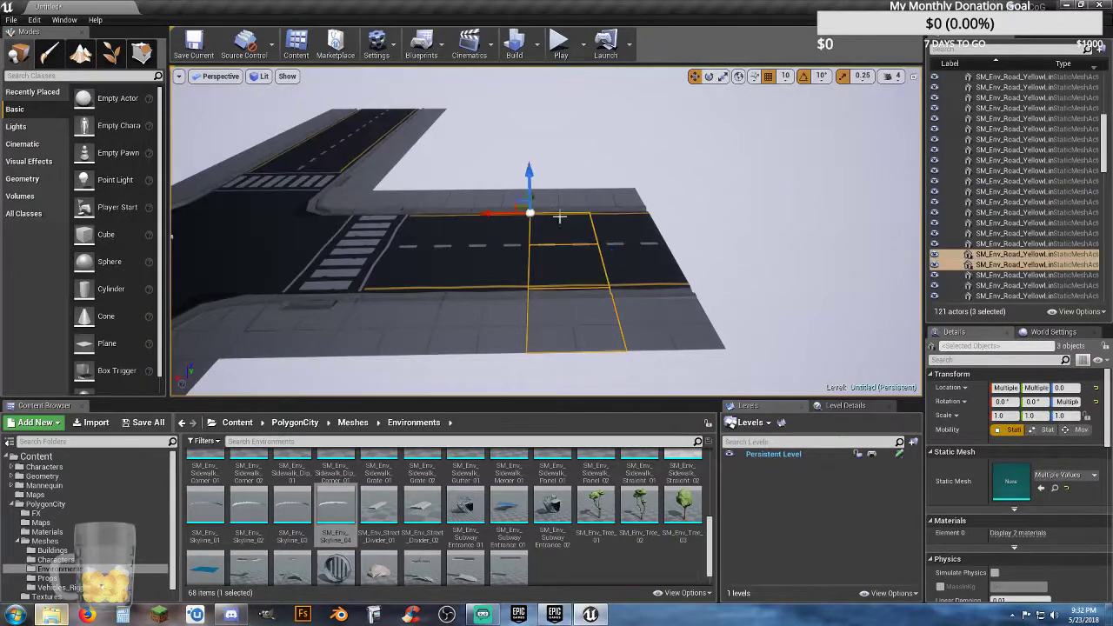
pyautogui.keyDown('ctrl'); pyautogui.click(628, 200); pyautogui.keyUp('ctrl')
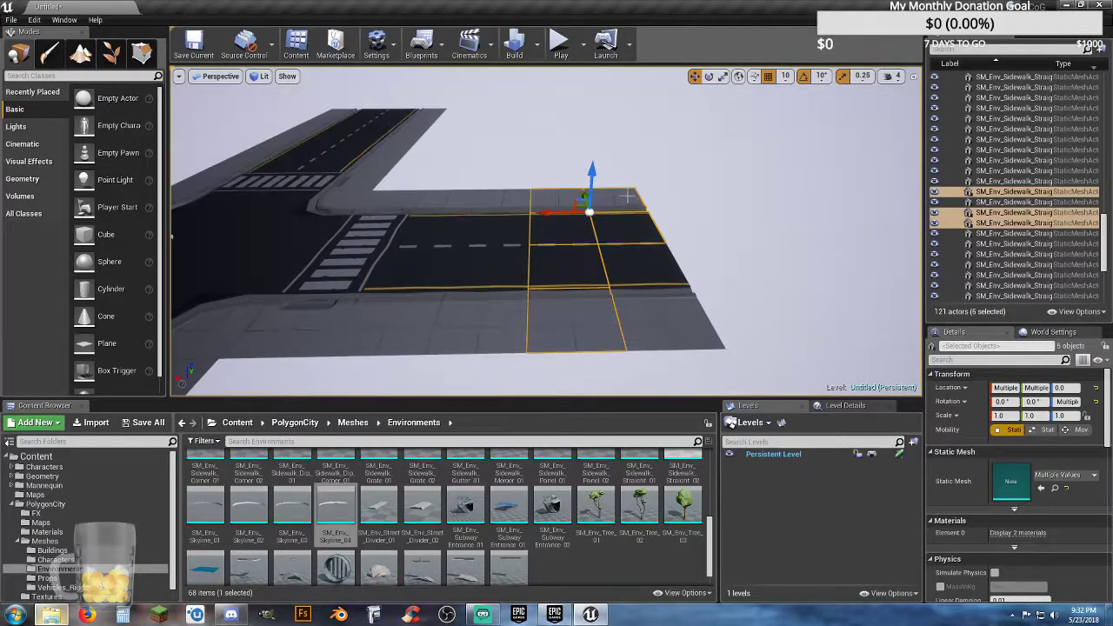
pyautogui.keyDown('ctrl'); pyautogui.click(641, 273); pyautogui.keyUp('ctrl')
pyautogui.keyDown('ctrl'); pyautogui.click(654, 313); pyautogui.keyUp('ctrl')
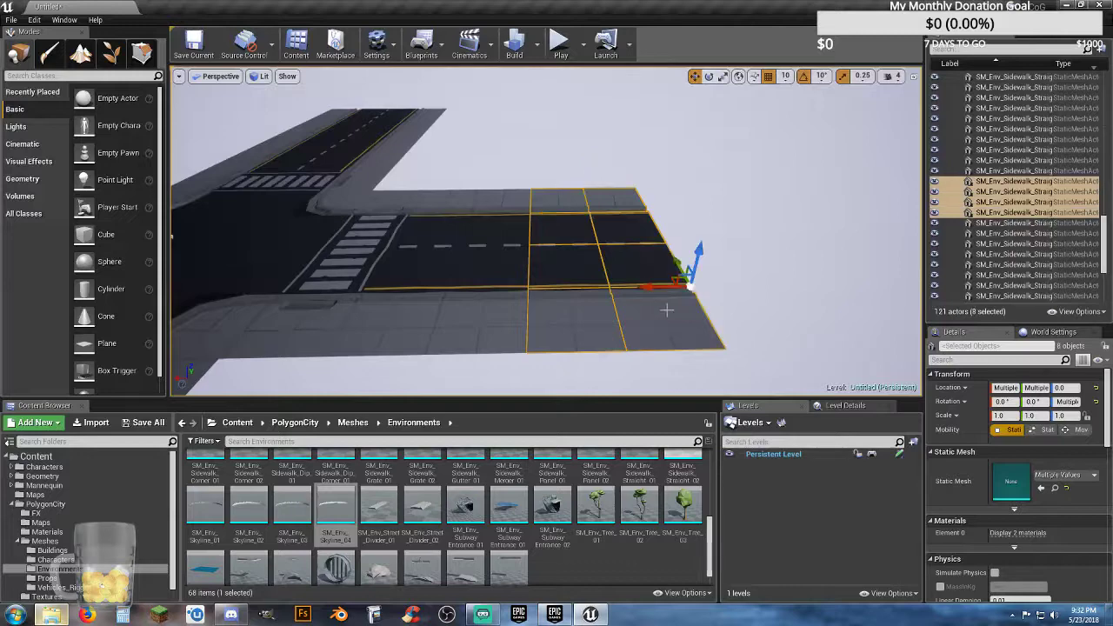
pyautogui.moveTo(722, 298); pyautogui.dragTo(723, 299, button='right')
pyautogui.moveTo(719, 296); pyautogui.dragTo(725, 296, button='right')
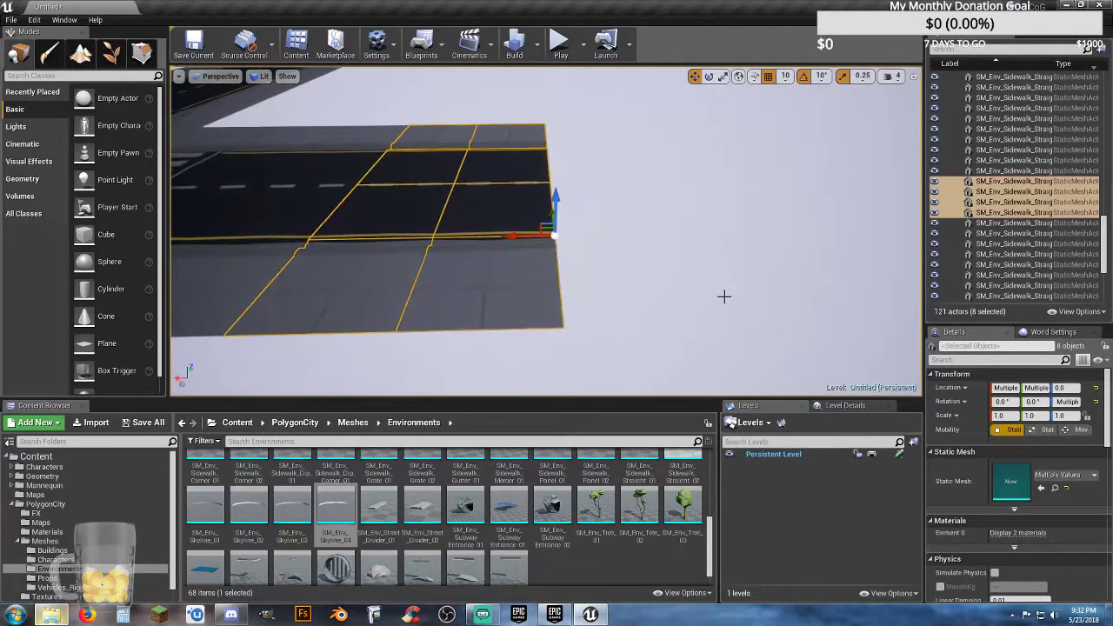
pyautogui.hotkey('ctrl', 'w')
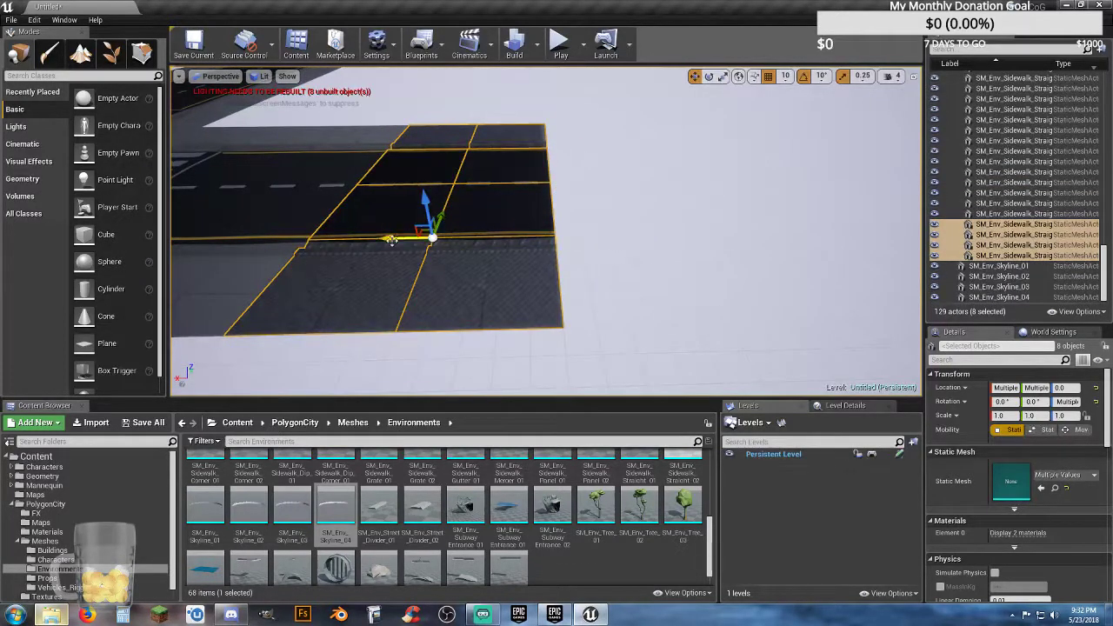
pyautogui.moveTo(391, 240); pyautogui.dragTo(630, 276)
pyautogui.press('d')
pyautogui.moveTo(630, 276); pyautogui.dragTo(602, 278, button='right')
# Step: Duplicate the eight selected tiles again and move the copies outward past the newly extended road end
pyautogui.hotkey('ctrl', 'v')
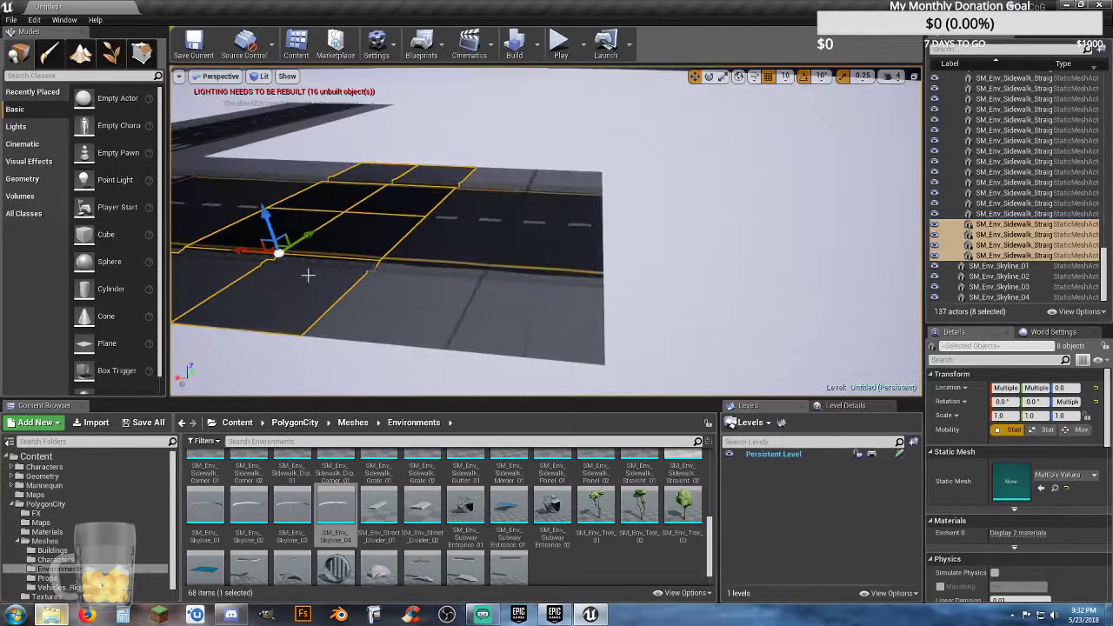
pyautogui.moveTo(251, 251); pyautogui.dragTo(682, 339)
pyautogui.press('d')
pyautogui.moveTo(657, 347)
pyautogui.mouseDown(button='right')
pyautogui.moveTo(731, 346)
pyautogui.moveTo(729, 332)
pyautogui.moveTo(669, 321)
pyautogui.moveTo(660, 339)
pyautogui.mouseUp(button='right')
pyautogui.press('s')
# Step: Place a third copy of the eight-tile section at the road's end and align it flush with the existing tiles
pyautogui.keyDown('alt'); pyautogui.moveTo(659, 339); pyautogui.dragTo(417, 290); pyautogui.keyUp('alt')
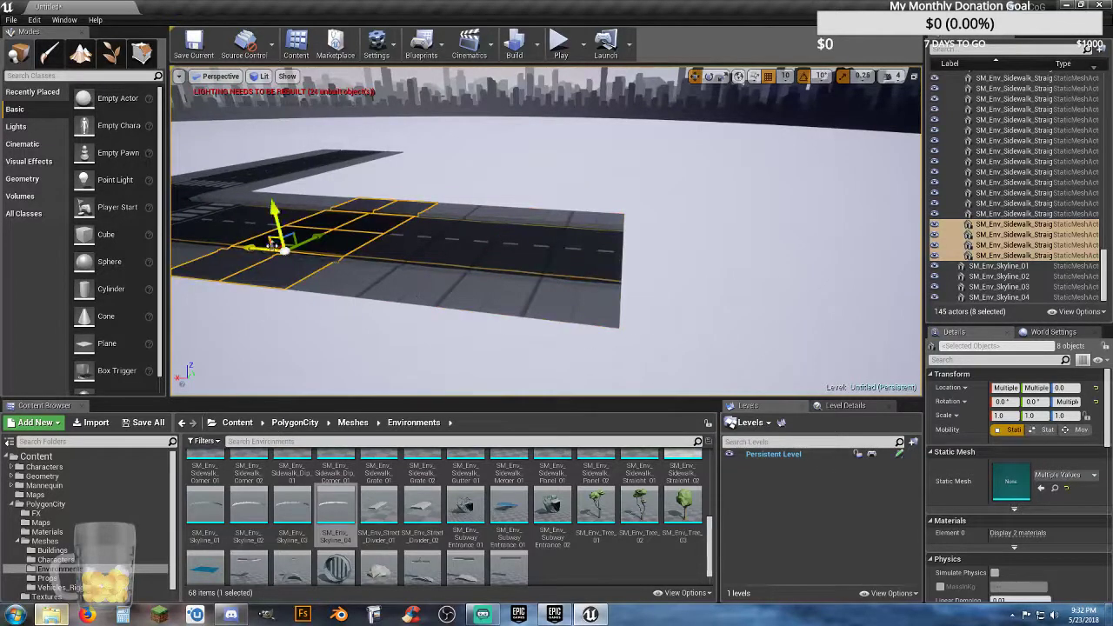
pyautogui.moveTo(254, 246); pyautogui.dragTo(662, 325)
pyautogui.moveTo(655, 313); pyautogui.dragTo(655, 314, button='right')
pyautogui.press('w')
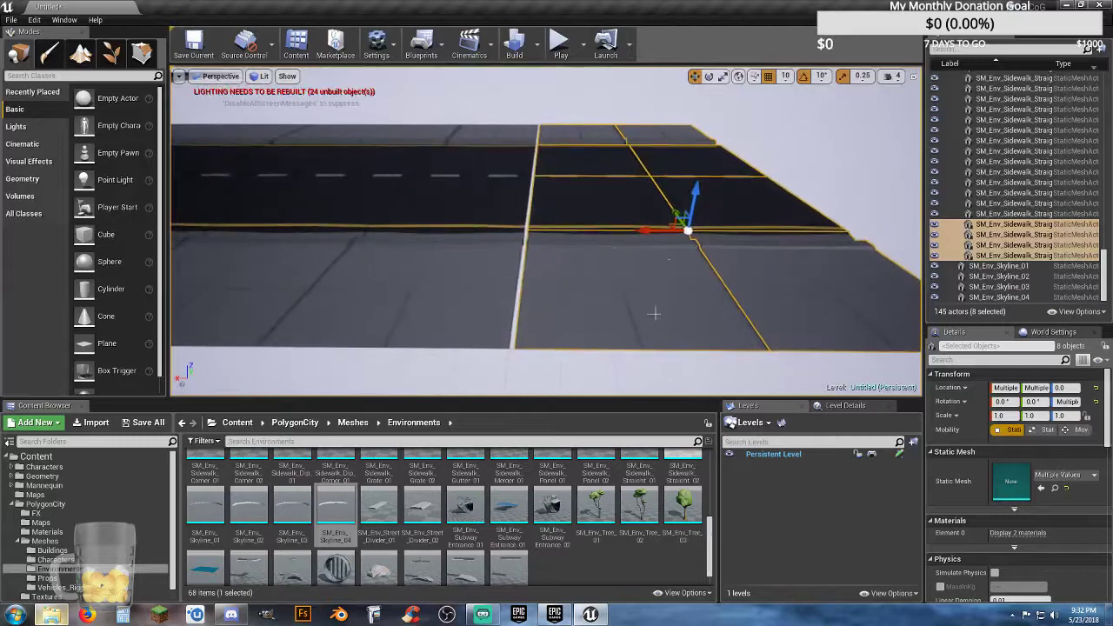
pyautogui.moveTo(642, 229); pyautogui.dragTo(639, 230)
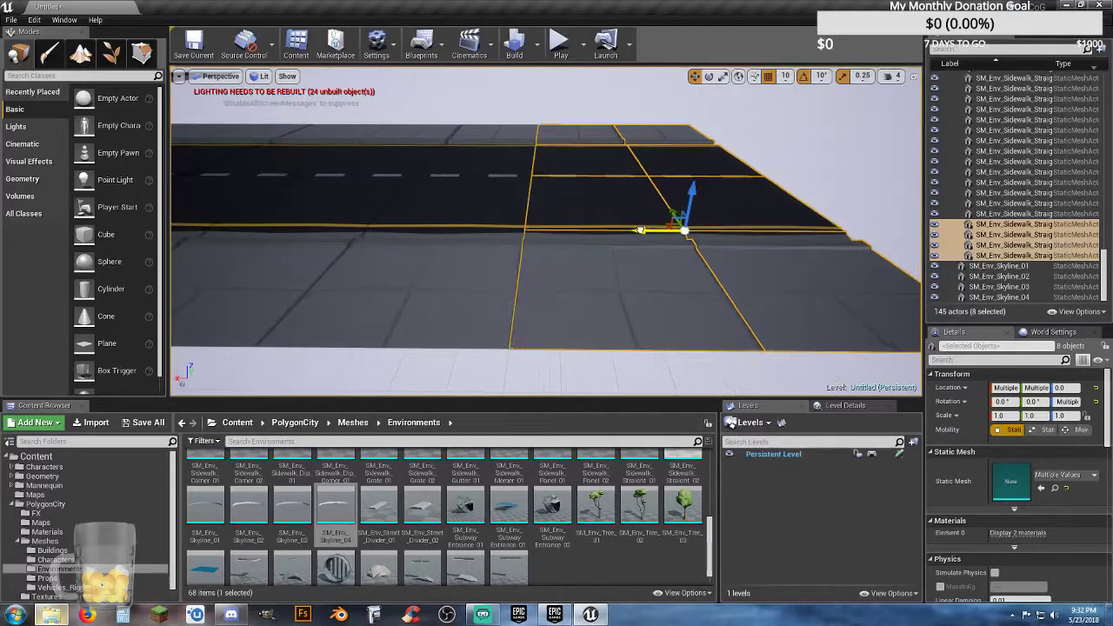
# Step: Add the two preceding tile rows to the selection, duplicate all 16 road and sidewalk tiles, and move the copies beyond the road's end
pyautogui.press('s')
pyautogui.press('d')
pyautogui.moveTo(646, 255); pyautogui.dragTo(617, 267, button='right')
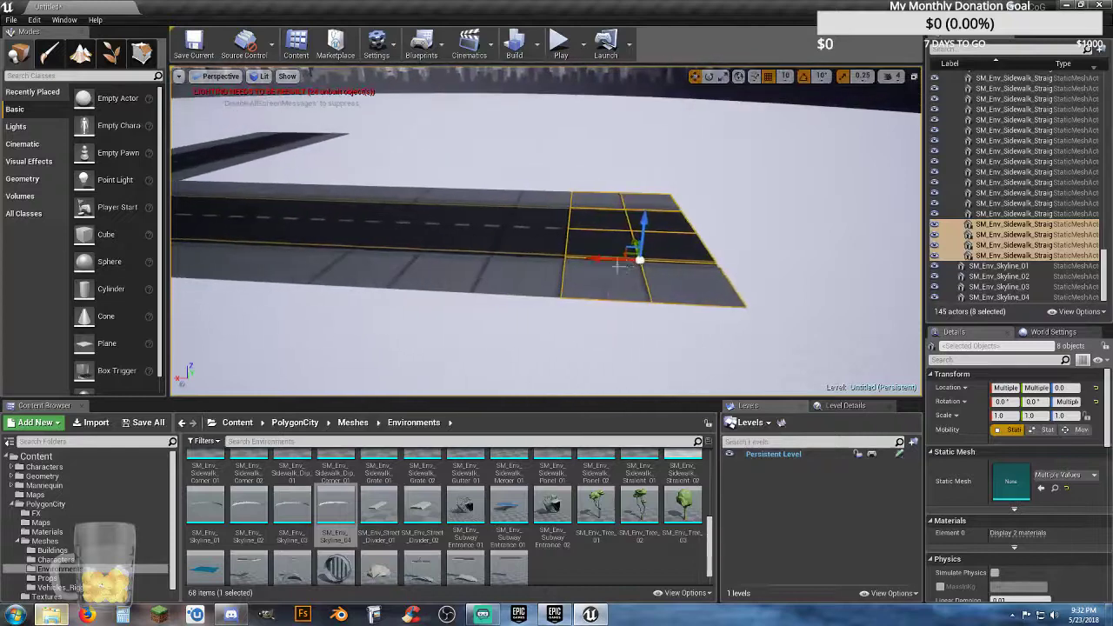
pyautogui.keyDown('ctrl'); pyautogui.click(541, 273); pyautogui.keyUp('ctrl')
pyautogui.keyDown('ctrl'); pyautogui.click(533, 228); pyautogui.keyUp('ctrl')
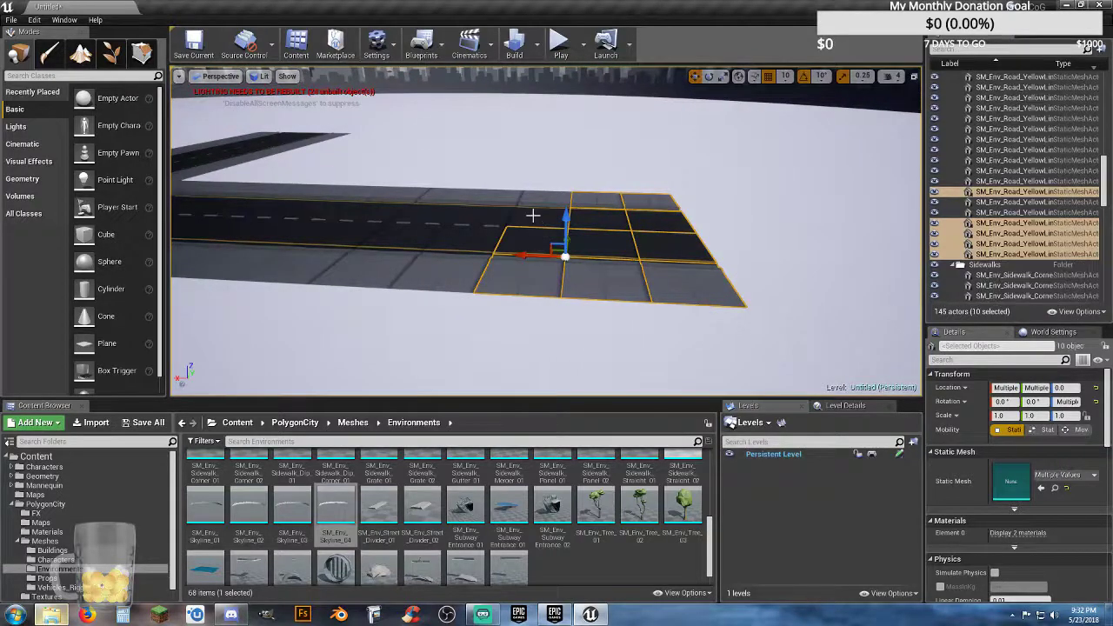
pyautogui.keyDown('ctrl'); pyautogui.click(536, 210); pyautogui.keyUp('ctrl')
pyautogui.keyDown('ctrl'); pyautogui.click(541, 200); pyautogui.keyUp('ctrl')
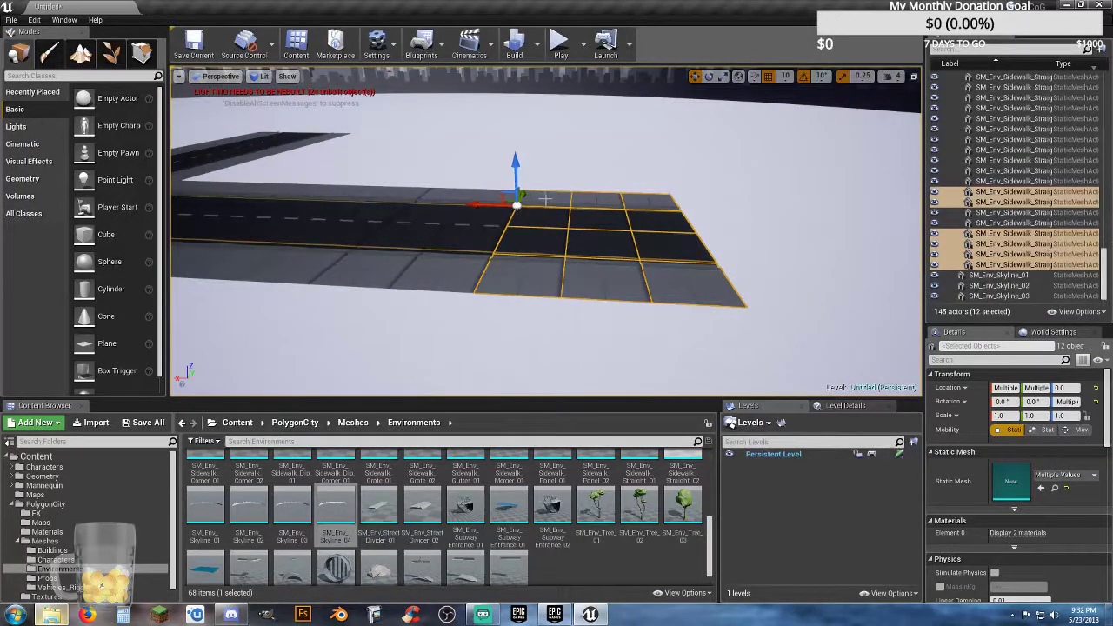
pyautogui.keyDown('ctrl'); pyautogui.click(475, 219); pyautogui.keyUp('ctrl')
pyautogui.keyDown('ctrl'); pyautogui.click(464, 259); pyautogui.keyUp('ctrl')
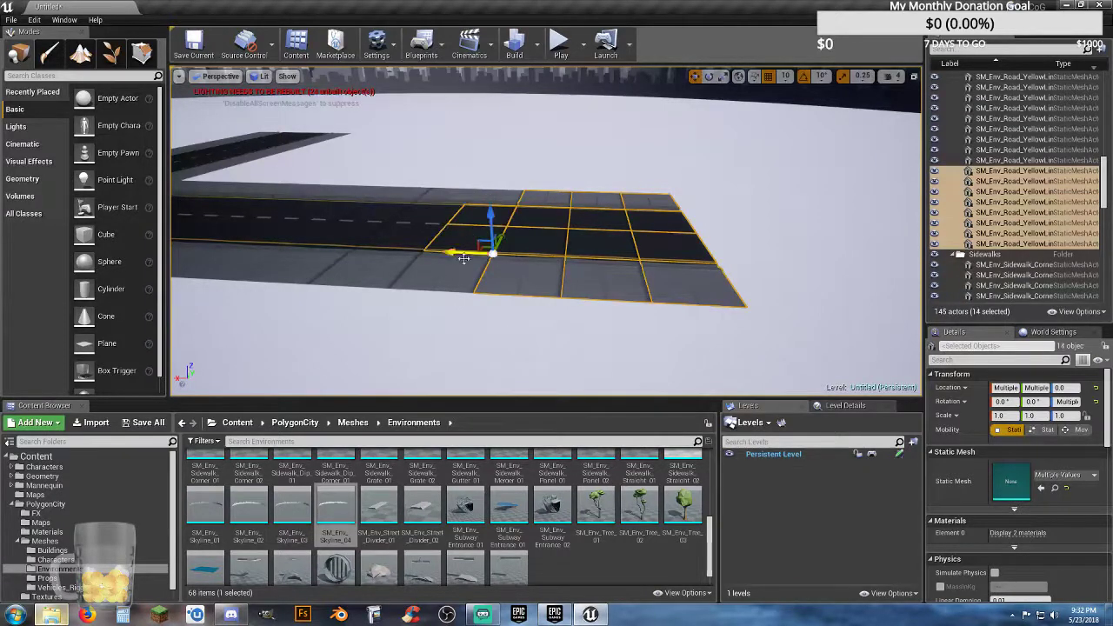
pyautogui.keyDown('ctrl'); pyautogui.click(492, 198); pyautogui.keyUp('ctrl')
pyautogui.keyDown('ctrl'); pyautogui.click(456, 273); pyautogui.keyUp('ctrl')
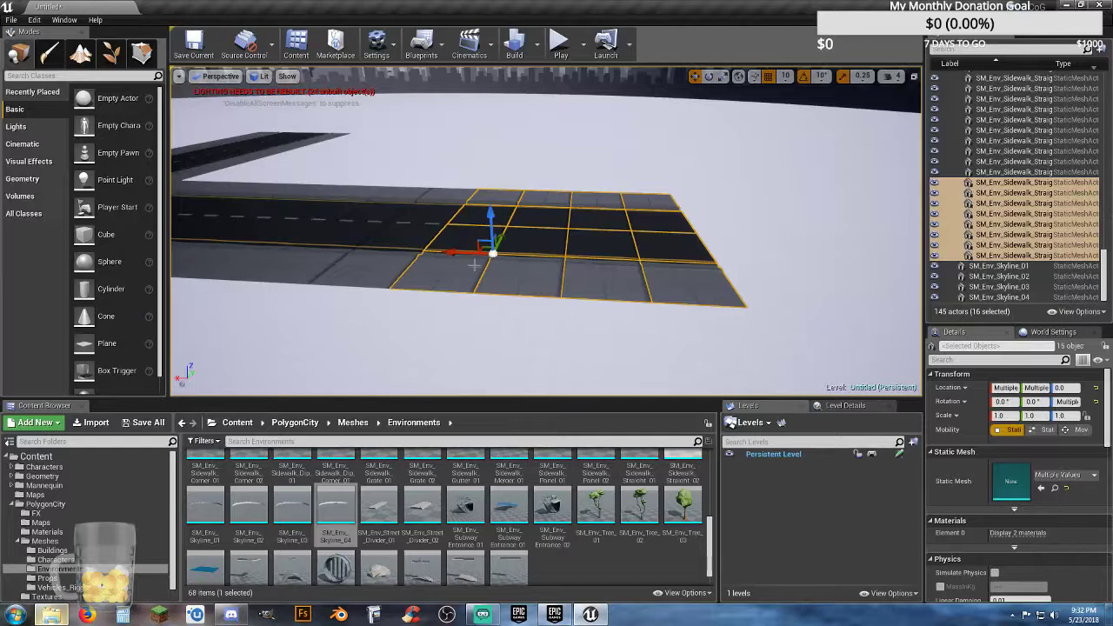
pyautogui.hotkey('ctrl', 'w')
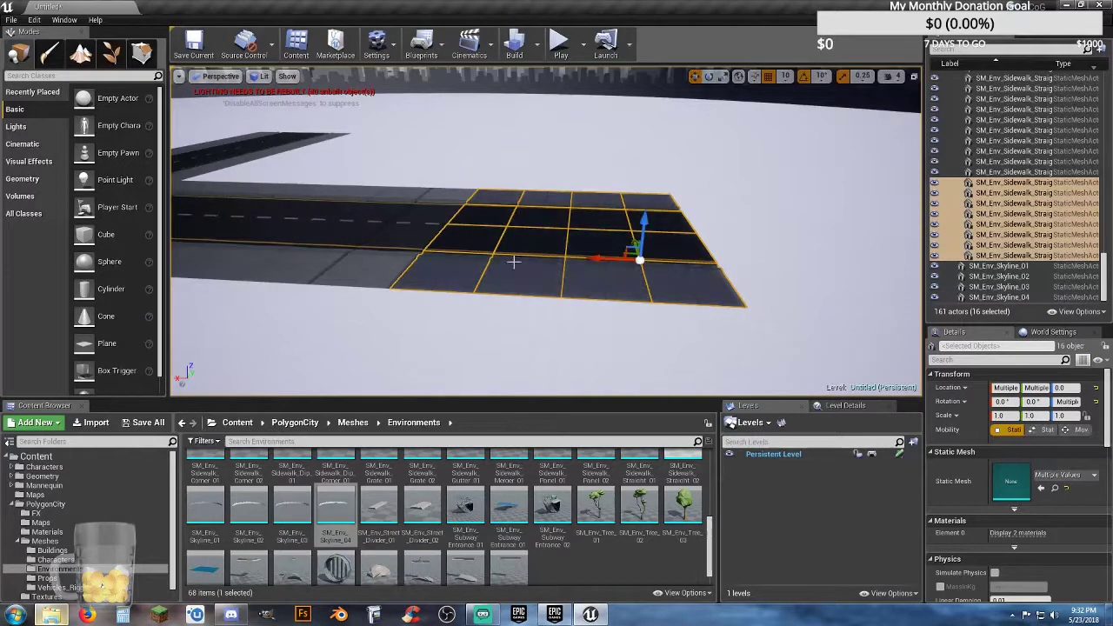
pyautogui.moveTo(583, 258); pyautogui.dragTo(531, 247, button='right')
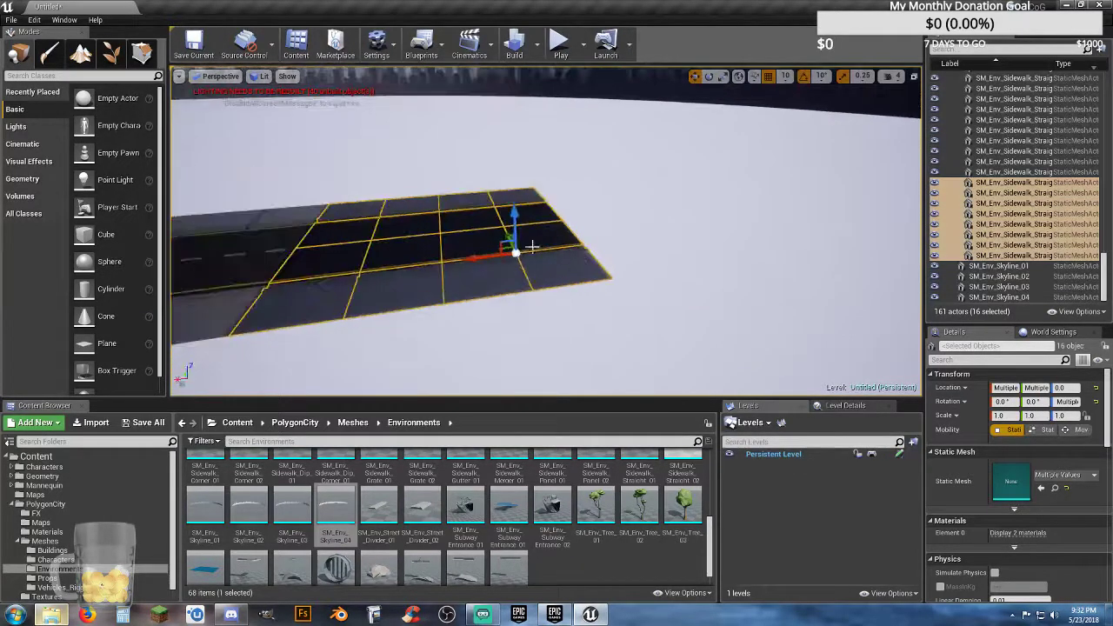
pyautogui.moveTo(474, 255); pyautogui.dragTo(722, 250)
# Step: Shift the copied 16-tile section back against the existing road to close the gap between them
pyautogui.press('w')
pyautogui.moveTo(722, 250); pyautogui.dragTo(717, 274, button='right')
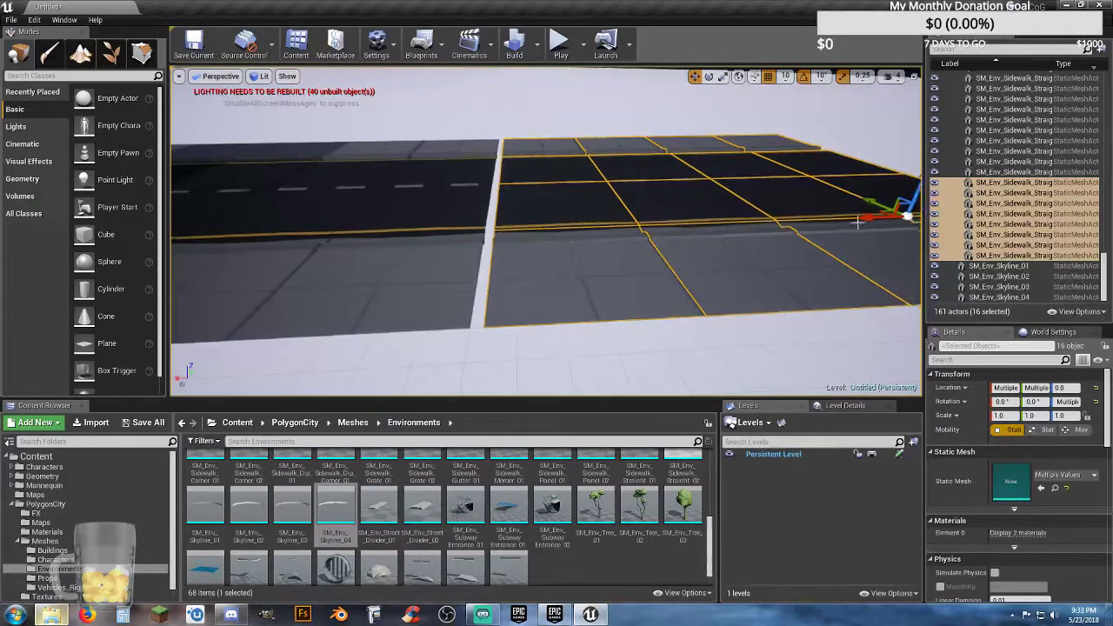
pyautogui.moveTo(857, 223); pyautogui.dragTo(853, 221)
# Step: Duplicate the 16-tile section once more, move the copy to the road's end, and close the gap to the previous section
pyautogui.scroll(-10, 823, 224)
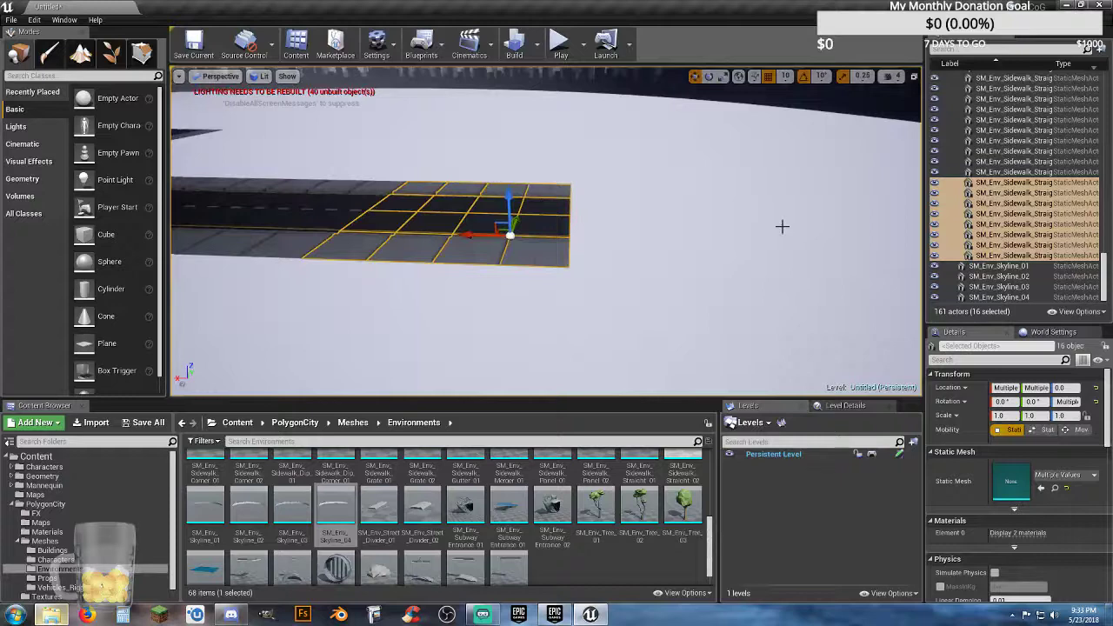
pyautogui.hotkey('ctrl', 'w')
pyautogui.moveTo(480, 236); pyautogui.dragTo(682, 273)
pyautogui.scroll(8, 682, 273)
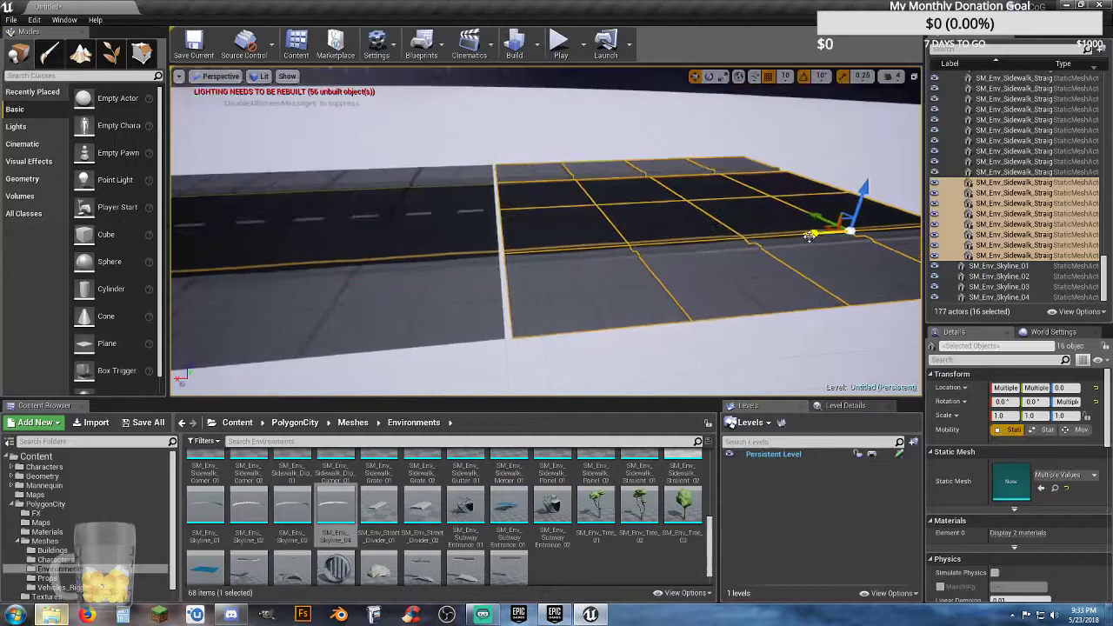
pyautogui.moveTo(810, 236); pyautogui.dragTo(806, 235)
# Step: Extend the road arm with another duplicate of the 16 selected tiles, aligned flush with the preceding section
pyautogui.scroll(-8, 744, 257)
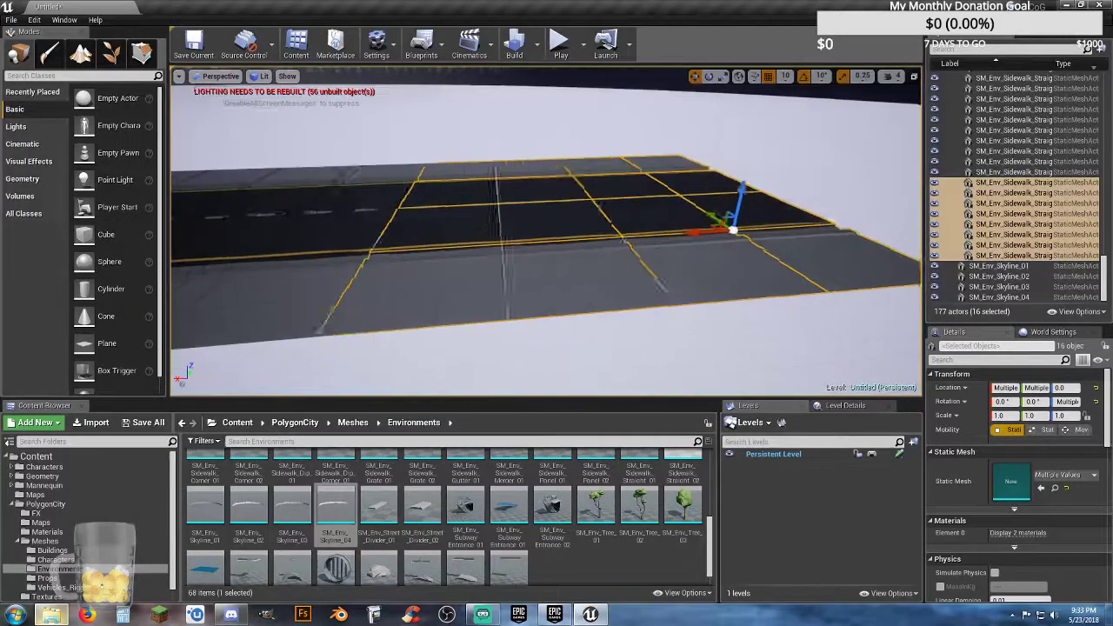
pyautogui.hotkey('ctrl', 'w')
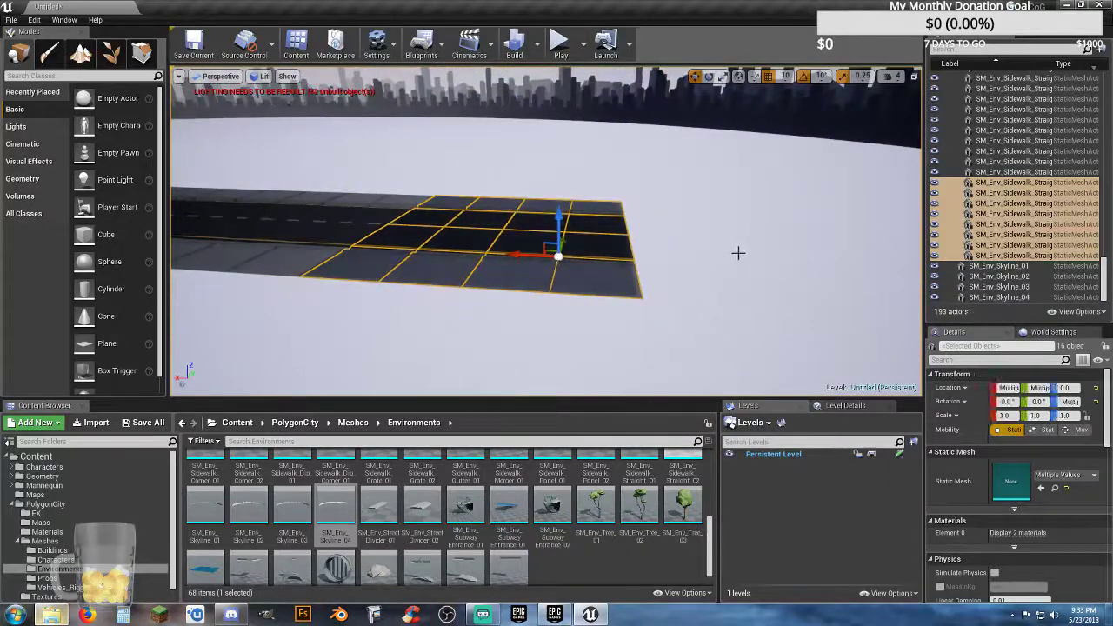
pyautogui.moveTo(515, 255); pyautogui.dragTo(828, 282)
pyautogui.press('f')
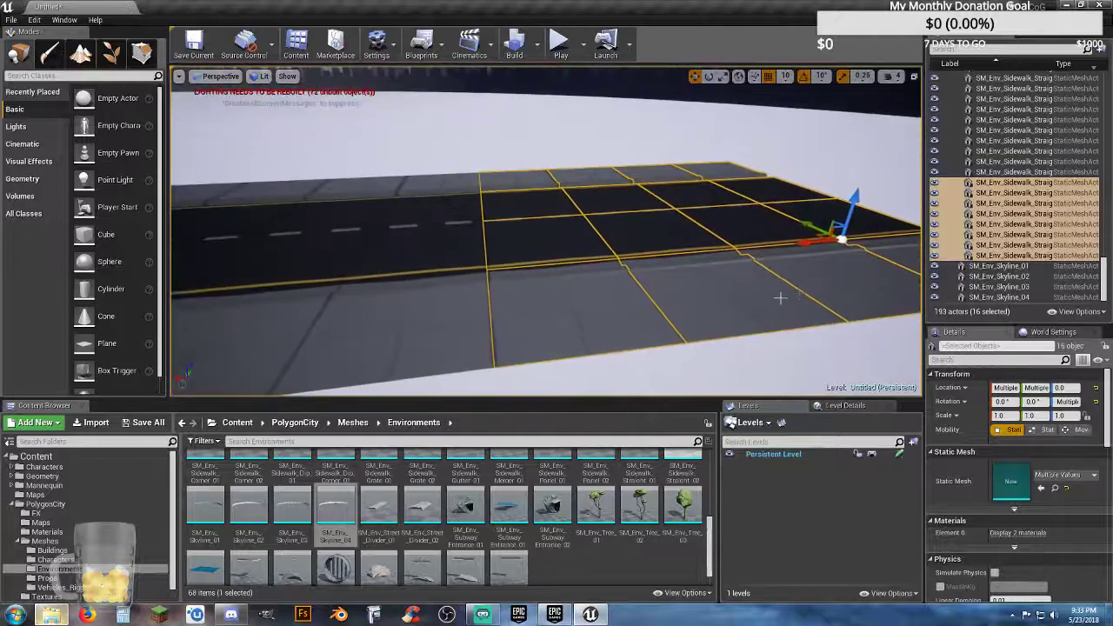
pyautogui.moveTo(806, 244); pyautogui.dragTo(808, 243)
# Step: Duplicate the 16 road and sidewalk tiles again and move the copies outward towards the skyline
pyautogui.moveTo(753, 263); pyautogui.dragTo(753, 264, button='right')
pyautogui.hotkey('ctrl', 'w')
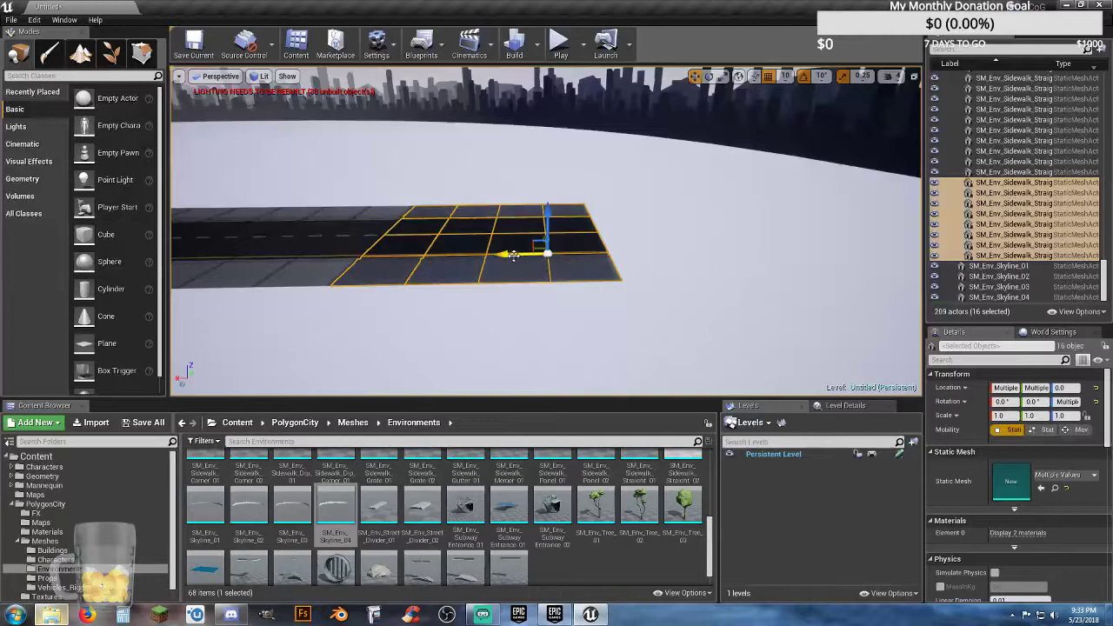
pyautogui.moveTo(513, 255); pyautogui.dragTo(835, 258)
pyautogui.moveTo(812, 274); pyautogui.dragTo(781, 285, button='right')
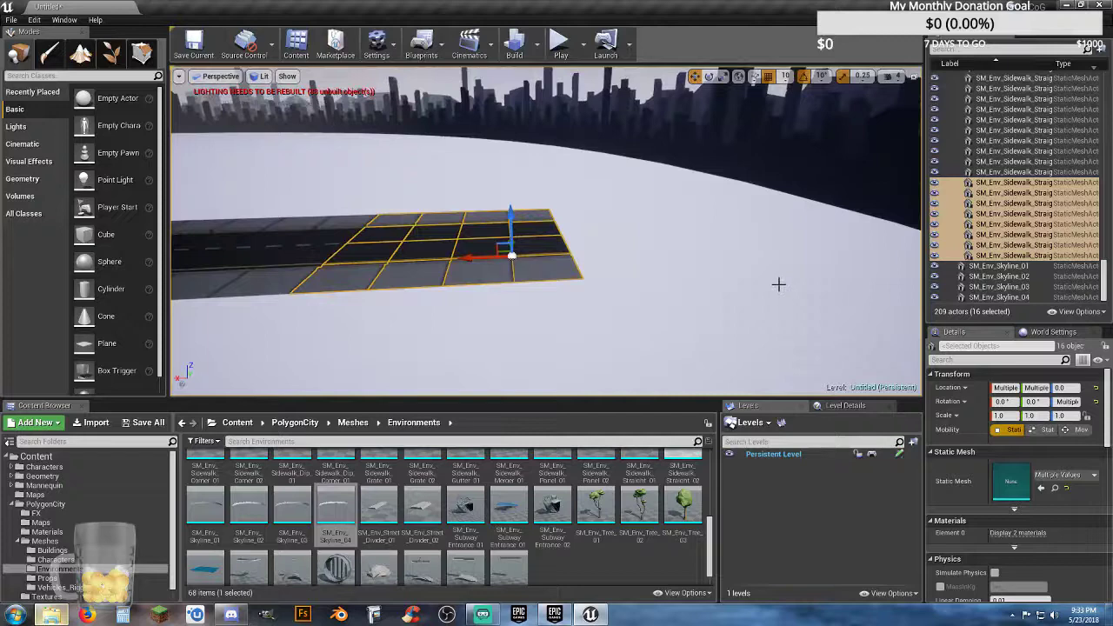
# Step: Extend the road arm to the skyline wall with two more duplicates of the 16 selected tiles, each aligned flush with the preceding section
pyautogui.hotkey('ctrl', 'w')
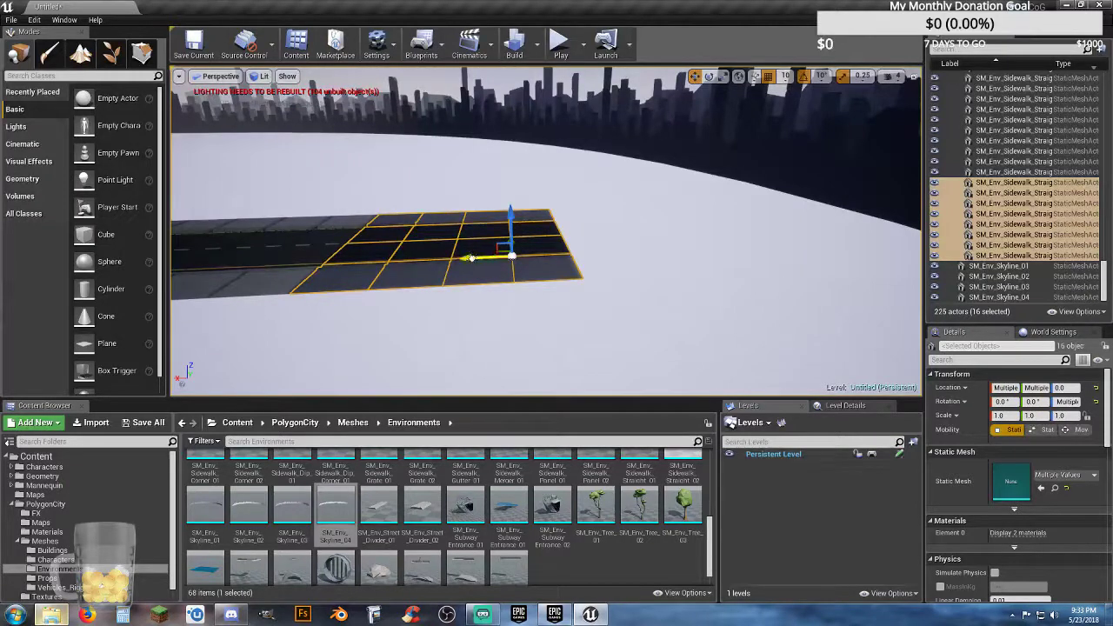
pyautogui.moveTo(471, 258); pyautogui.dragTo(669, 259)
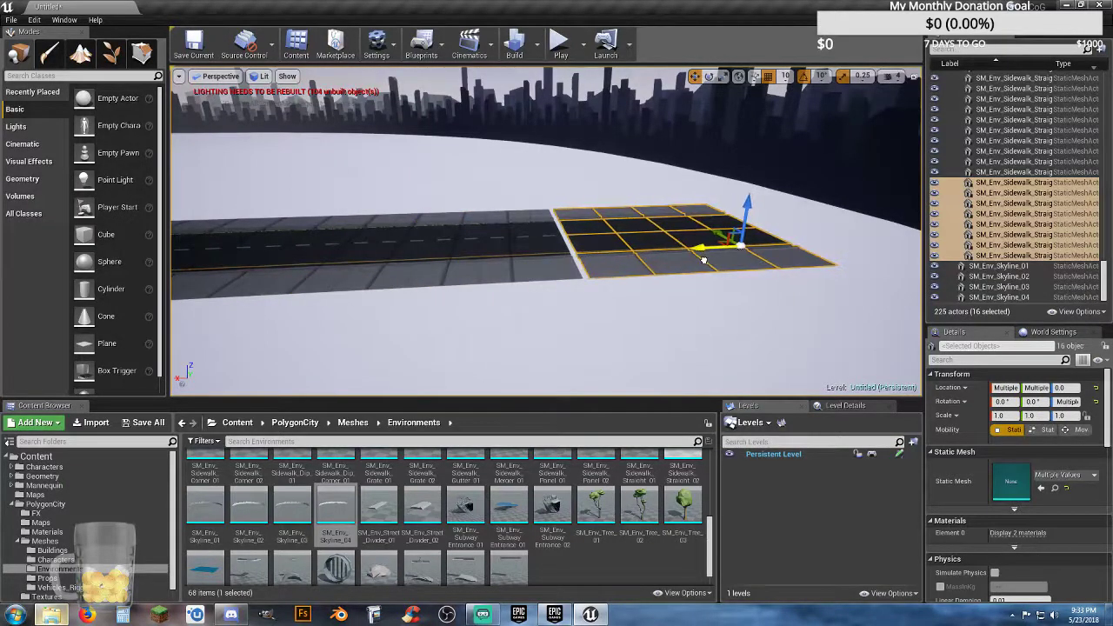
pyautogui.moveTo(699, 261); pyautogui.dragTo(686, 278, button='right')
pyautogui.scroll(-8, 686, 278)
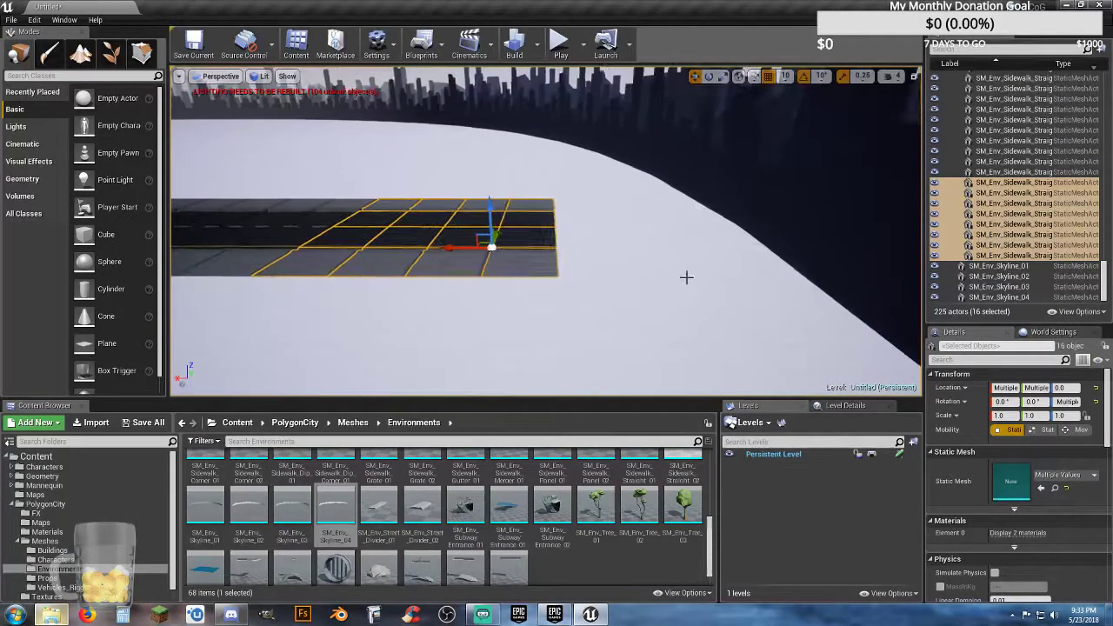
pyautogui.hotkey('ctrl', 'w')
pyautogui.moveTo(453, 248); pyautogui.dragTo(688, 261)
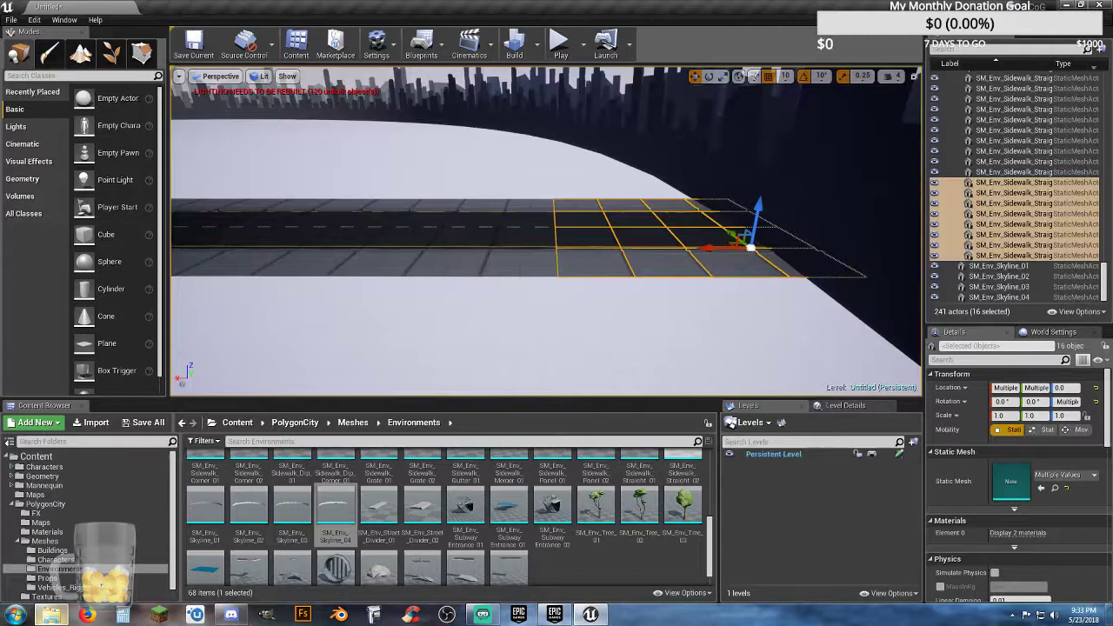
pyautogui.moveTo(687, 261); pyautogui.dragTo(699, 286, button='right')
# Step: Select the 16 outermost road and sidewalk tiles, four rows of four, at the end of the opposite road arm
pyautogui.press('w')
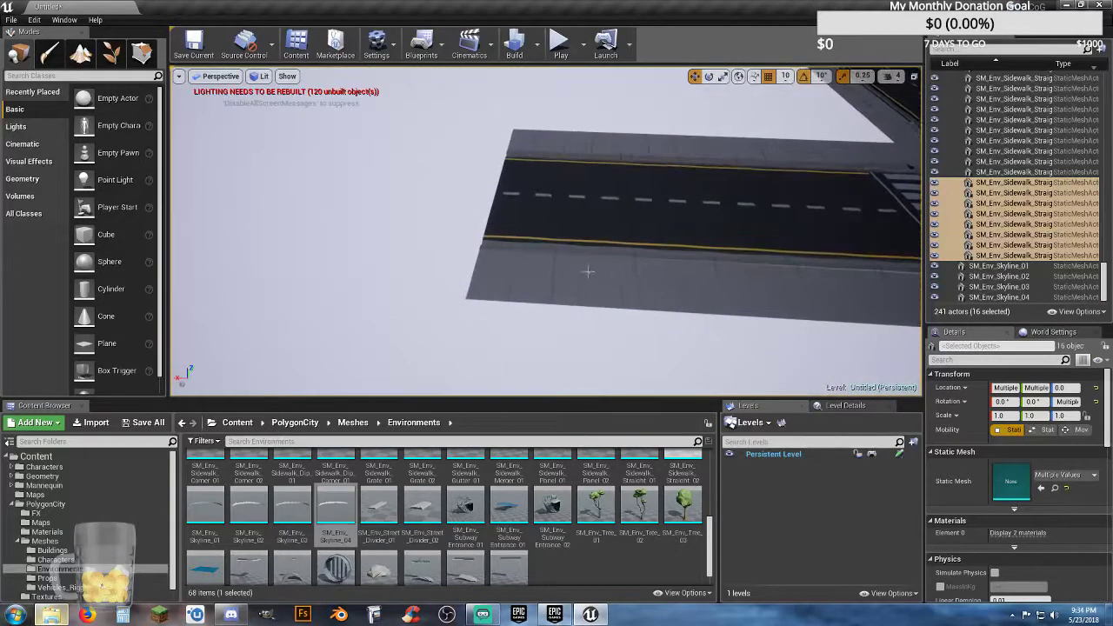
pyautogui.click(538, 270)
pyautogui.keyDown('ctrl'); pyautogui.click(623, 281); pyautogui.keyUp('ctrl')
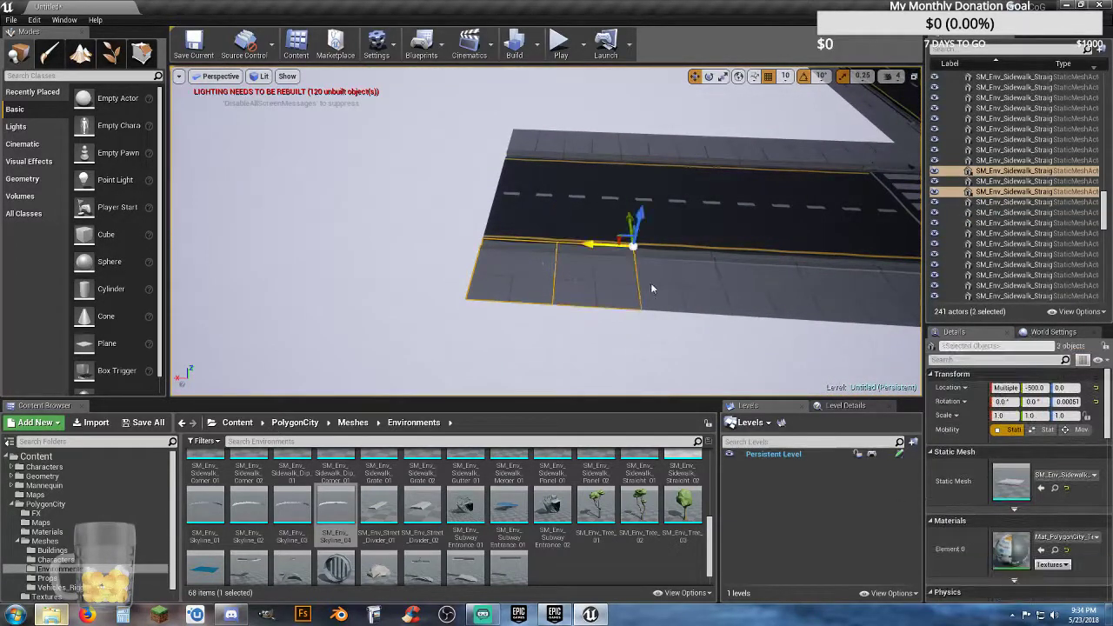
pyautogui.keyDown('ctrl'); pyautogui.click(687, 279); pyautogui.keyUp('ctrl')
pyautogui.keyDown('ctrl'); pyautogui.click(742, 285); pyautogui.keyUp('ctrl')
pyautogui.keyDown('ctrl'); pyautogui.click(741, 212); pyautogui.keyUp('ctrl')
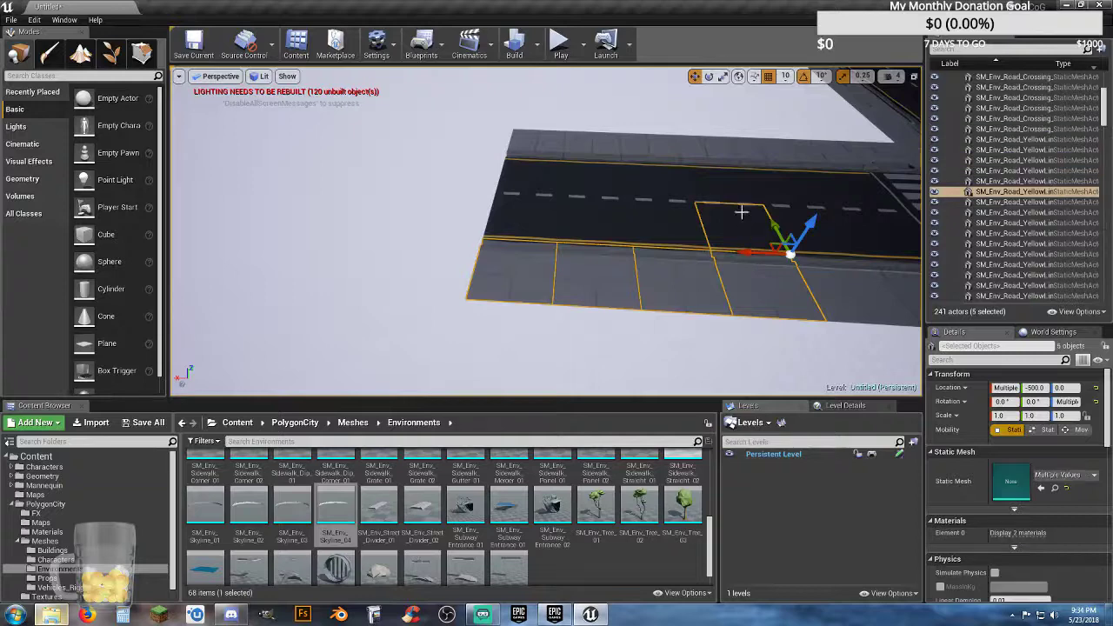
pyautogui.keyDown('ctrl'); pyautogui.click(717, 185); pyautogui.keyUp('ctrl')
pyautogui.keyDown('ctrl'); pyautogui.click(697, 148); pyautogui.keyUp('ctrl')
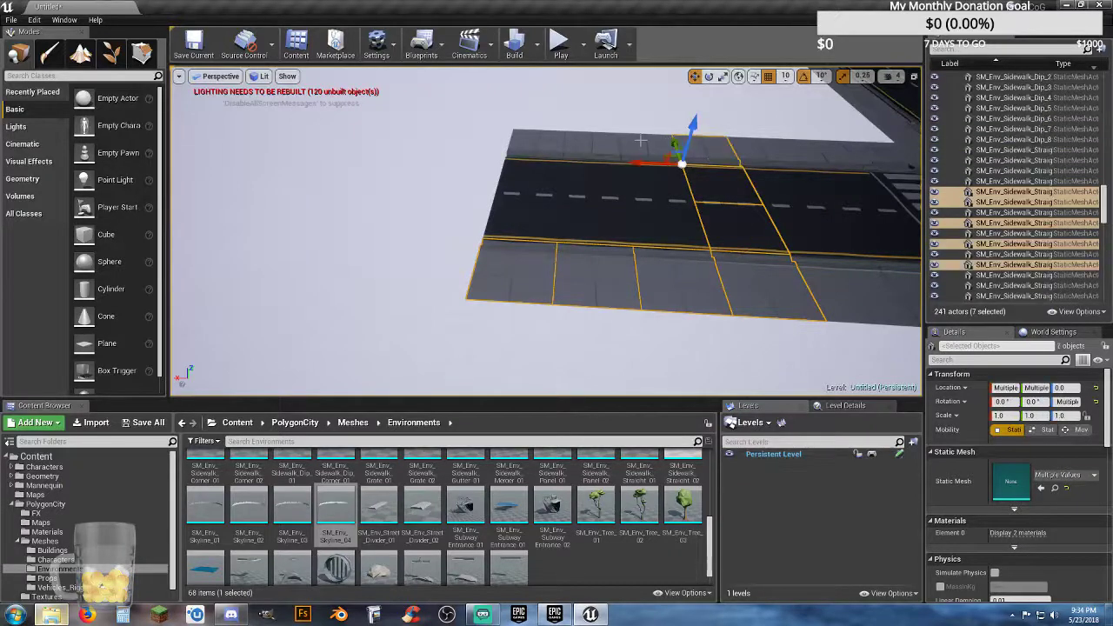
pyautogui.keyDown('ctrl'); pyautogui.click(601, 139); pyautogui.keyUp('ctrl')
pyautogui.keyDown('ctrl'); pyautogui.click(555, 138); pyautogui.keyUp('ctrl')
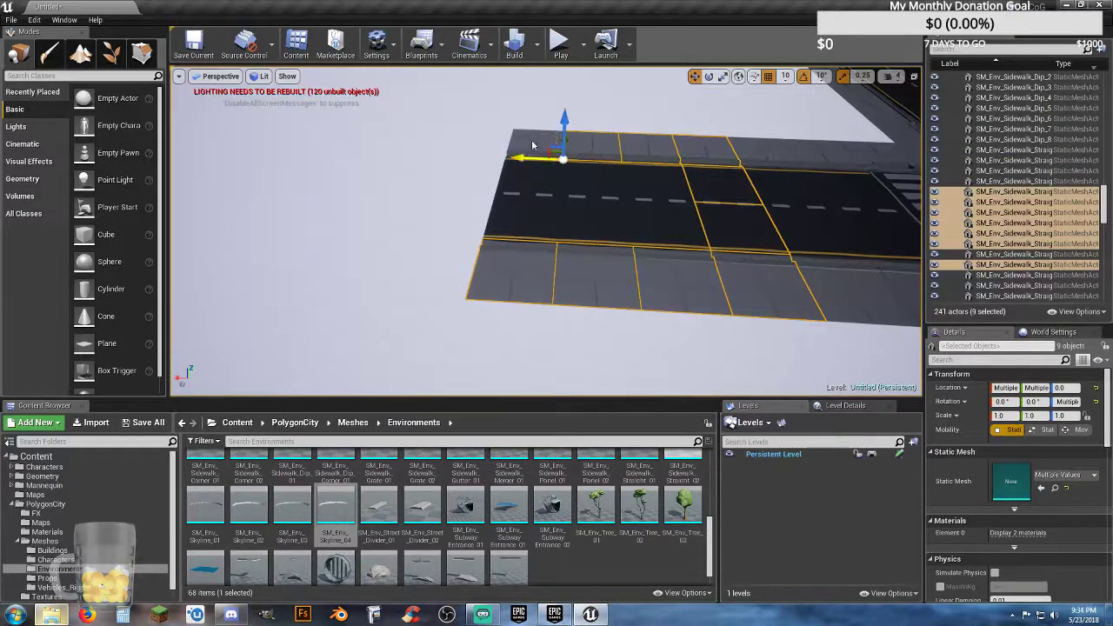
pyautogui.keyDown('ctrl'); pyautogui.click(533, 146); pyautogui.keyUp('ctrl')
pyautogui.keyDown('ctrl'); pyautogui.click(519, 219); pyautogui.keyUp('ctrl')
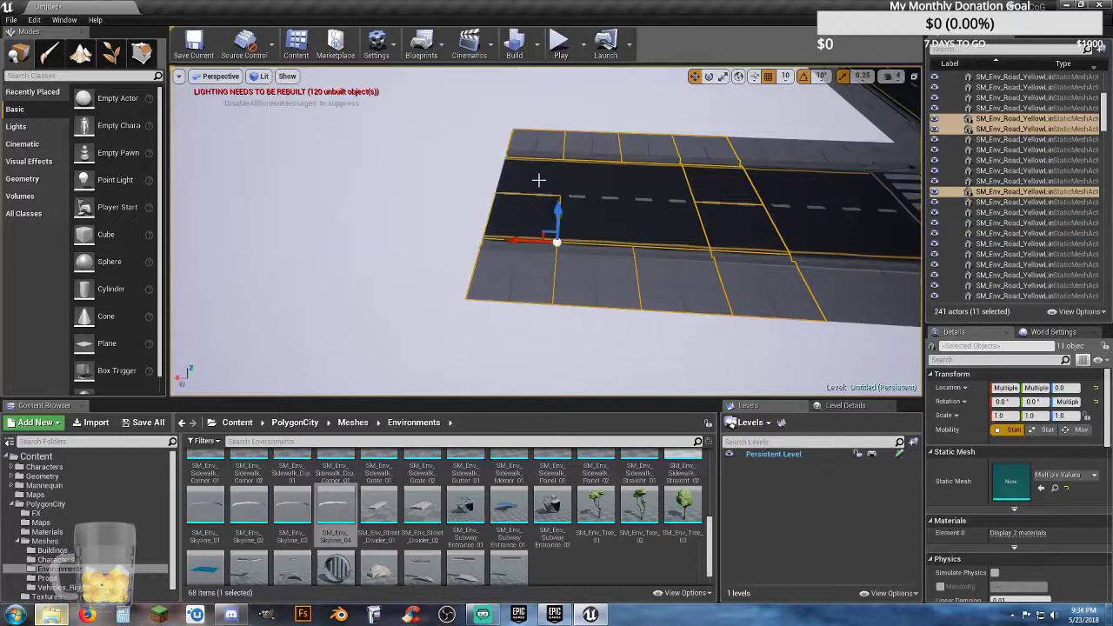
pyautogui.keyDown('ctrl'); pyautogui.click(539, 180); pyautogui.keyUp('ctrl')
pyautogui.keyDown('ctrl'); pyautogui.click(593, 178); pyautogui.keyUp('ctrl')
pyautogui.keyDown('ctrl'); pyautogui.click(646, 183); pyautogui.keyUp('ctrl')
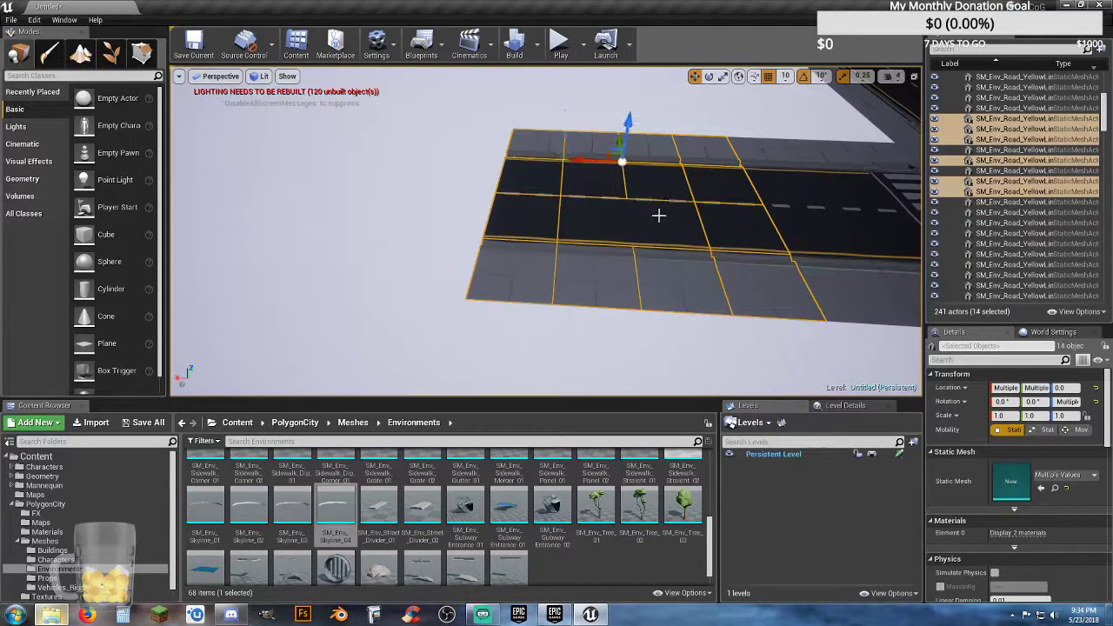
pyautogui.keyDown('ctrl'); pyautogui.click(658, 216); pyautogui.keyUp('ctrl')
pyautogui.keyDown('ctrl'); pyautogui.click(623, 223); pyautogui.keyUp('ctrl')
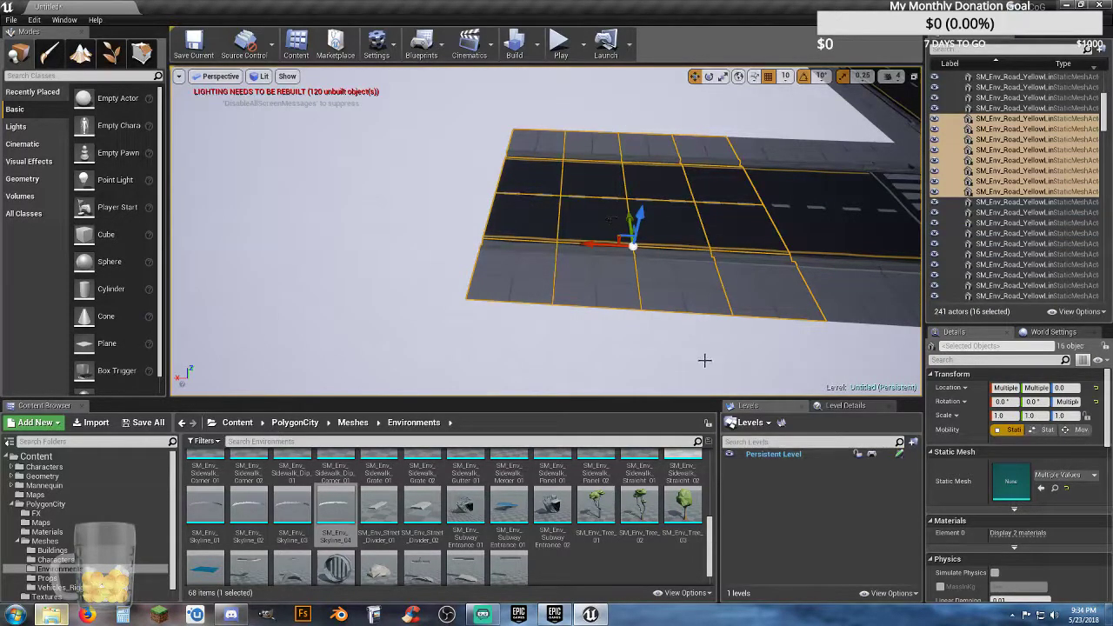
# Step: Duplicate the 16 selected tiles and move the copies outward until they sit flush against the end of the road
pyautogui.hotkey('ctrl', 'w')
pyautogui.moveTo(515, 240); pyautogui.dragTo(203, 199)
pyautogui.press('w')
pyautogui.moveTo(235, 217); pyautogui.dragTo(246, 209, button='right')
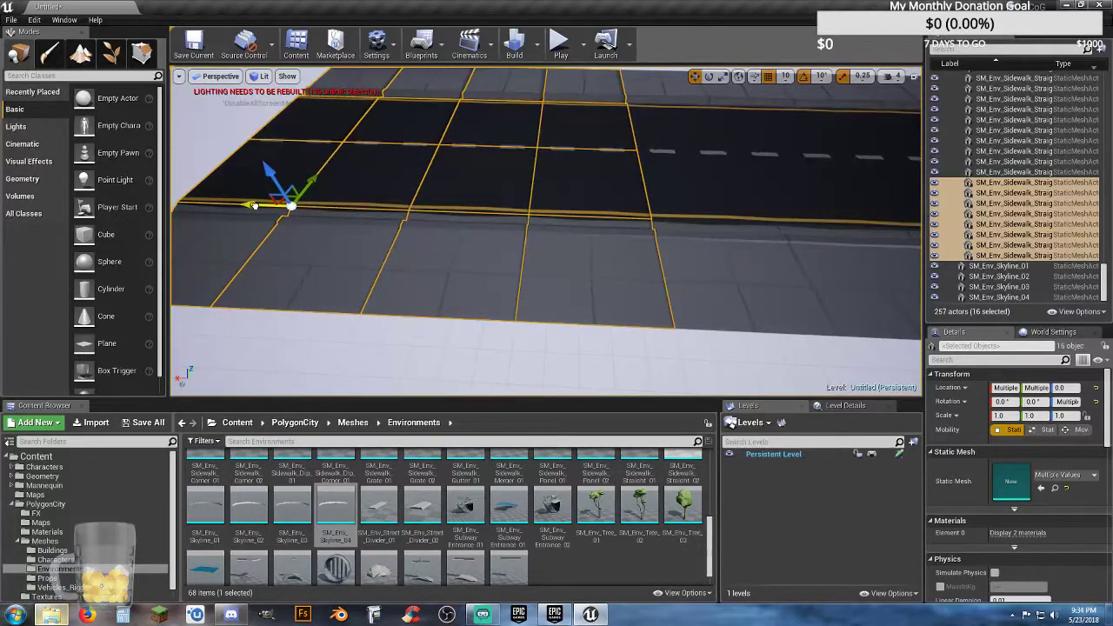
pyautogui.moveTo(253, 205); pyautogui.dragTo(254, 205)
pyautogui.press('s')
pyautogui.moveTo(316, 219); pyautogui.dragTo(275, 190, button='right')
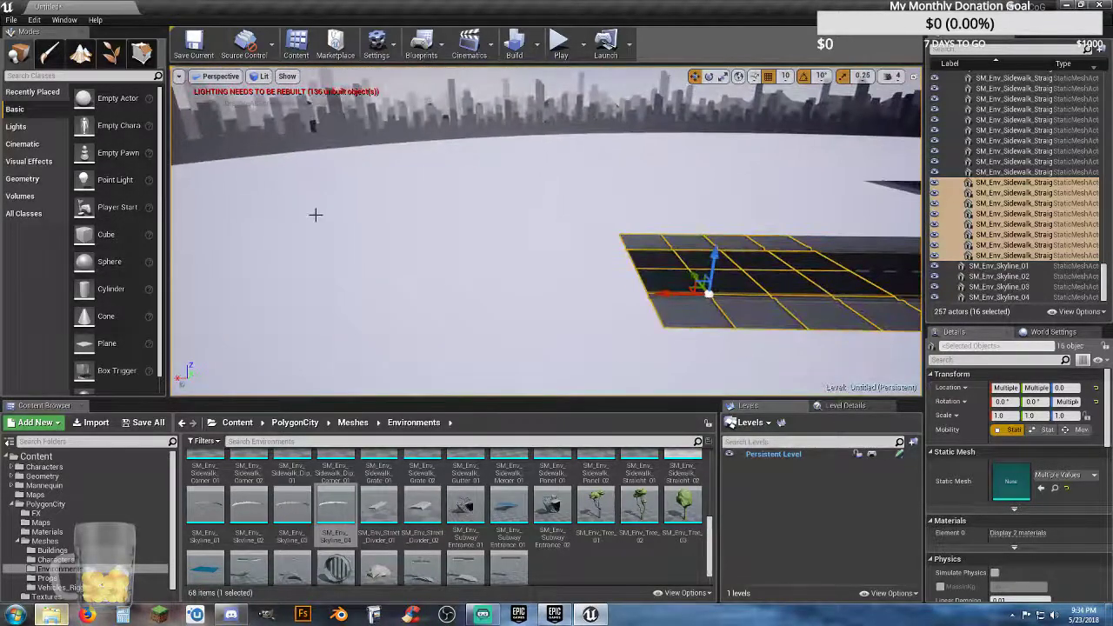
# Step: Duplicate the 16-tile section again and place the copy at the new end of this road arm
pyautogui.hotkey('ctrl', 'w')
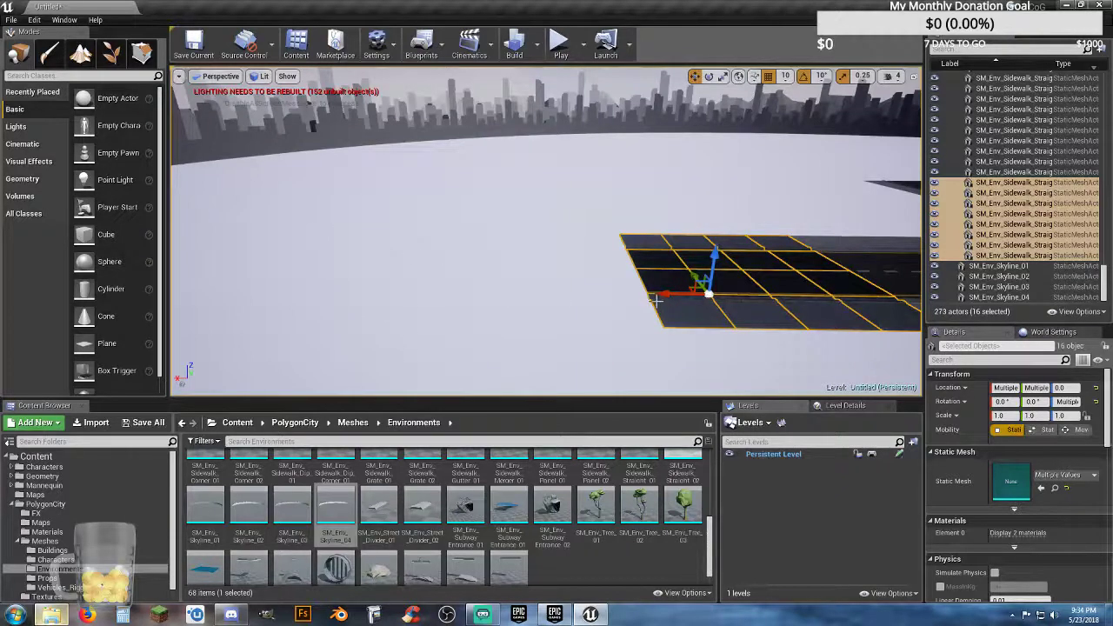
pyautogui.moveTo(663, 293); pyautogui.dragTo(422, 287)
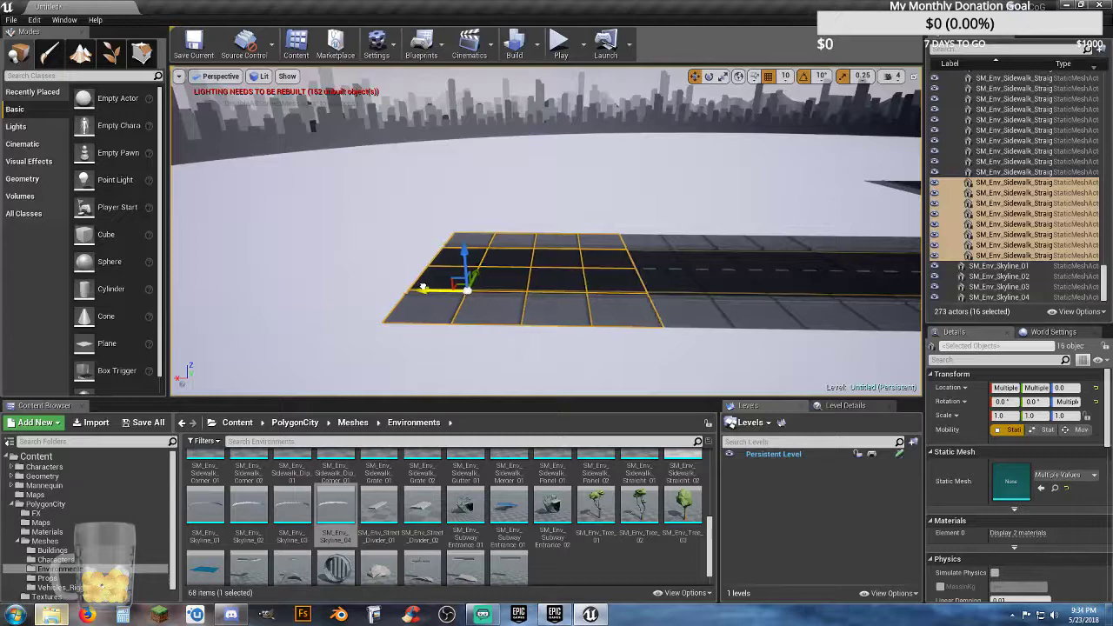
pyautogui.press('w')
pyautogui.moveTo(439, 296); pyautogui.dragTo(473, 308, button='right')
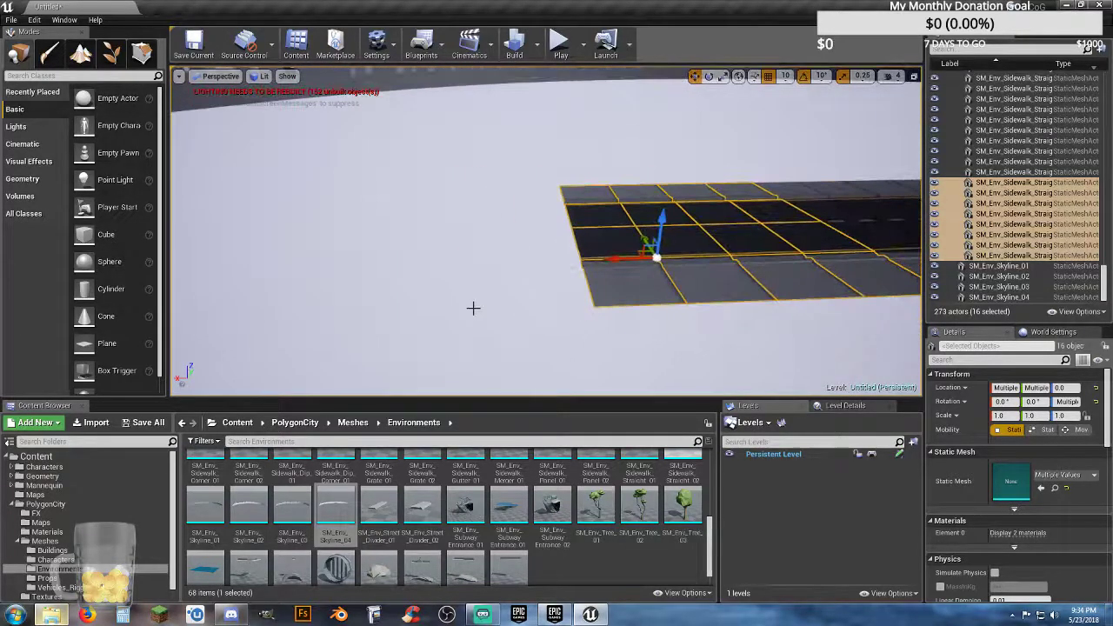
# Step: Lengthen the road arm towards the skyline with two more duplicates of the 16-tile section, placed end to end
pyautogui.hotkey('ctrl', 'w')
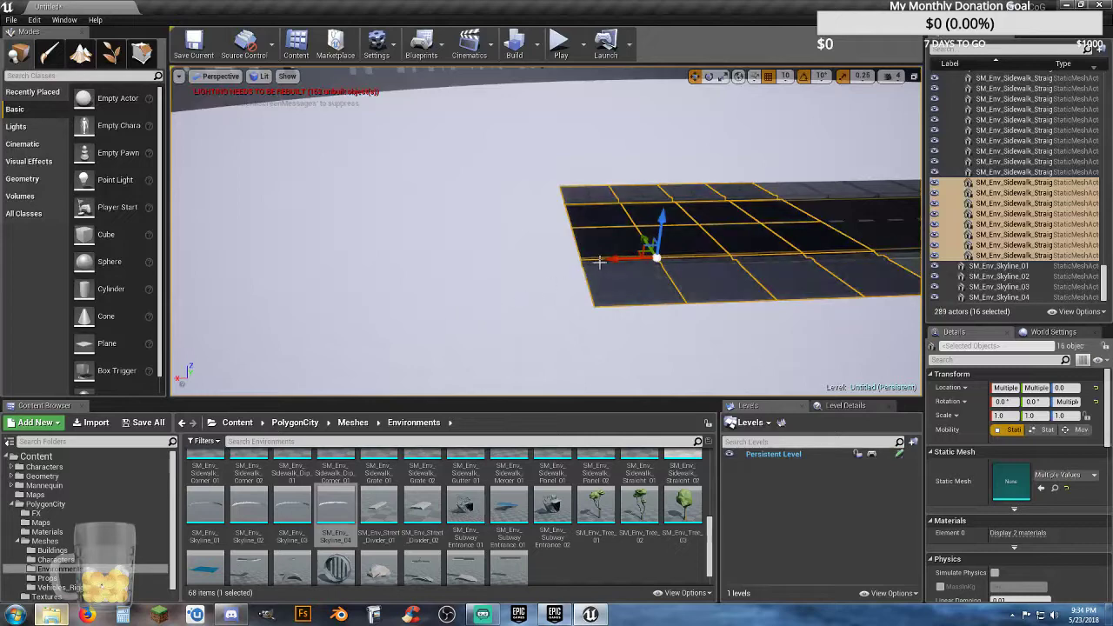
pyautogui.moveTo(611, 260); pyautogui.dragTo(288, 259)
pyautogui.moveTo(291, 261)
pyautogui.mouseDown(button='right')
pyautogui.moveTo(235, 249)
pyautogui.moveTo(301, 267)
pyautogui.mouseUp(button='right')
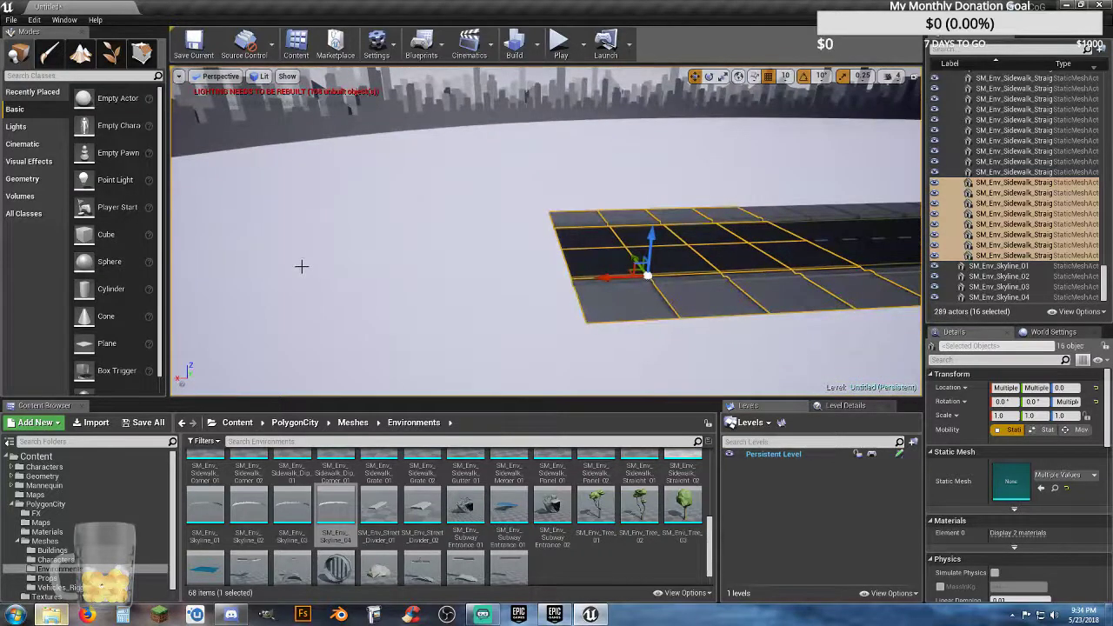
pyautogui.hotkey('ctrl', 'w')
pyautogui.moveTo(606, 279); pyautogui.dragTo(274, 281)
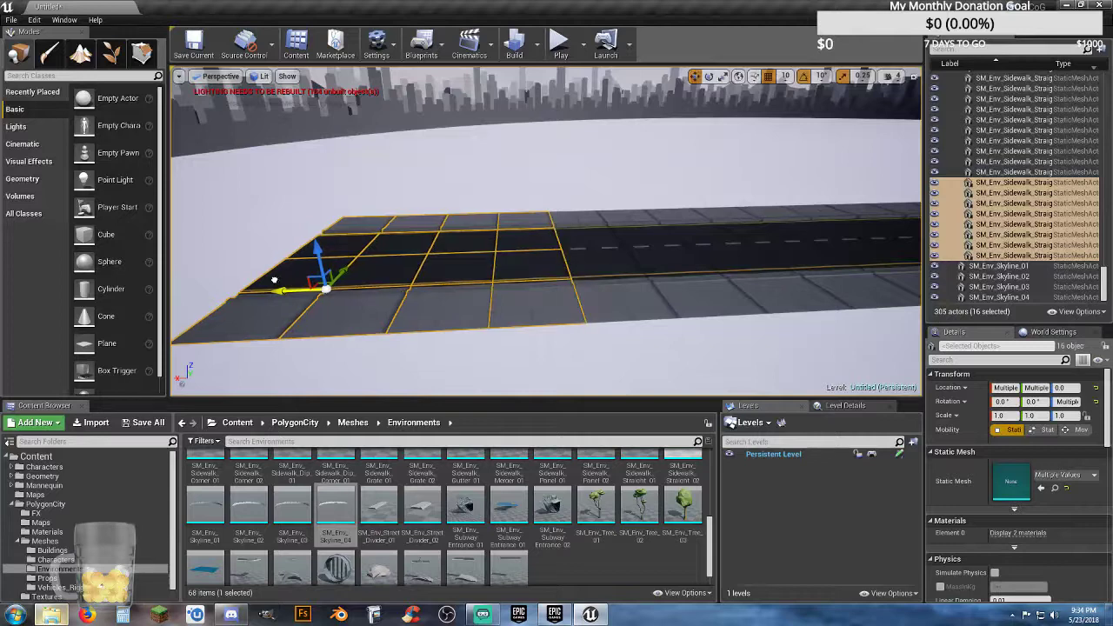
pyautogui.moveTo(537, 292)
pyautogui.mouseDown(button='right')
pyautogui.moveTo(661, 297)
pyautogui.moveTo(536, 295)
pyautogui.mouseUp(button='right')
# Step: Add another duplicate of the 16 tiles to the road's end and close the gap to the previous section
pyautogui.hotkey('ctrl', 'w')
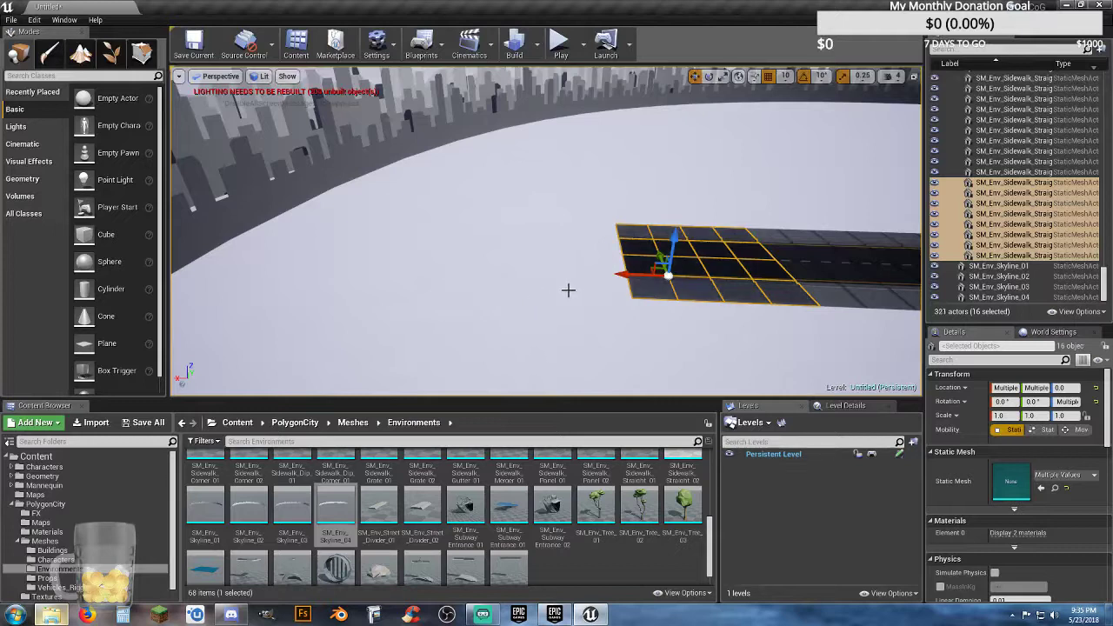
pyautogui.moveTo(623, 275); pyautogui.dragTo(470, 278)
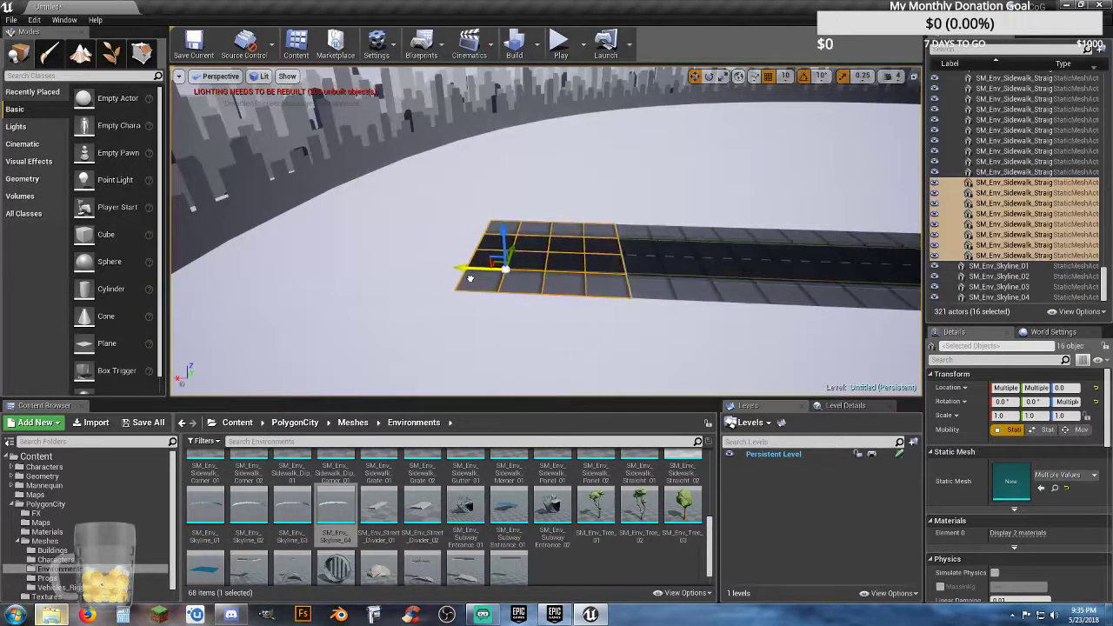
pyautogui.press('w')
pyautogui.moveTo(470, 279); pyautogui.dragTo(502, 287, button='right')
pyautogui.moveTo(336, 281); pyautogui.dragTo(337, 280)
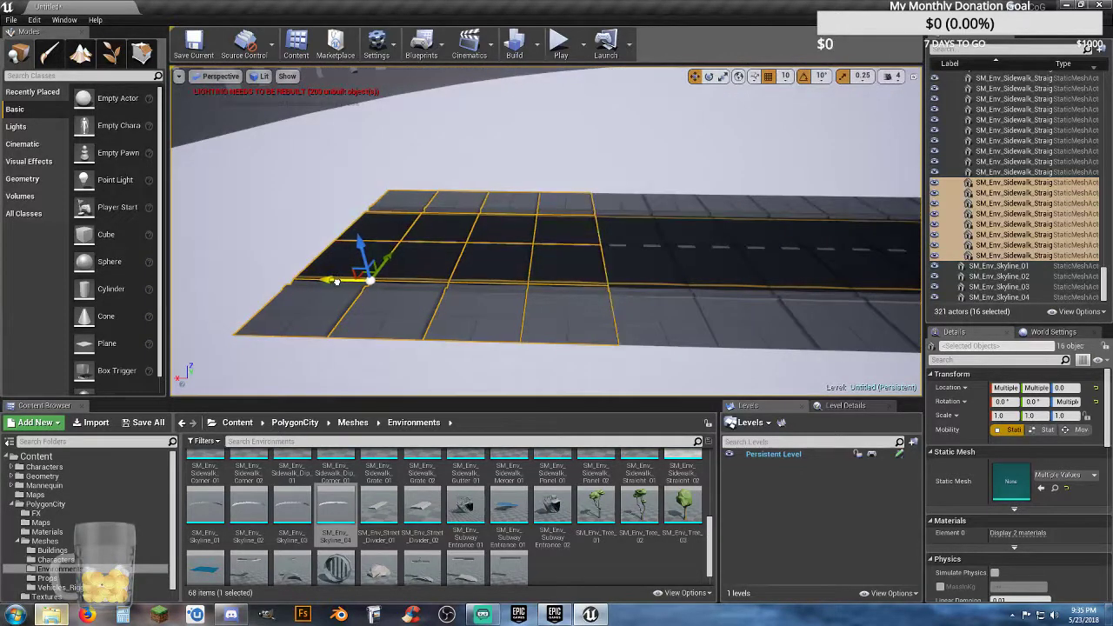
pyautogui.press('s')
pyautogui.moveTo(473, 316)
pyautogui.mouseDown(button='right')
pyautogui.moveTo(430, 283)
pyautogui.moveTo(398, 282)
pyautogui.moveTo(470, 321)
pyautogui.mouseUp(button='right')
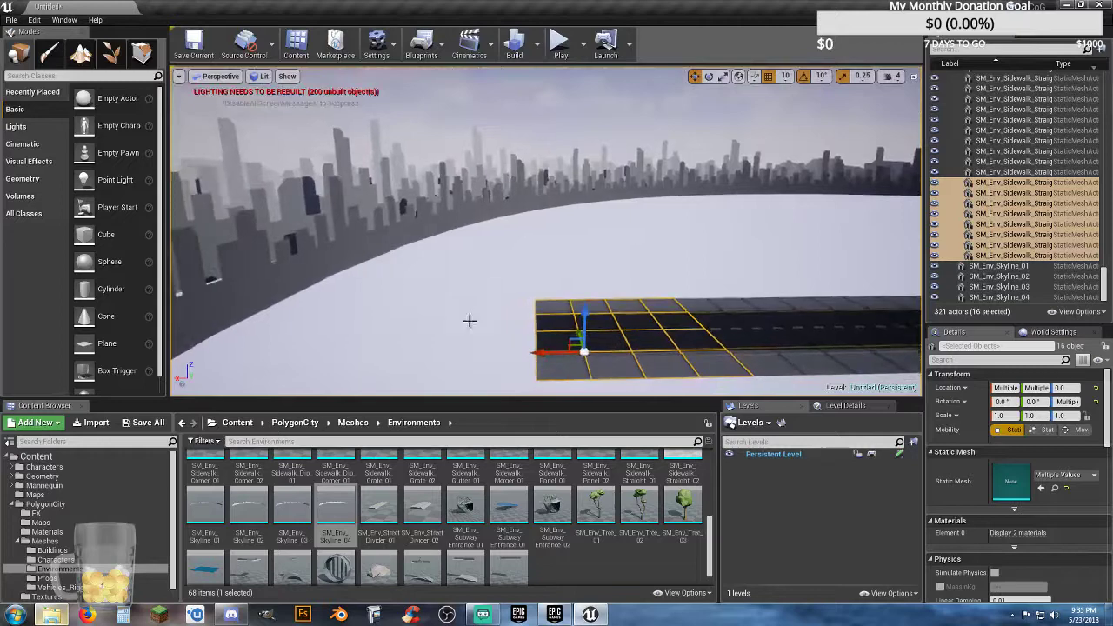
# Step: Duplicate the 16-tile section two more times, moving the copies outward so the road arm runs into the skyline wall
pyautogui.hotkey('ctrl', 'w')
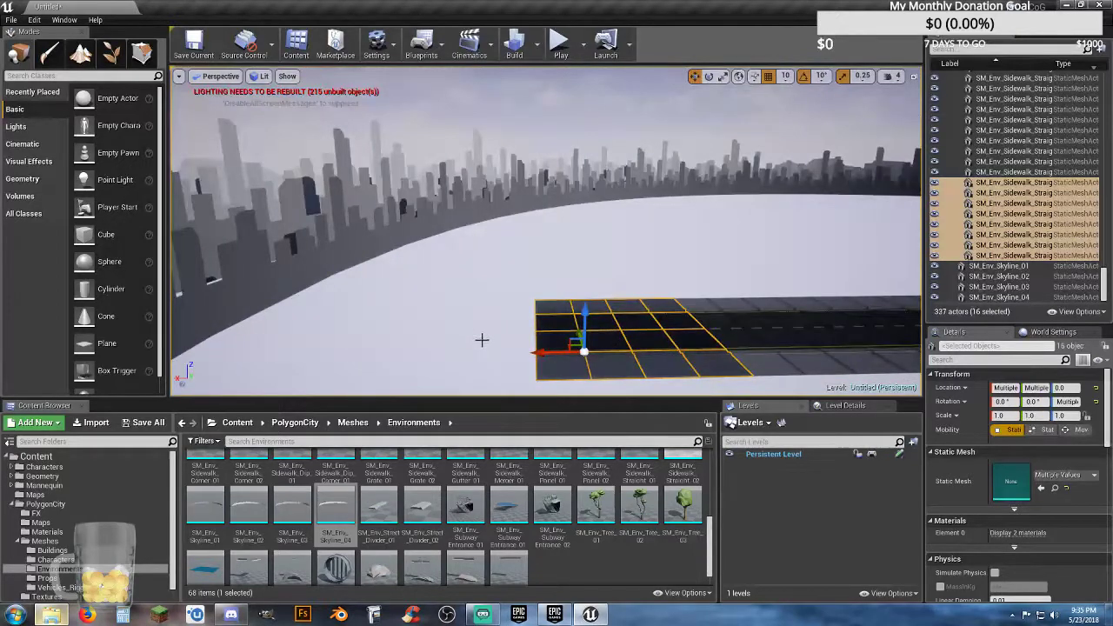
pyautogui.moveTo(529, 354); pyautogui.dragTo(339, 348)
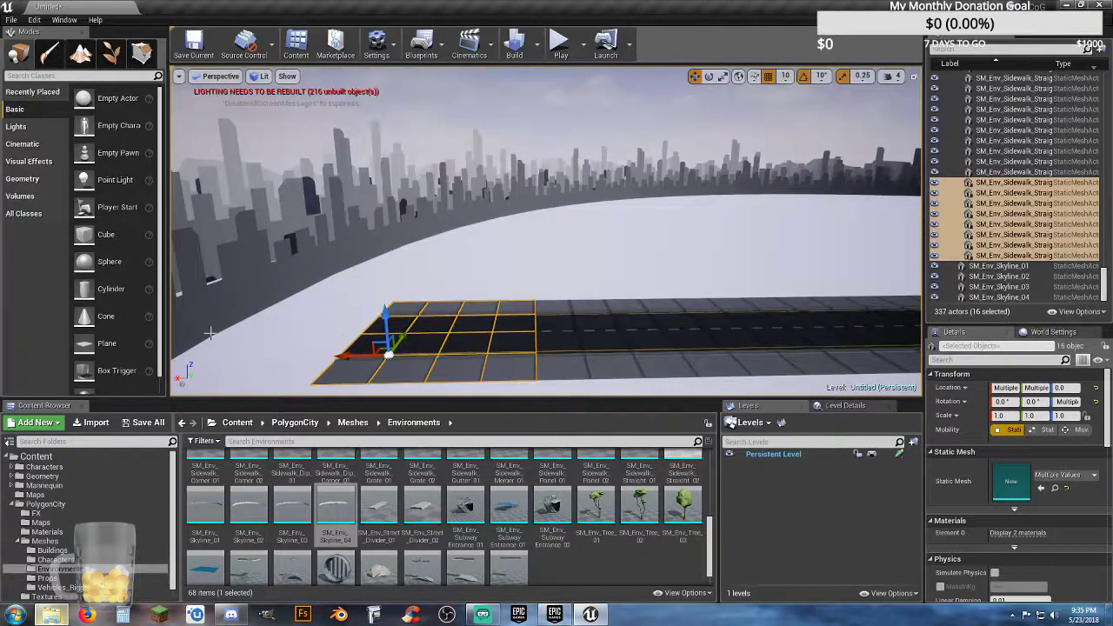
pyautogui.moveTo(436, 351); pyautogui.dragTo(418, 366, button='right')
pyautogui.press('a')
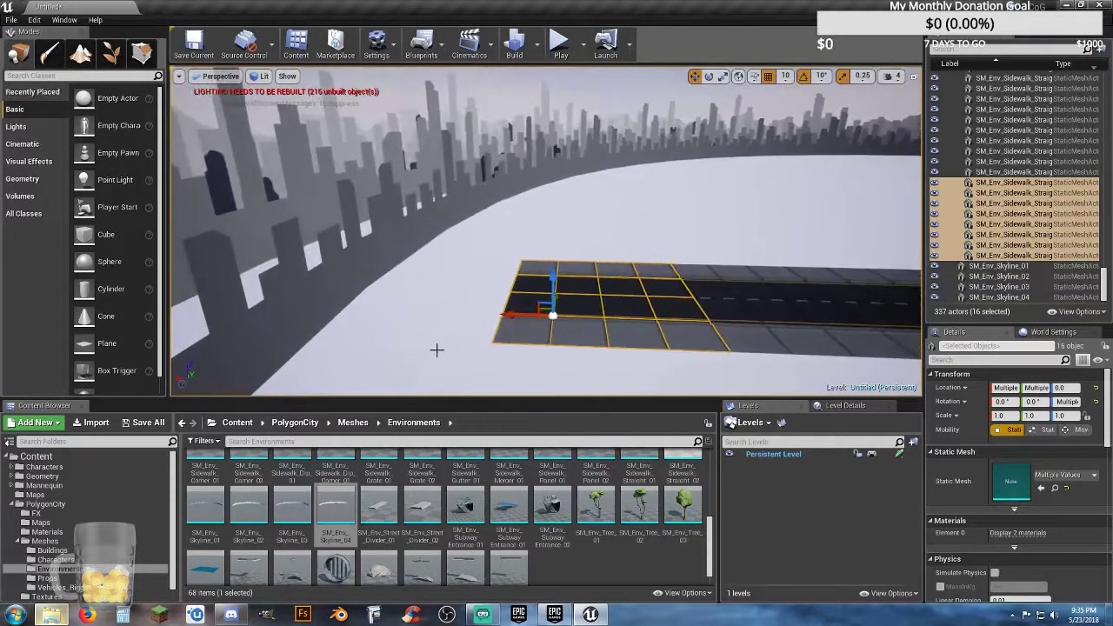
pyautogui.keyDown('alt'); pyautogui.moveTo(509, 315); pyautogui.dragTo(319, 311); pyautogui.keyUp('alt')
pyautogui.moveTo(319, 311)
pyautogui.mouseDown(button='right')
pyautogui.moveTo(300, 329)
pyautogui.moveTo(309, 312)
pyautogui.mouseUp(button='right')
pyautogui.press('w')
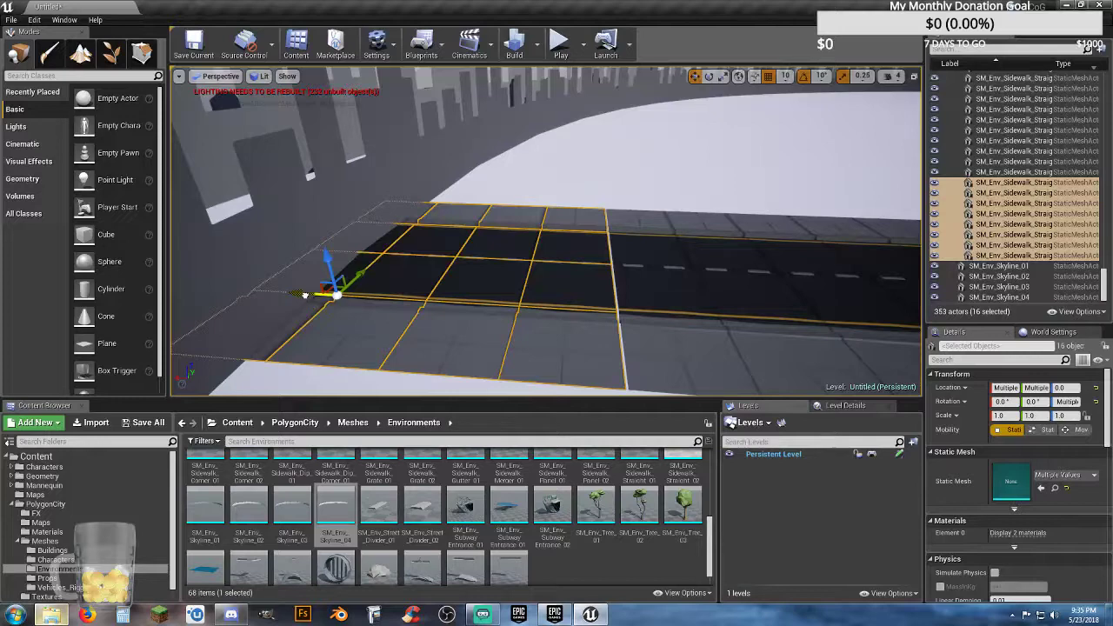
pyautogui.moveTo(422, 307)
pyautogui.mouseDown(button='right')
pyautogui.moveTo(561, 250)
pyautogui.moveTo(576, 222)
pyautogui.moveTo(548, 238)
pyautogui.moveTo(544, 265)
pyautogui.moveTo(484, 304)
pyautogui.moveTo(429, 308)
pyautogui.mouseUp(button='right')
# Step: Select the twelve bare road tiles of the intersection, SM_Env_Road_Bare_01 through SM_Env_Road_Bare_12
pyautogui.press('w')
pyautogui.press('w')
pyautogui.press('w')
pyautogui.press('w')
pyautogui.press('d')
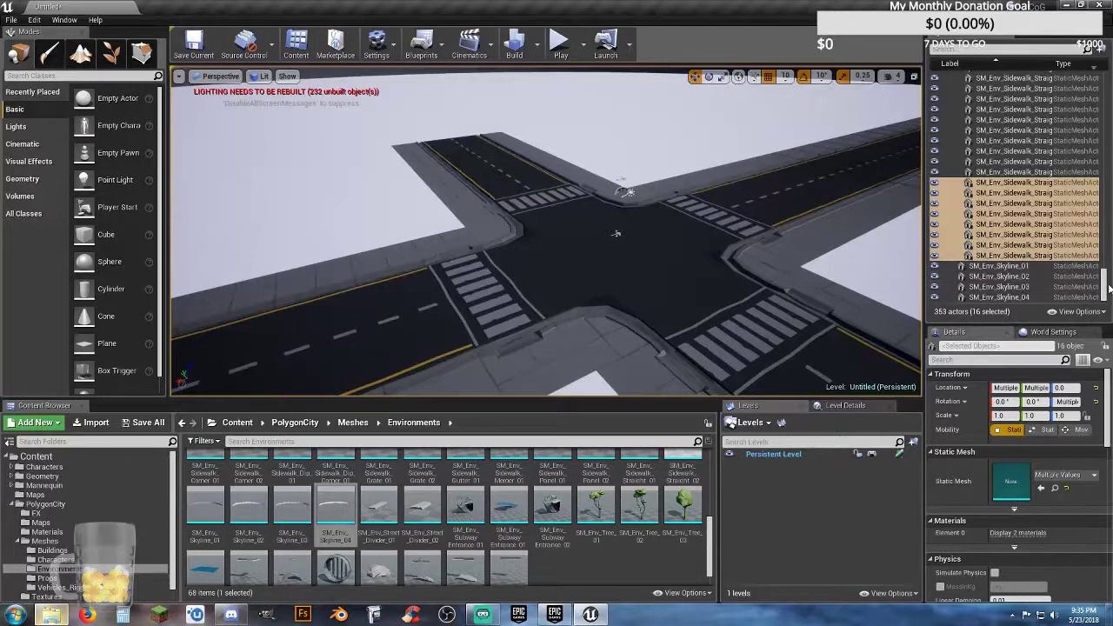
pyautogui.moveTo(1105, 290); pyautogui.dragTo(1094, 83)
pyautogui.click(1009, 107)
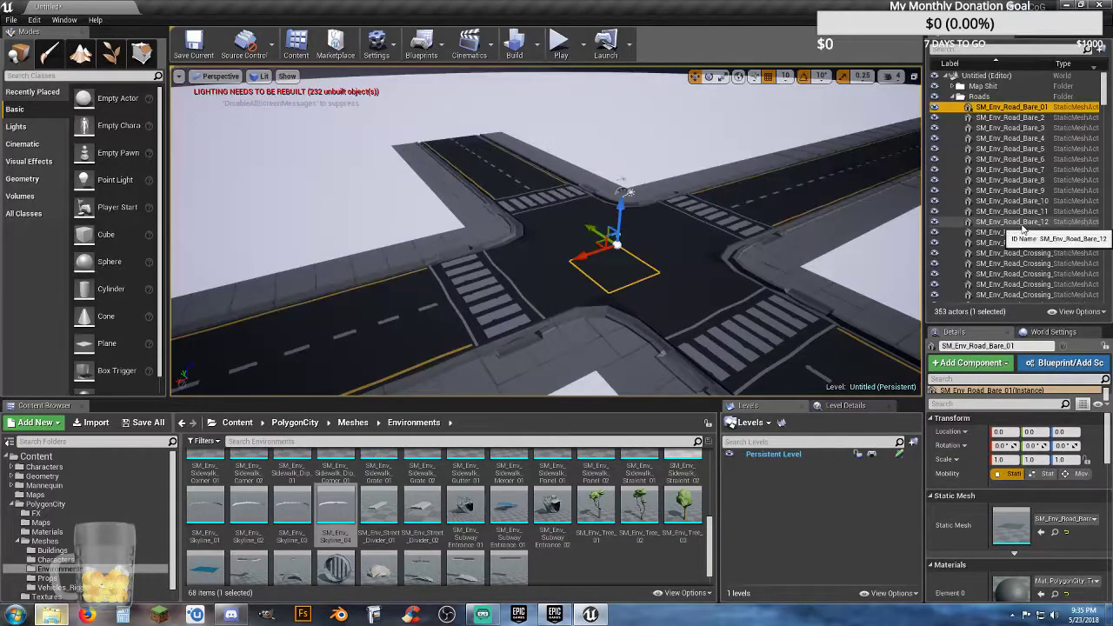
pyautogui.keyDown('shift'); pyautogui.click(1009, 221); pyautogui.keyUp('shift')
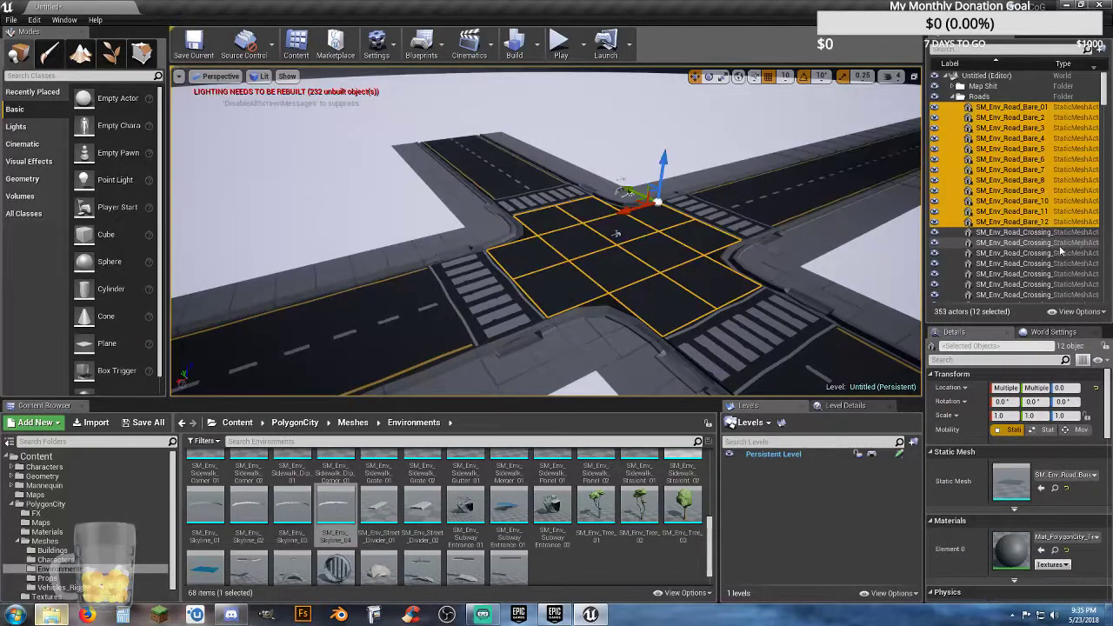
# Step: Collapse the Sidewalks and Roads folders in the outliner to reveal the loose skyline meshes
pyautogui.click(1023, 107)
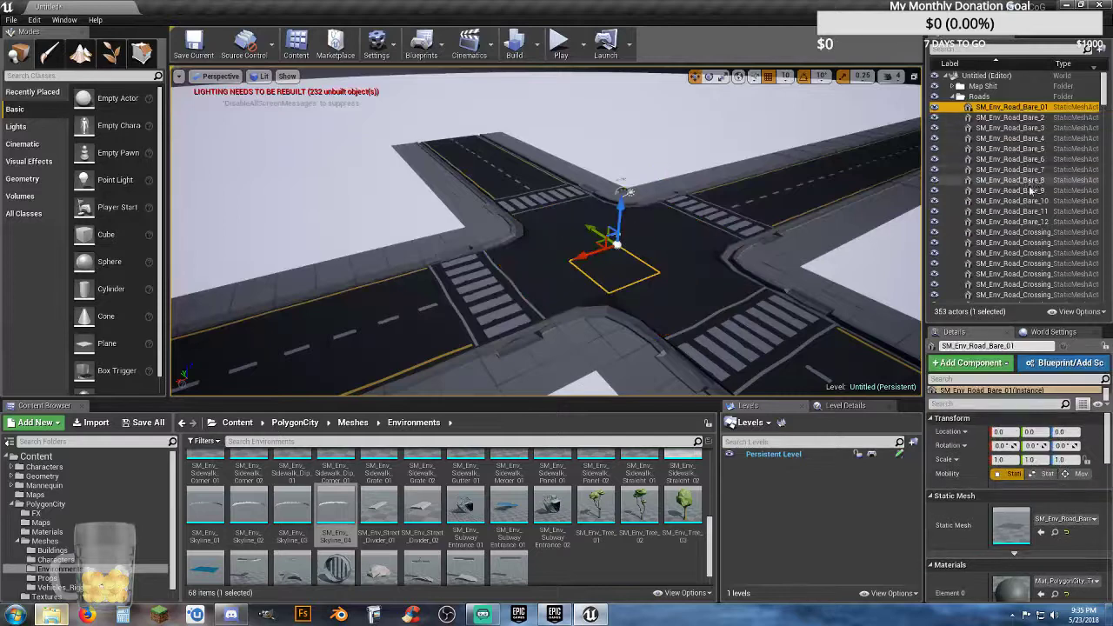
pyautogui.scroll(-8, 1026, 165)
pyautogui.scroll(-10, 1027, 202)
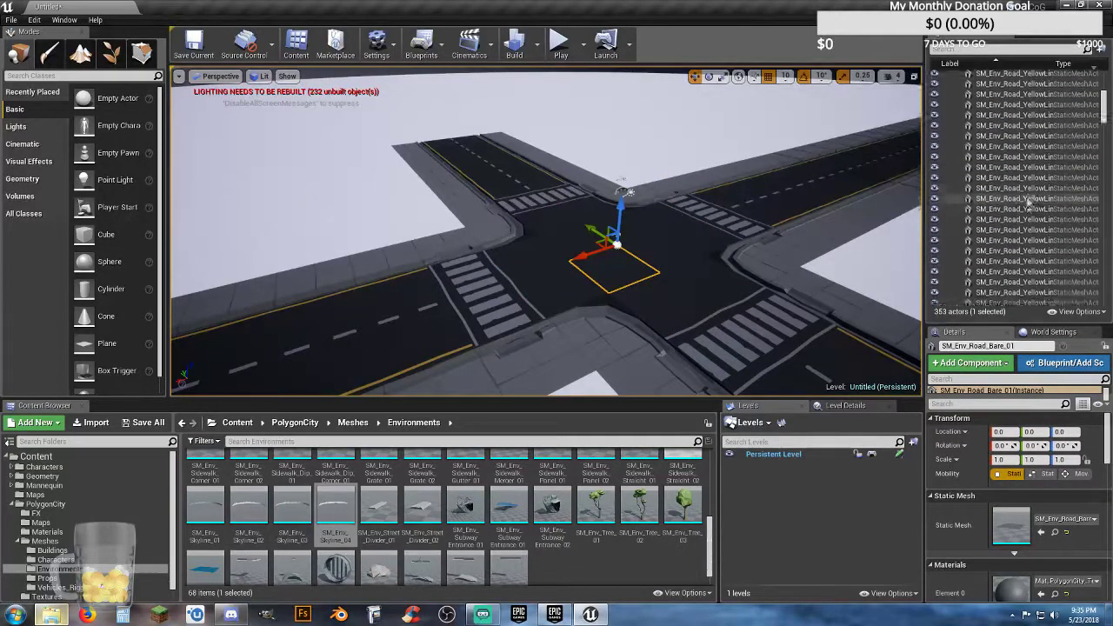
pyautogui.scroll(-8, 1027, 202)
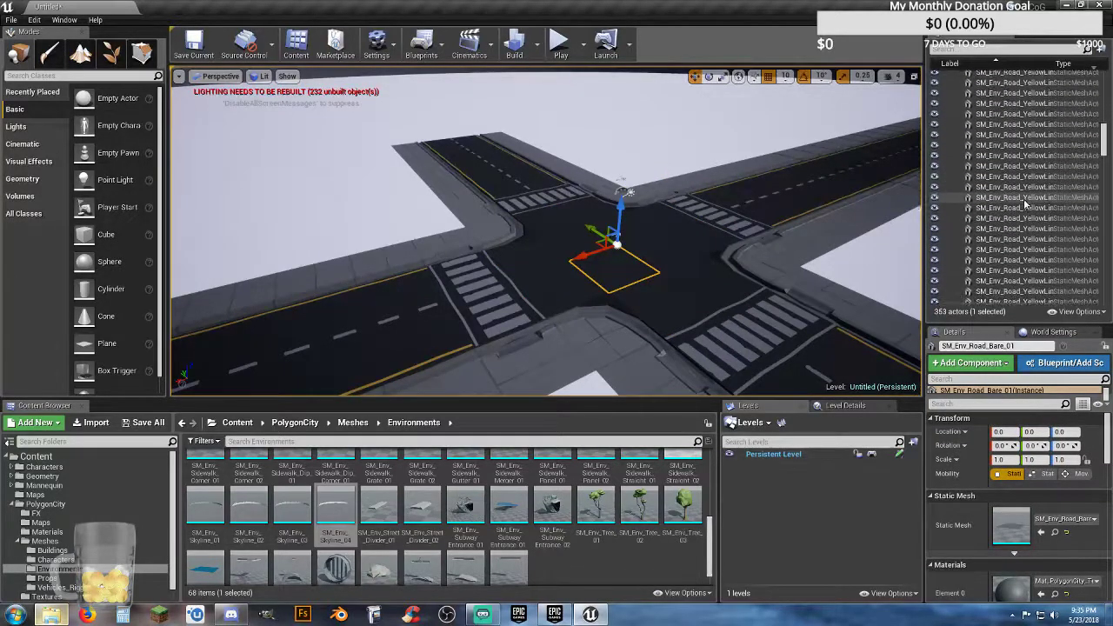
pyautogui.scroll(-8, 1014, 203)
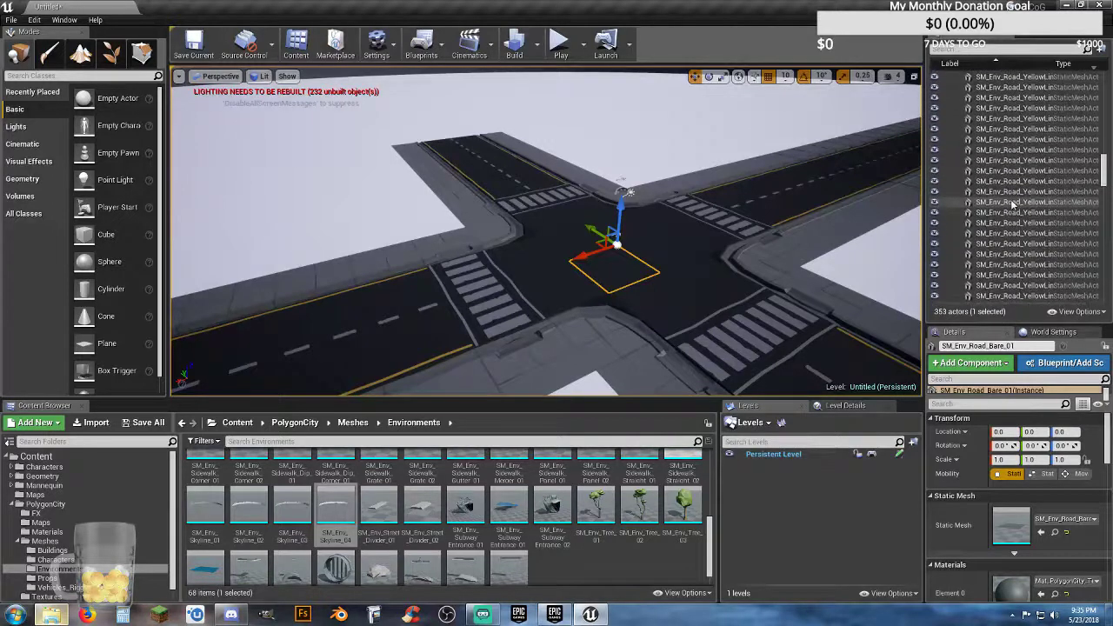
pyautogui.scroll(-6, 1010, 204)
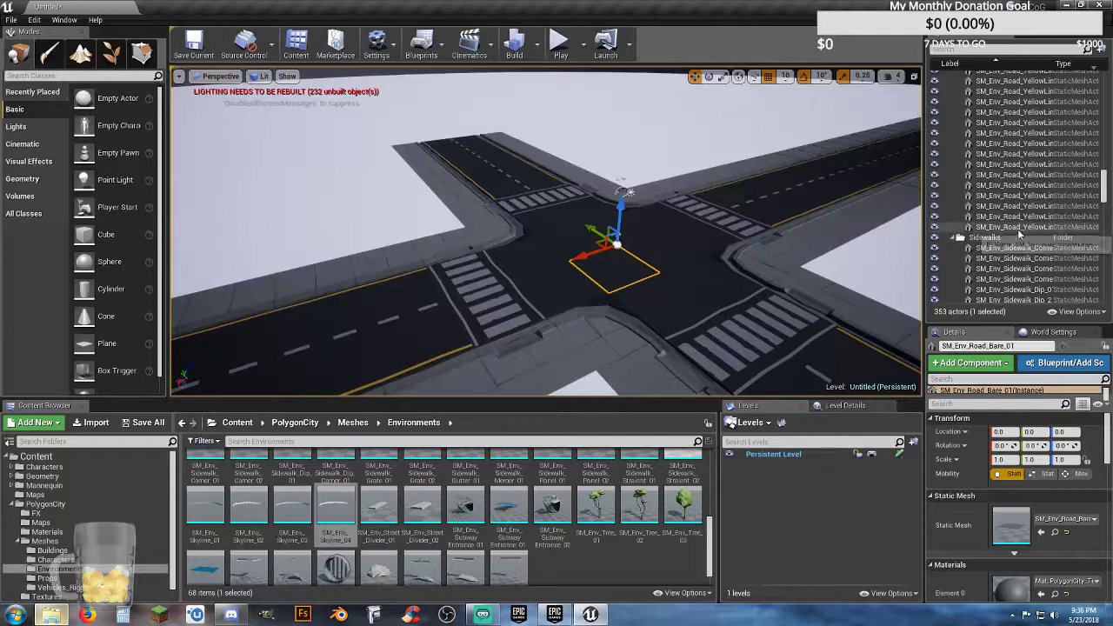
pyautogui.click(957, 237)
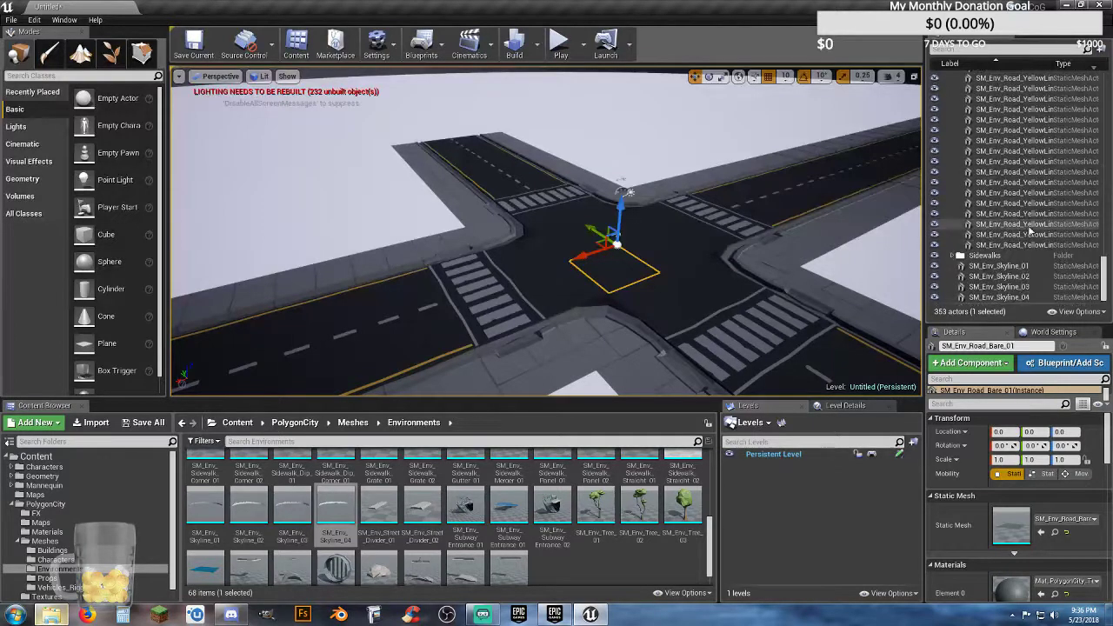
pyautogui.moveTo(1103, 270); pyautogui.dragTo(1109, 155)
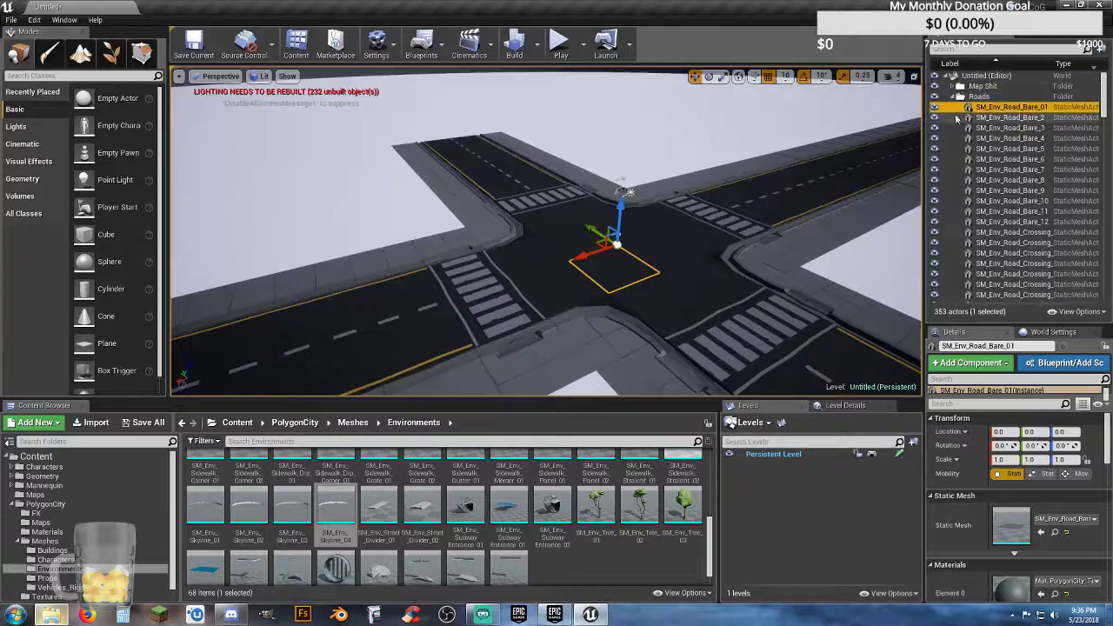
pyautogui.click(958, 97)
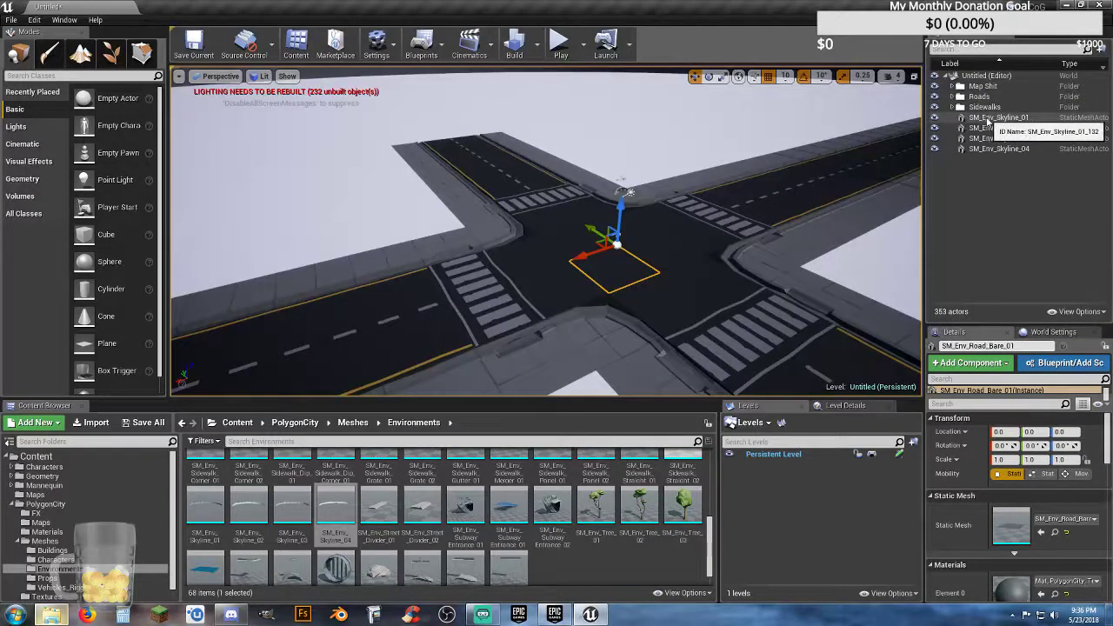
# Step: File the four skyline meshes, SM_Env_Skyline_01 through SM_Env_Skyline_04, into an existing outliner folder
pyautogui.click(991, 118)
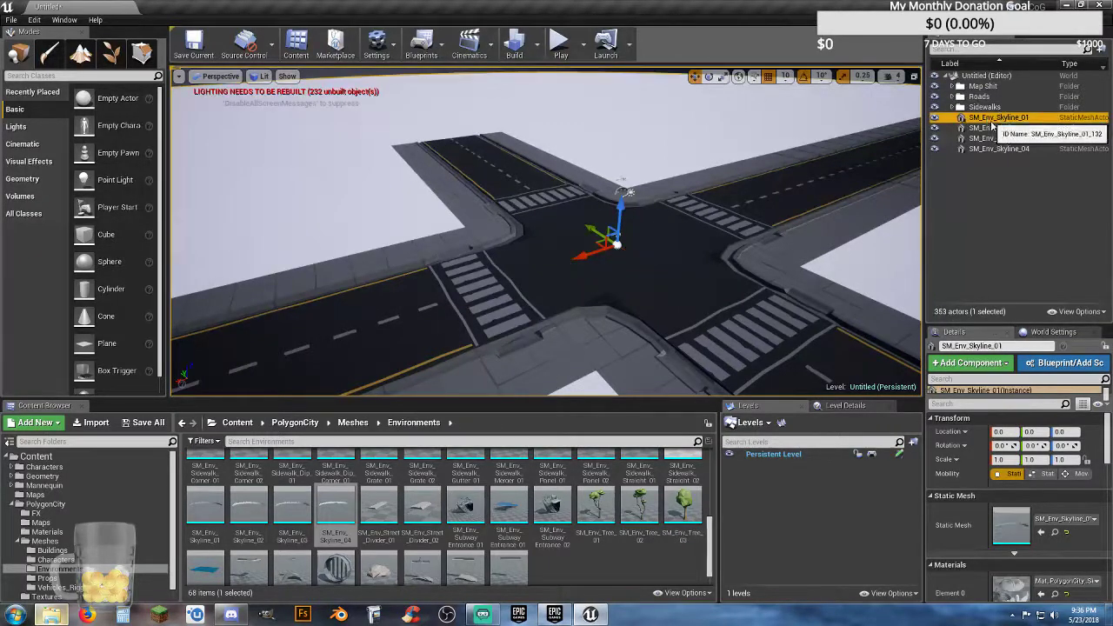
pyautogui.keyDown('shift'); pyautogui.click(1001, 148); pyautogui.keyUp('shift')
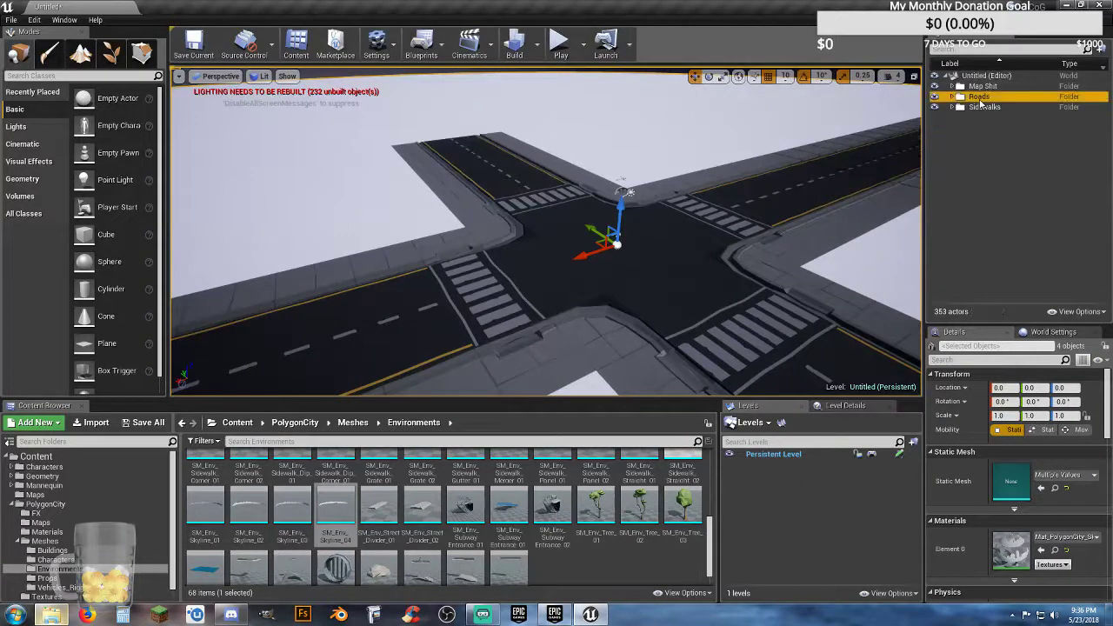
# Step: Examine the contents of the Sidewalks and Roads folders and leave both collapsed
pyautogui.click(981, 101)
pyautogui.doubleClick(983, 108)
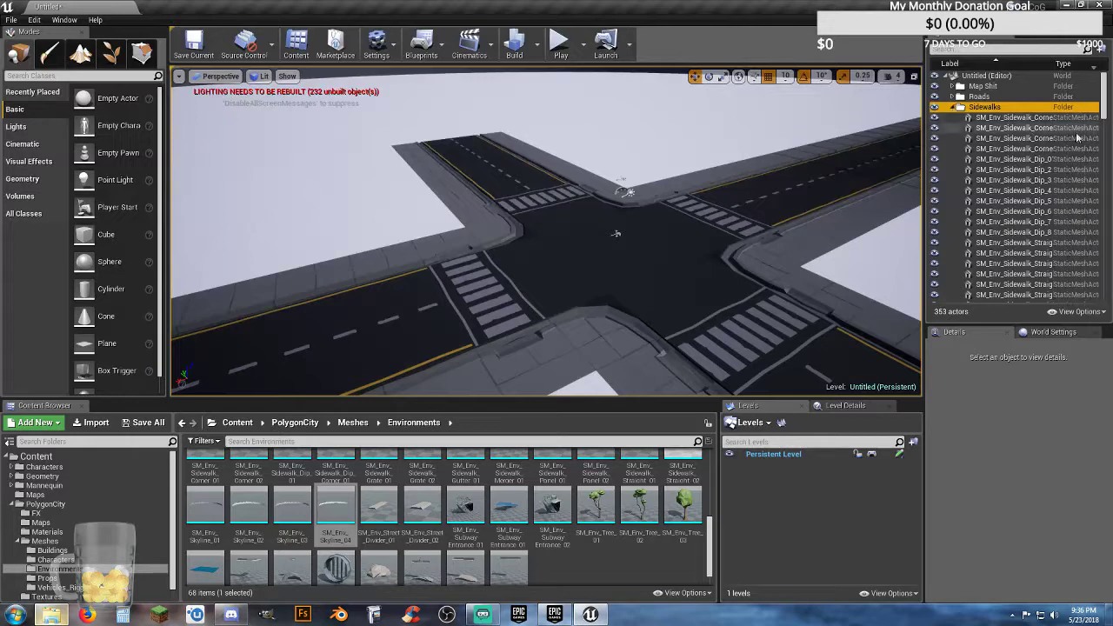
pyautogui.moveTo(1103, 110); pyautogui.dragTo(1098, 73)
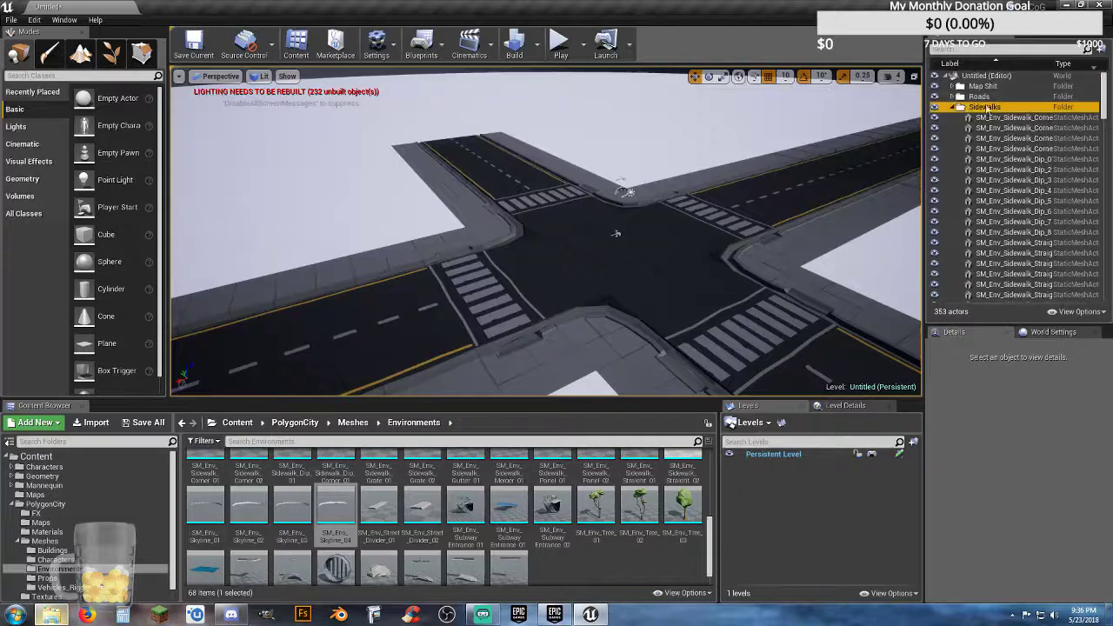
pyautogui.click(956, 107)
pyautogui.click(955, 97)
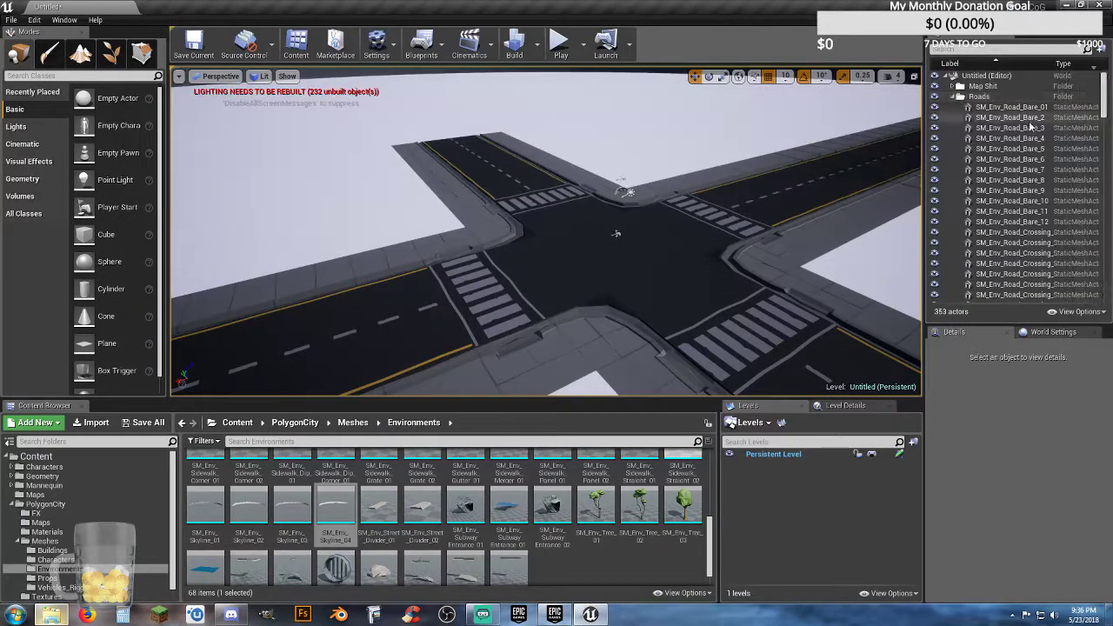
pyautogui.moveTo(1105, 103)
pyautogui.mouseDown()
pyautogui.moveTo(1107, 313)
pyautogui.moveTo(1104, 104)
pyautogui.mouseUp()
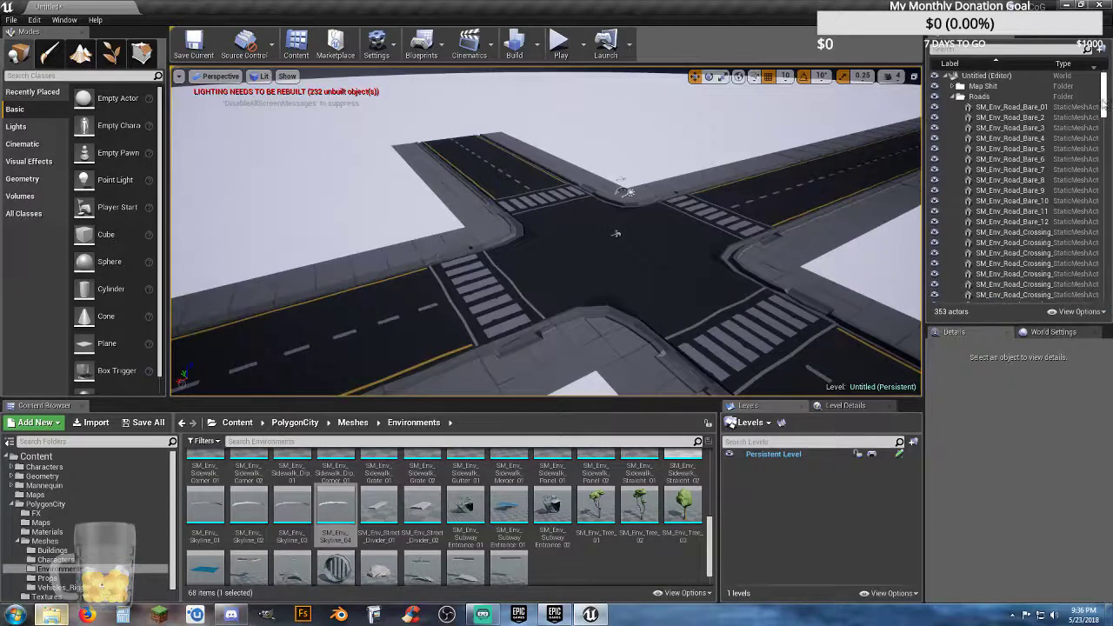
pyautogui.click(954, 97)
# Step: Select the outermost row of four tiles on a short road arm, two sidewalk pieces and two road pieces
pyautogui.moveTo(765, 139); pyautogui.dragTo(736, 154, button='right')
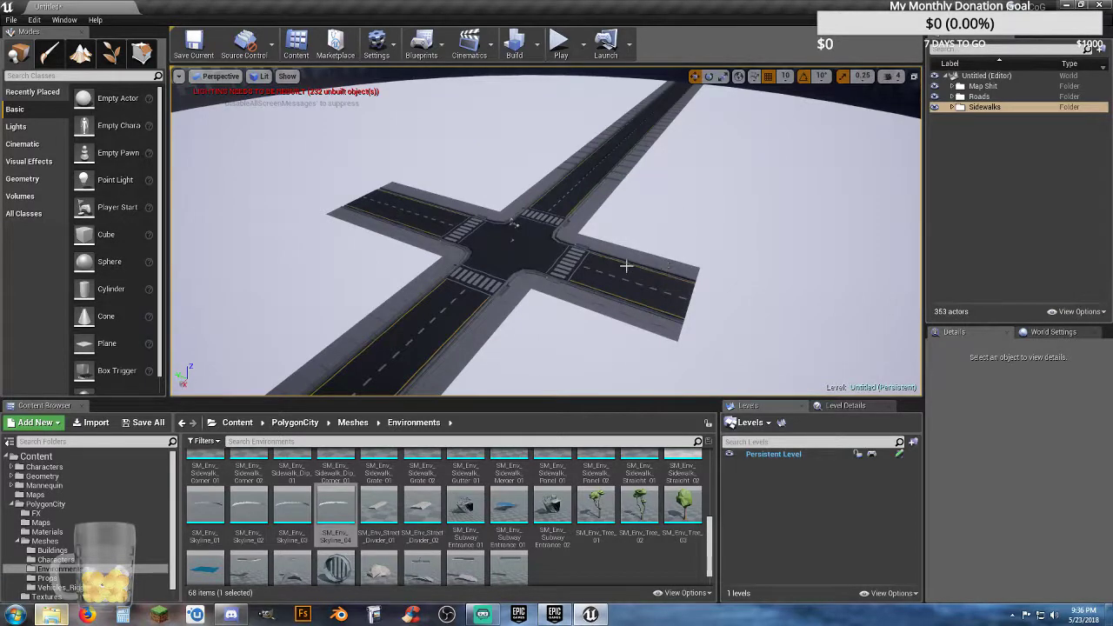
pyautogui.moveTo(626, 266); pyautogui.dragTo(757, 326, button='right')
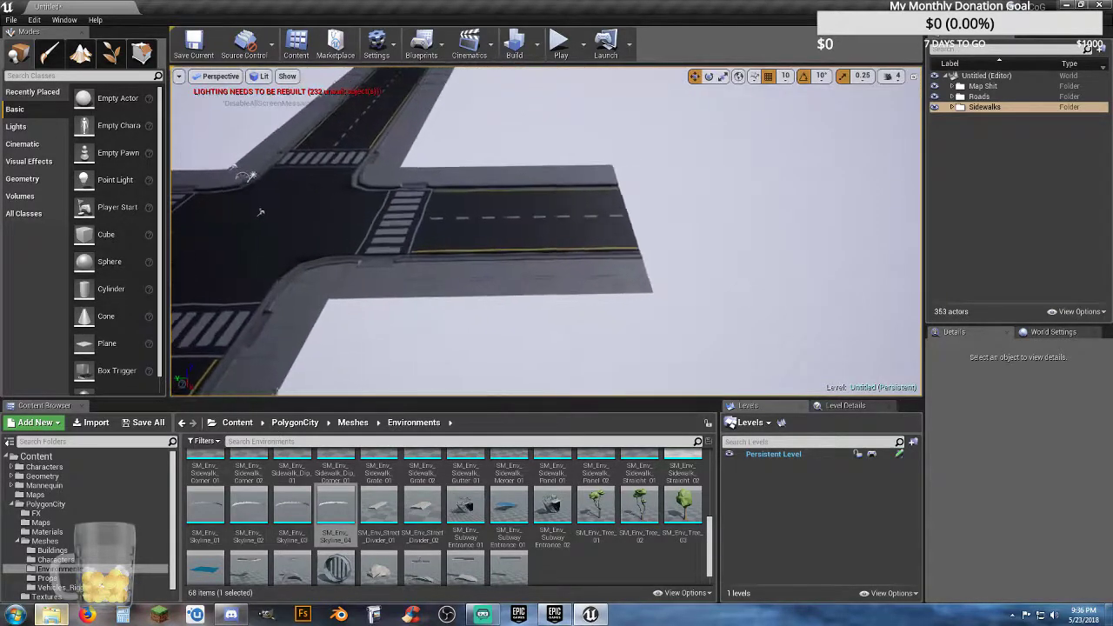
pyautogui.scroll(2, 260, 211)
pyautogui.click(662, 284)
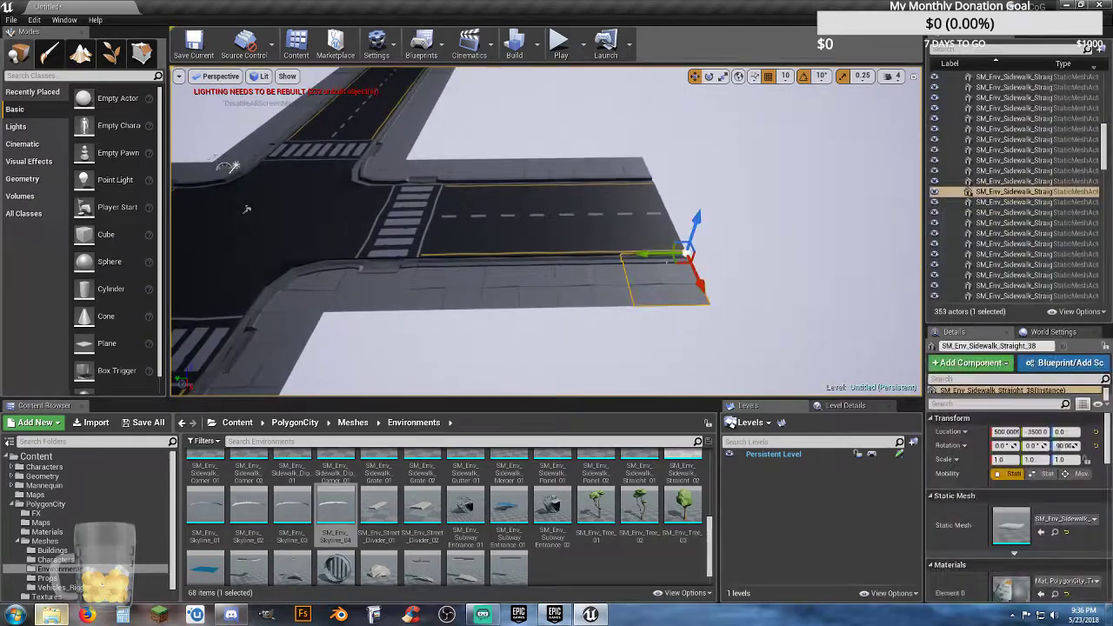
pyautogui.keyDown('ctrl'); pyautogui.click(649, 237); pyautogui.keyUp('ctrl')
pyautogui.keyDown('ctrl'); pyautogui.click(631, 201); pyautogui.keyUp('ctrl')
pyautogui.keyDown('ctrl'); pyautogui.click(614, 169); pyautogui.keyUp('ctrl')
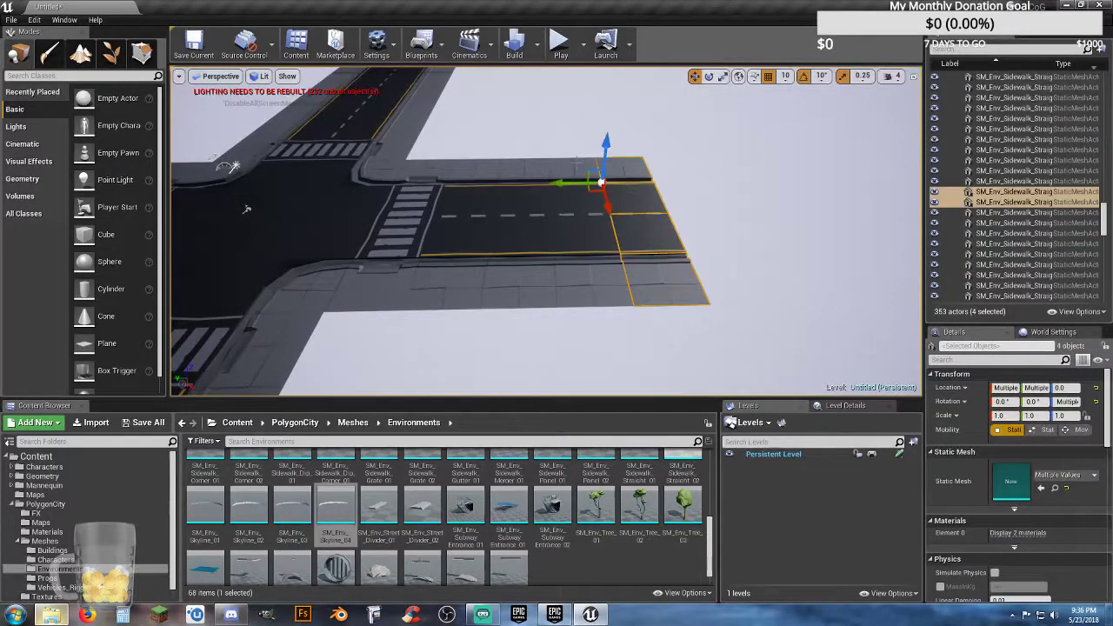
# Step: Add the arm's remaining twelve road and sidewalk tiles up to the crosswalk to the selection, making 16 tiles
pyautogui.keyDown('ctrl'); pyautogui.click(568, 168); pyautogui.keyUp('ctrl')
pyautogui.keyDown('ctrl'); pyautogui.click(514, 164); pyautogui.keyUp('ctrl')
pyautogui.keyDown('ctrl'); pyautogui.click(454, 193); pyautogui.keyUp('ctrl')
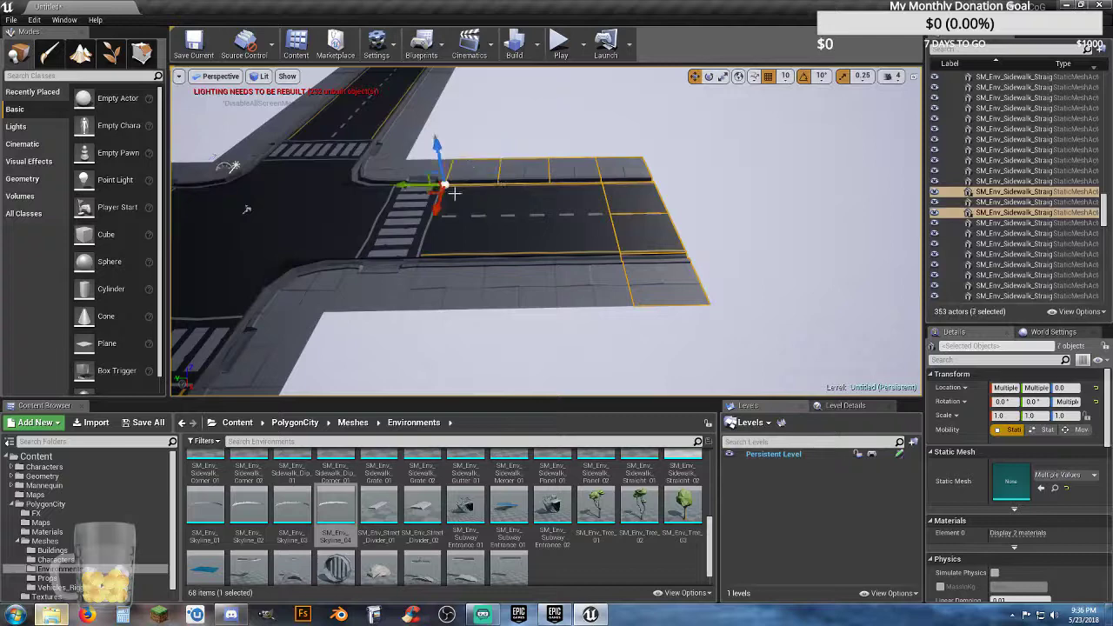
pyautogui.keyDown('ctrl'); pyautogui.click(462, 210); pyautogui.keyUp('ctrl')
pyautogui.keyDown('ctrl'); pyautogui.click(440, 244); pyautogui.keyUp('ctrl')
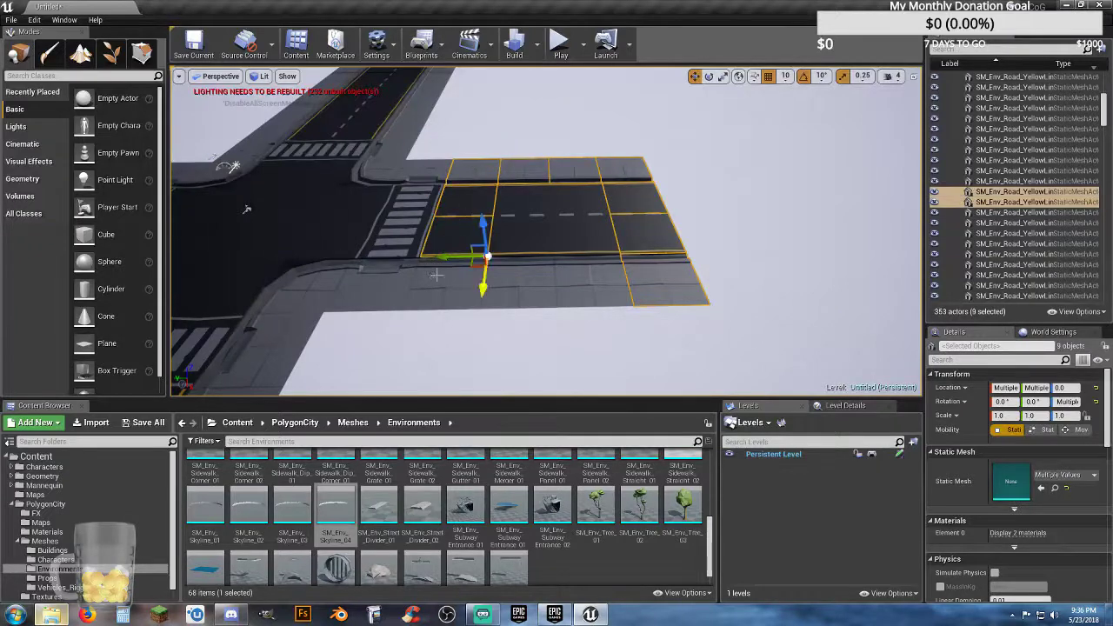
pyautogui.keyDown('ctrl'); pyautogui.click(436, 276); pyautogui.keyUp('ctrl')
pyautogui.keyDown('ctrl'); pyautogui.click(543, 300); pyautogui.keyUp('ctrl')
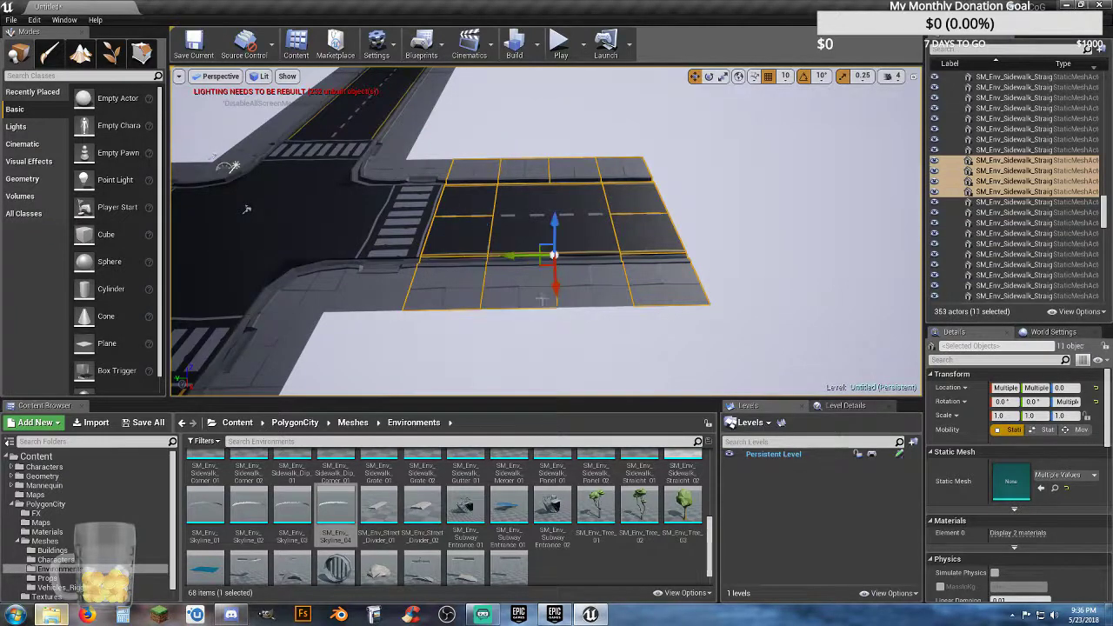
pyautogui.keyDown('ctrl'); pyautogui.click(589, 199); pyautogui.keyUp('ctrl')
pyautogui.keyDown('ctrl'); pyautogui.click(588, 285); pyautogui.keyUp('ctrl')
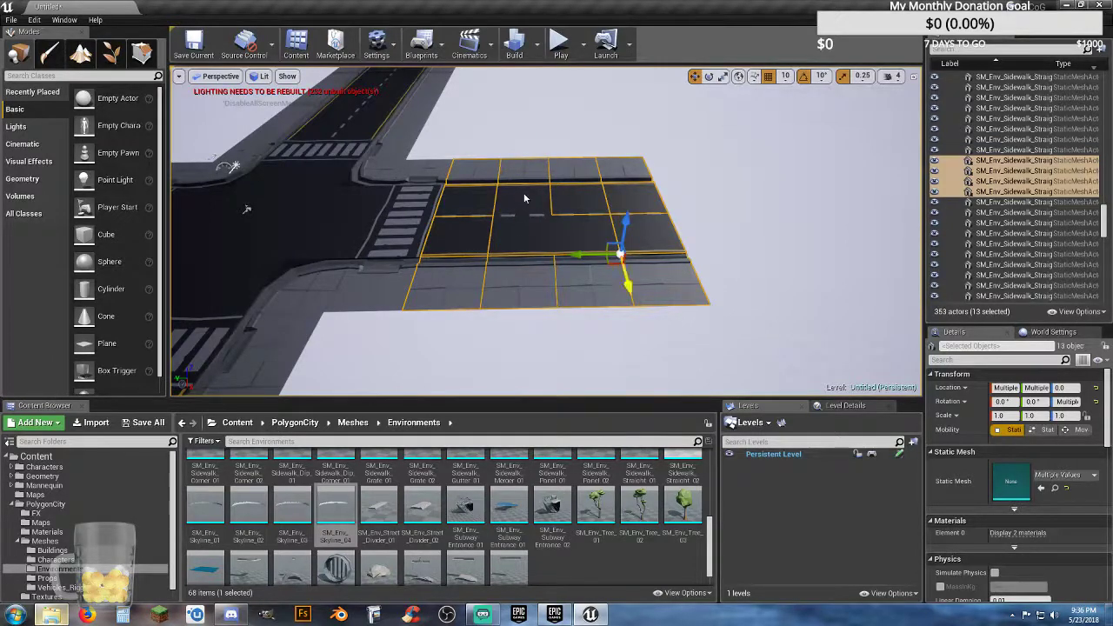
pyautogui.keyDown('ctrl'); pyautogui.click(524, 199); pyautogui.keyUp('ctrl')
pyautogui.keyDown('ctrl'); pyautogui.click(507, 225); pyautogui.keyUp('ctrl')
pyautogui.keyDown('ctrl'); pyautogui.click(592, 238); pyautogui.keyUp('ctrl')
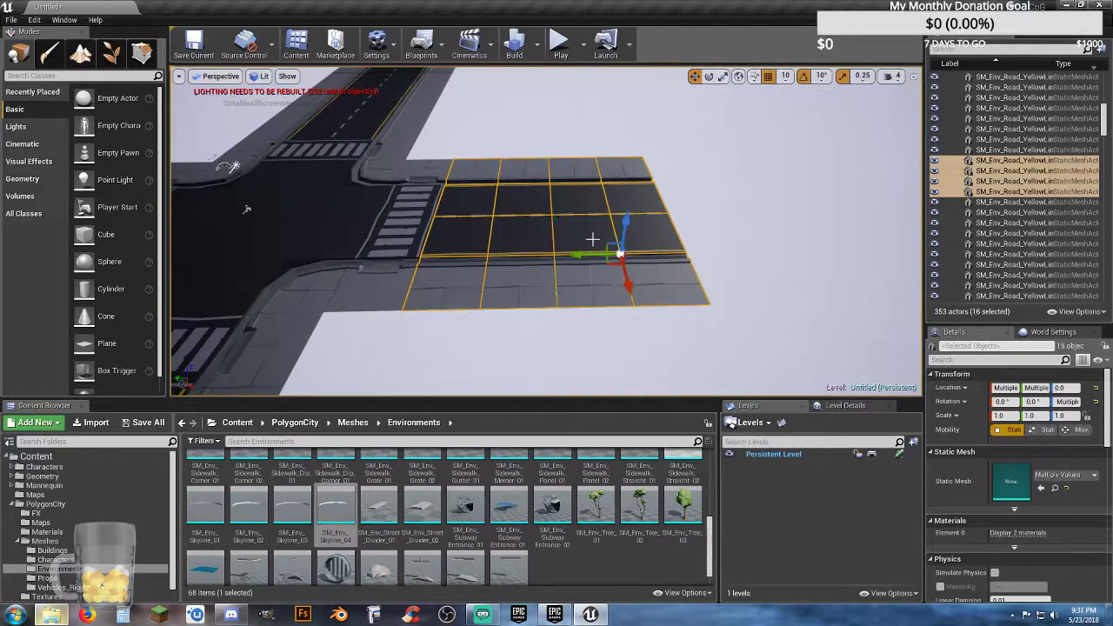
# Step: Duplicate the 16-tile section and move the copy outward so it lines up with the end of the short arm
pyautogui.hotkey('ctrl', 'w')
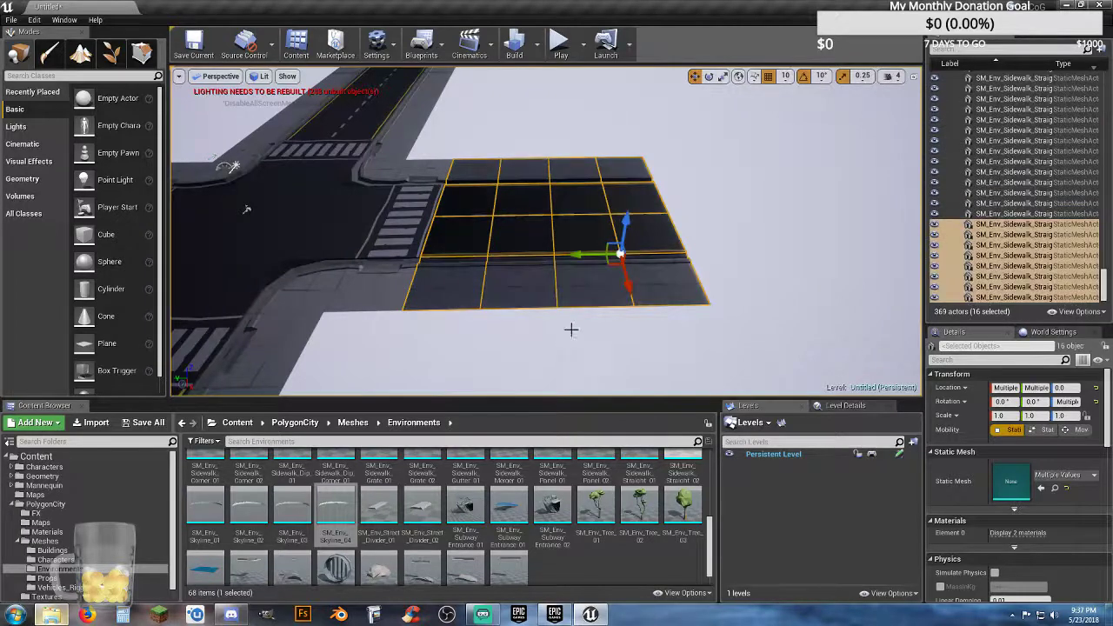
pyautogui.moveTo(588, 255); pyautogui.dragTo(771, 229)
pyautogui.press('f')
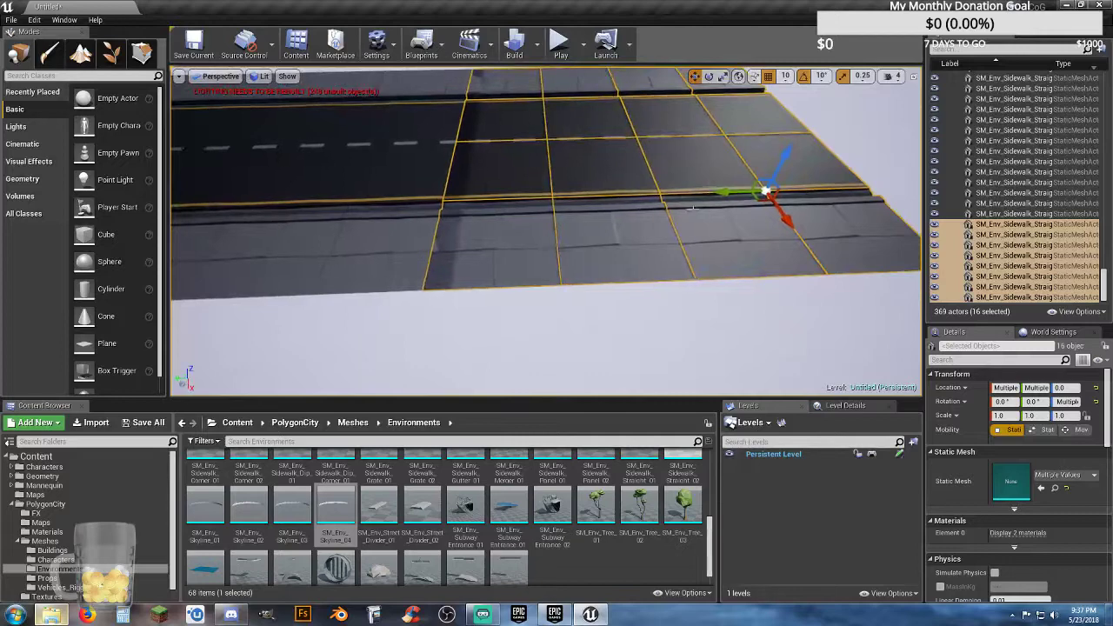
pyautogui.moveTo(720, 192); pyautogui.dragTo(743, 190)
# Step: Duplicate the 16 tiles a second time, place the copy at the arm's new end and close the gap
pyautogui.press('s')
pyautogui.press('d')
pyautogui.moveTo(714, 231); pyautogui.dragTo(737, 230, button='right')
pyautogui.hotkey('ctrl', 'w')
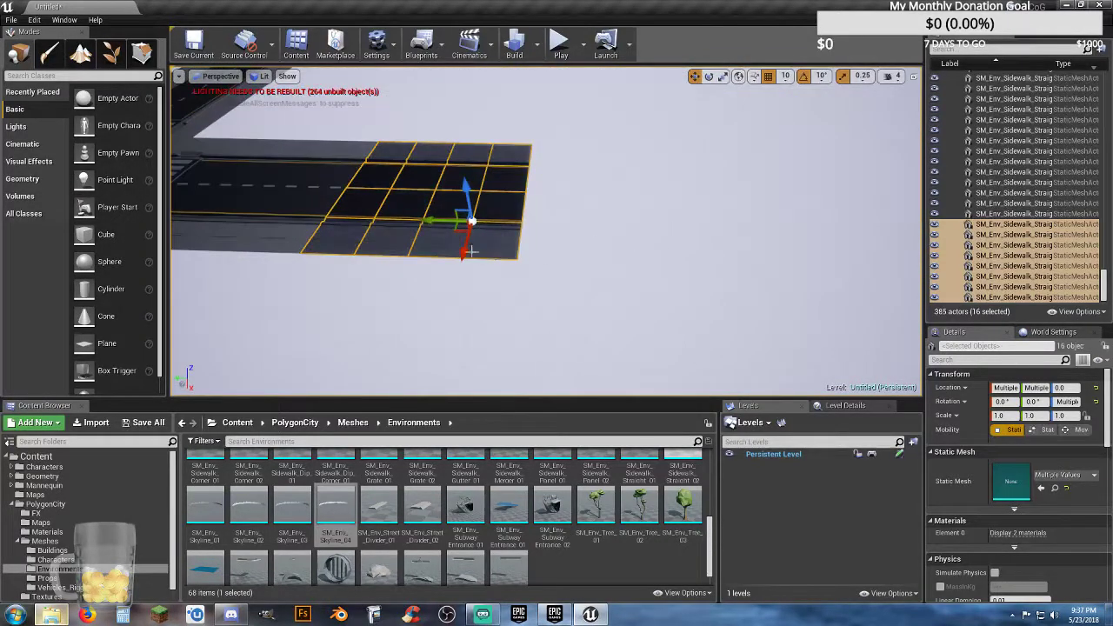
pyautogui.moveTo(434, 224); pyautogui.dragTo(646, 225)
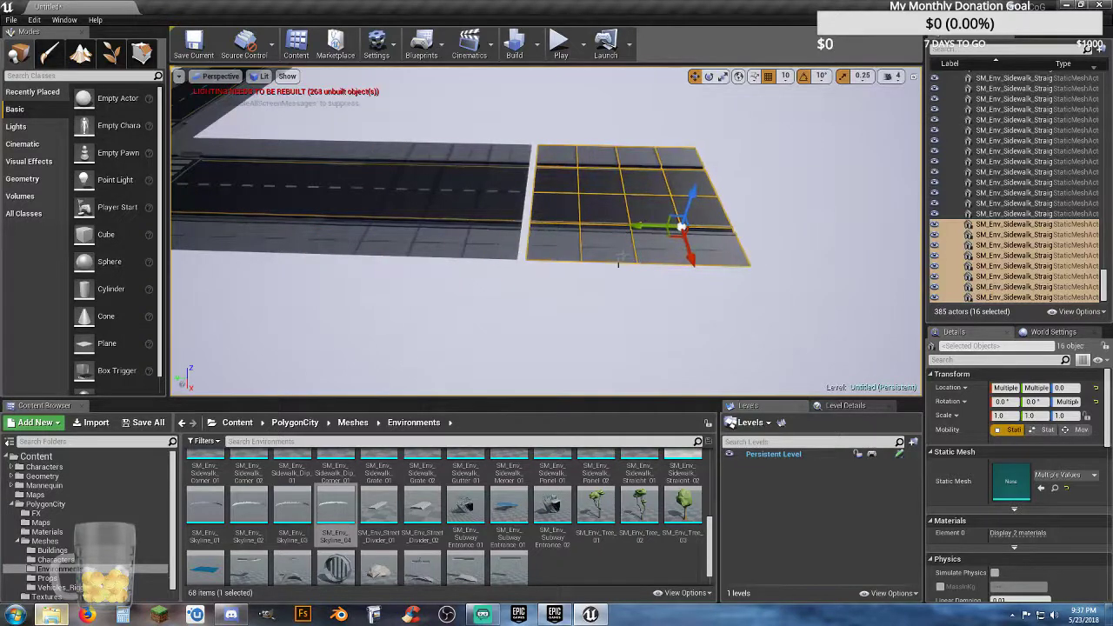
pyautogui.scroll(2, 646, 224)
pyautogui.press('w')
pyautogui.moveTo(670, 202); pyautogui.dragTo(705, 205, button='right')
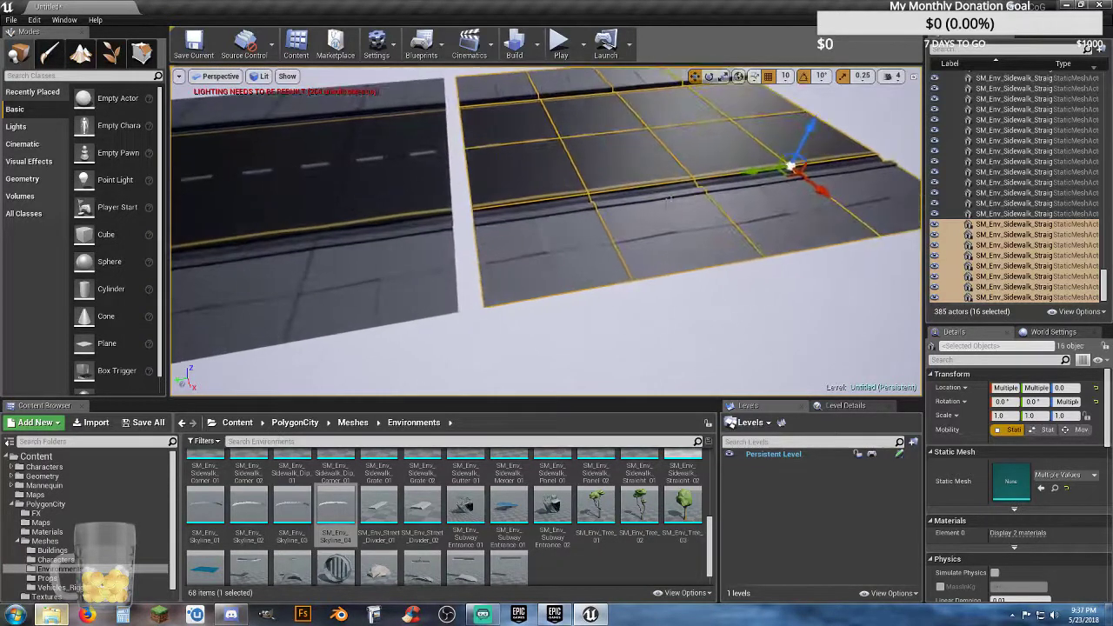
pyautogui.moveTo(746, 174); pyautogui.dragTo(729, 181)
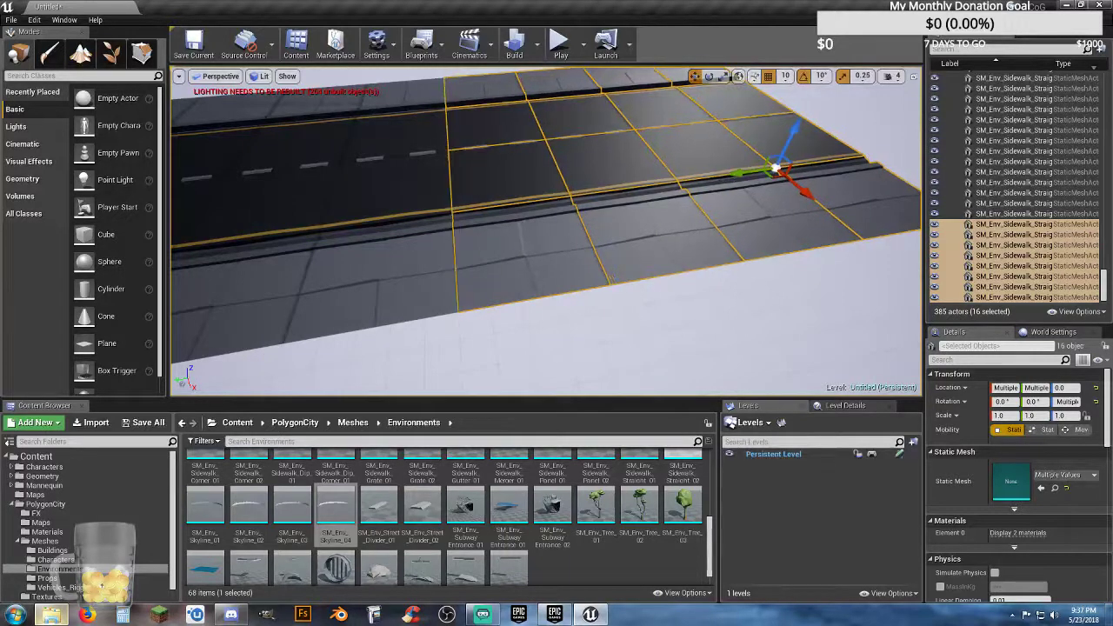
# Step: Extend the arm with a third duplicate of the 16 tiles, placed flush against the previous section
pyautogui.press('s')
pyautogui.moveTo(690, 279)
pyautogui.mouseDown(button='right')
pyautogui.moveTo(653, 261)
pyautogui.moveTo(696, 287)
pyautogui.mouseUp(button='right')
pyautogui.press('d')
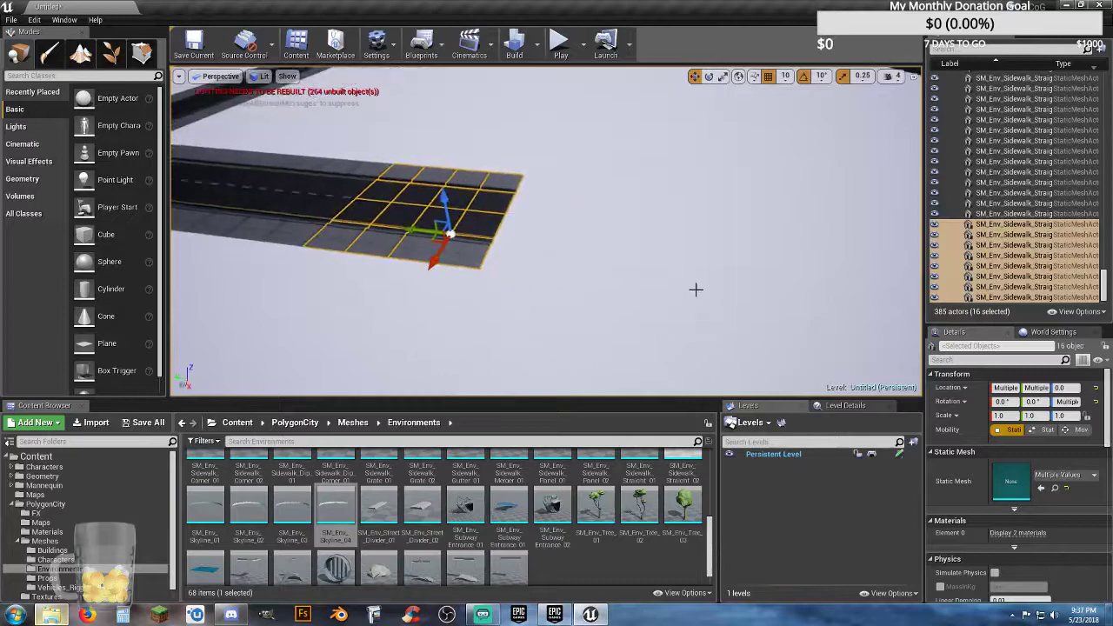
pyautogui.hotkey('ctrl', 'w')
pyautogui.moveTo(409, 233); pyautogui.dragTo(677, 219)
pyautogui.scroll(5, 713, 220)
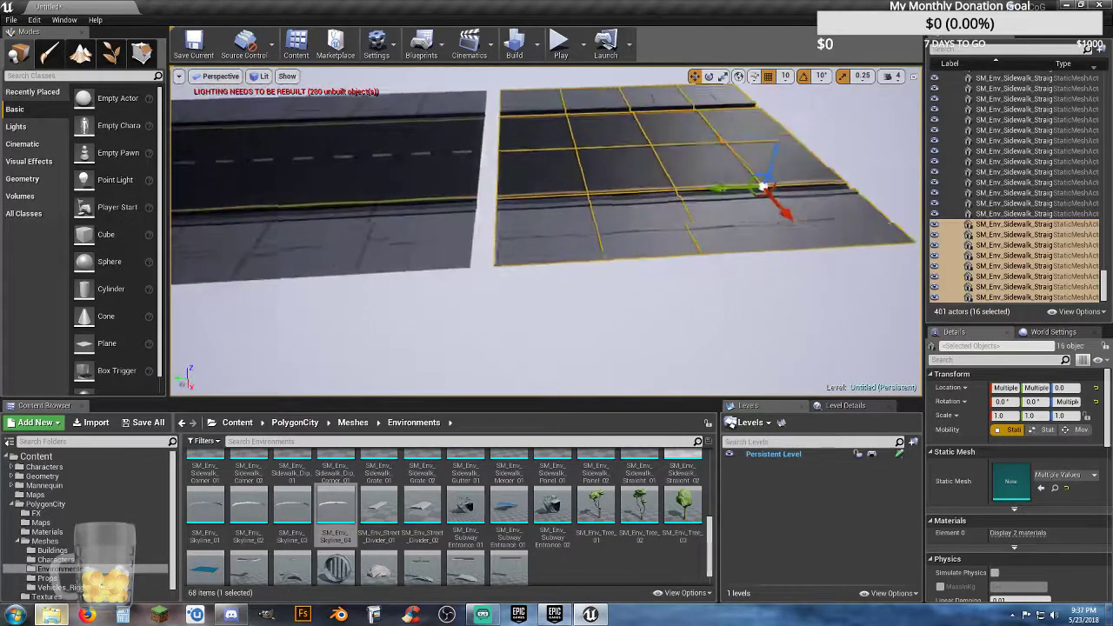
pyautogui.moveTo(890, 170); pyautogui.dragTo(852, 180)
# Step: Duplicate the 16-tile section a fourth time, move the copy past the arm's end and close the gap to the previous section
pyautogui.scroll(-10, 850, 181)
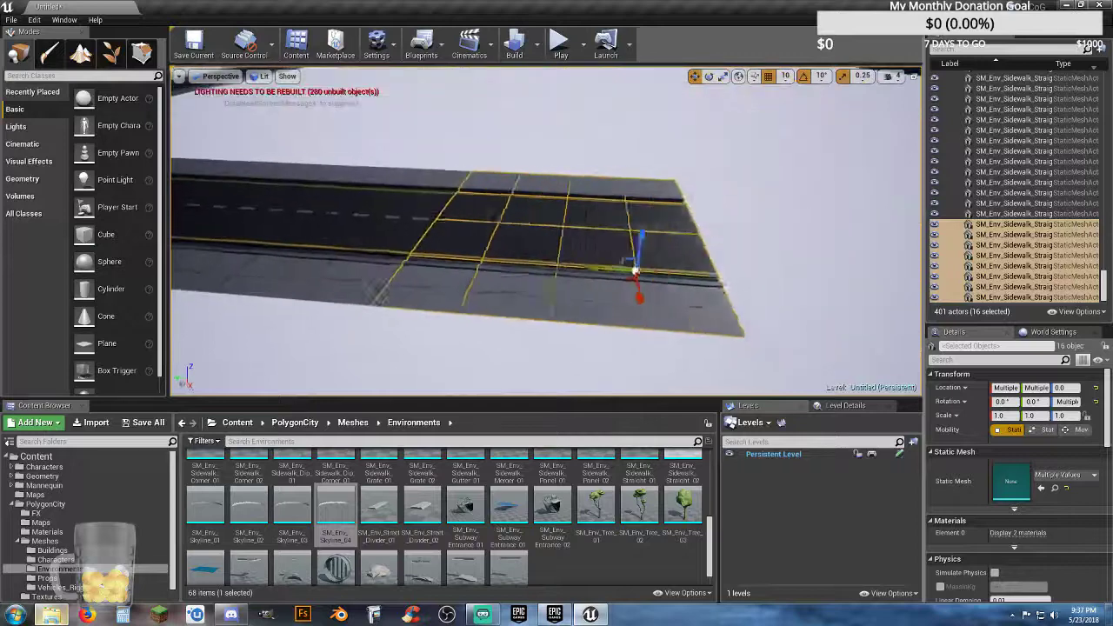
pyautogui.hotkey('ctrl', 'w')
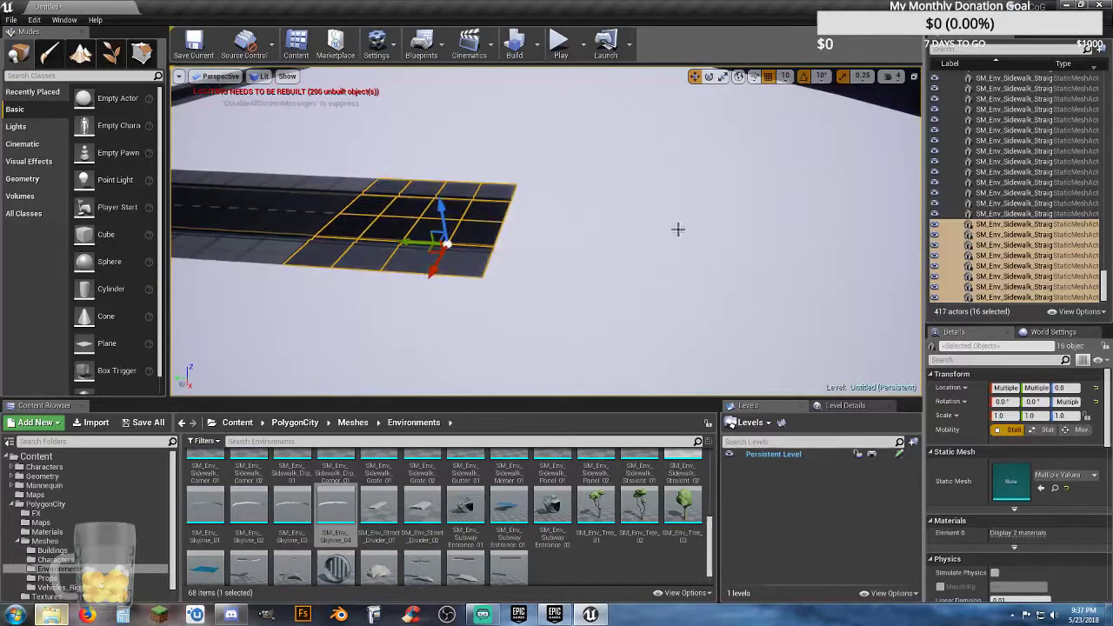
pyautogui.moveTo(406, 245); pyautogui.dragTo(597, 256)
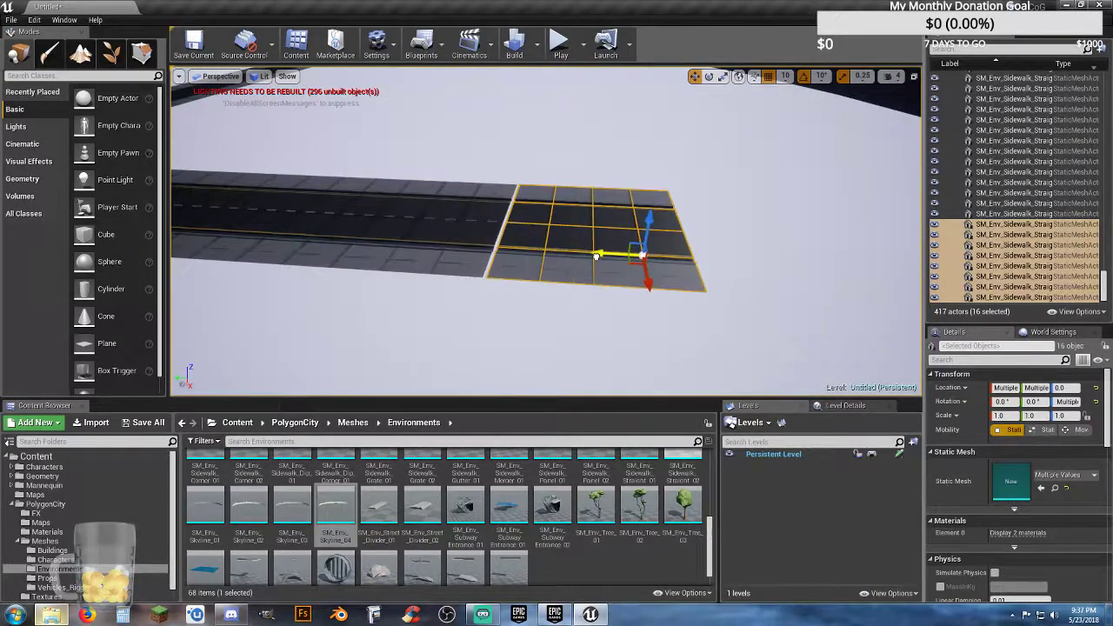
pyautogui.scroll(10, 581, 273)
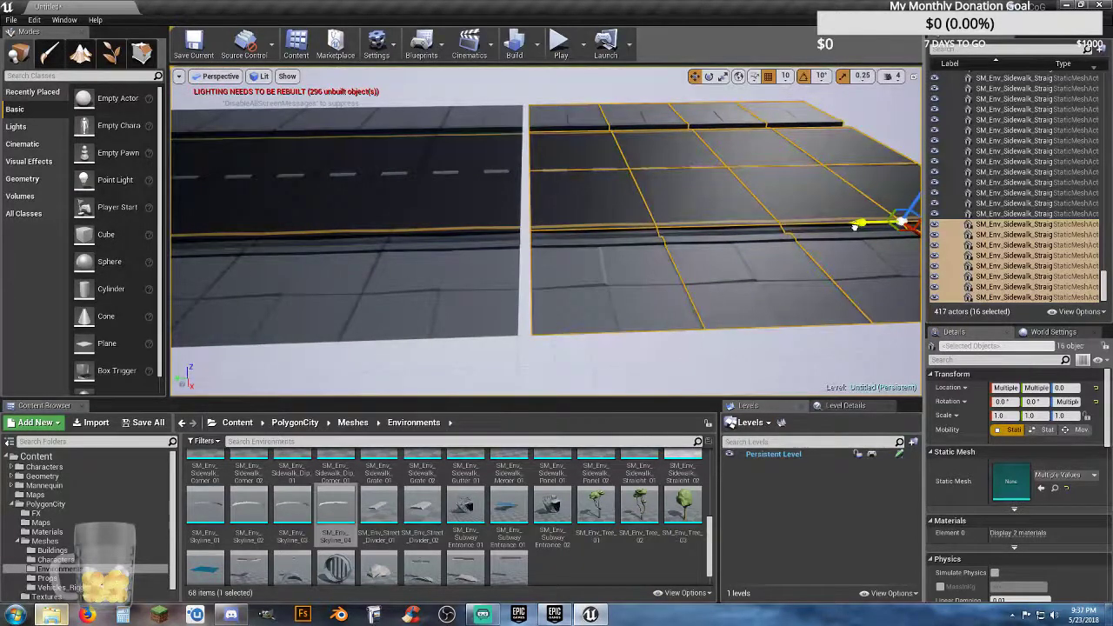
pyautogui.moveTo(857, 226); pyautogui.dragTo(845, 230)
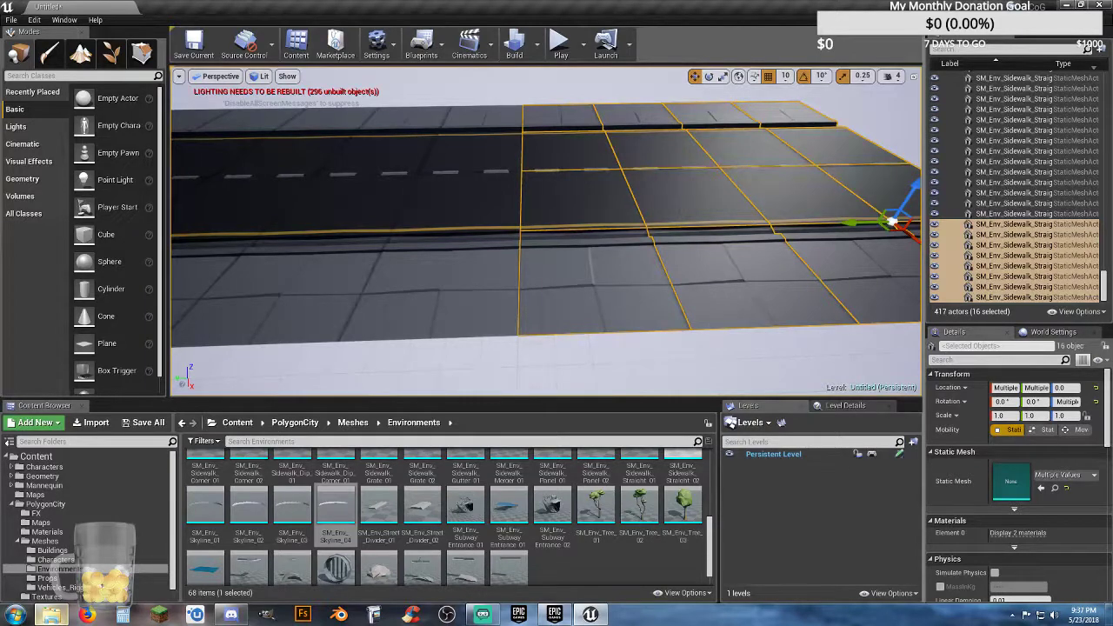
# Step: Extend the arm with a fifth duplicate of the 16 road and sidewalk tiles, set flush against the last section
pyautogui.moveTo(669, 258); pyautogui.dragTo(623, 261, button='right')
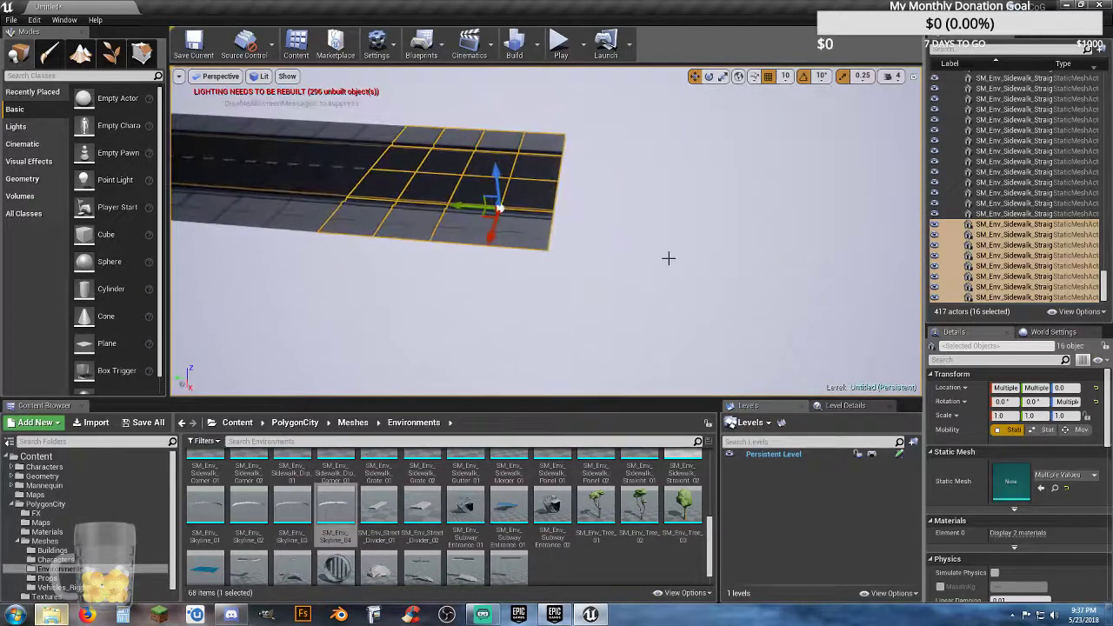
pyautogui.hotkey('ctrl', 'w')
pyautogui.moveTo(460, 211); pyautogui.dragTo(679, 222)
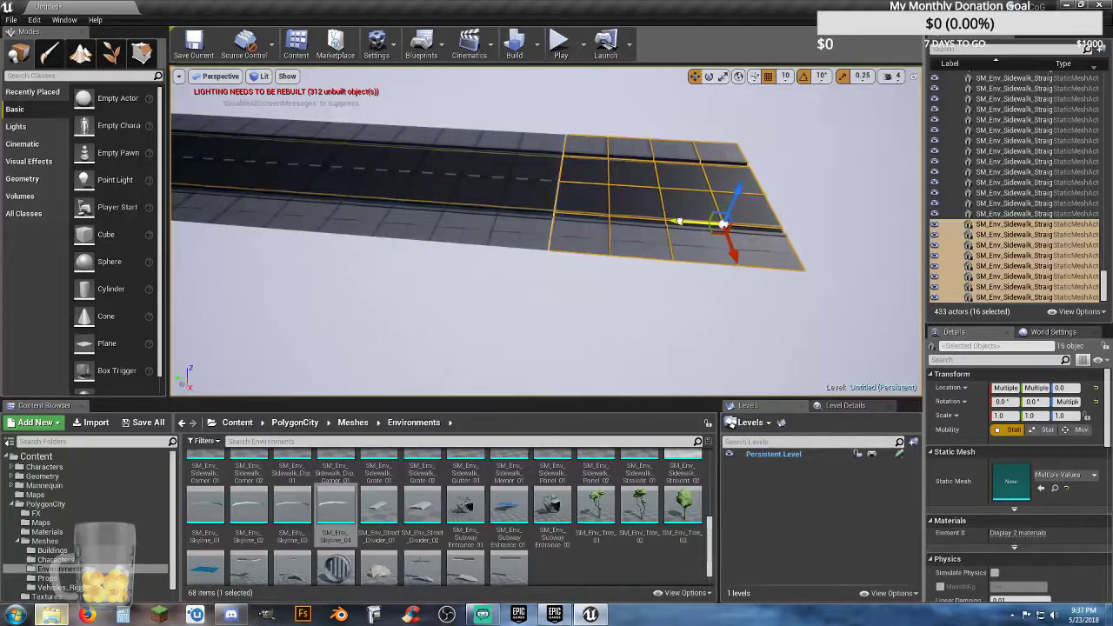
pyautogui.press('w')
pyautogui.moveTo(825, 216); pyautogui.dragTo(878, 216, button='right')
pyautogui.moveTo(823, 150); pyautogui.dragTo(821, 150)
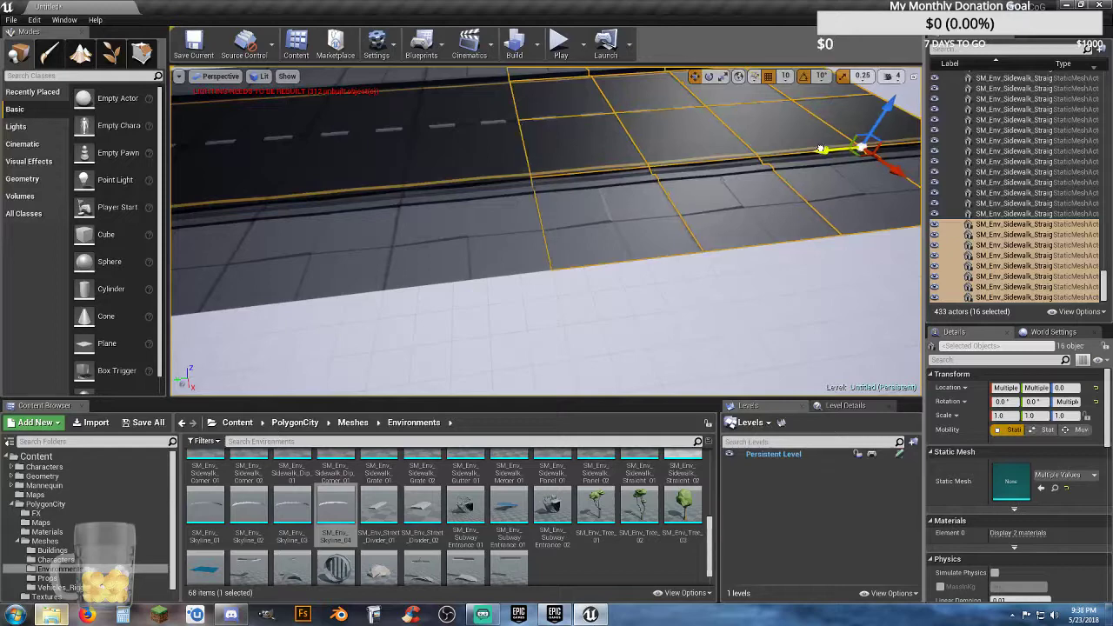
# Step: Duplicate the 16 tiles a sixth time and move the copy outward so it joins the arm's new end
pyautogui.press('f')
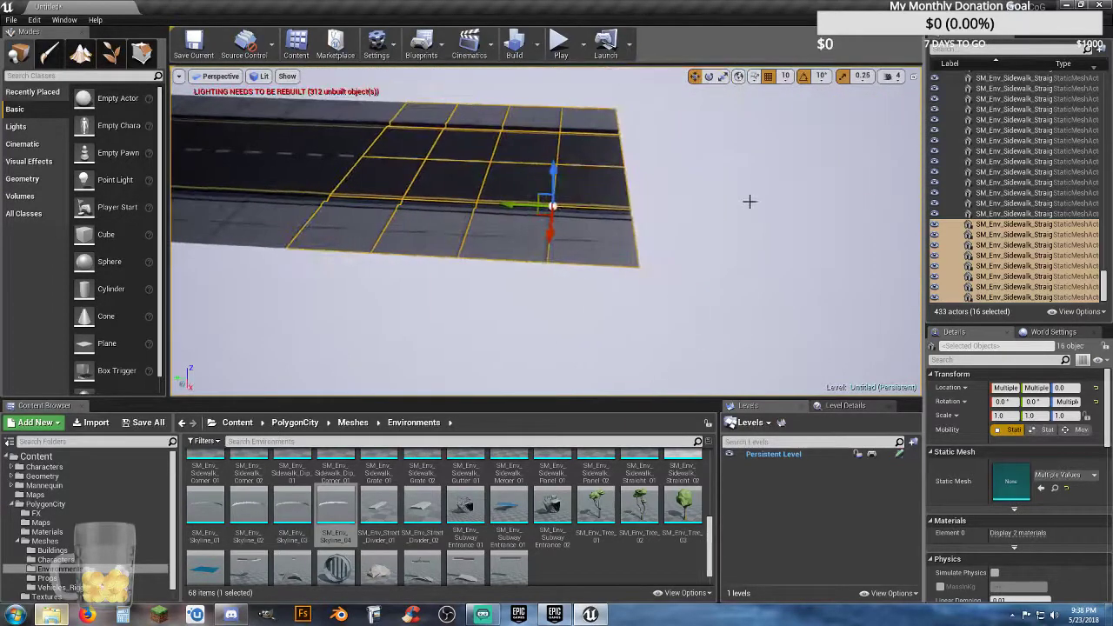
pyautogui.hotkey('ctrl', 'w')
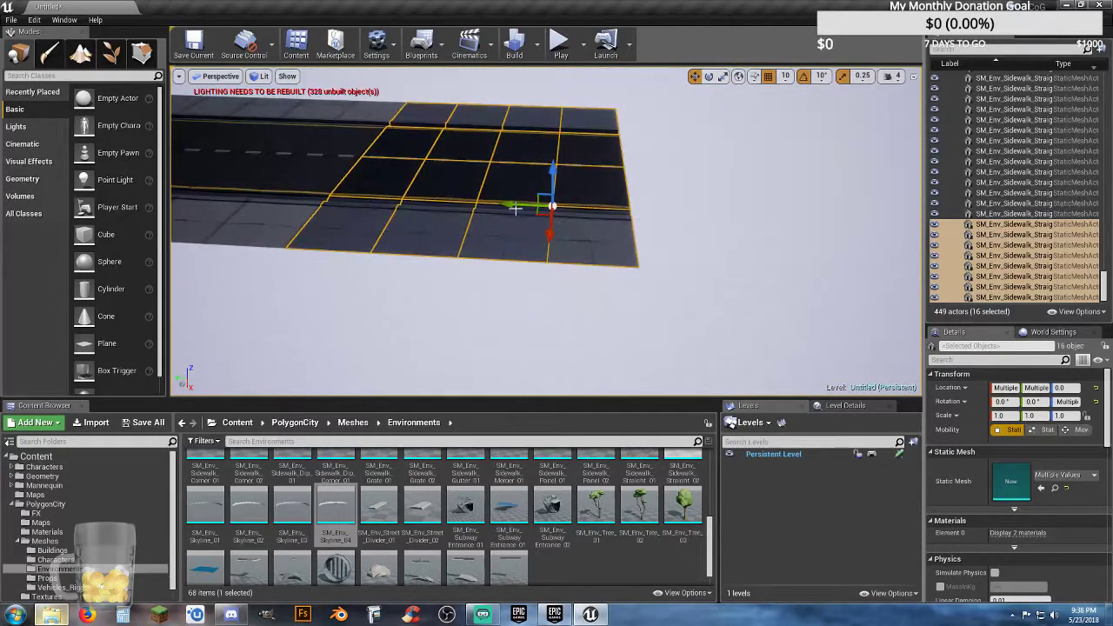
pyautogui.moveTo(516, 208); pyautogui.dragTo(820, 243)
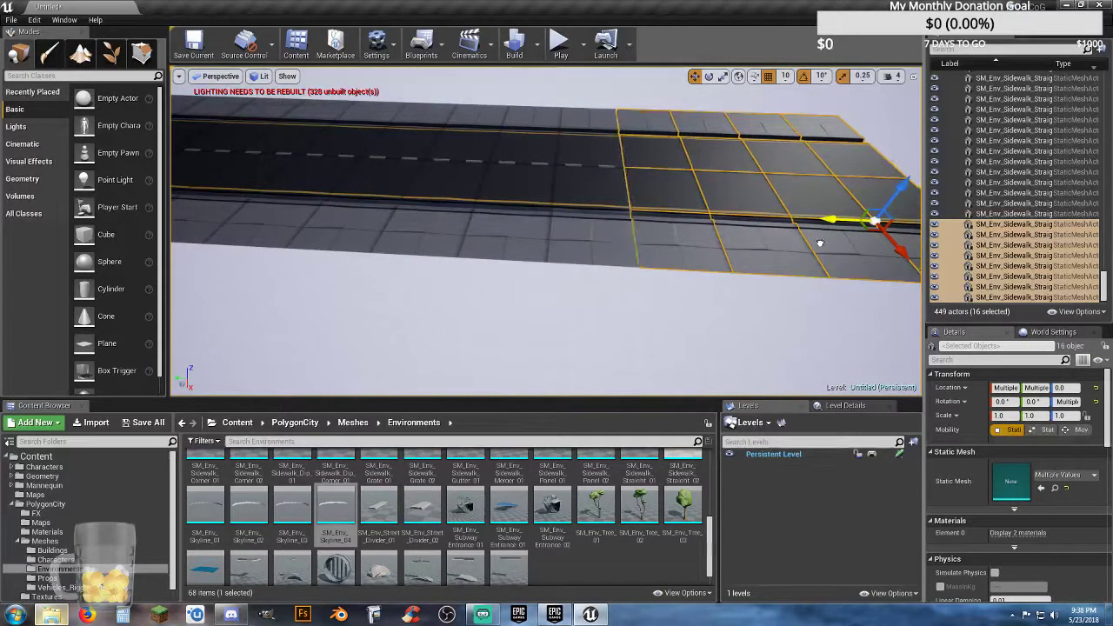
pyautogui.moveTo(789, 261)
pyautogui.mouseDown(button='right')
pyautogui.moveTo(804, 264)
pyautogui.moveTo(790, 261)
pyautogui.mouseUp(button='right')
# Step: Add a seventh duplicate of the 16 tiles at the arm's end, aligned flush and reaching towards the skyline wall
pyautogui.hotkey('ctrl', 'w')
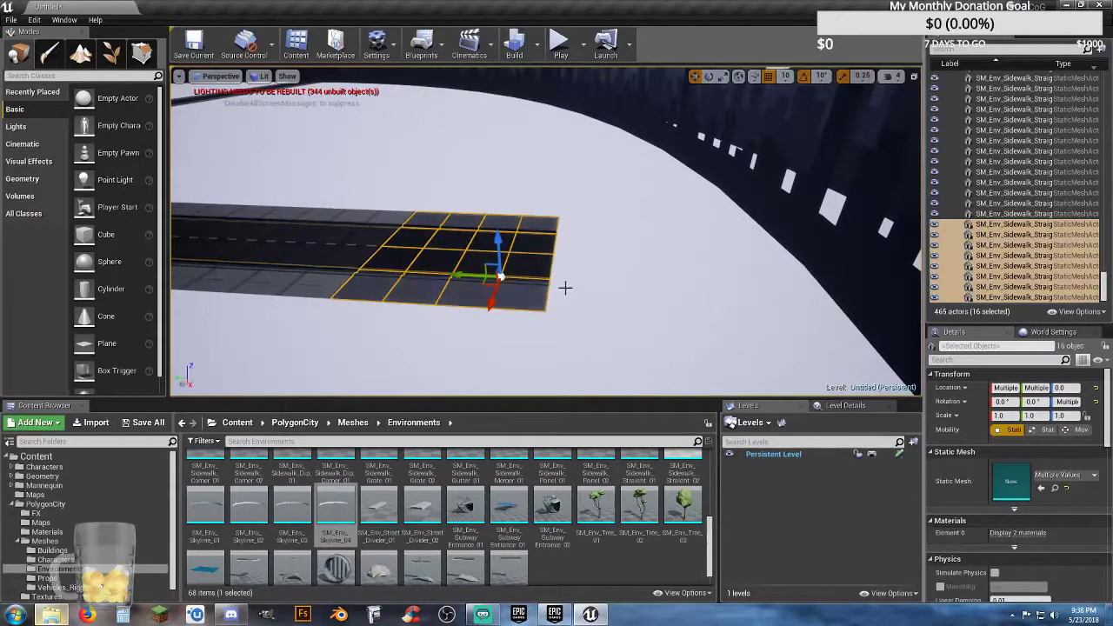
pyautogui.moveTo(478, 277); pyautogui.dragTo(711, 290)
pyautogui.press('w')
pyautogui.moveTo(812, 249)
pyautogui.mouseDown(button='right')
pyautogui.moveTo(805, 263)
pyautogui.moveTo(812, 250)
pyautogui.mouseUp(button='right')
pyautogui.moveTo(814, 246); pyautogui.dragTo(810, 246)
pyautogui.press('s')
# Step: Select only the eight road and sidewalk tiles forming the last two rows at the arm's skyline end
pyautogui.moveTo(774, 264)
pyautogui.mouseDown(button='right')
pyautogui.moveTo(804, 266)
pyautogui.moveTo(774, 264)
pyautogui.mouseUp(button='right')
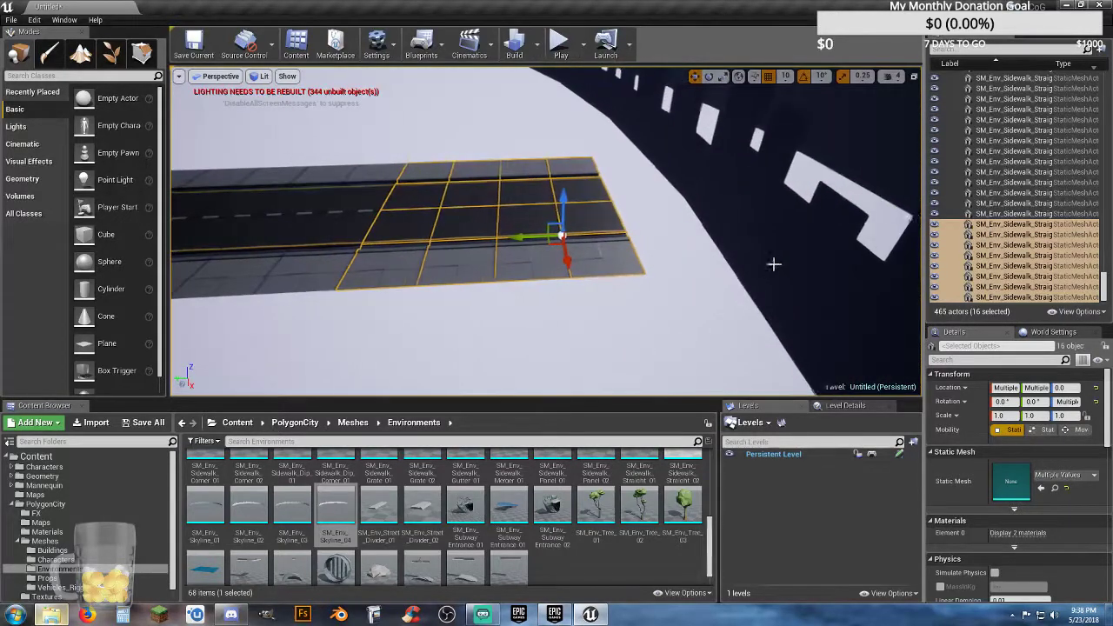
pyautogui.click(584, 173)
pyautogui.keyDown('ctrl'); pyautogui.click(525, 166); pyautogui.keyUp('ctrl')
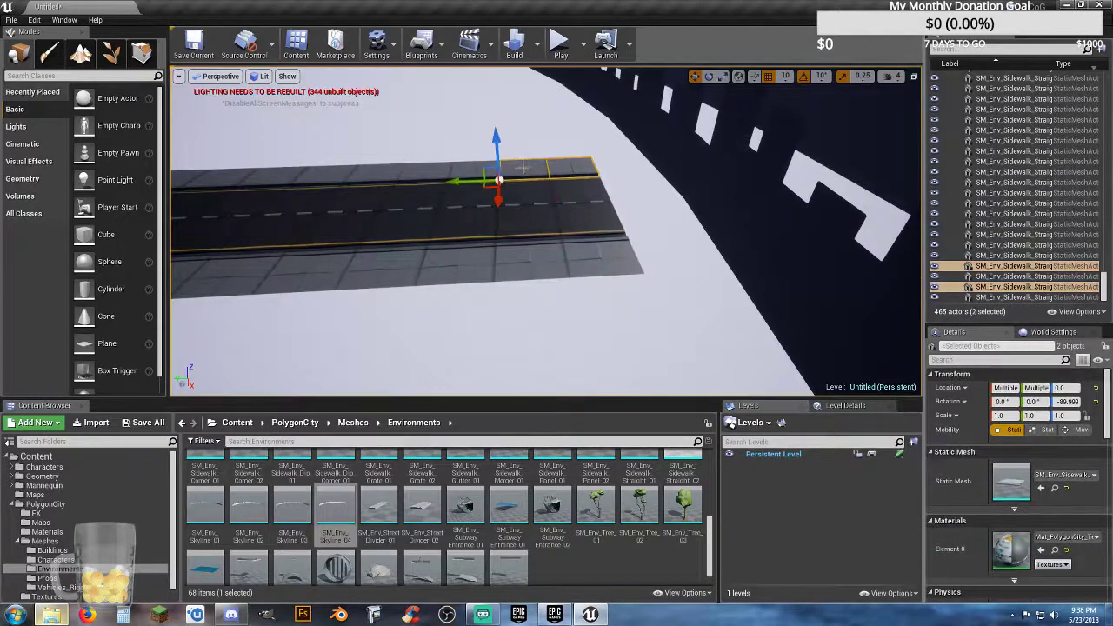
pyautogui.keyDown('ctrl'); pyautogui.click(528, 196); pyautogui.keyUp('ctrl')
pyautogui.keyDown('ctrl'); pyautogui.click(578, 190); pyautogui.keyUp('ctrl')
pyautogui.keyDown('ctrl'); pyautogui.click(586, 214); pyautogui.keyUp('ctrl')
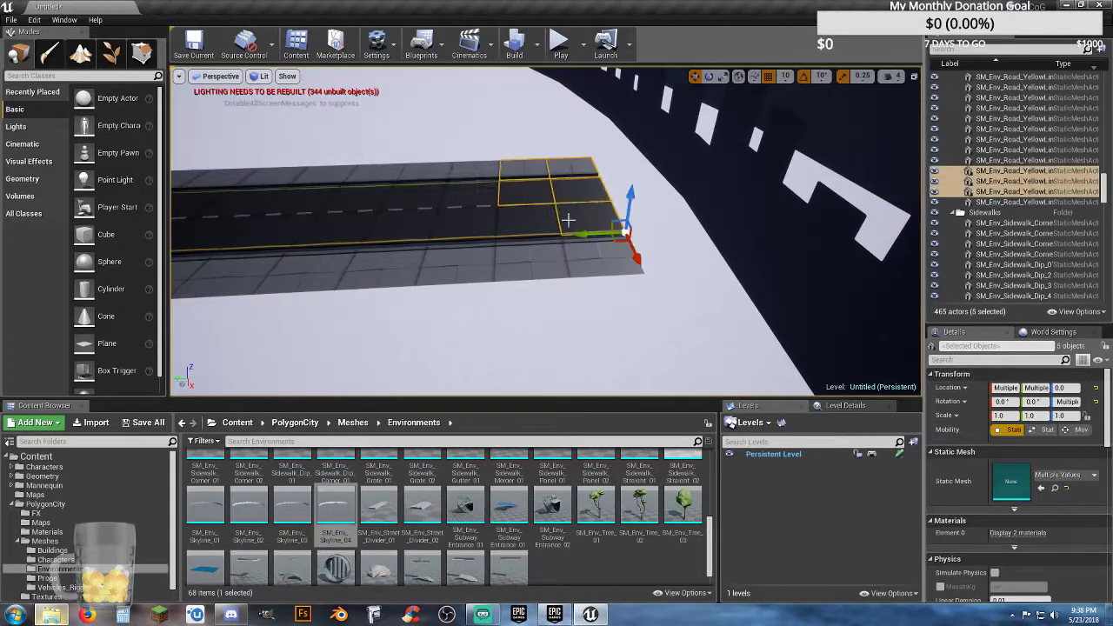
pyautogui.keyDown('ctrl'); pyautogui.click(539, 221); pyautogui.keyUp('ctrl')
pyautogui.keyDown('ctrl'); pyautogui.click(536, 255); pyautogui.keyUp('ctrl')
pyautogui.keyDown('ctrl'); pyautogui.click(604, 260); pyautogui.keyUp('ctrl')
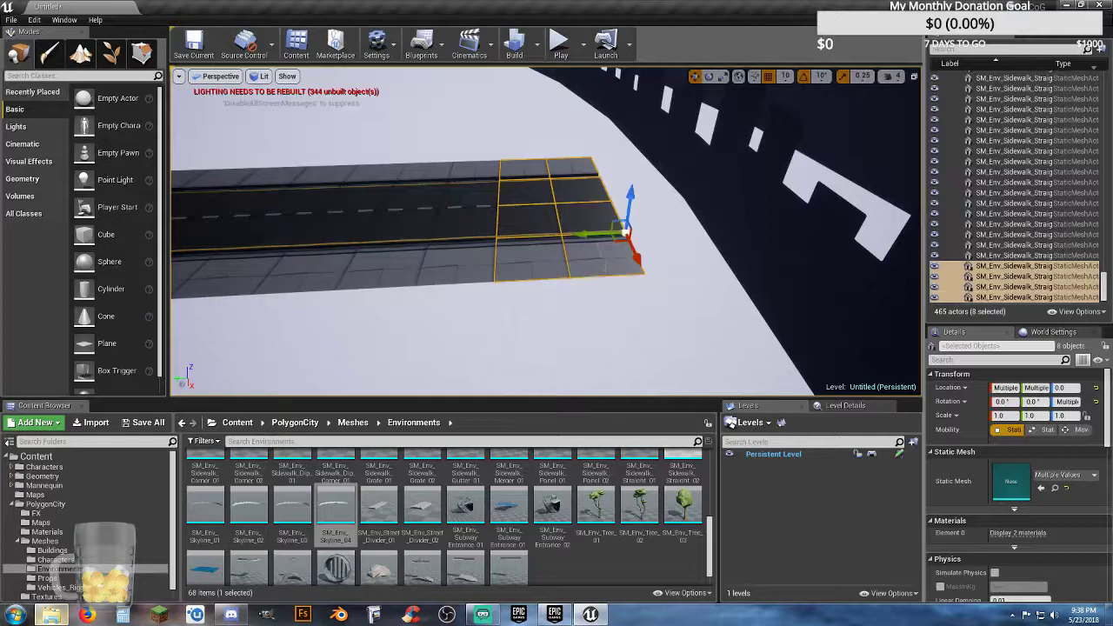
# Step: Duplicate the eight end tiles and move the copy outward into the skyline wall, flush with the road
pyautogui.hotkey('ctrl', 'w')
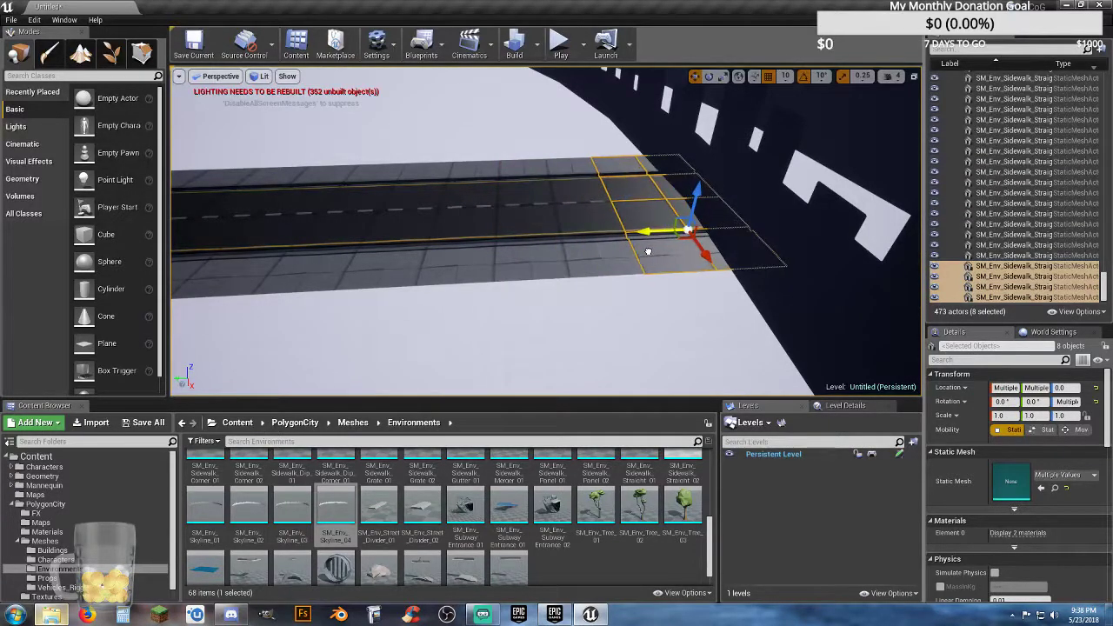
pyautogui.moveTo(655, 224); pyautogui.dragTo(655, 224, button='right')
pyautogui.press('w')
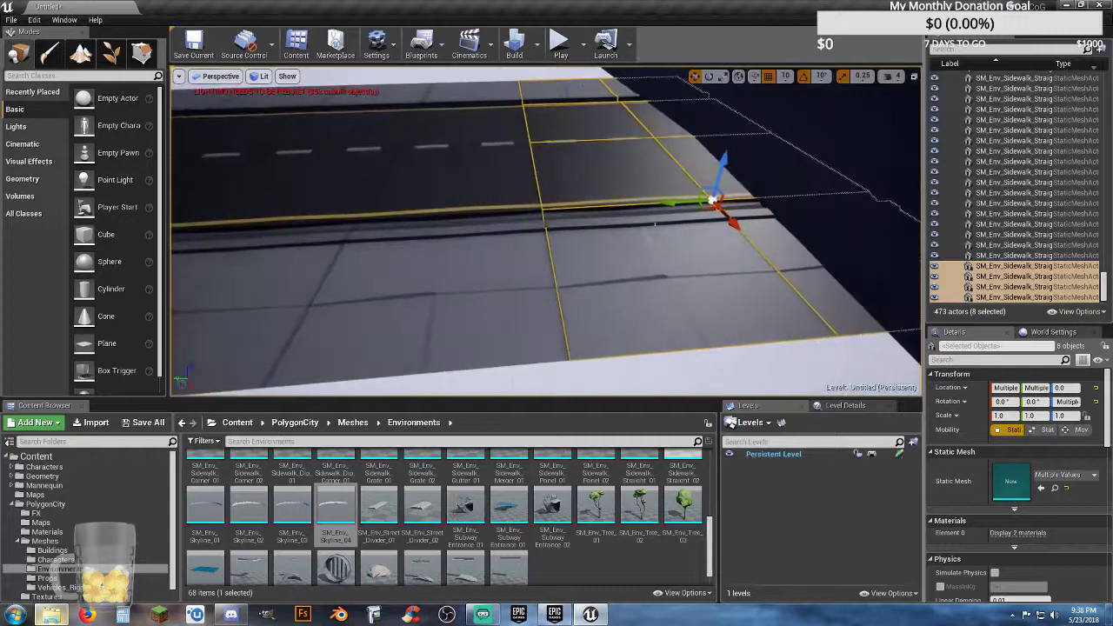
pyautogui.moveTo(677, 206); pyautogui.dragTo(675, 207)
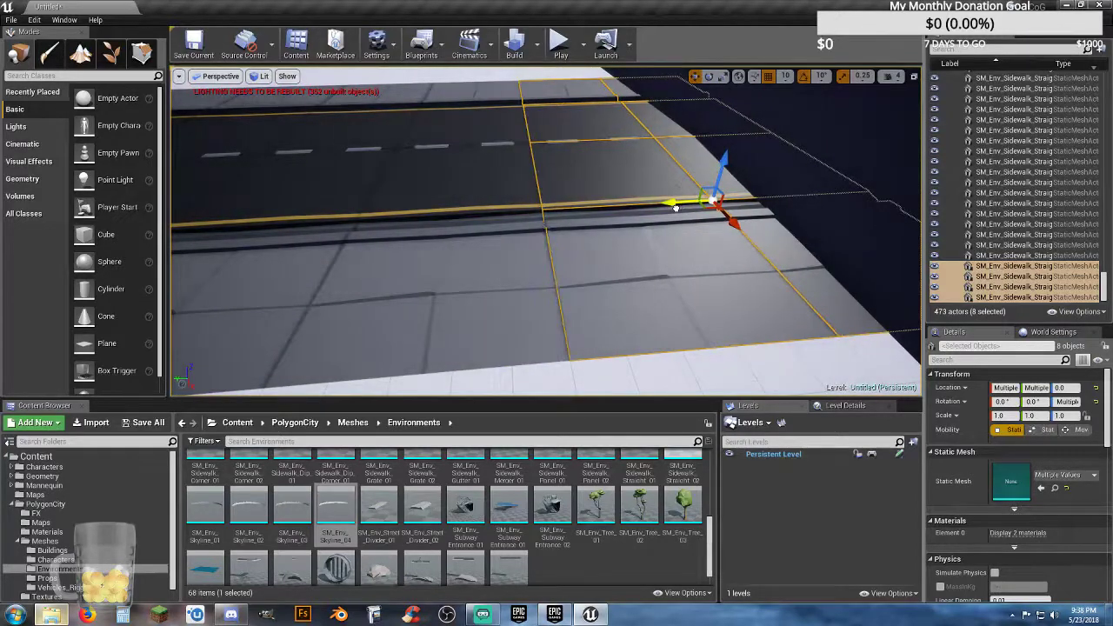
pyautogui.press('s')
pyautogui.moveTo(656, 227); pyautogui.dragTo(656, 227, button='right')
pyautogui.moveTo(567, 226); pyautogui.dragTo(567, 225, button='right')
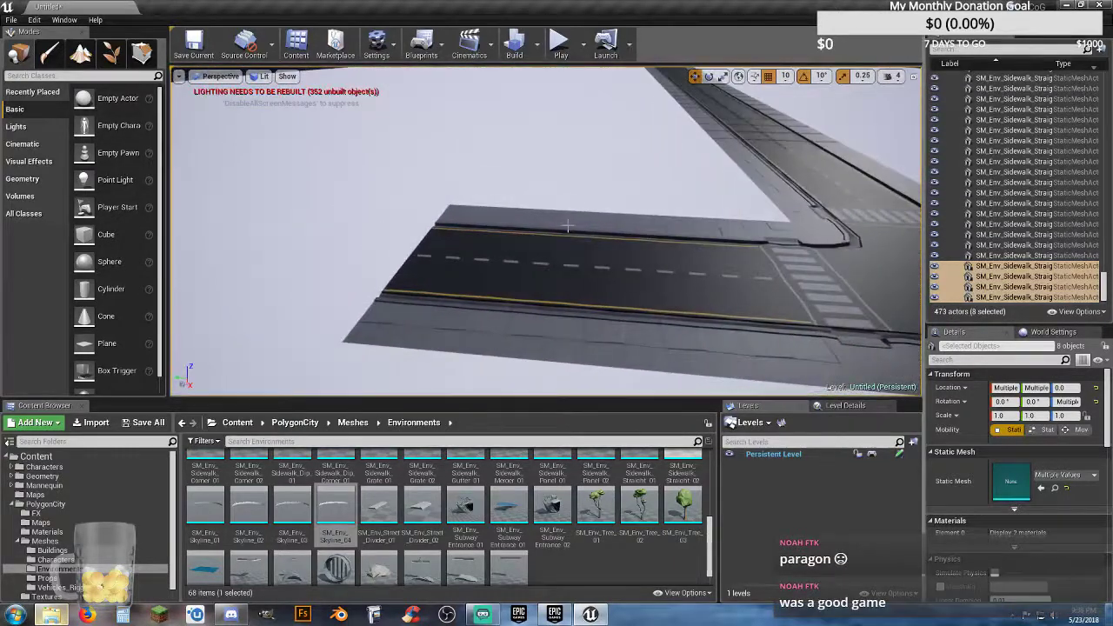
# Step: Select the outermost 16 tiles of the remaining short arm: four rows of two road and two sidewalk tiles
pyautogui.click(471, 211)
pyautogui.keyDown('ctrl'); pyautogui.click(554, 227); pyautogui.keyUp('ctrl')
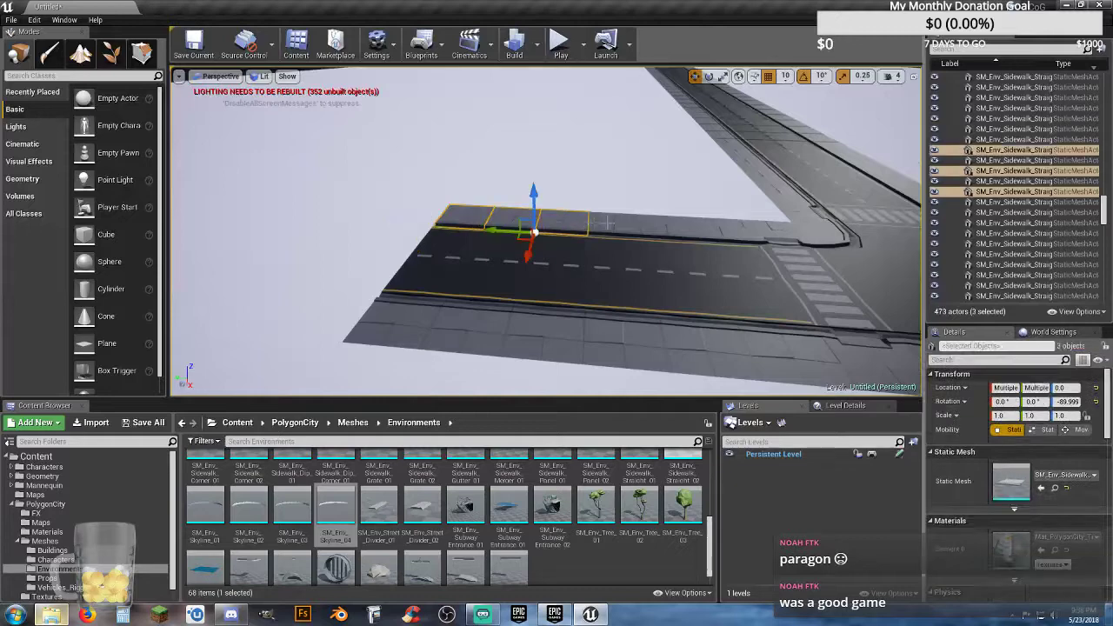
pyautogui.keyDown('ctrl'); pyautogui.click(606, 231); pyautogui.keyUp('ctrl')
pyautogui.keyDown('ctrl'); pyautogui.click(539, 250); pyautogui.keyUp('ctrl')
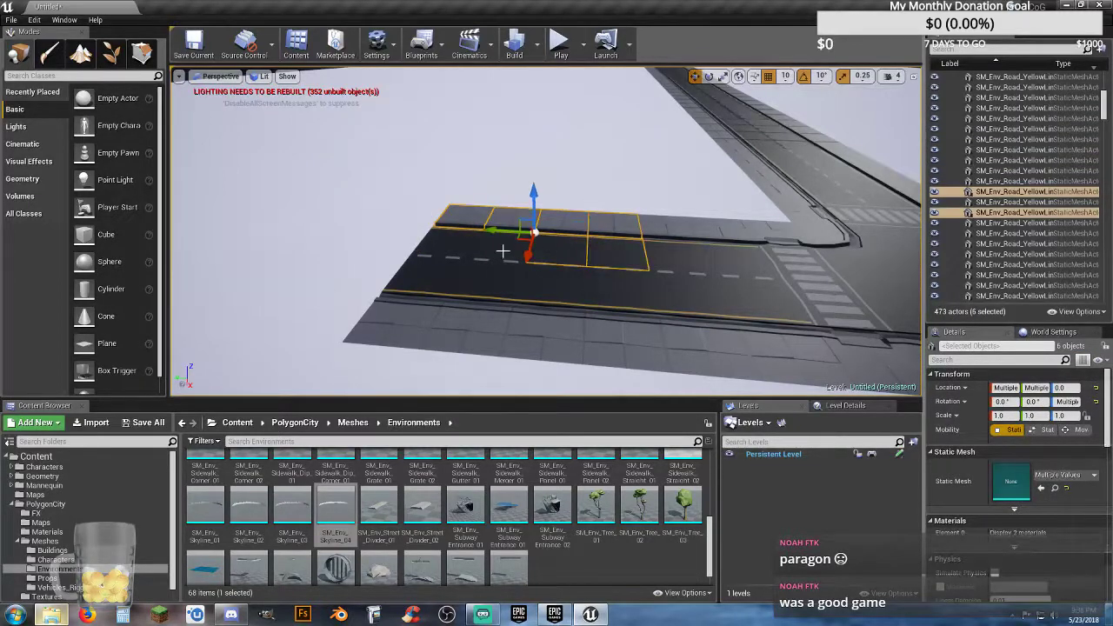
pyautogui.keyDown('ctrl'); pyautogui.click(489, 252); pyautogui.keyUp('ctrl')
pyautogui.keyDown('ctrl'); pyautogui.click(444, 251); pyautogui.keyUp('ctrl')
pyautogui.keyDown('ctrl'); pyautogui.click(435, 275); pyautogui.keyUp('ctrl')
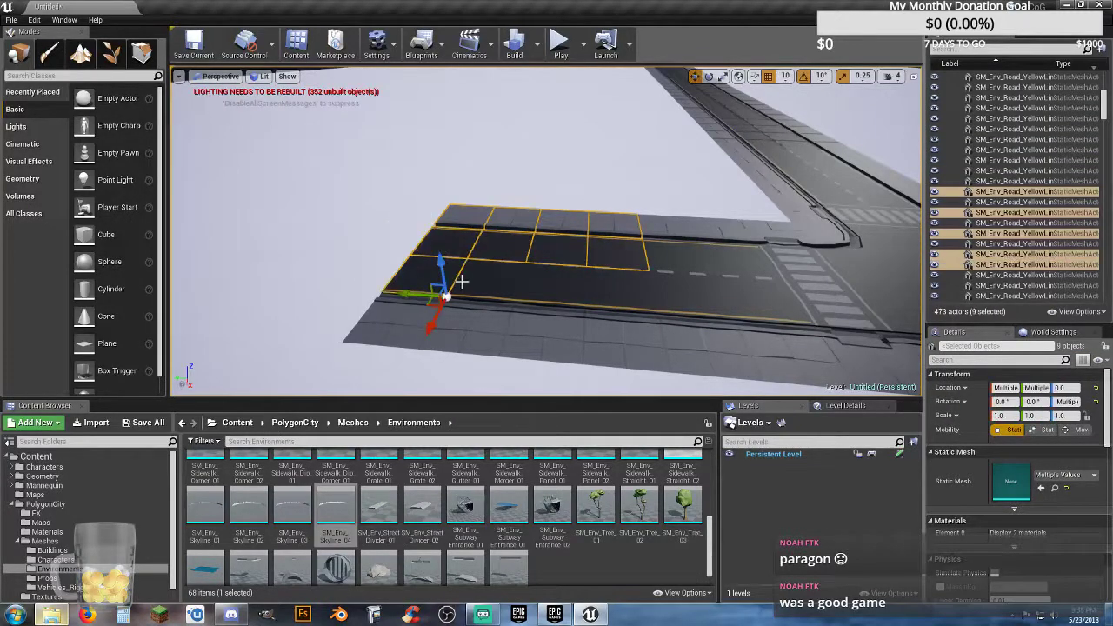
pyautogui.keyDown('ctrl'); pyautogui.click(508, 281); pyautogui.keyUp('ctrl')
pyautogui.keyDown('ctrl'); pyautogui.click(584, 283); pyautogui.keyUp('ctrl')
pyautogui.keyDown('ctrl'); pyautogui.click(614, 286); pyautogui.keyUp('ctrl')
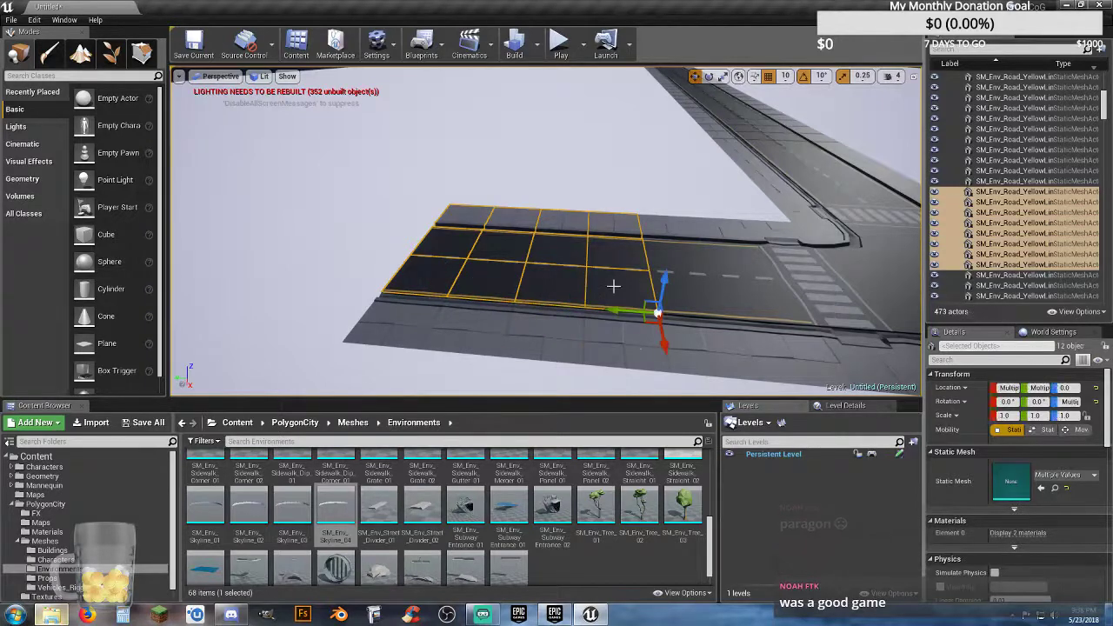
pyautogui.keyDown('ctrl'); pyautogui.click(630, 358); pyautogui.keyUp('ctrl')
pyautogui.keyDown('ctrl'); pyautogui.click(533, 336); pyautogui.keyUp('ctrl')
pyautogui.keyDown('ctrl'); pyautogui.click(459, 331); pyautogui.keyUp('ctrl')
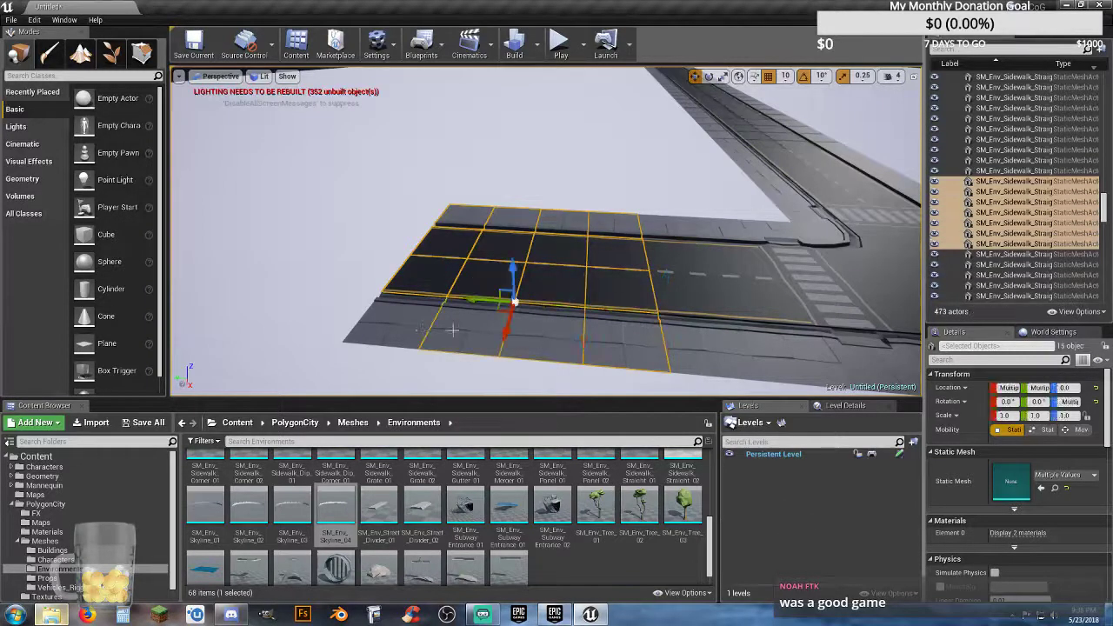
pyautogui.keyDown('ctrl'); pyautogui.click(402, 330); pyautogui.keyUp('ctrl')
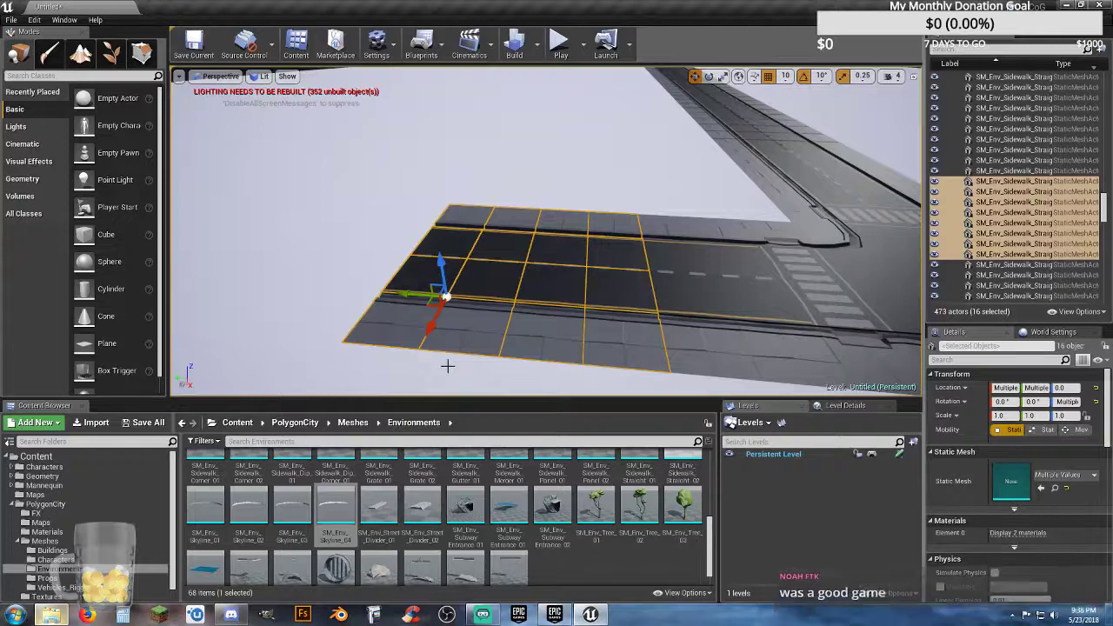
# Step: Duplicate the short arm's 16 selected tiles and move the copy outward until it sits flush with the arm's end
pyautogui.hotkey('ctrl', 'w')
pyautogui.moveTo(405, 291); pyautogui.dragTo(196, 287)
pyautogui.press('f')
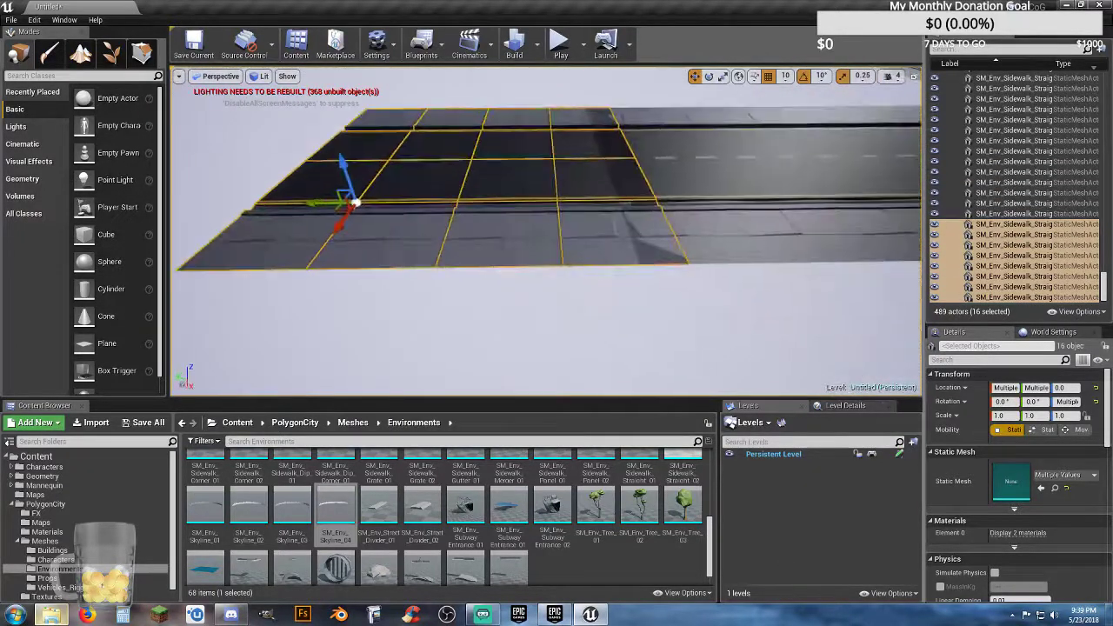
pyautogui.moveTo(309, 204); pyautogui.dragTo(278, 207)
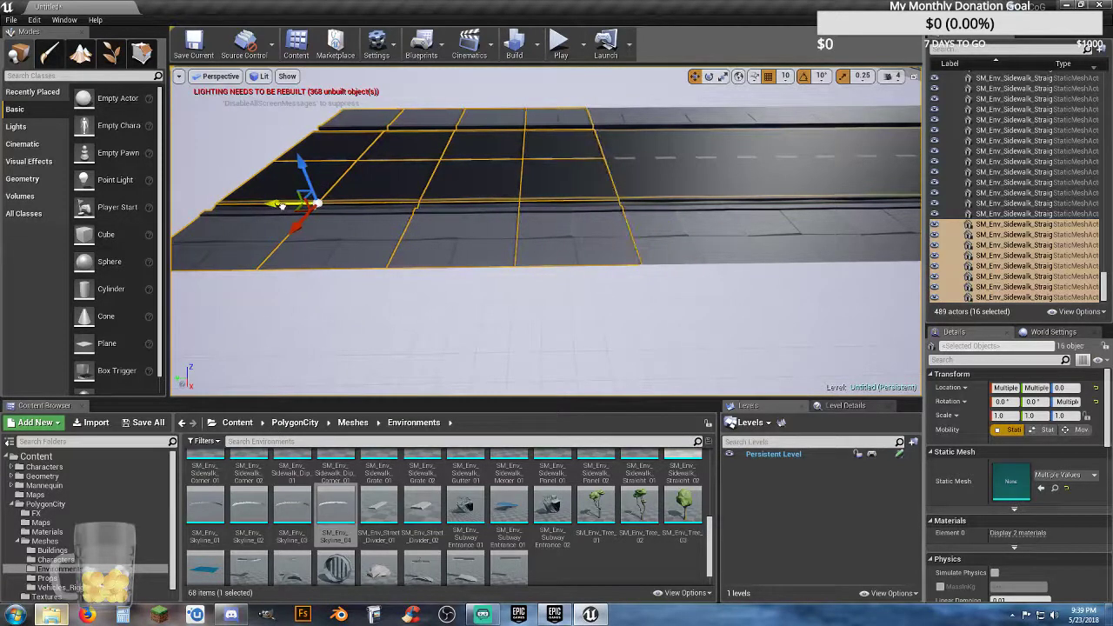
# Step: Duplicate the 16 tiles a second time on this arm and place the copy flush at its new end
pyautogui.moveTo(319, 232); pyautogui.dragTo(266, 152, button='right')
pyautogui.press('a')
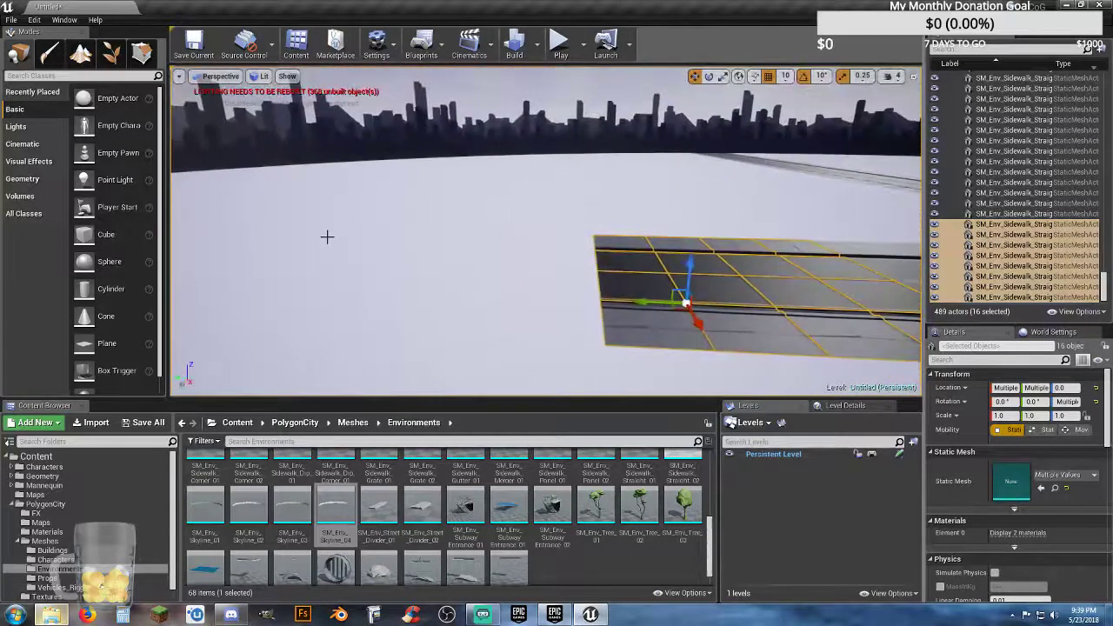
pyautogui.hotkey('ctrl', 'w')
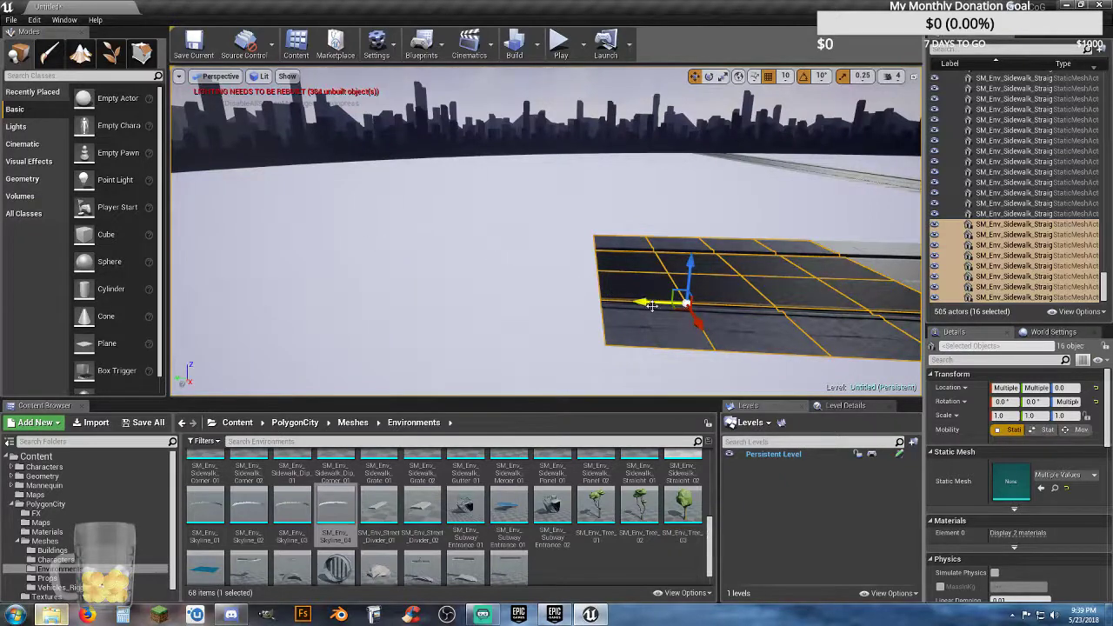
pyautogui.moveTo(680, 302); pyautogui.dragTo(352, 289)
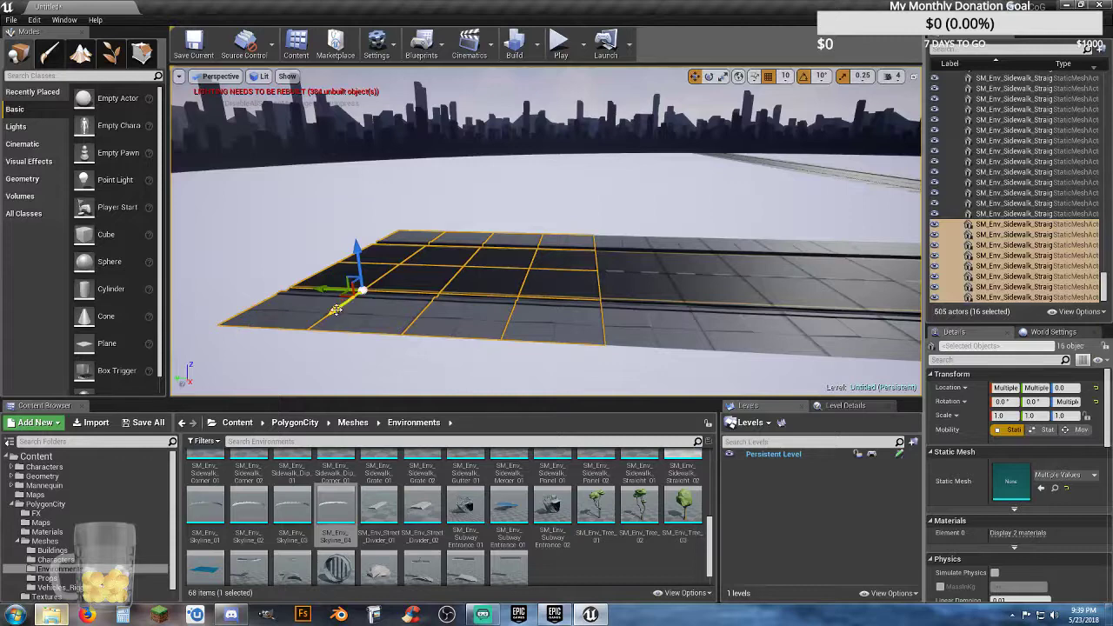
# Step: Extend this arm with a third duplicate of the 16 tiles and close the gap to the previous section
pyautogui.press('a')
pyautogui.moveTo(335, 310); pyautogui.dragTo(360, 323, button='right')
pyautogui.hotkey('ctrl', 'w')
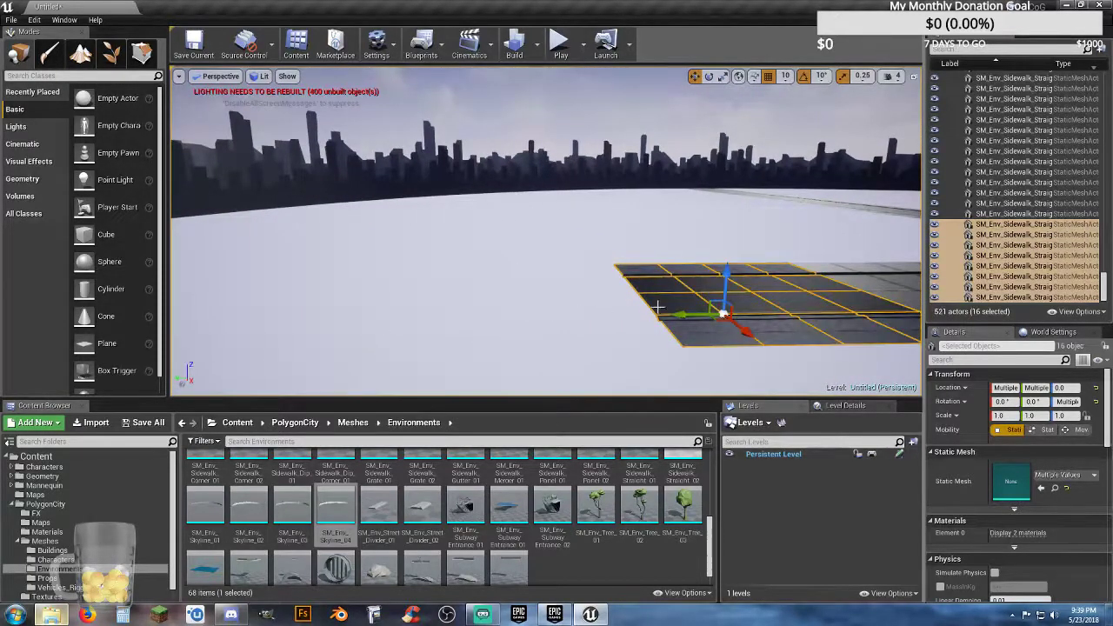
pyautogui.moveTo(680, 317); pyautogui.dragTo(411, 335)
pyautogui.press('w')
pyautogui.moveTo(411, 335); pyautogui.dragTo(422, 372, button='right')
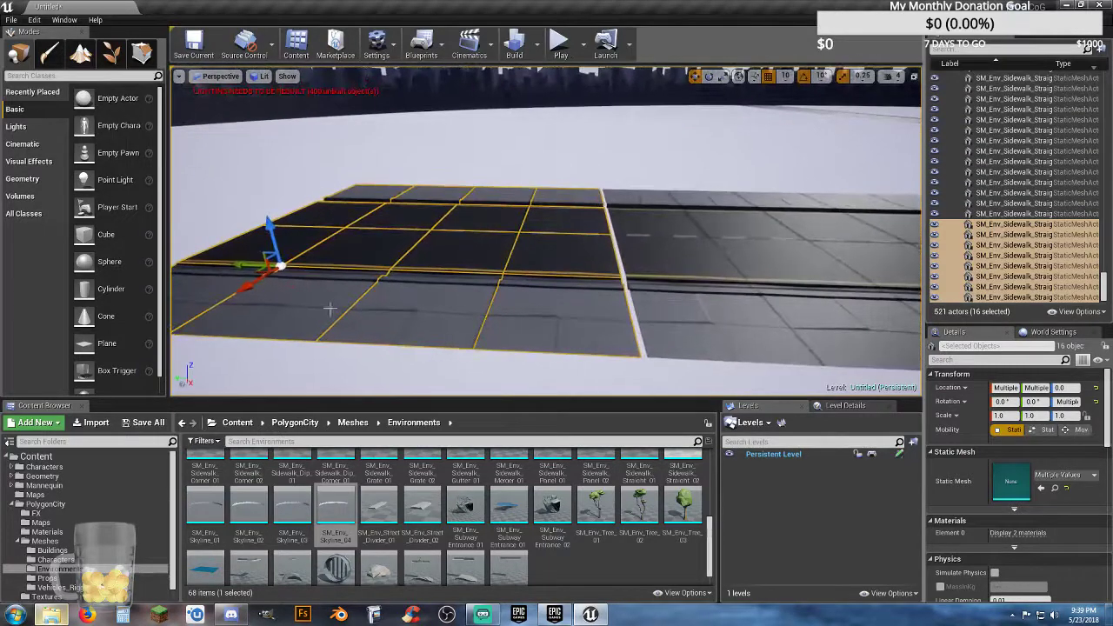
pyautogui.moveTo(238, 264); pyautogui.dragTo(244, 266)
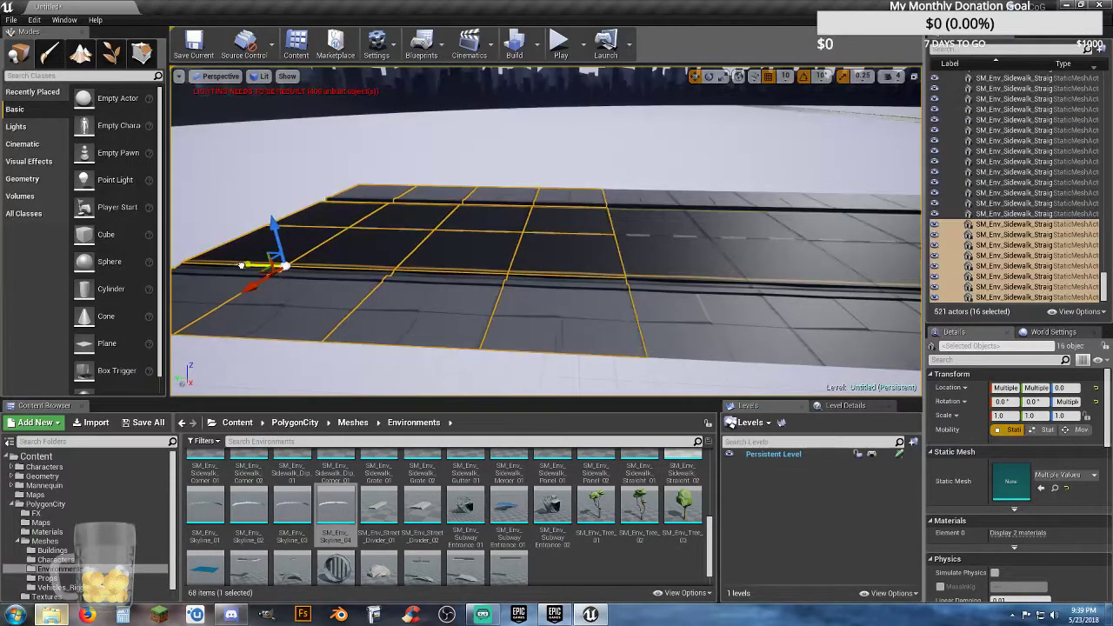
pyautogui.moveTo(244, 265); pyautogui.dragTo(165, 240, button='right')
pyautogui.press('s')
pyautogui.moveTo(330, 284); pyautogui.dragTo(325, 284, button='right')
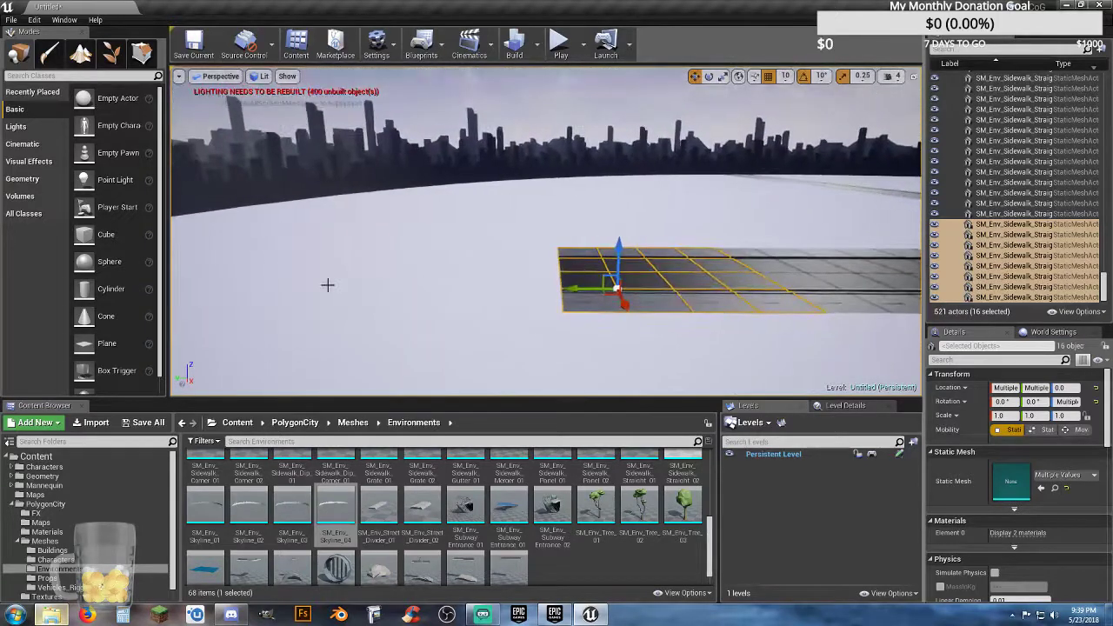
# Step: Duplicate the 16 selected tiles a fourth time and move the copy outward until it sits flush with the arm's end
pyautogui.hotkey('ctrl', 'w')
pyautogui.moveTo(572, 288); pyautogui.dragTo(351, 293)
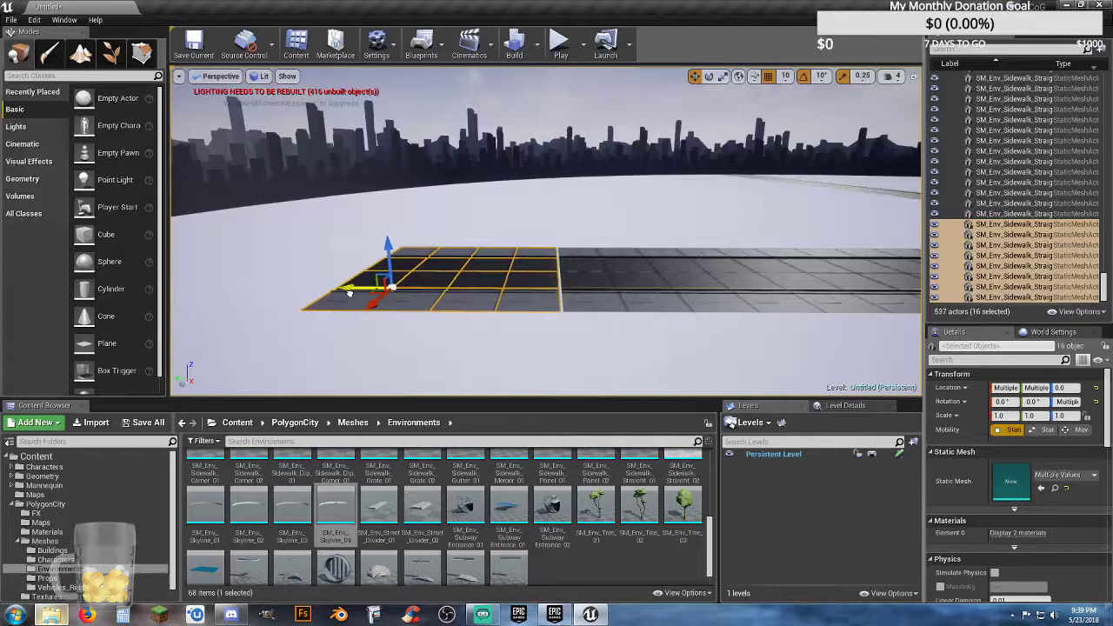
pyautogui.press('w')
pyautogui.moveTo(351, 293); pyautogui.dragTo(334, 334, button='right')
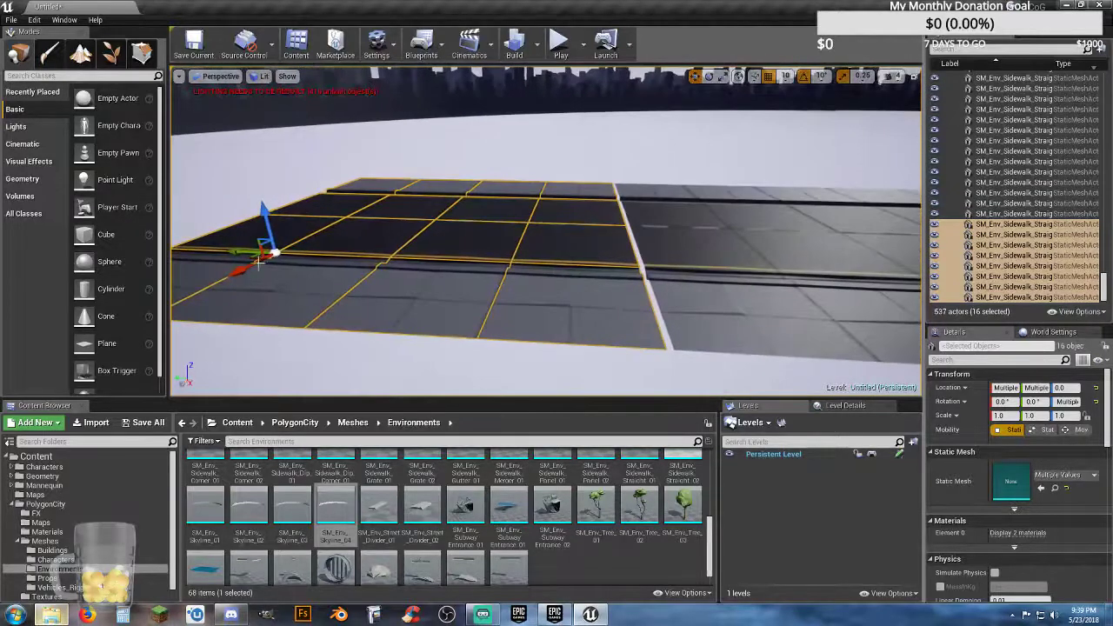
pyautogui.moveTo(245, 253); pyautogui.dragTo(248, 253)
pyautogui.press('s')
pyautogui.moveTo(266, 282); pyautogui.dragTo(279, 278, button='right')
pyautogui.press('a')
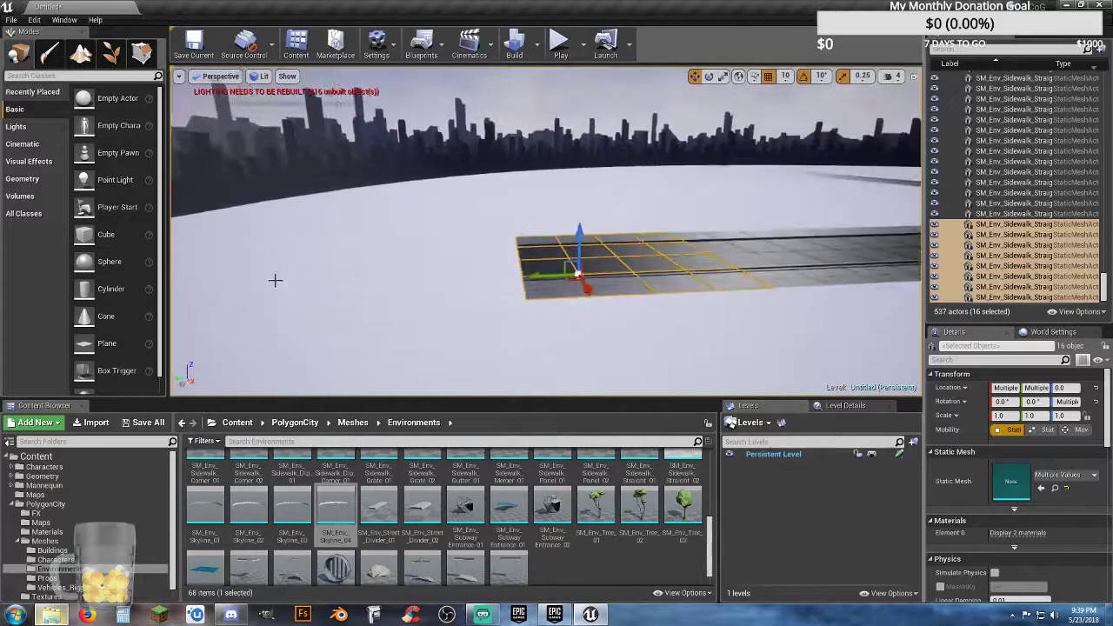
# Step: Extend the same arm with a fifth duplicate of the 16 tiles, closing the gap to the previous section
pyautogui.hotkey('ctrl', 'w')
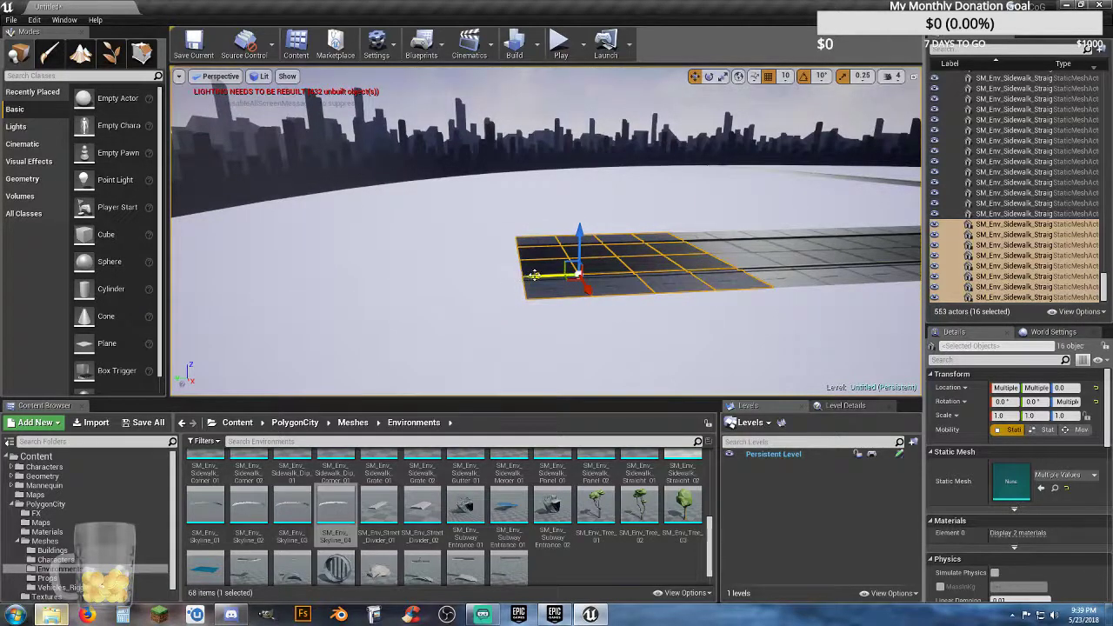
pyautogui.moveTo(535, 275); pyautogui.dragTo(286, 290)
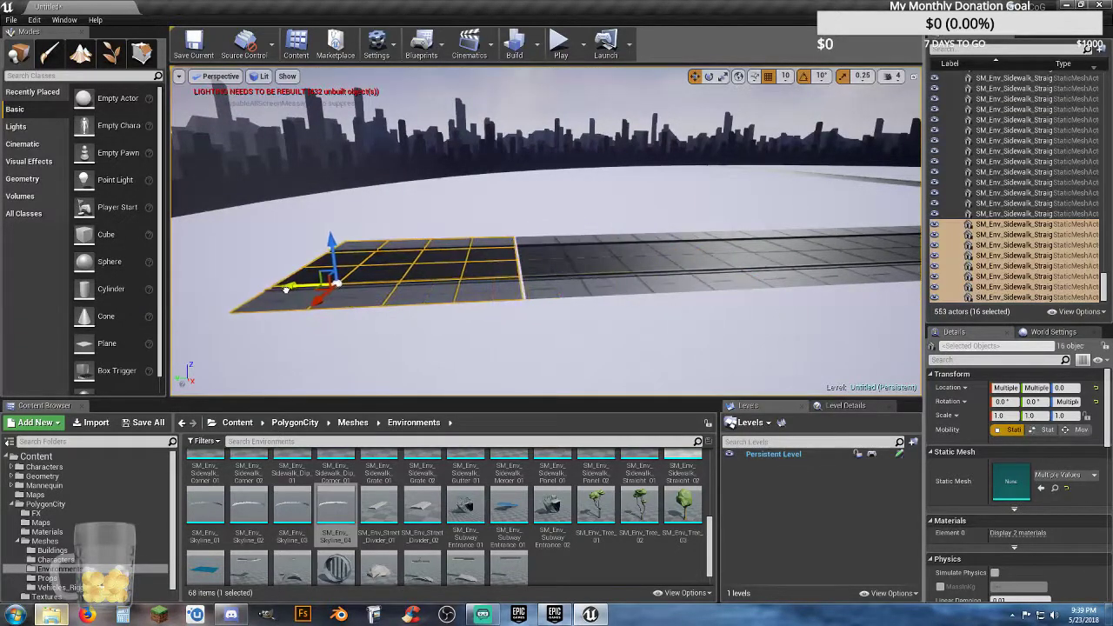
pyautogui.moveTo(286, 289); pyautogui.dragTo(290, 291, button='right')
pyautogui.press('w')
pyautogui.press('a')
pyautogui.moveTo(226, 255); pyautogui.dragTo(233, 253)
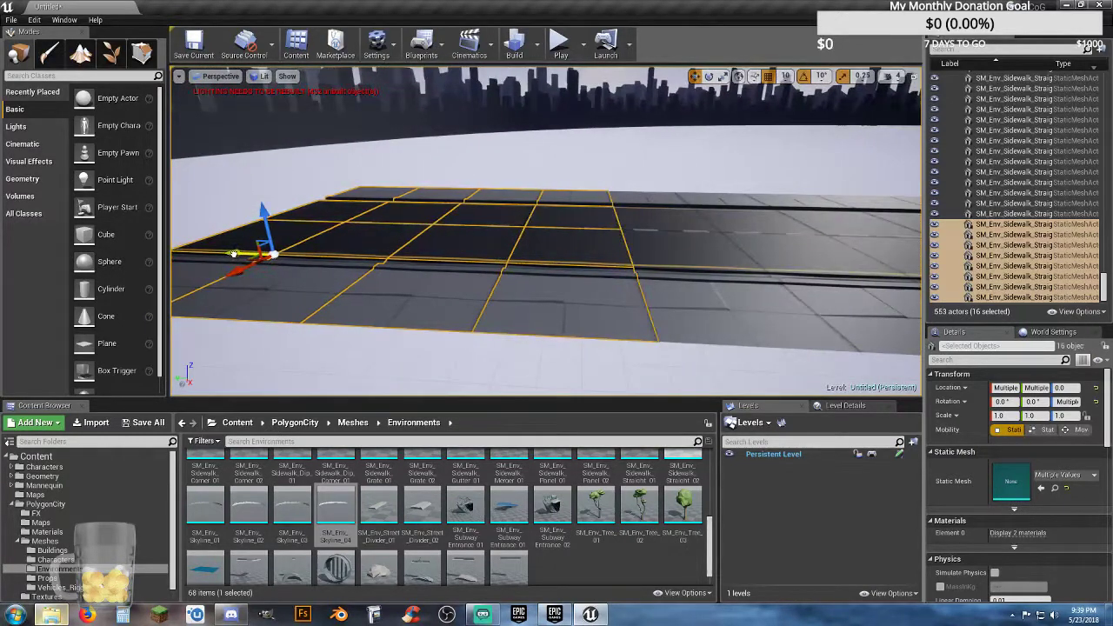
pyautogui.press('s')
pyautogui.press('a')
pyautogui.moveTo(338, 279); pyautogui.dragTo(346, 281, button='right')
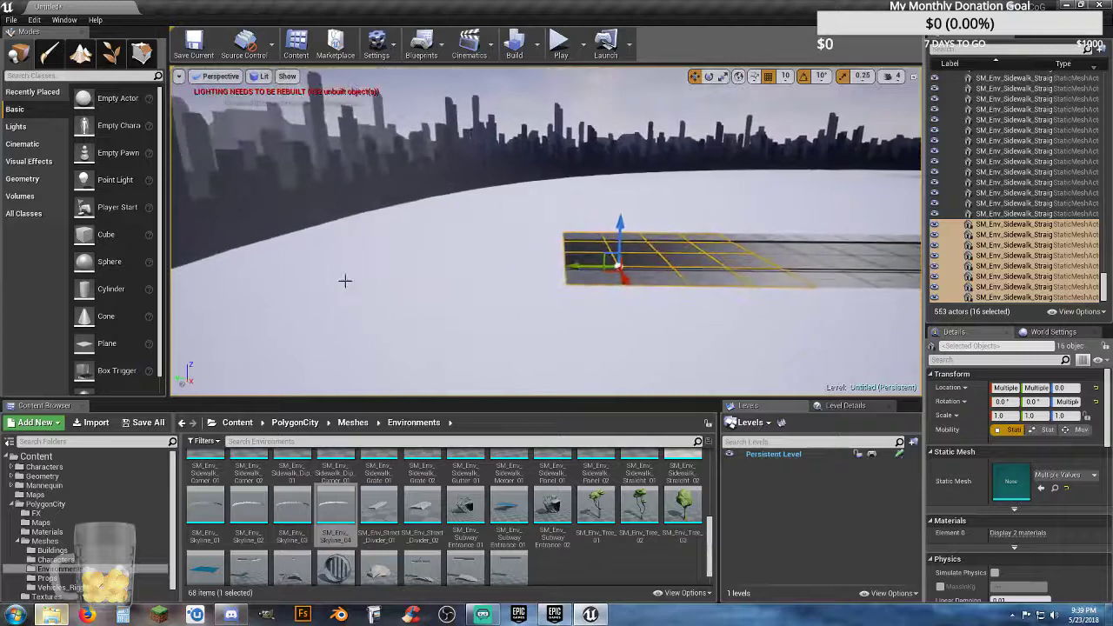
# Step: Add a sixth duplicate of the 16 tiles at the arm's outer end and align it flush
pyautogui.hotkey('ctrl', 'w')
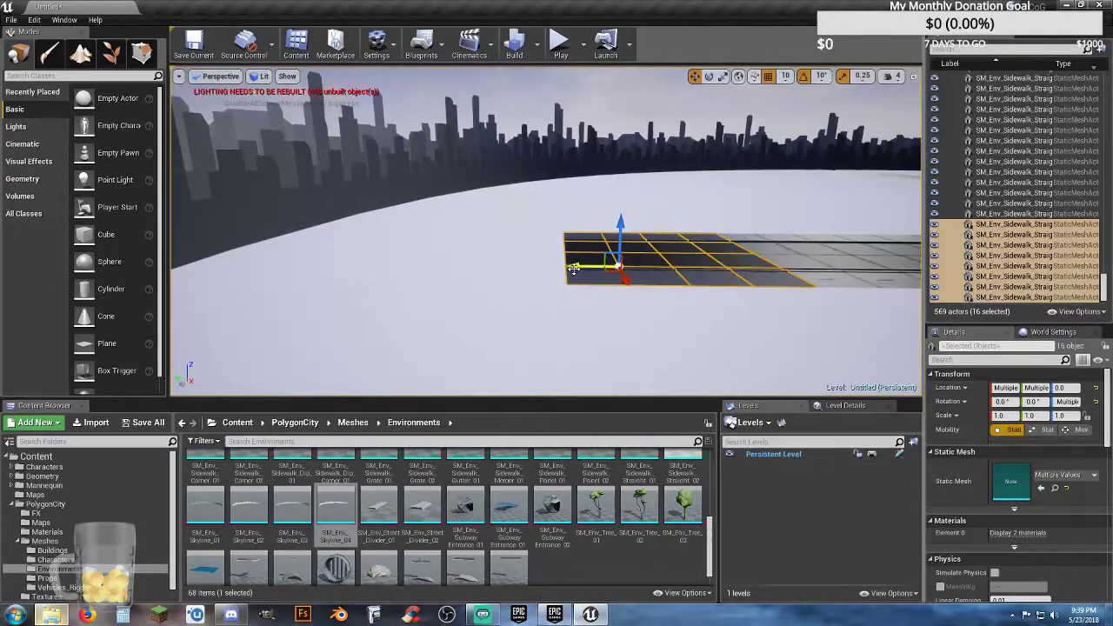
pyautogui.moveTo(574, 268); pyautogui.dragTo(360, 276)
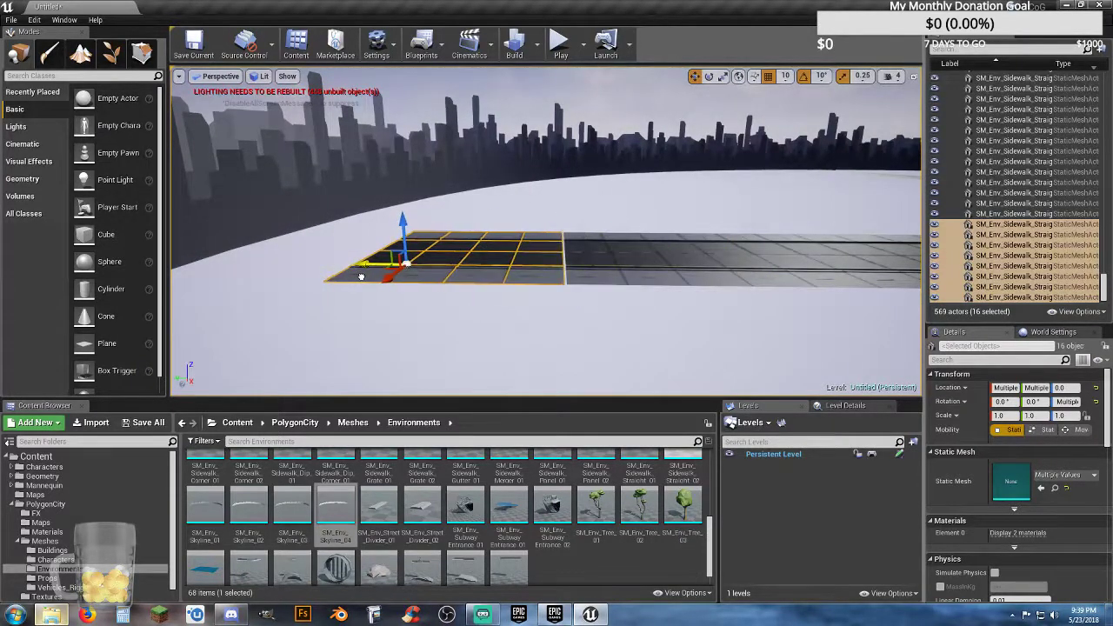
pyautogui.press('w')
pyautogui.moveTo(361, 277); pyautogui.dragTo(361, 279, button='right')
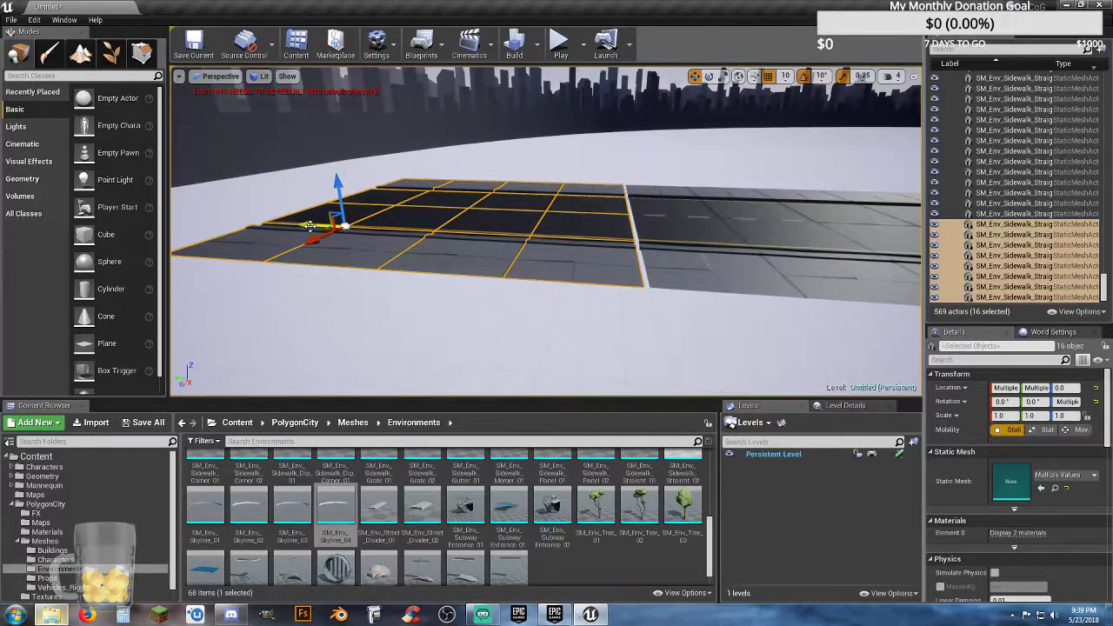
pyautogui.moveTo(310, 226); pyautogui.dragTo(314, 227)
pyautogui.press('a')
pyautogui.moveTo(316, 233); pyautogui.dragTo(348, 230, button='right')
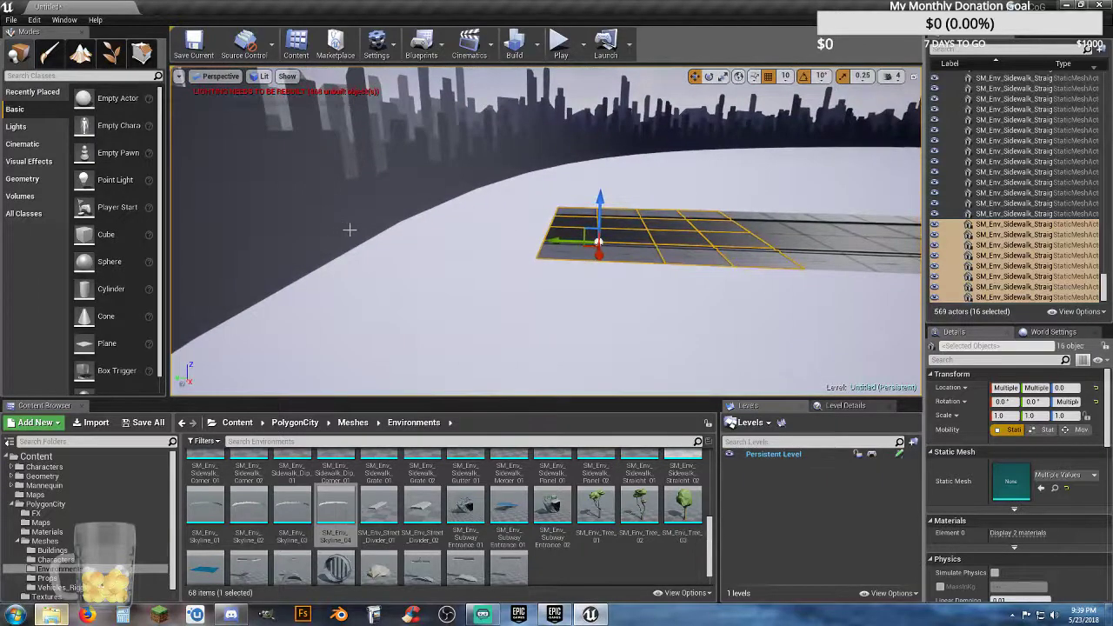
# Step: Place a seventh duplicate of the 16 tiles flush at the arm's end so the road runs into the skyline
pyautogui.moveTo(532, 242); pyautogui.dragTo(337, 231)
pyautogui.scroll(3, 337, 232)
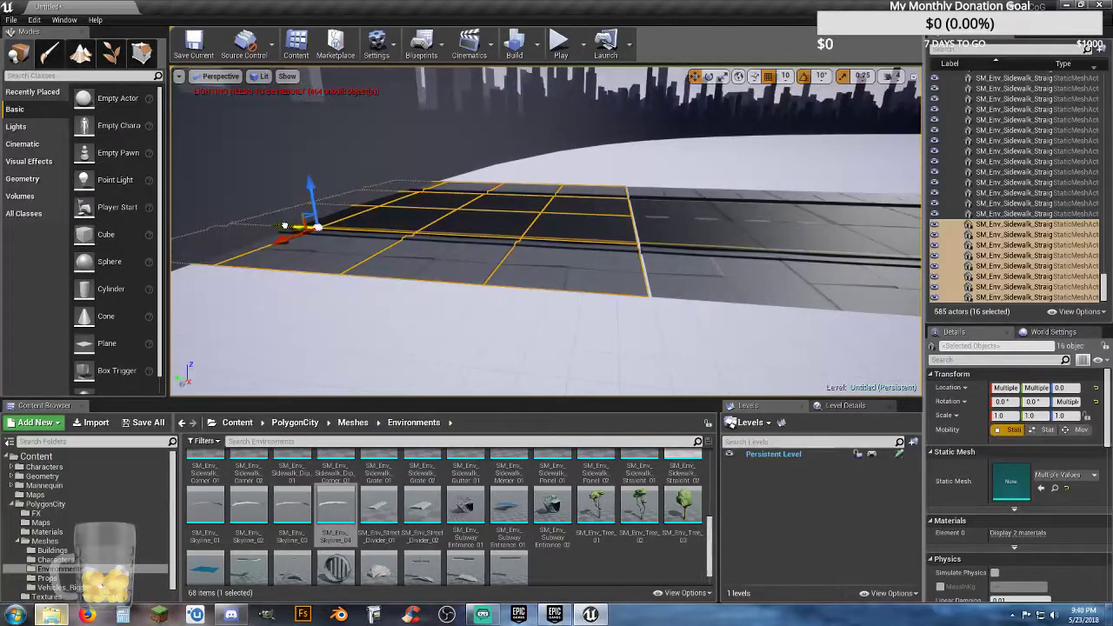
pyautogui.moveTo(285, 226); pyautogui.dragTo(290, 227)
pyautogui.moveTo(300, 243); pyautogui.dragTo(356, 250, button='right')
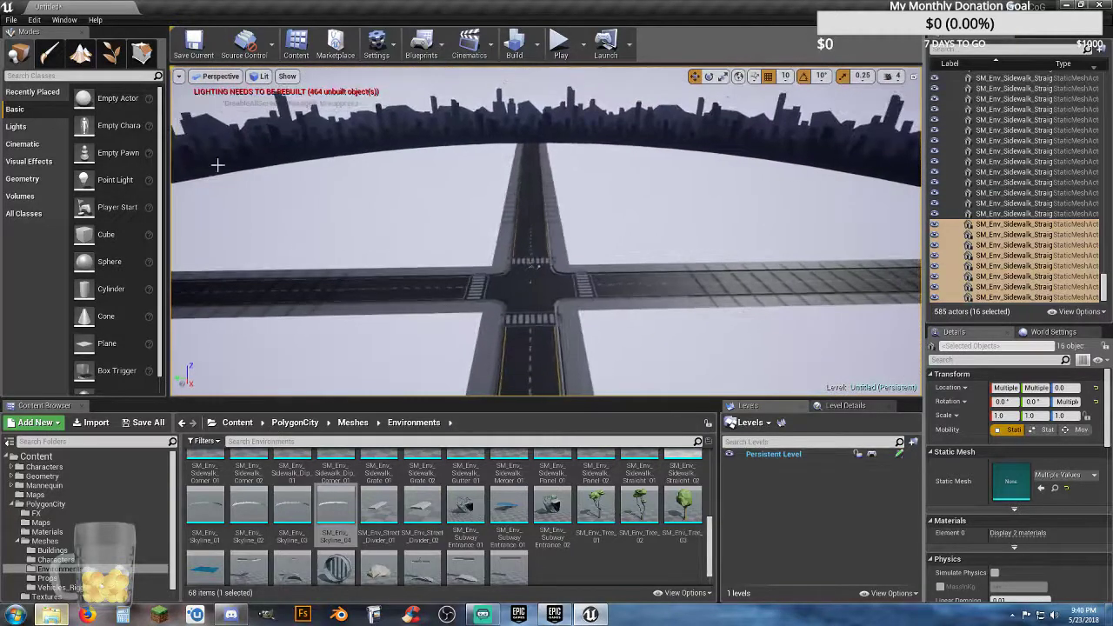
# Step: Build the level's lighting, then save the level as City in the Maps folder directly under Content
pyautogui.click(515, 48)
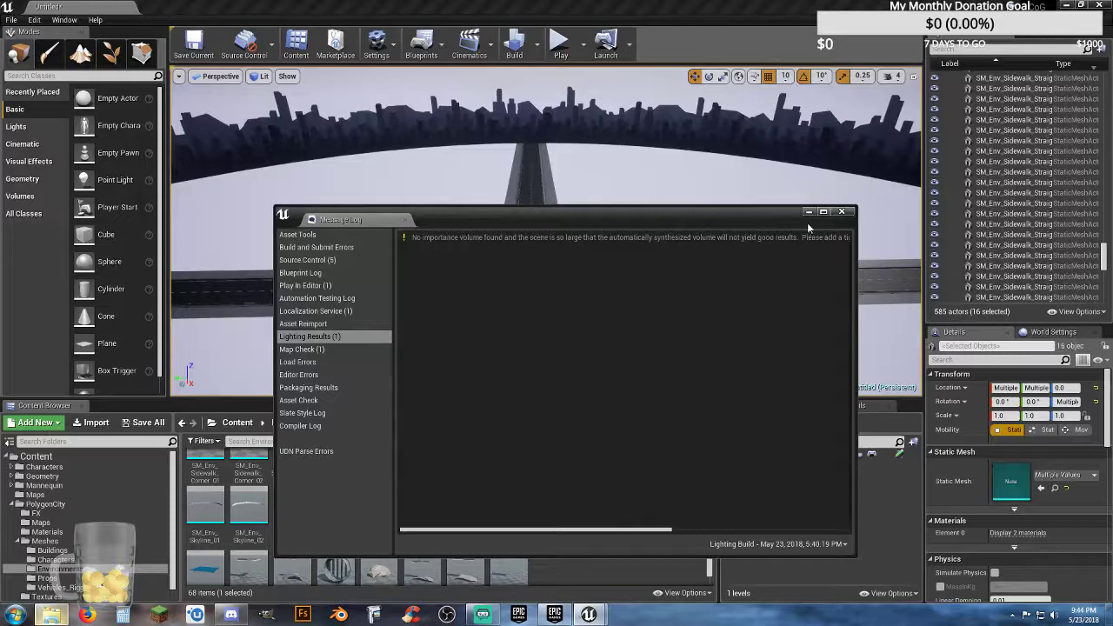
pyautogui.click(842, 212)
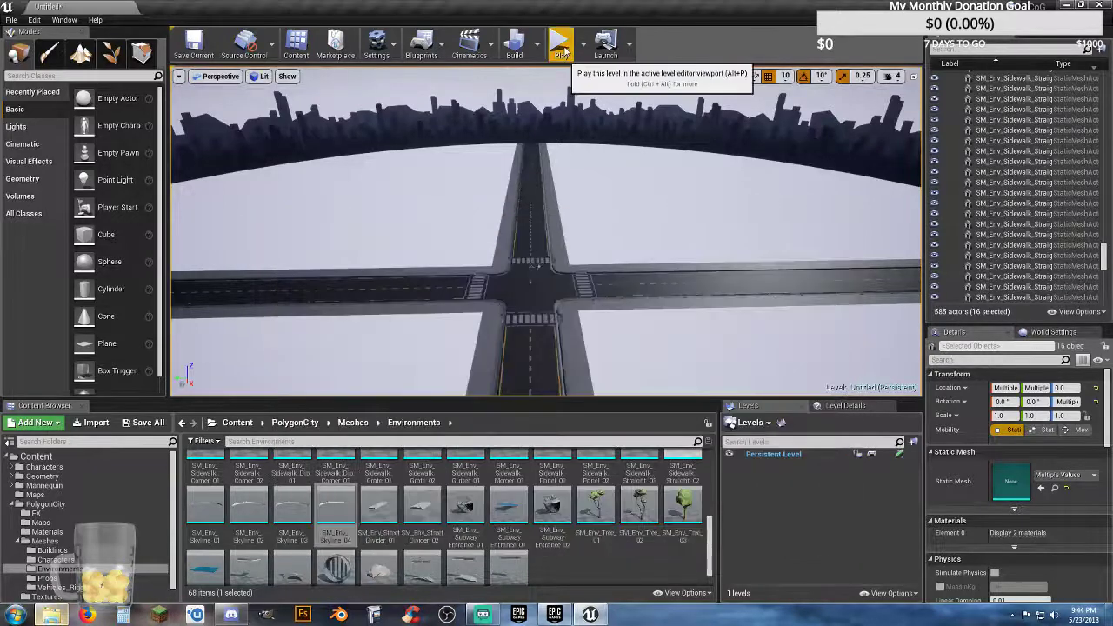
pyautogui.click(143, 422)
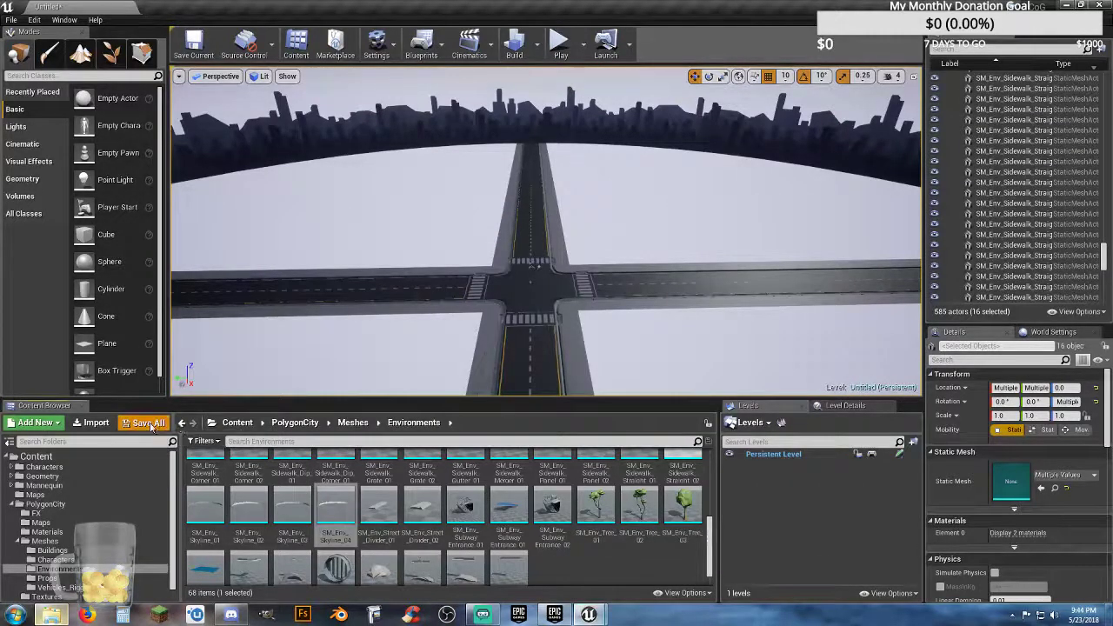
pyautogui.click(643, 413)
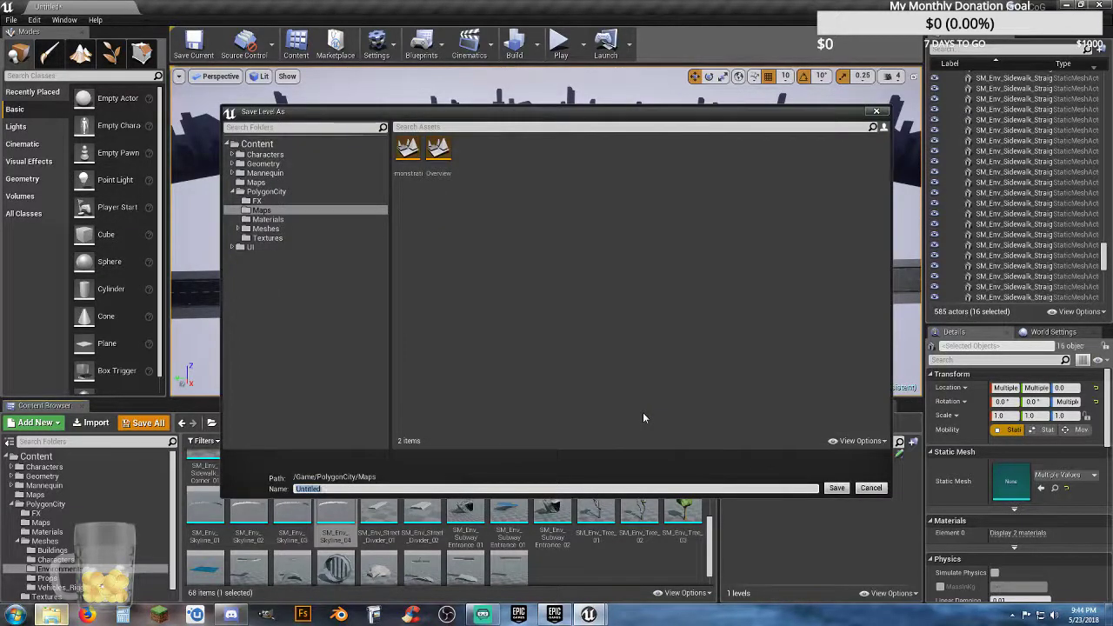
pyautogui.click(256, 183)
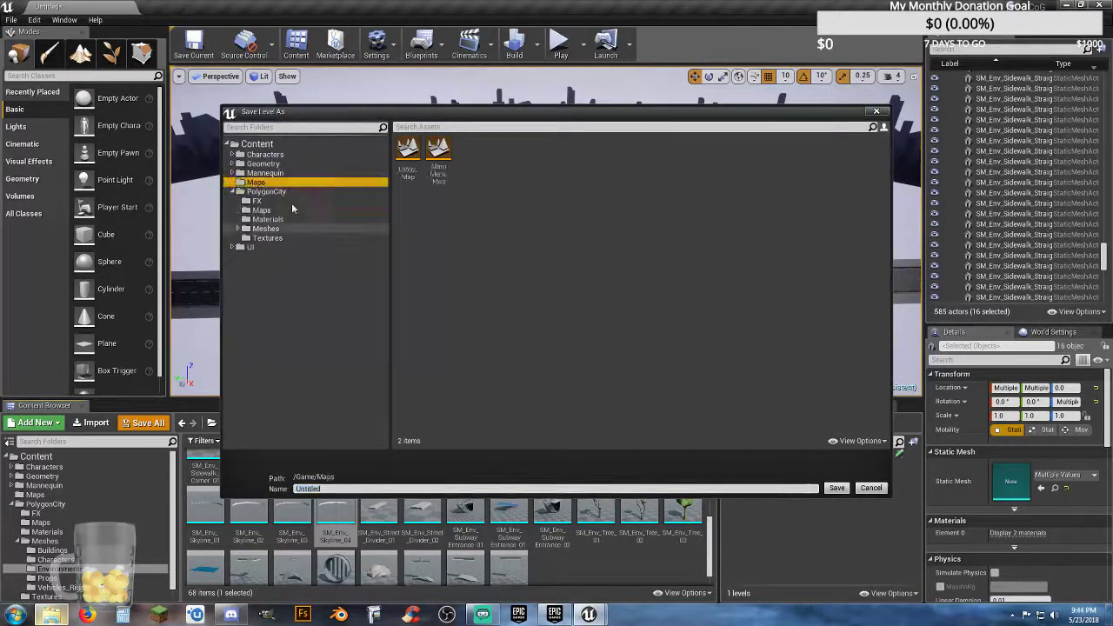
pyautogui.click(336, 488)
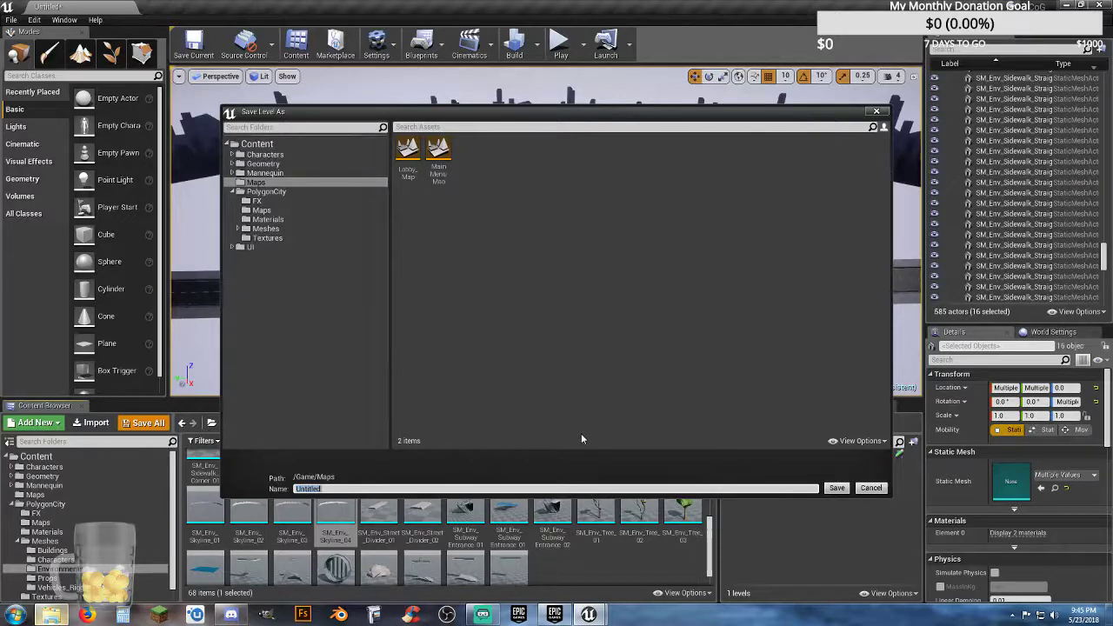
pyautogui.press('Return')
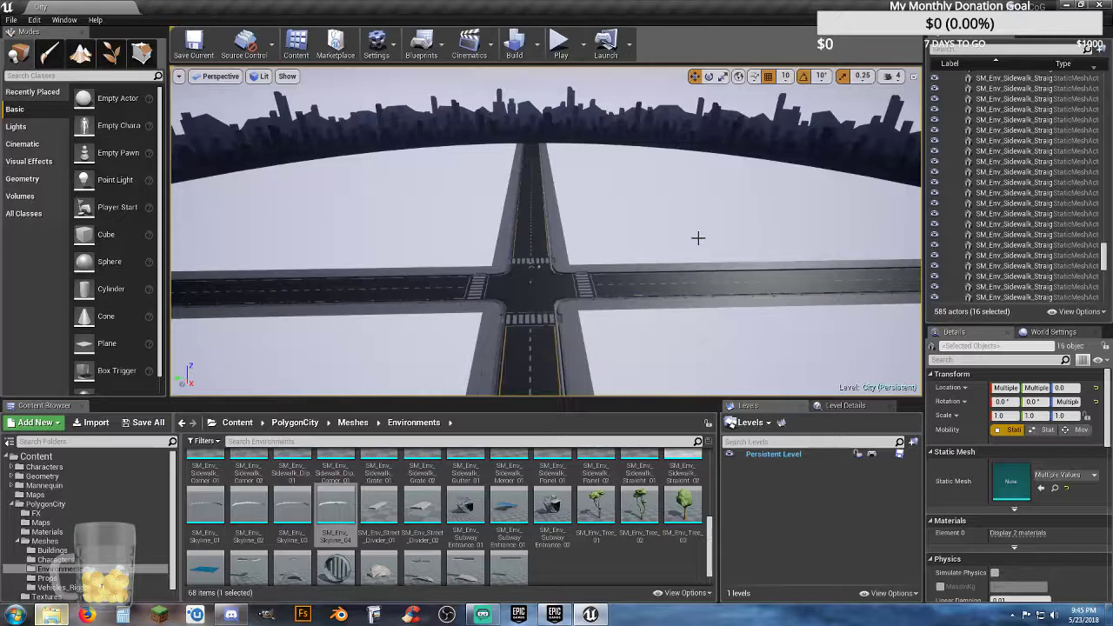
# Step: Collapse the Map Shit and Roads folders in the actor list and select the City level root
pyautogui.moveTo(685, 236); pyautogui.dragTo(1068, 272, button='right')
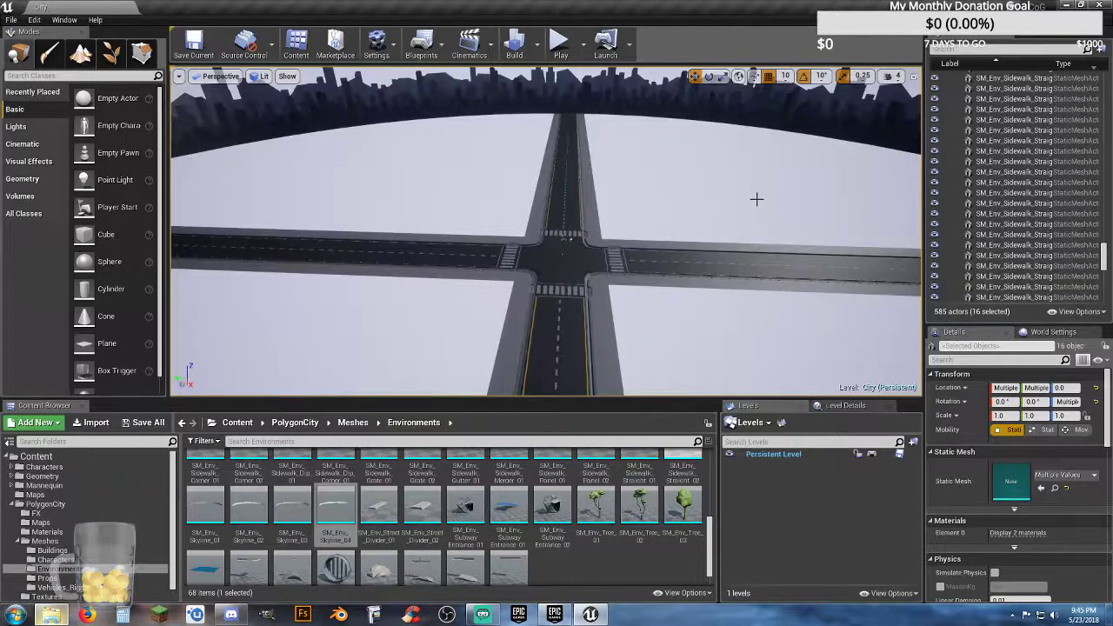
pyautogui.moveTo(757, 198); pyautogui.dragTo(774, 226, button='right')
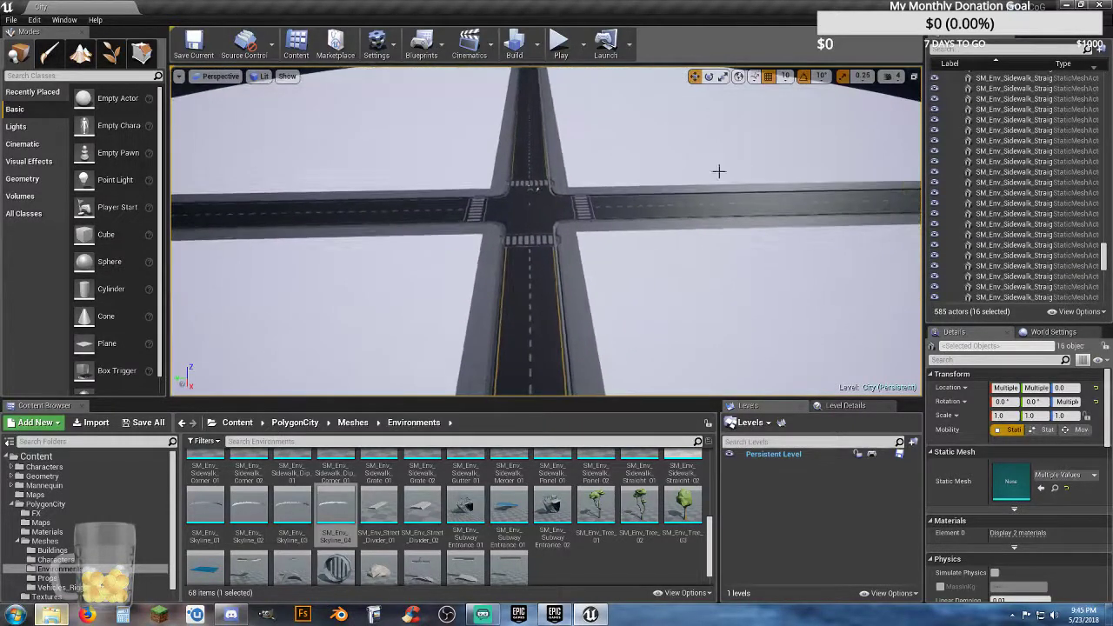
pyautogui.moveTo(550, 189); pyautogui.dragTo(571, 179, button='right')
pyautogui.click(396, 181)
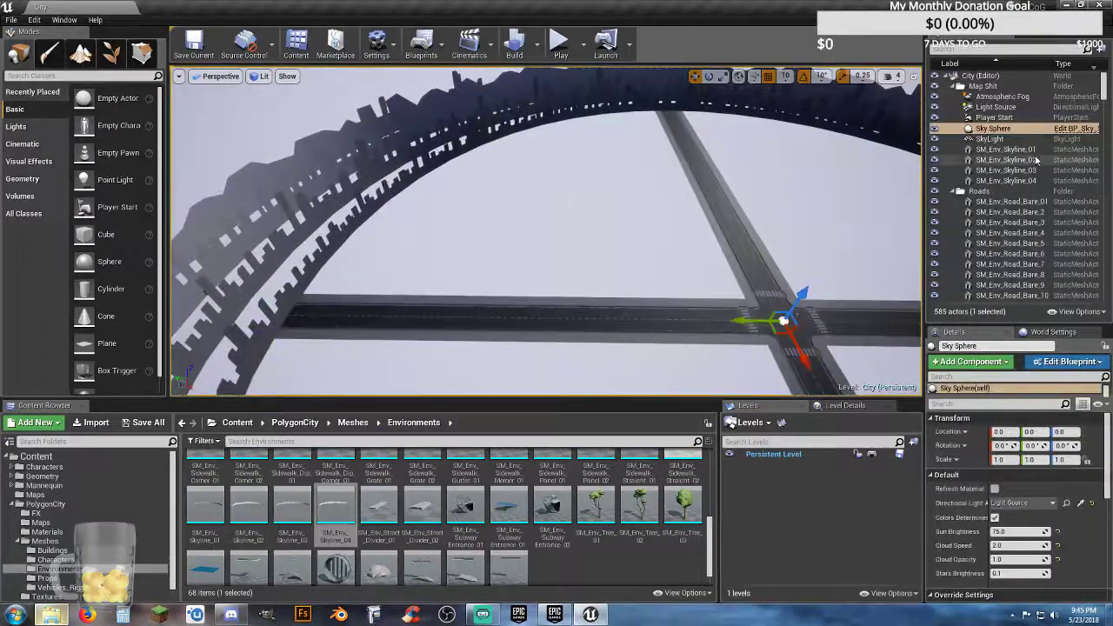
pyautogui.click(953, 86)
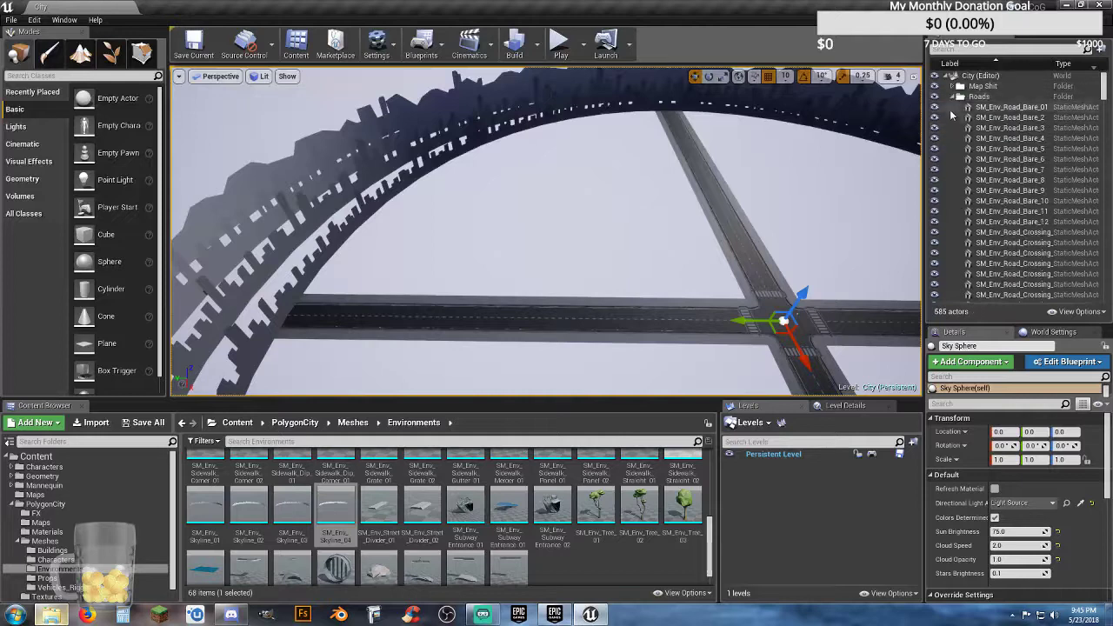
pyautogui.click(953, 96)
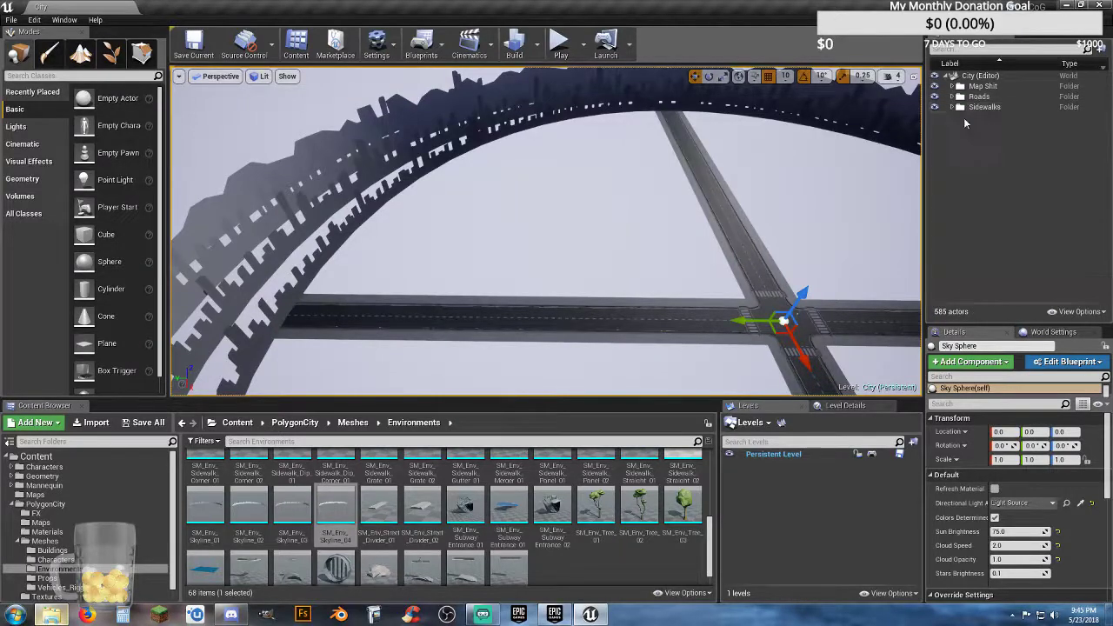
pyautogui.click(976, 76)
pyautogui.moveTo(826, 205); pyautogui.dragTo(827, 206, button='right')
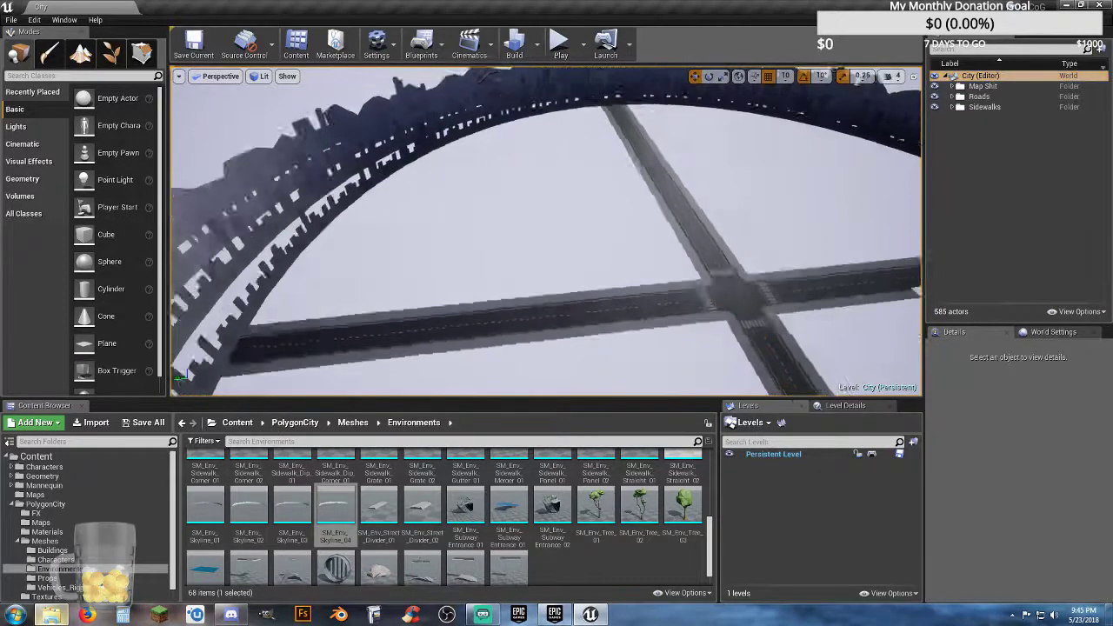
pyautogui.moveTo(606, 299); pyautogui.dragTo(606, 299, button='right')
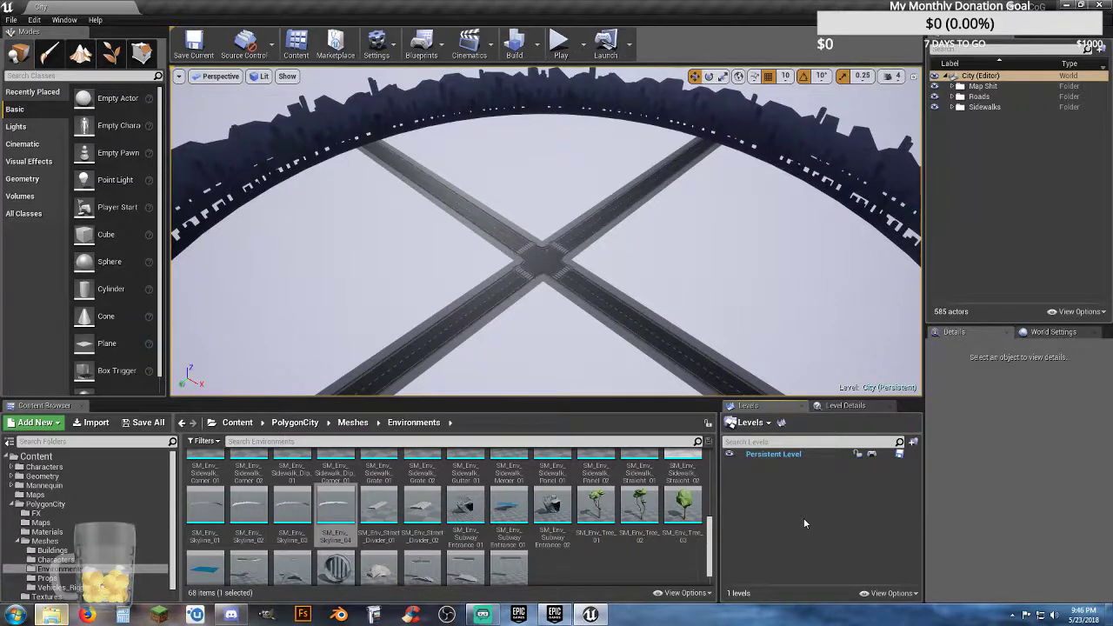
pyautogui.moveTo(666, 374); pyautogui.dragTo(627, 339, button='right')
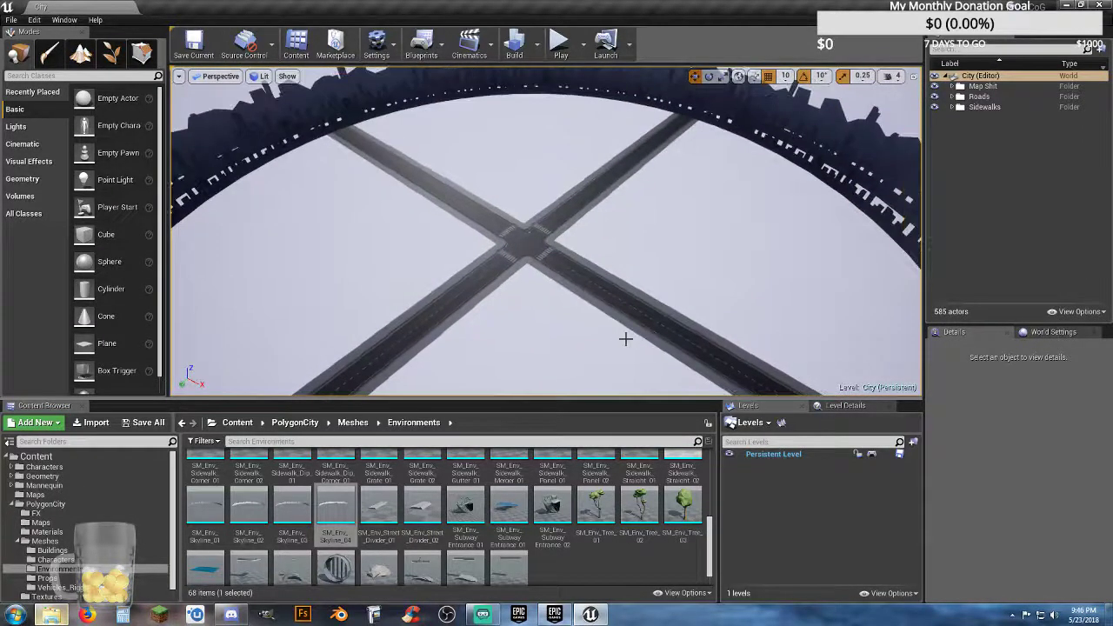
pyautogui.moveTo(626, 340); pyautogui.dragTo(609, 341, button='right')
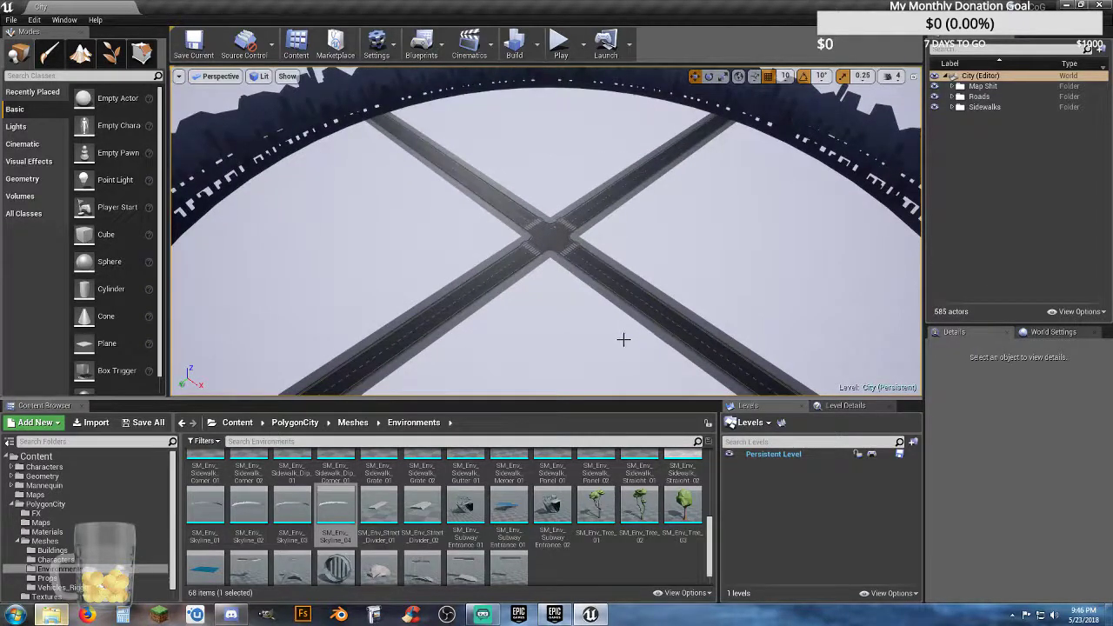